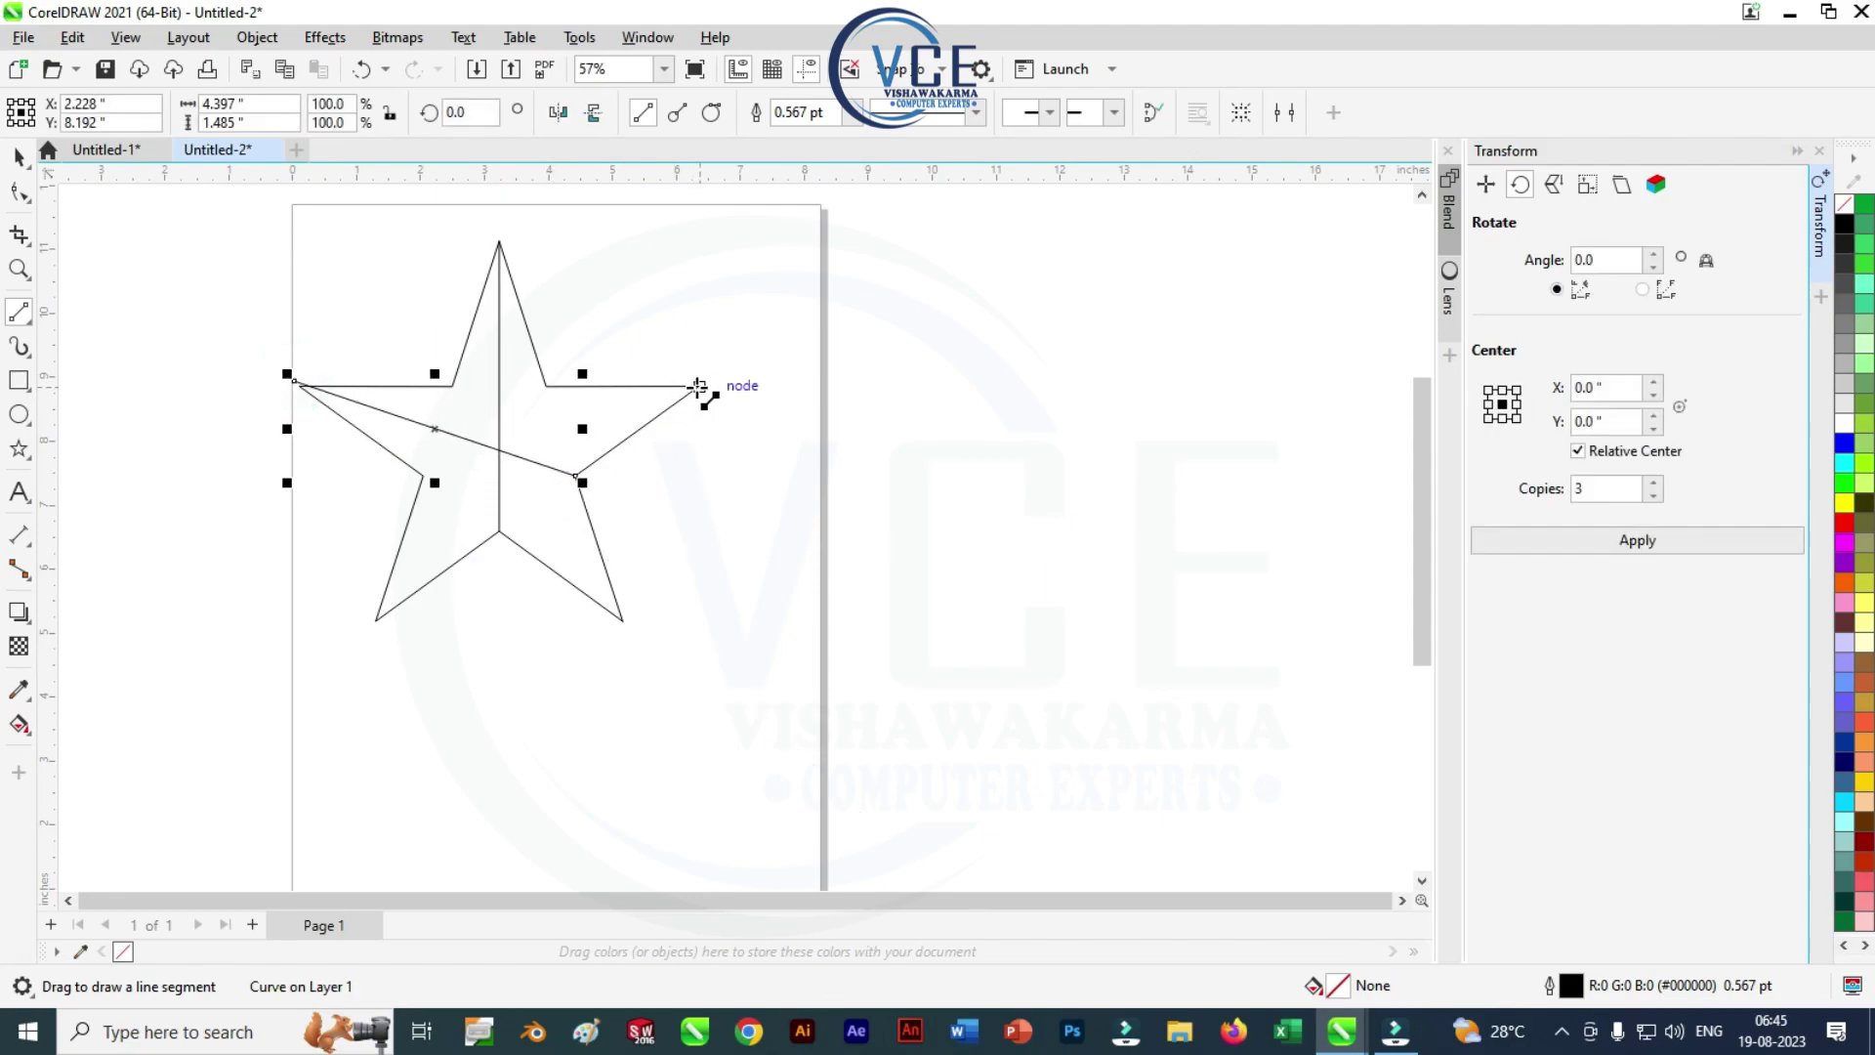
Draw a straight line from the star's right tip to its lower-left inner corner, crossing the other two lines
drag(698, 386, 423, 477)
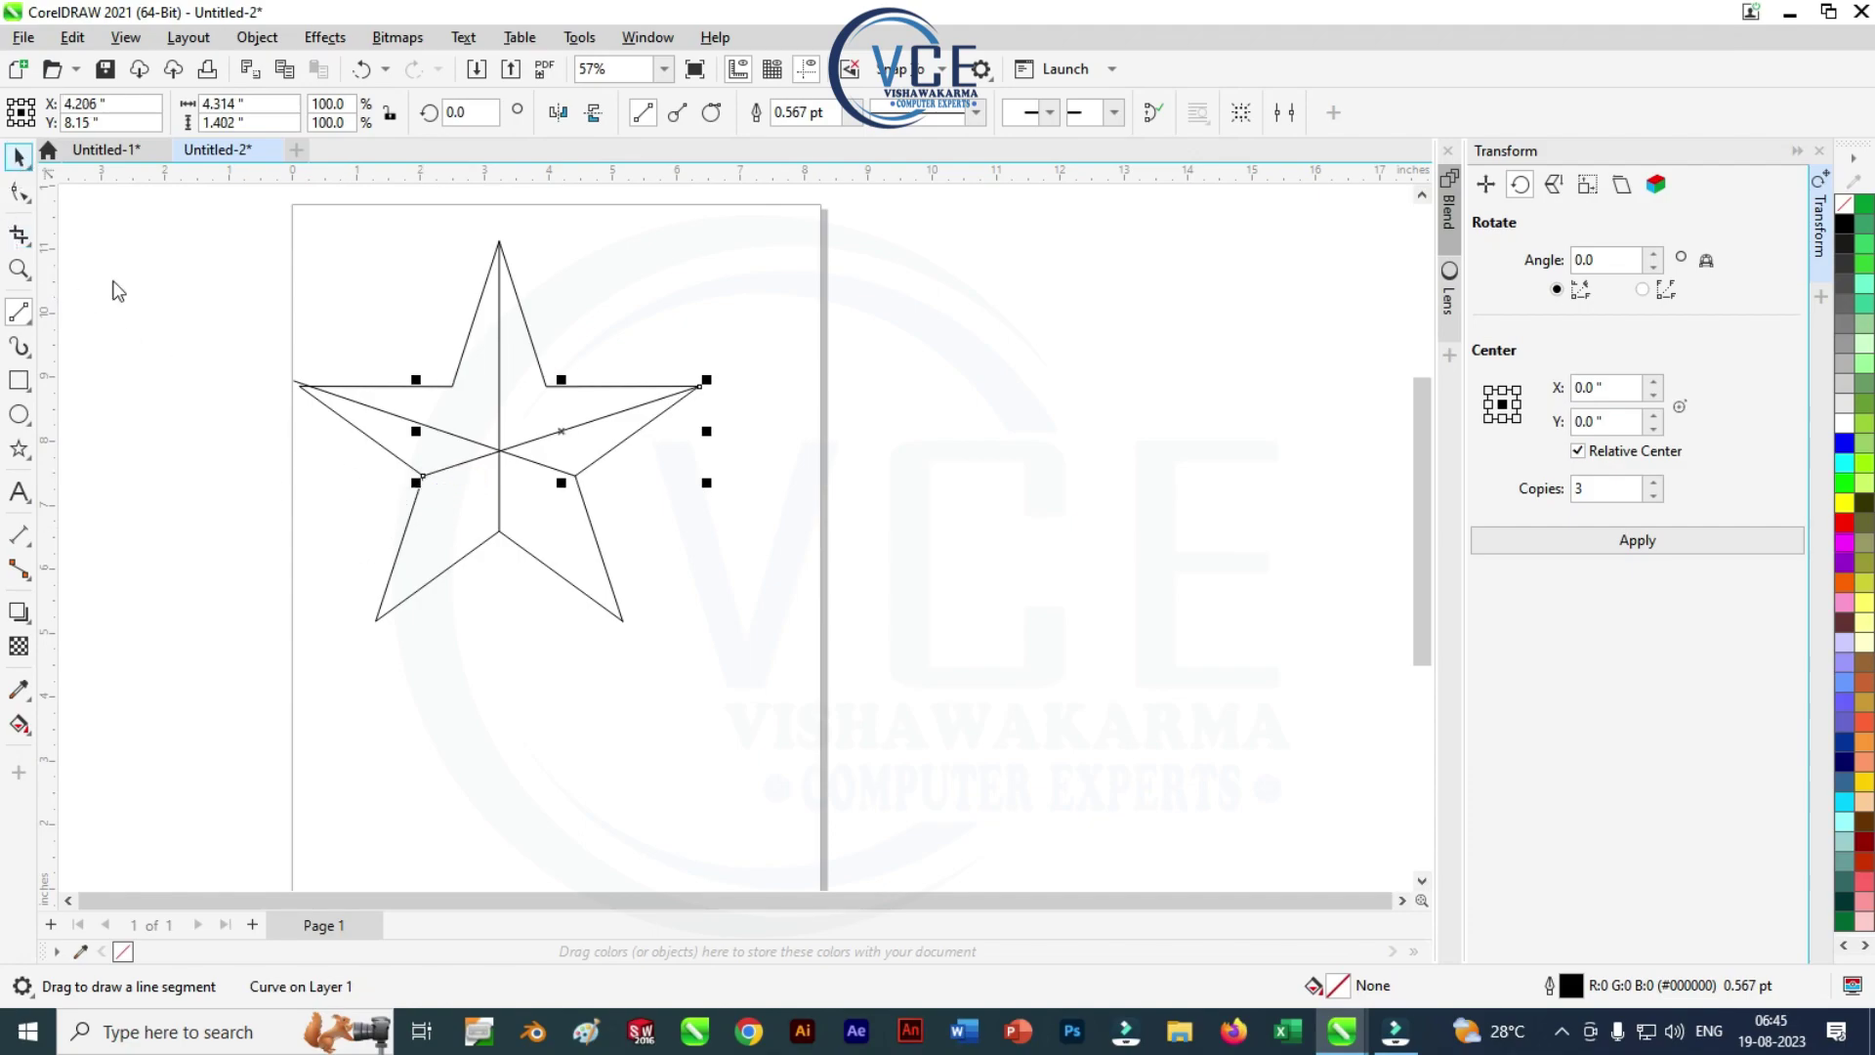
key(space)
click(463, 660)
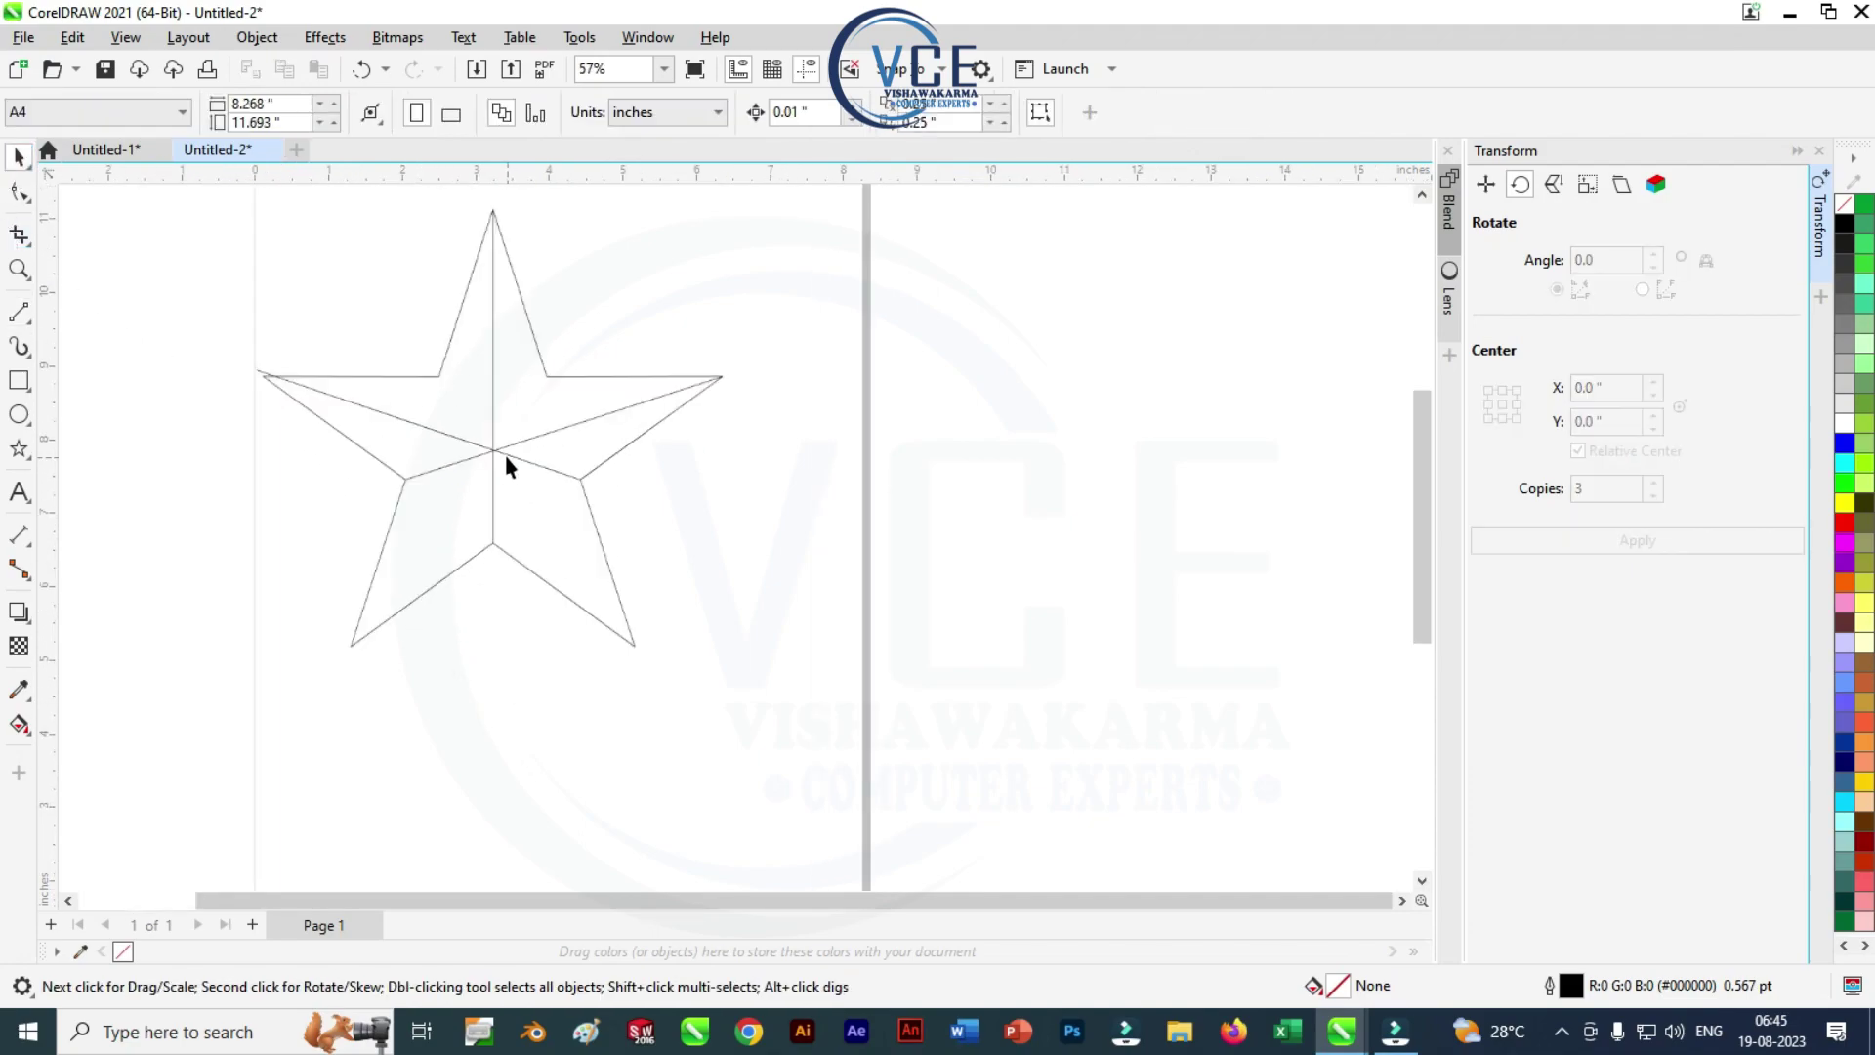
Move the misplaced end node of the left diagonal line exactly onto the star's left tip
scroll(506, 455, up, 5)
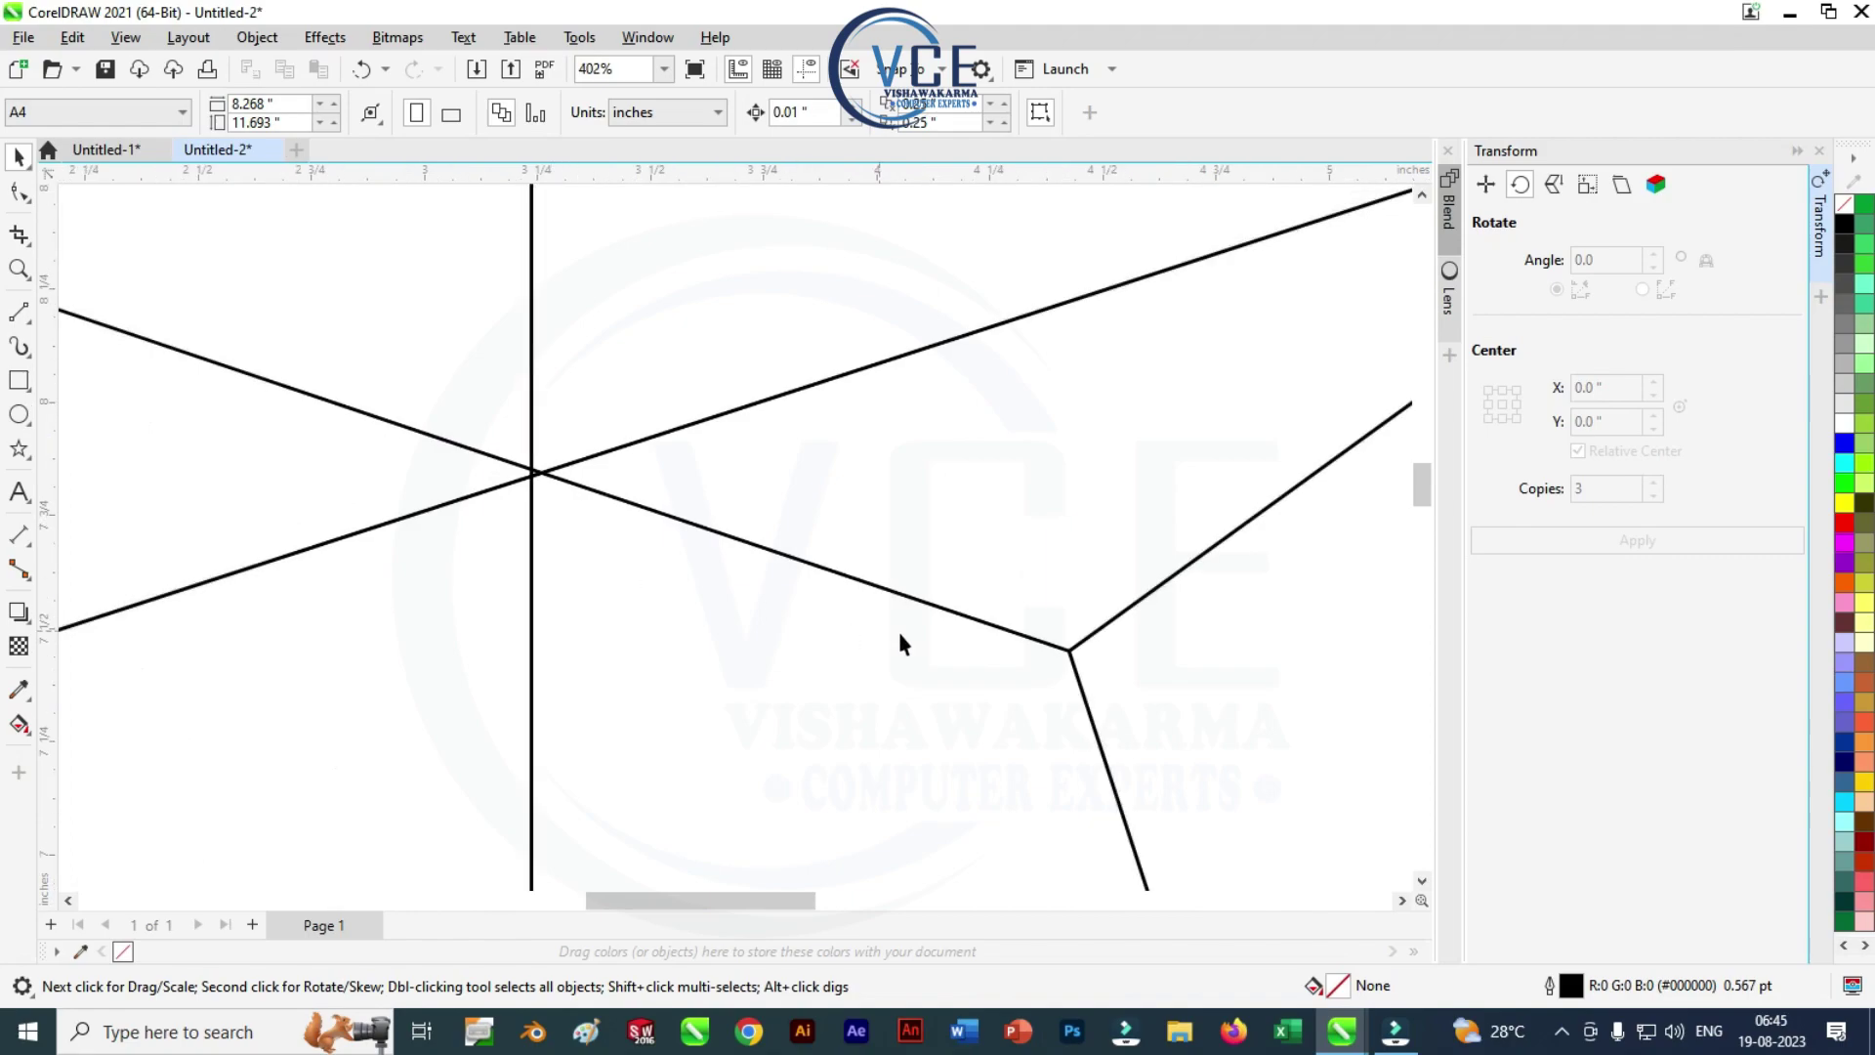
scroll(581, 586, down, 2)
scroll(309, 611, up, 1)
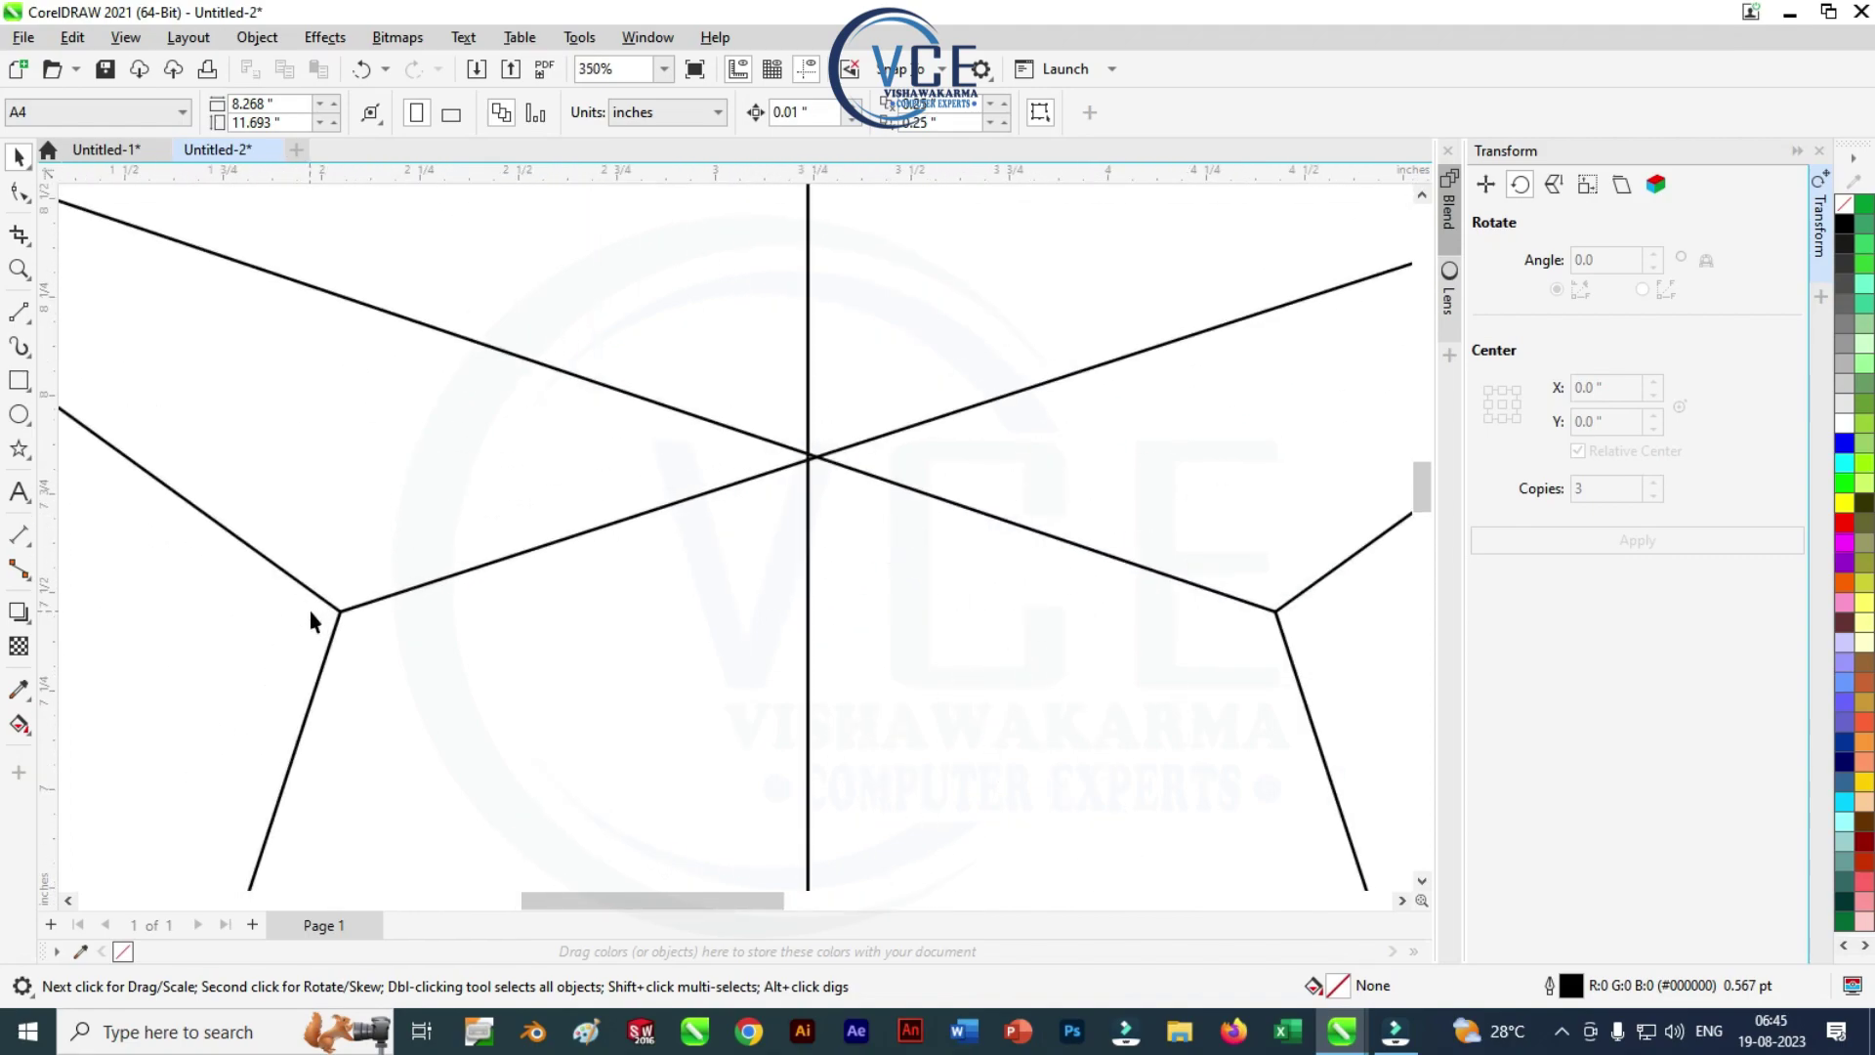
scroll(441, 655, down, 1)
scroll(383, 471, down, 1)
scroll(147, 395, up, 3)
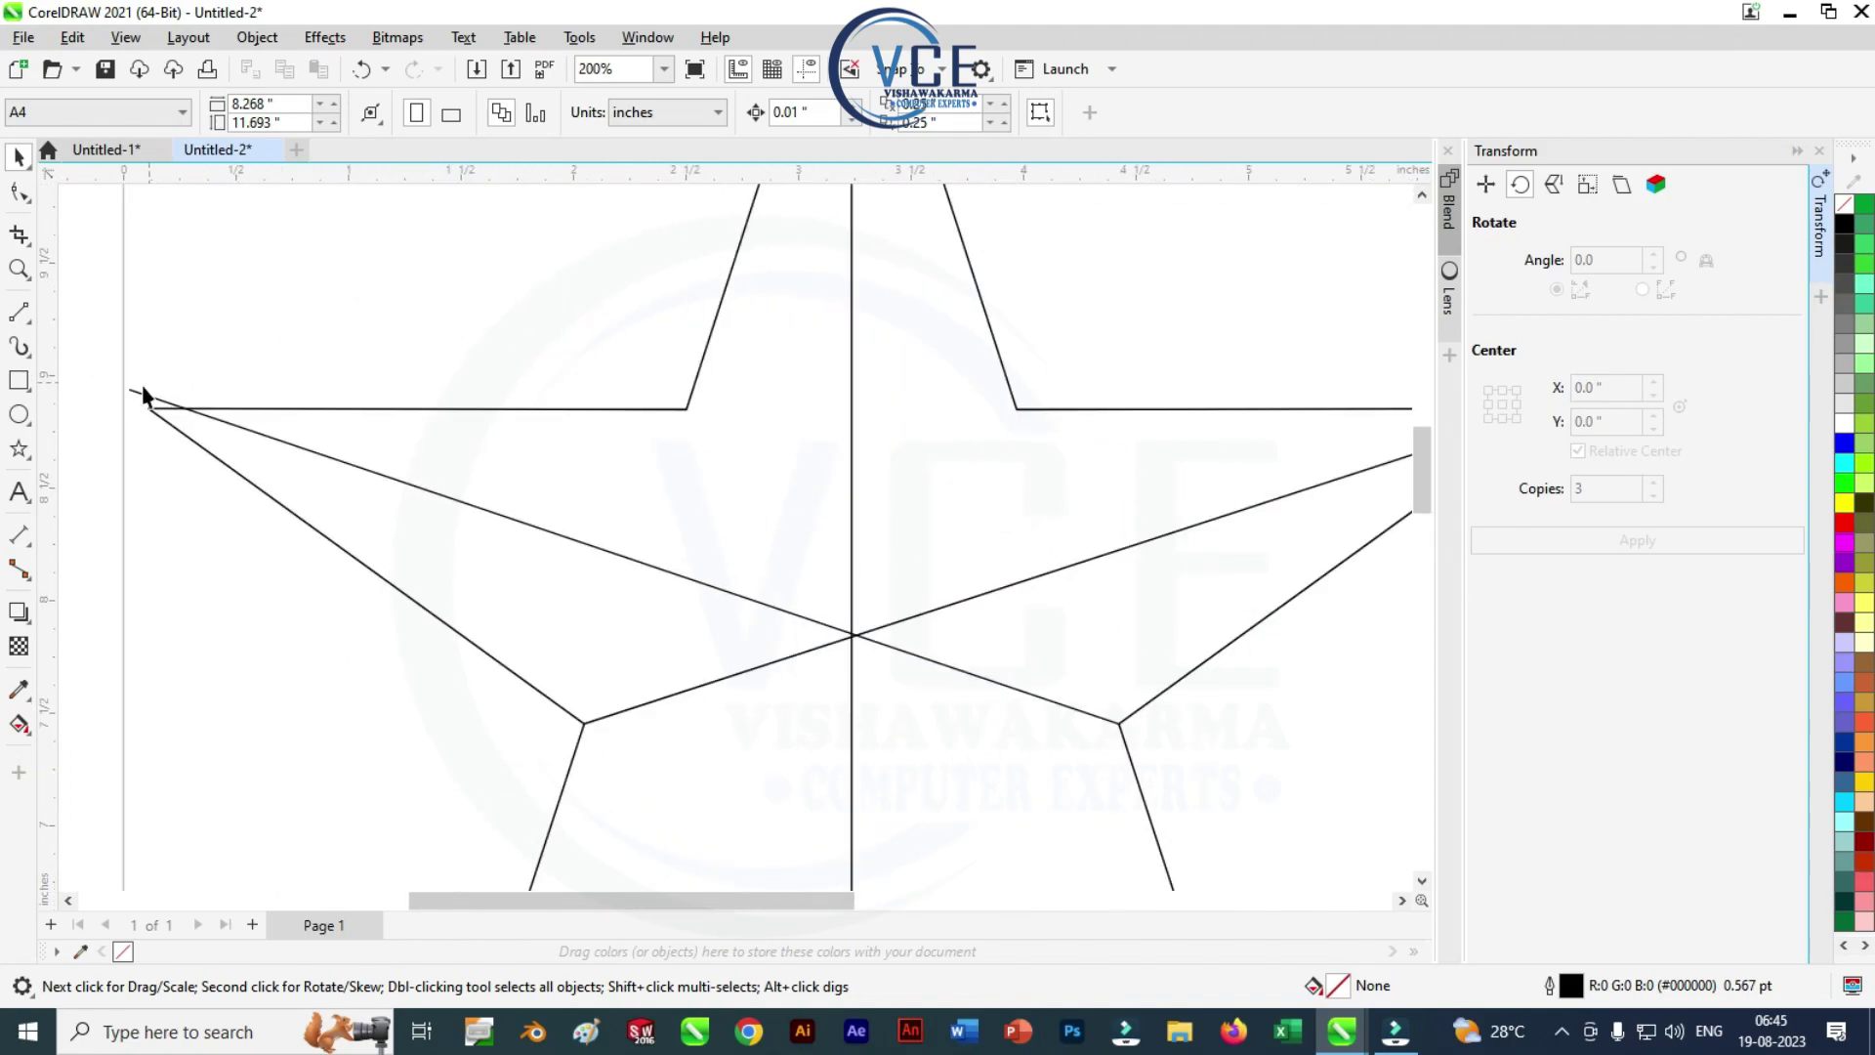
click(158, 377)
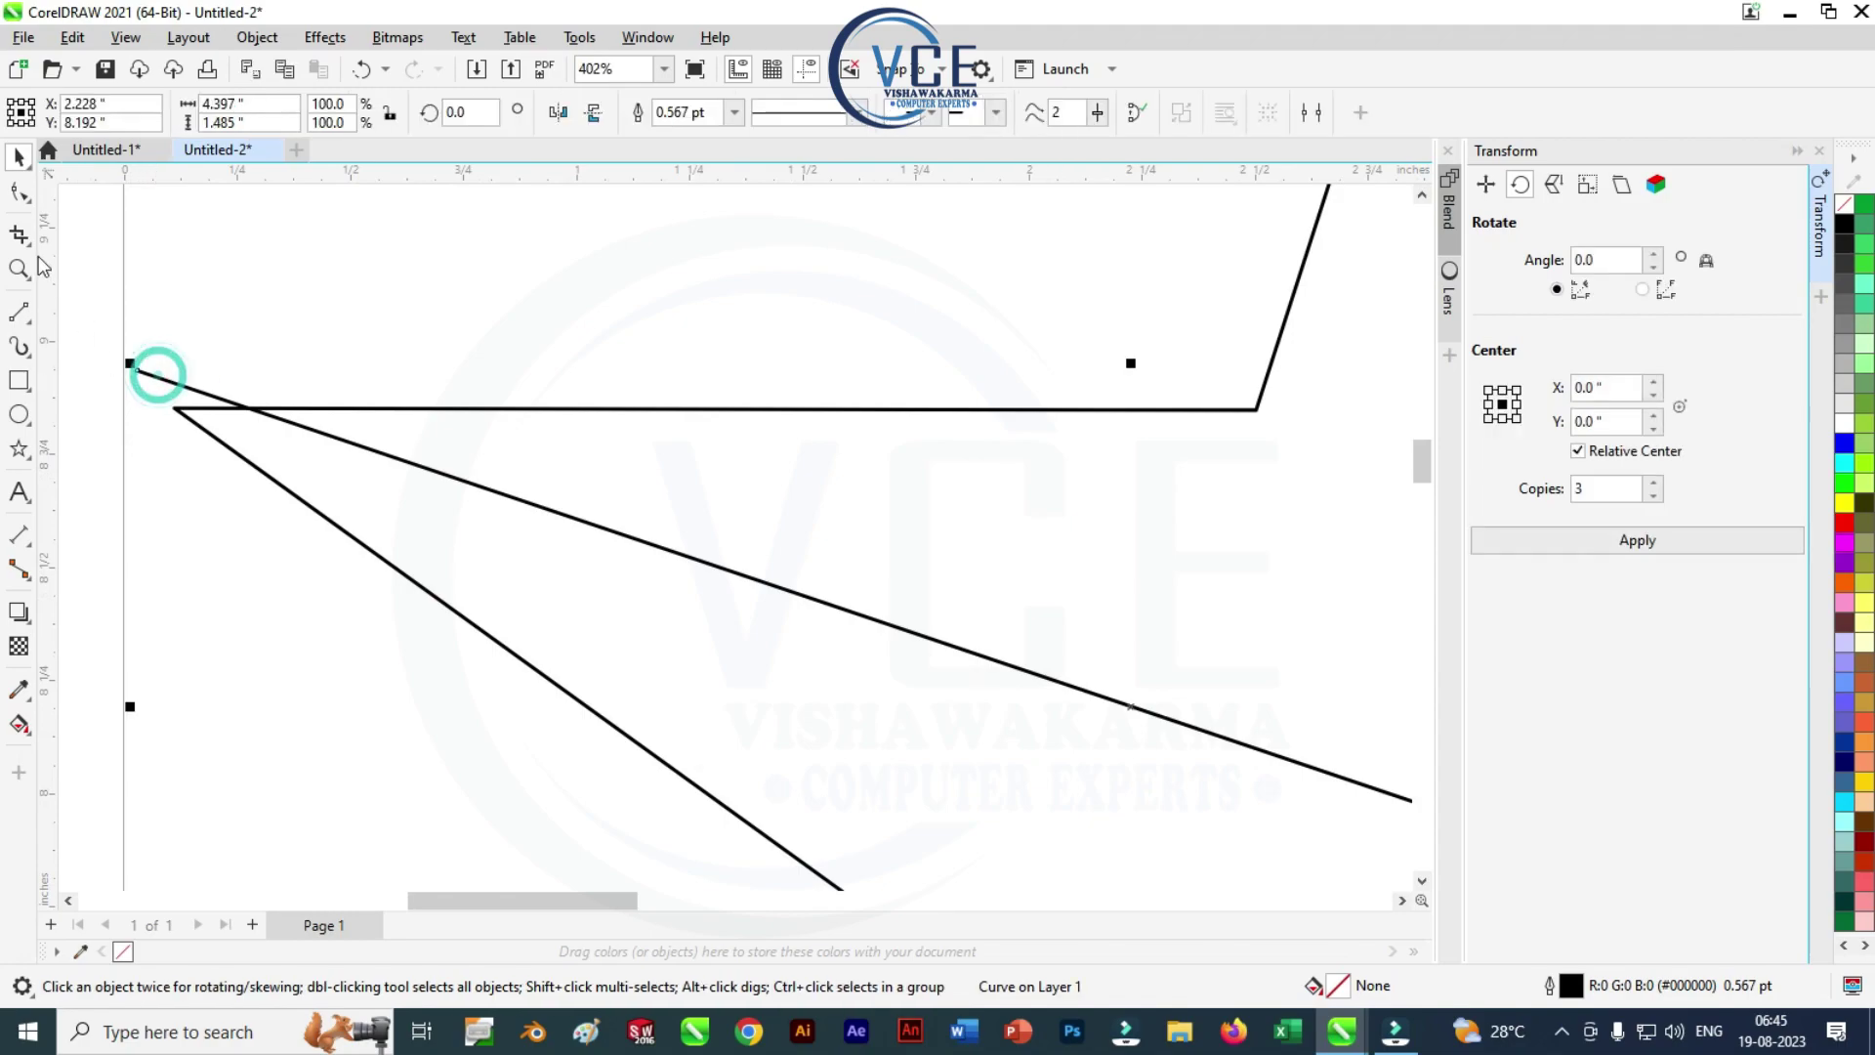
key(F10)
drag(132, 368, 174, 408)
scroll(171, 426, down, 2)
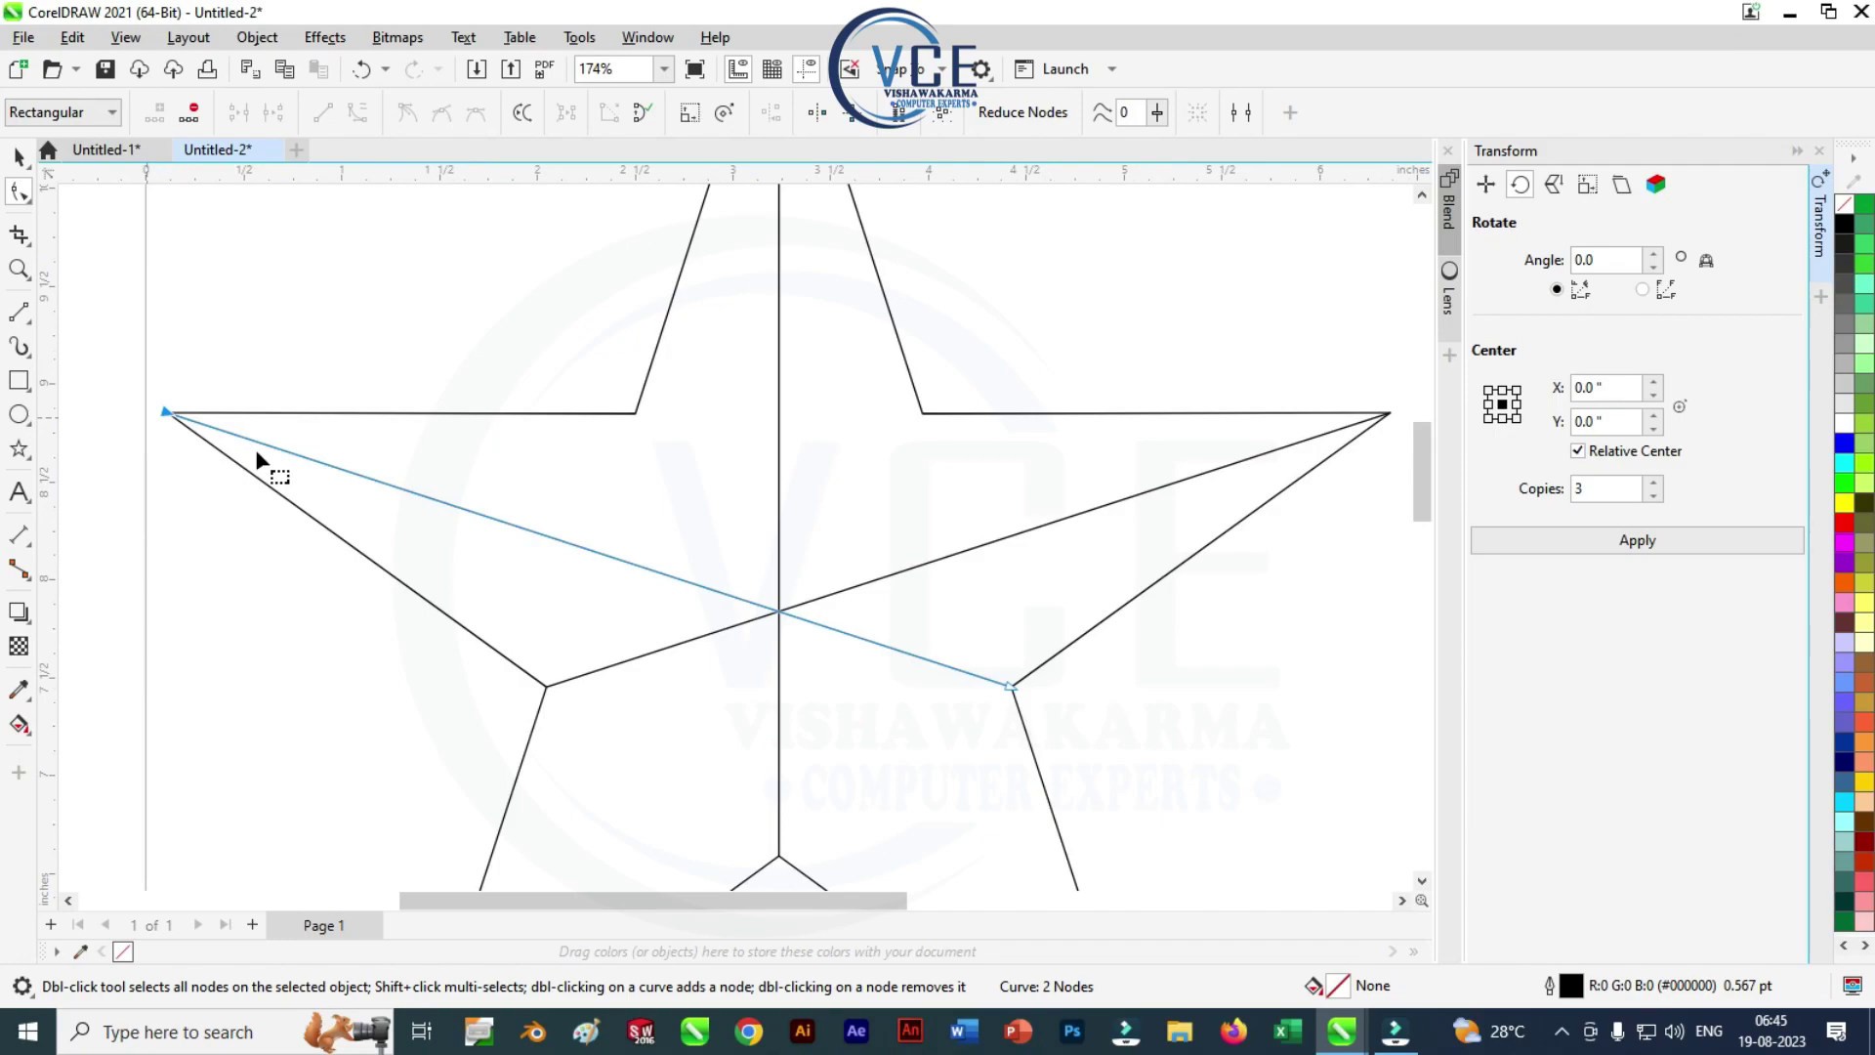
scroll(761, 600, up, 2)
scroll(774, 619, down, 5)
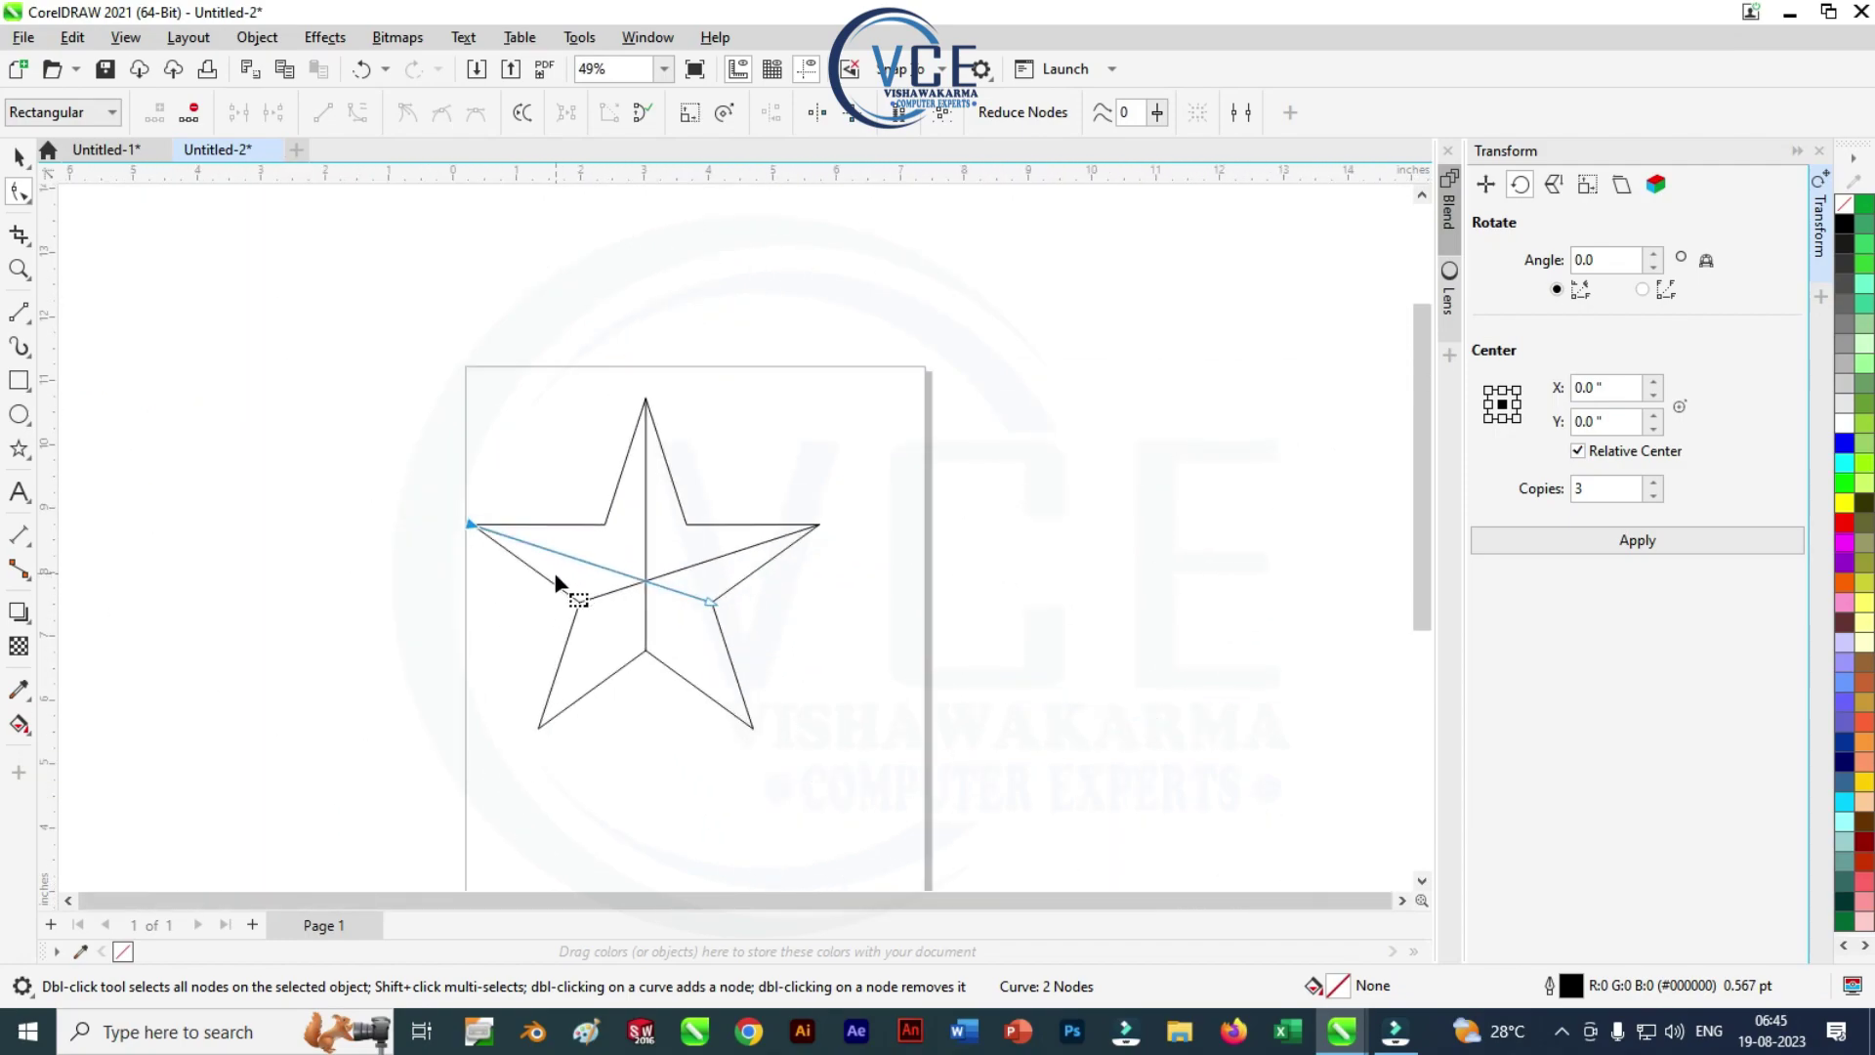
scroll(849, 582, up, 1)
Duplicate the star together with its three lines and place the copy to the right of the original
key(space)
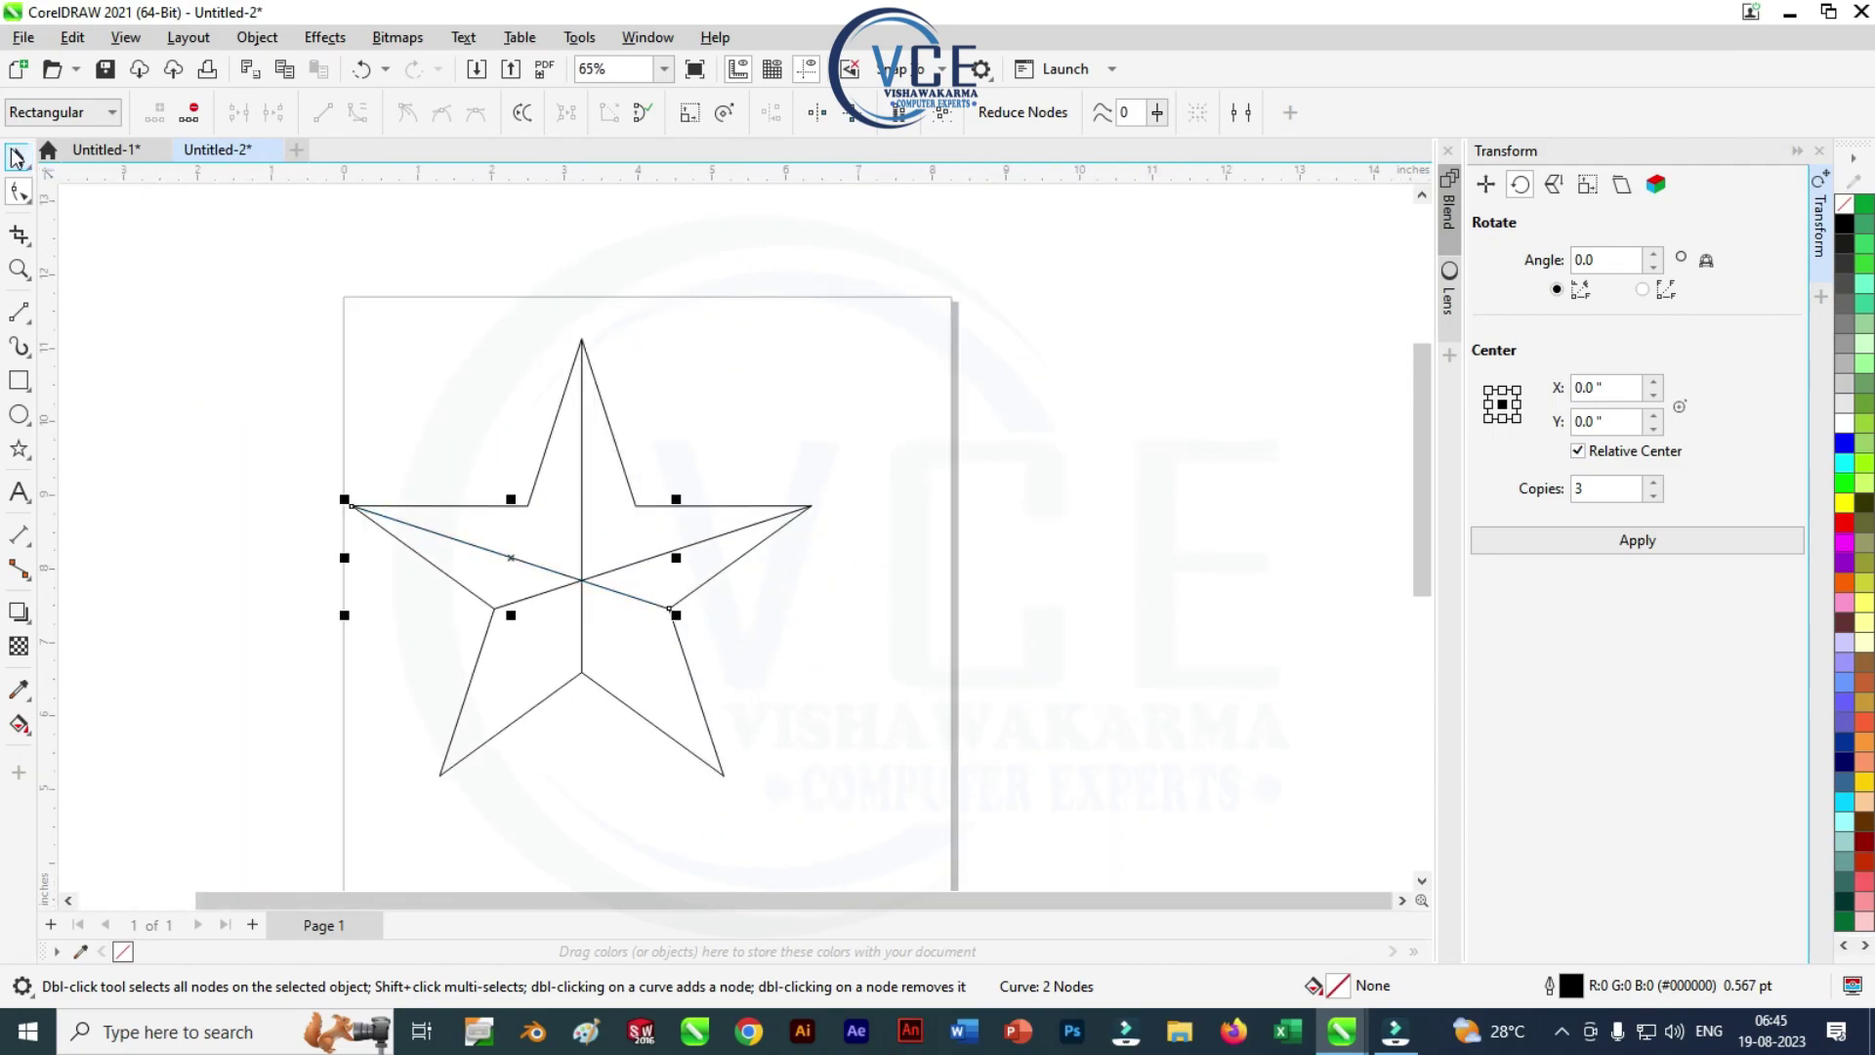
click(261, 237)
drag(273, 274, 853, 809)
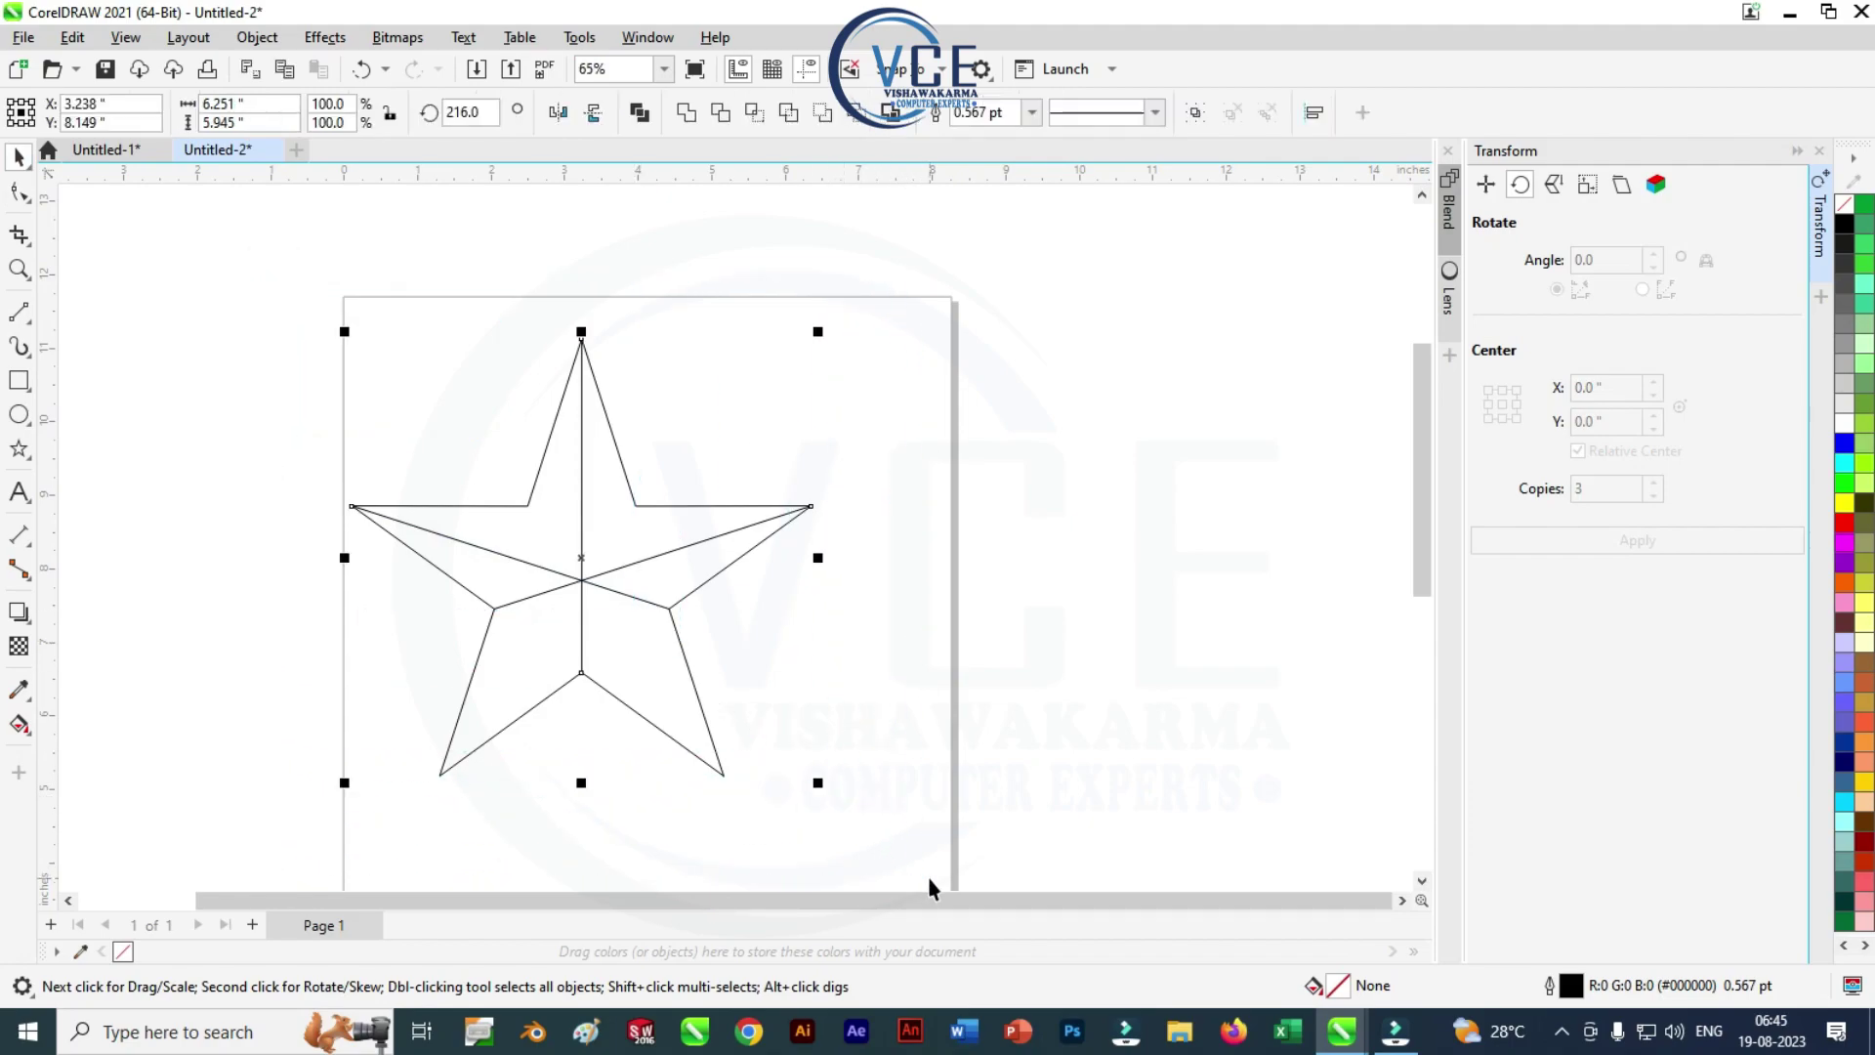
key(ctrl+d)
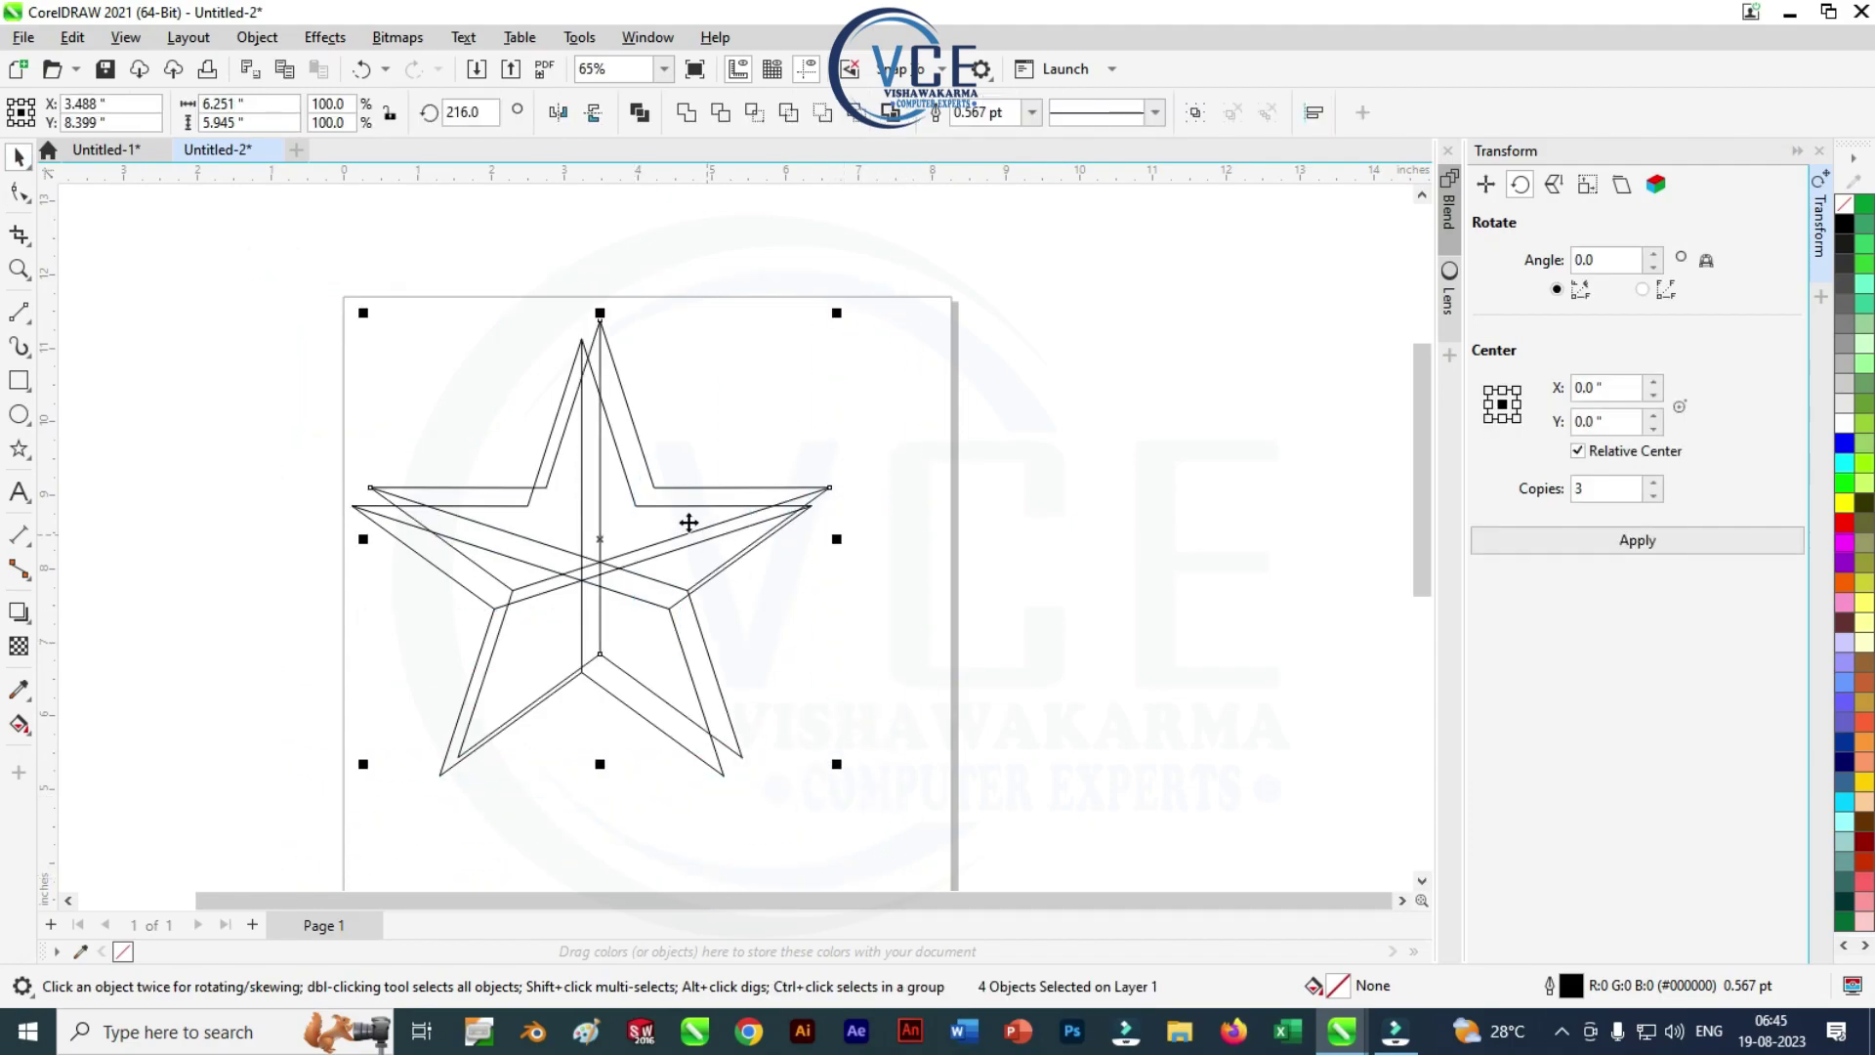
drag(678, 495, 989, 495)
scroll(293, 493, down, 2)
scroll(632, 529, up, 1)
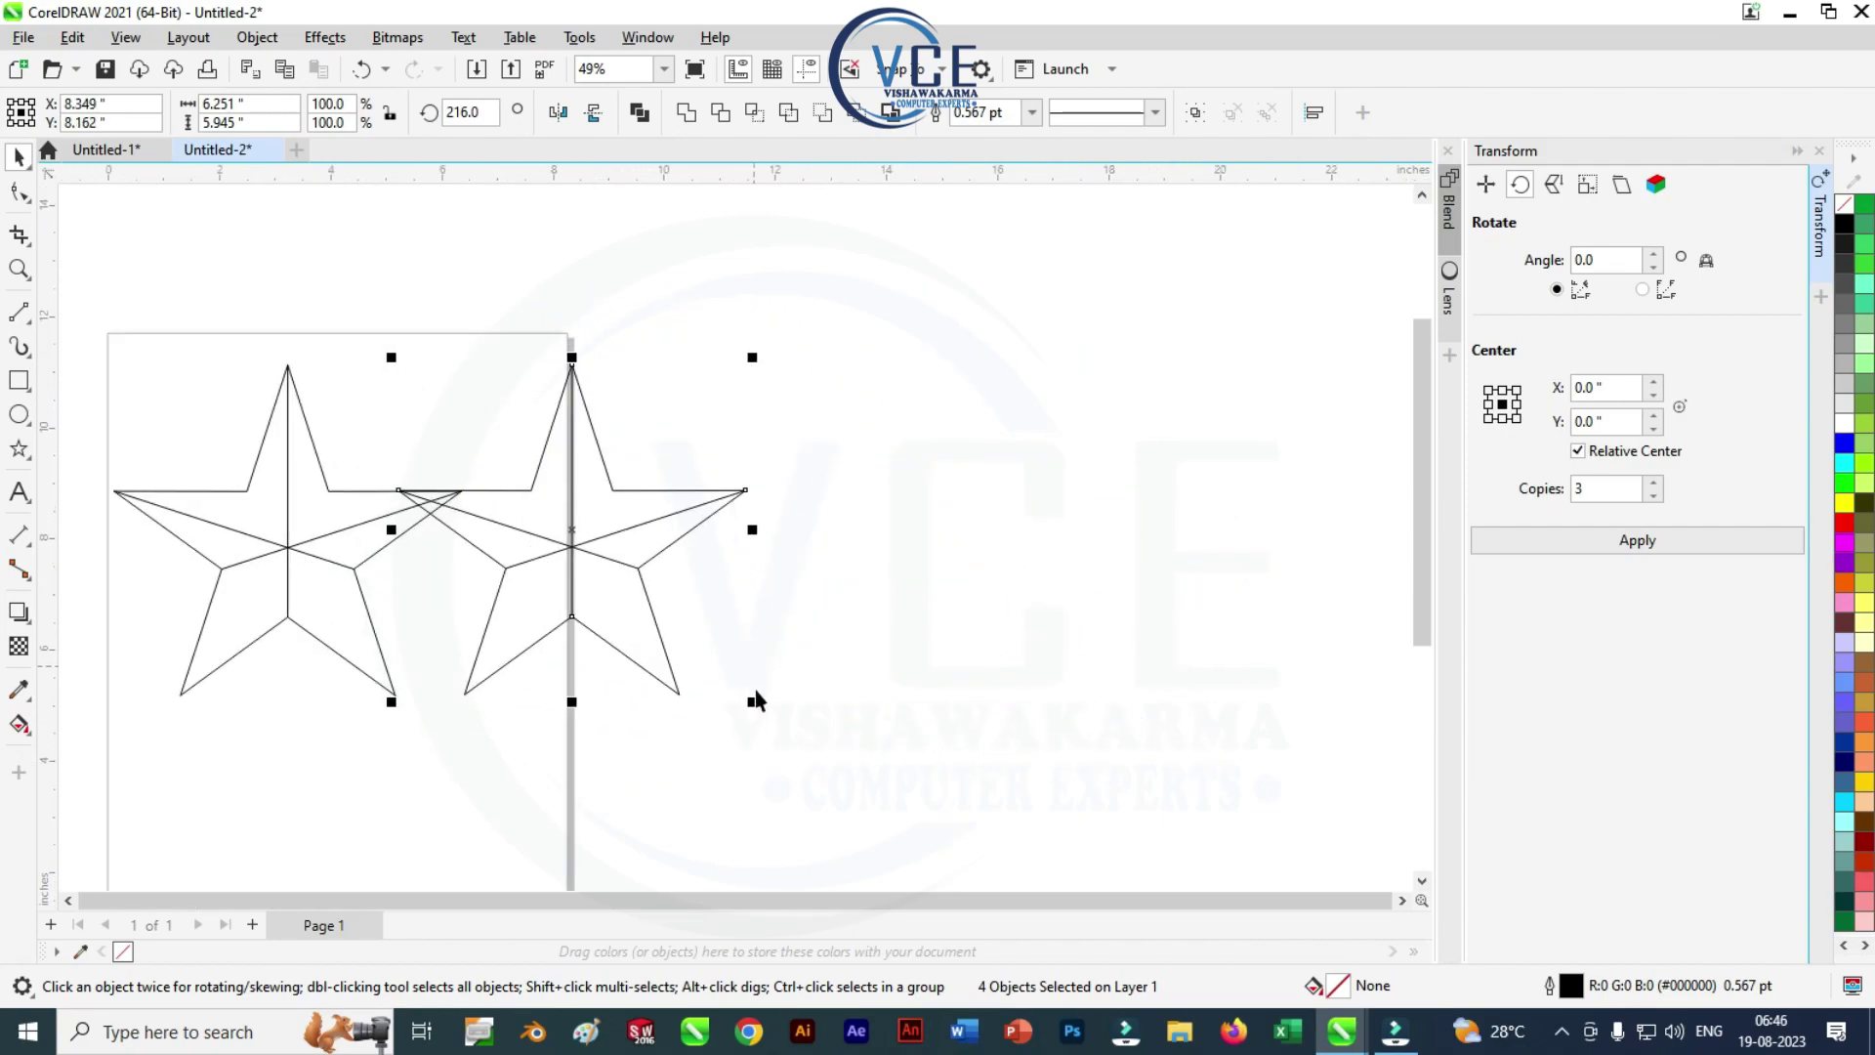
Scale the copied star to about 3.58 by 3.40 inches and place its line crossing on the large star's crossing
drag(758, 707, 604, 559)
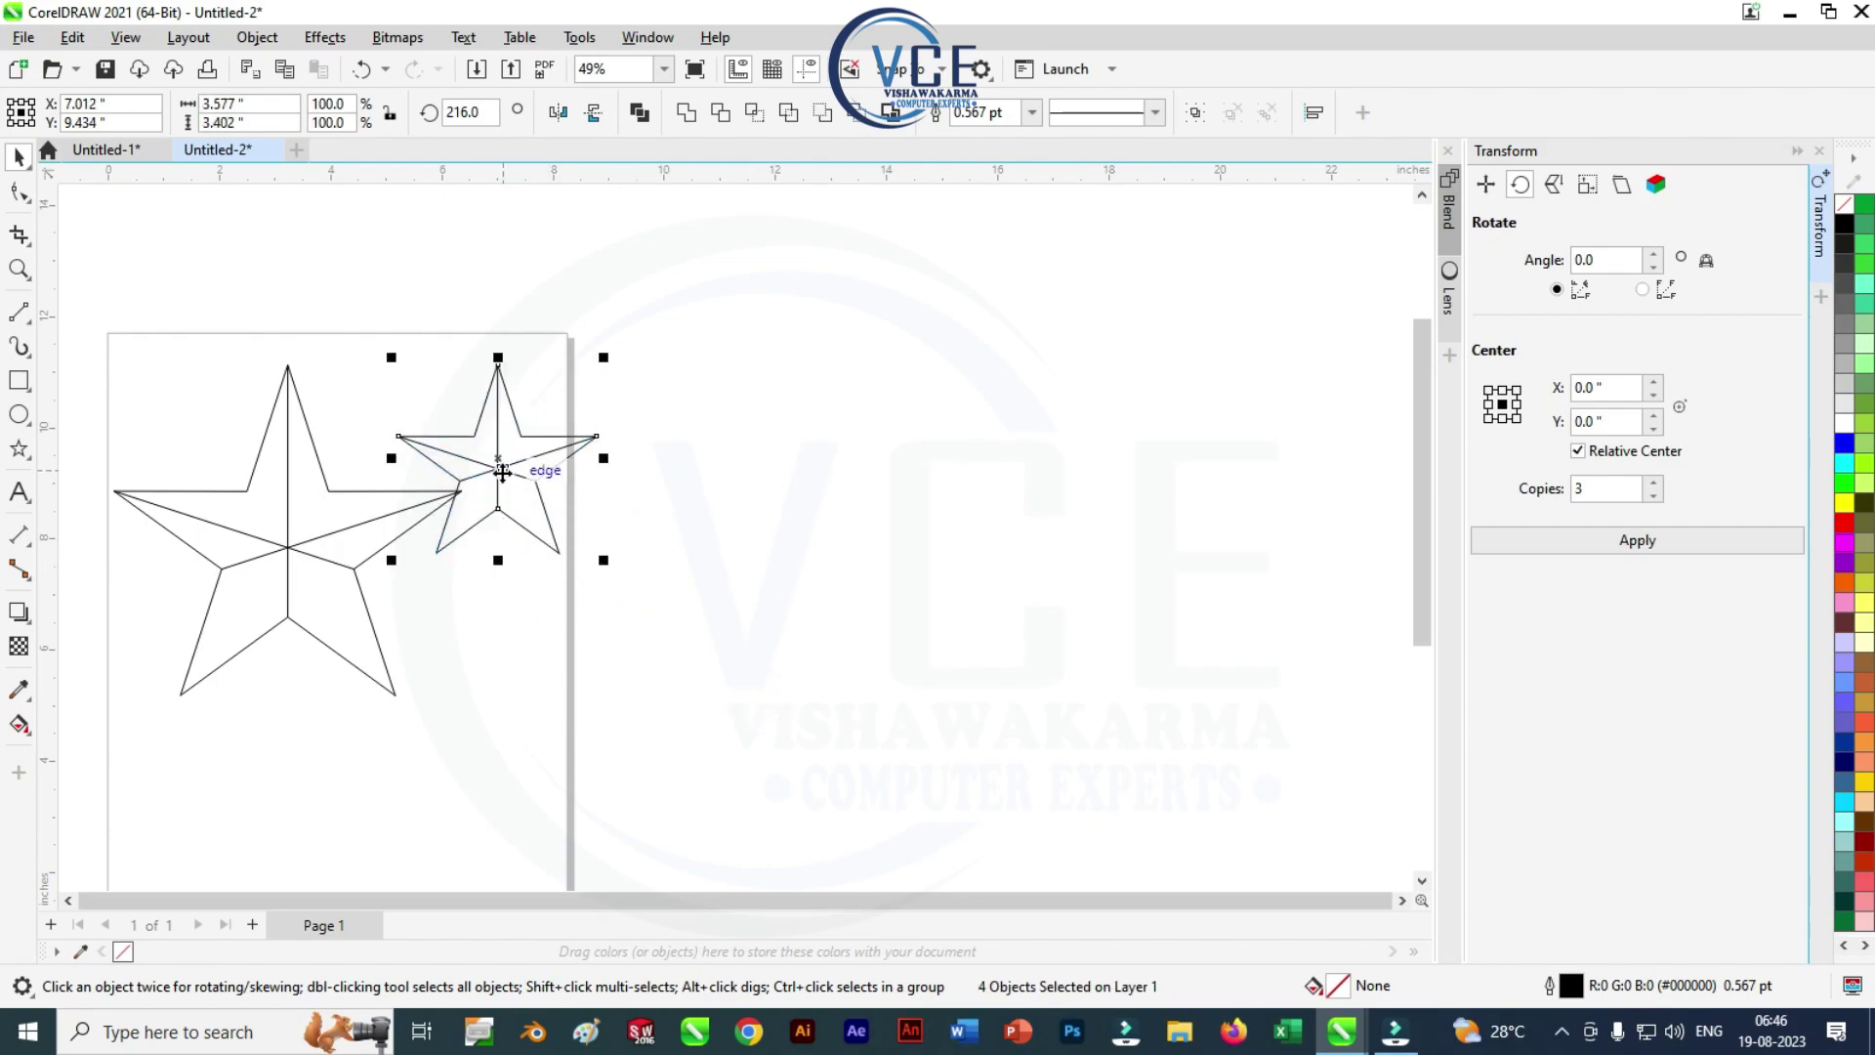
drag(498, 469, 289, 548)
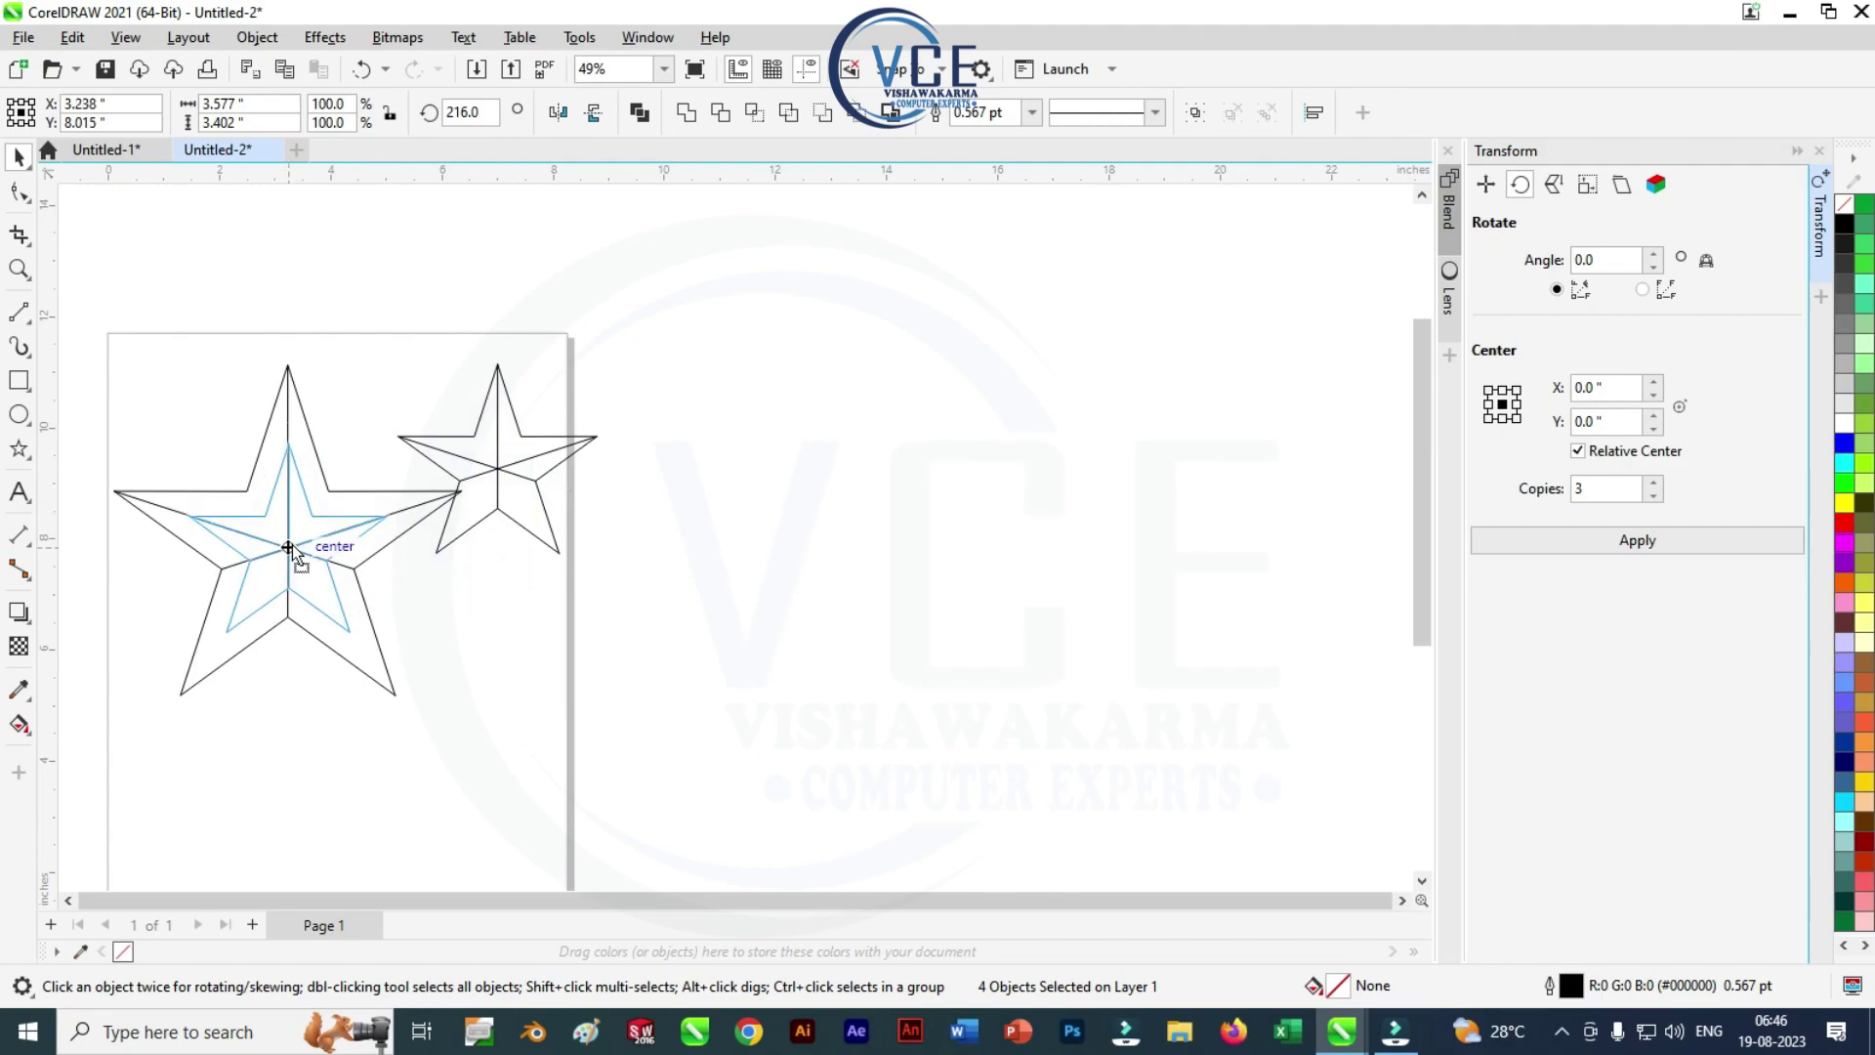
drag(292, 545, 292, 545)
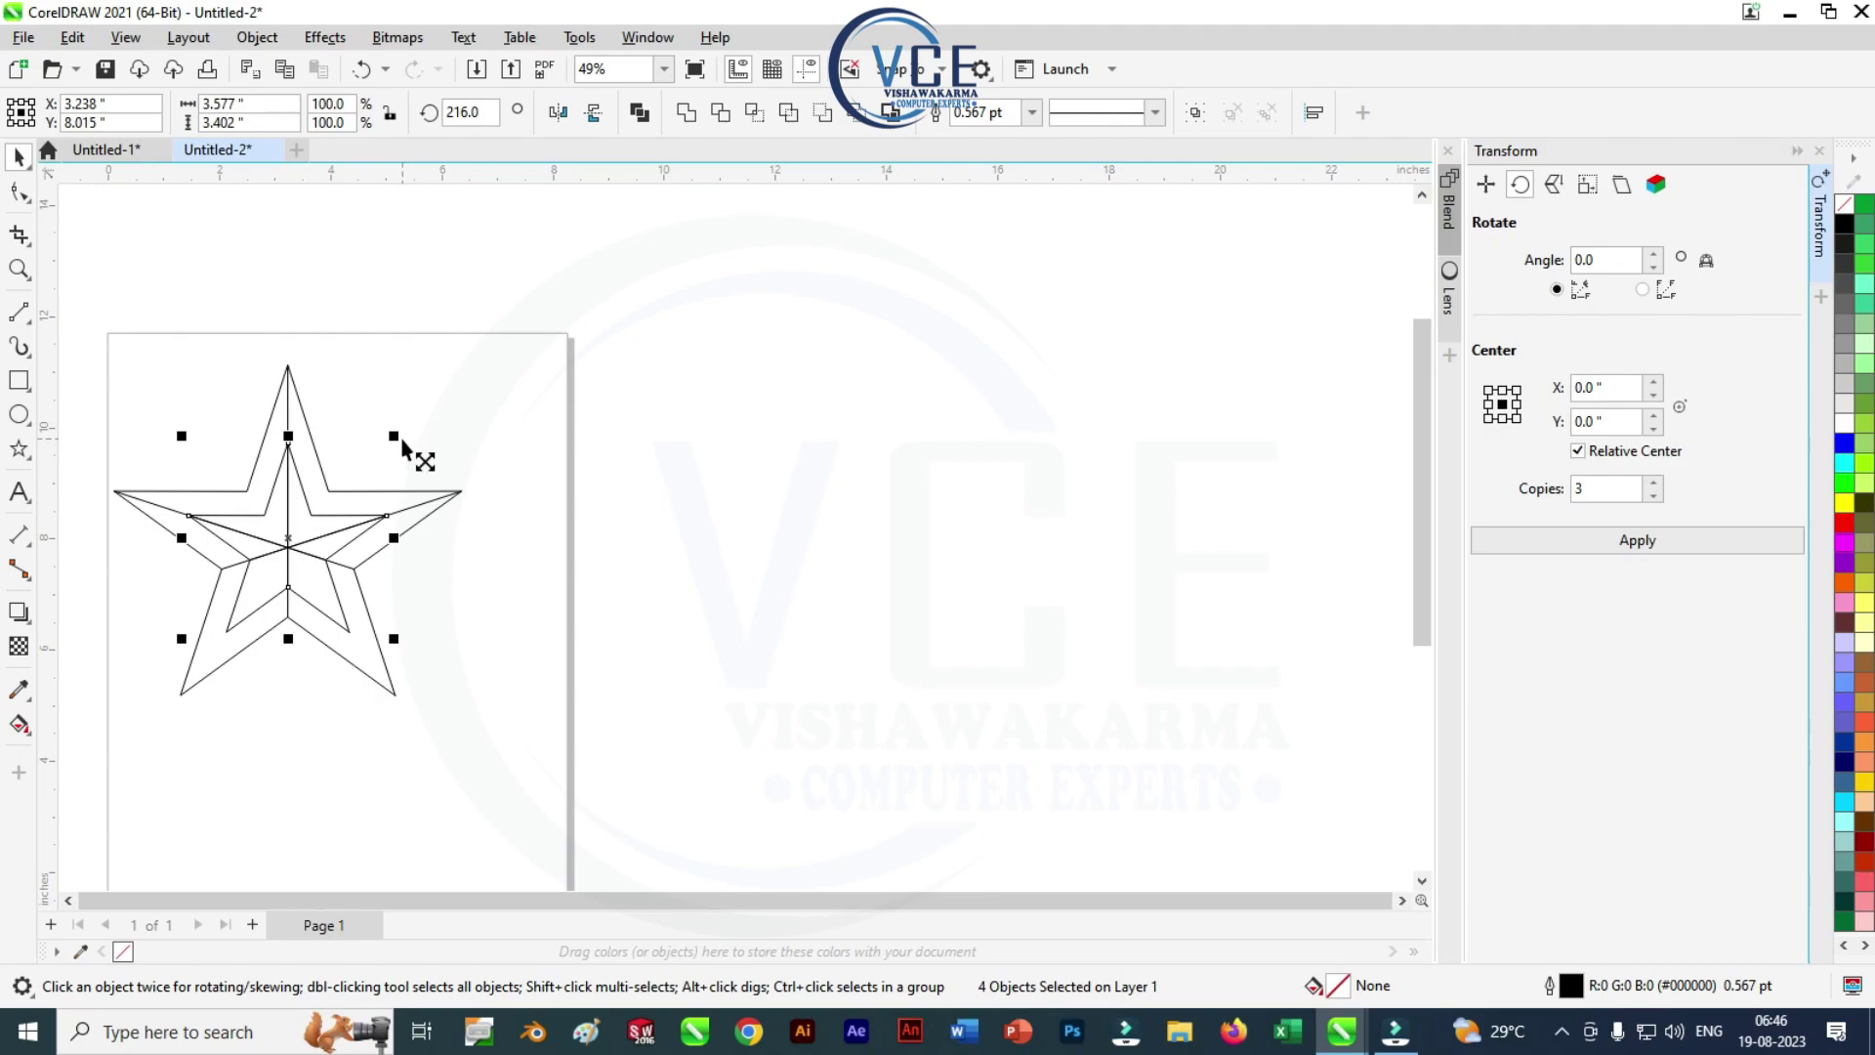
Shrink the inner star to about 2.91 by 2.77 inches and realign its line crossing with the outer star's
drag(393, 437, 385, 445)
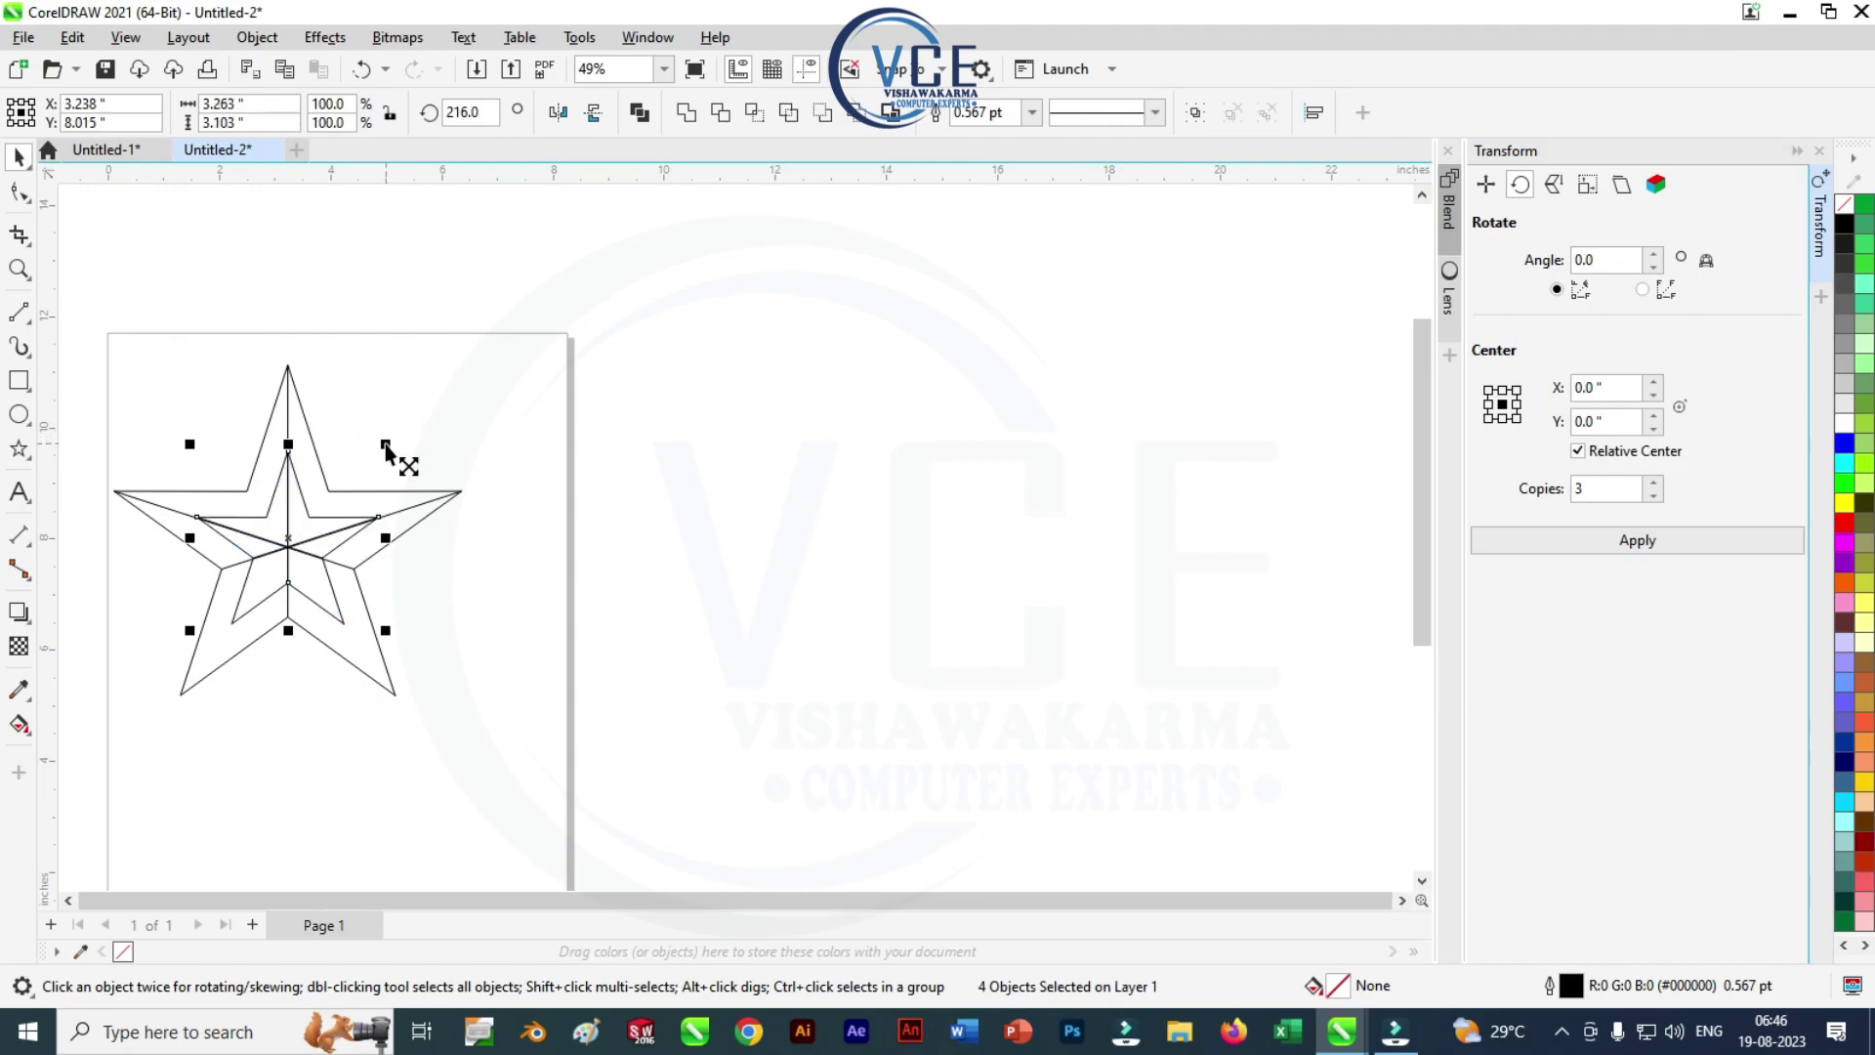
scroll(282, 502, up, 2)
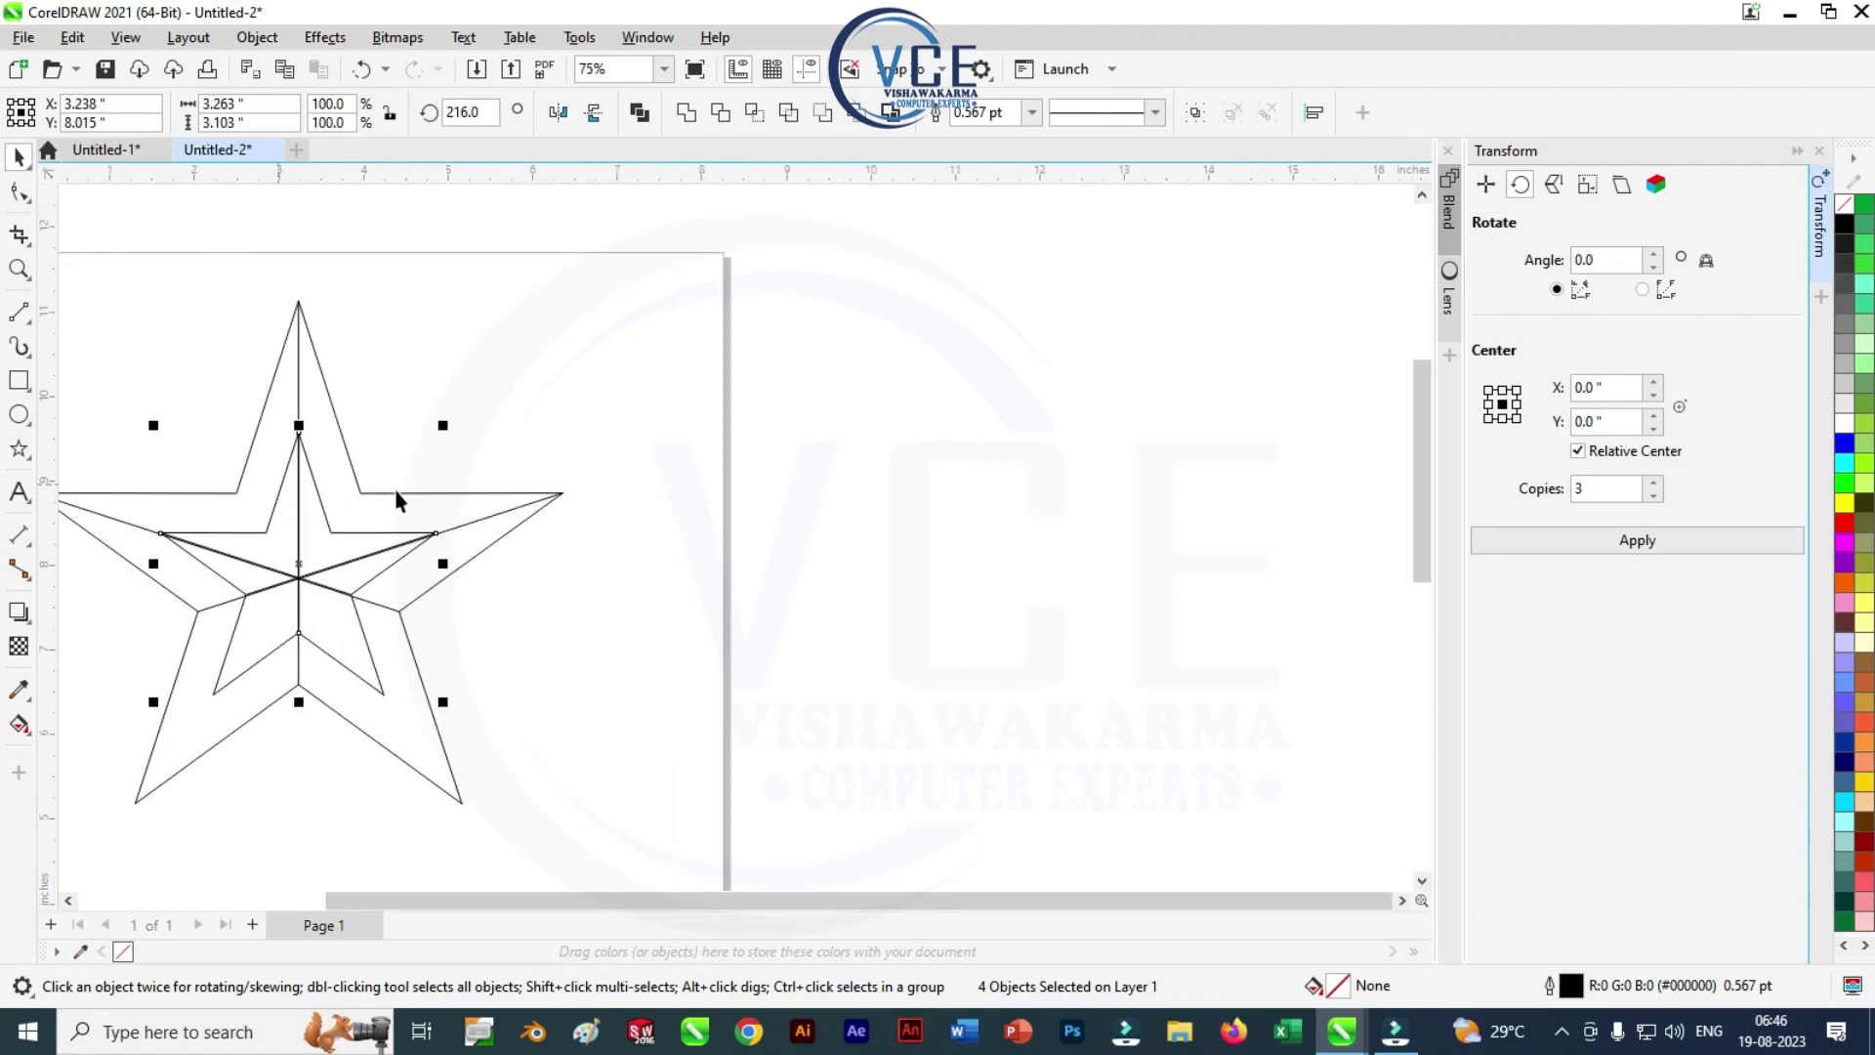
drag(442, 424, 433, 438)
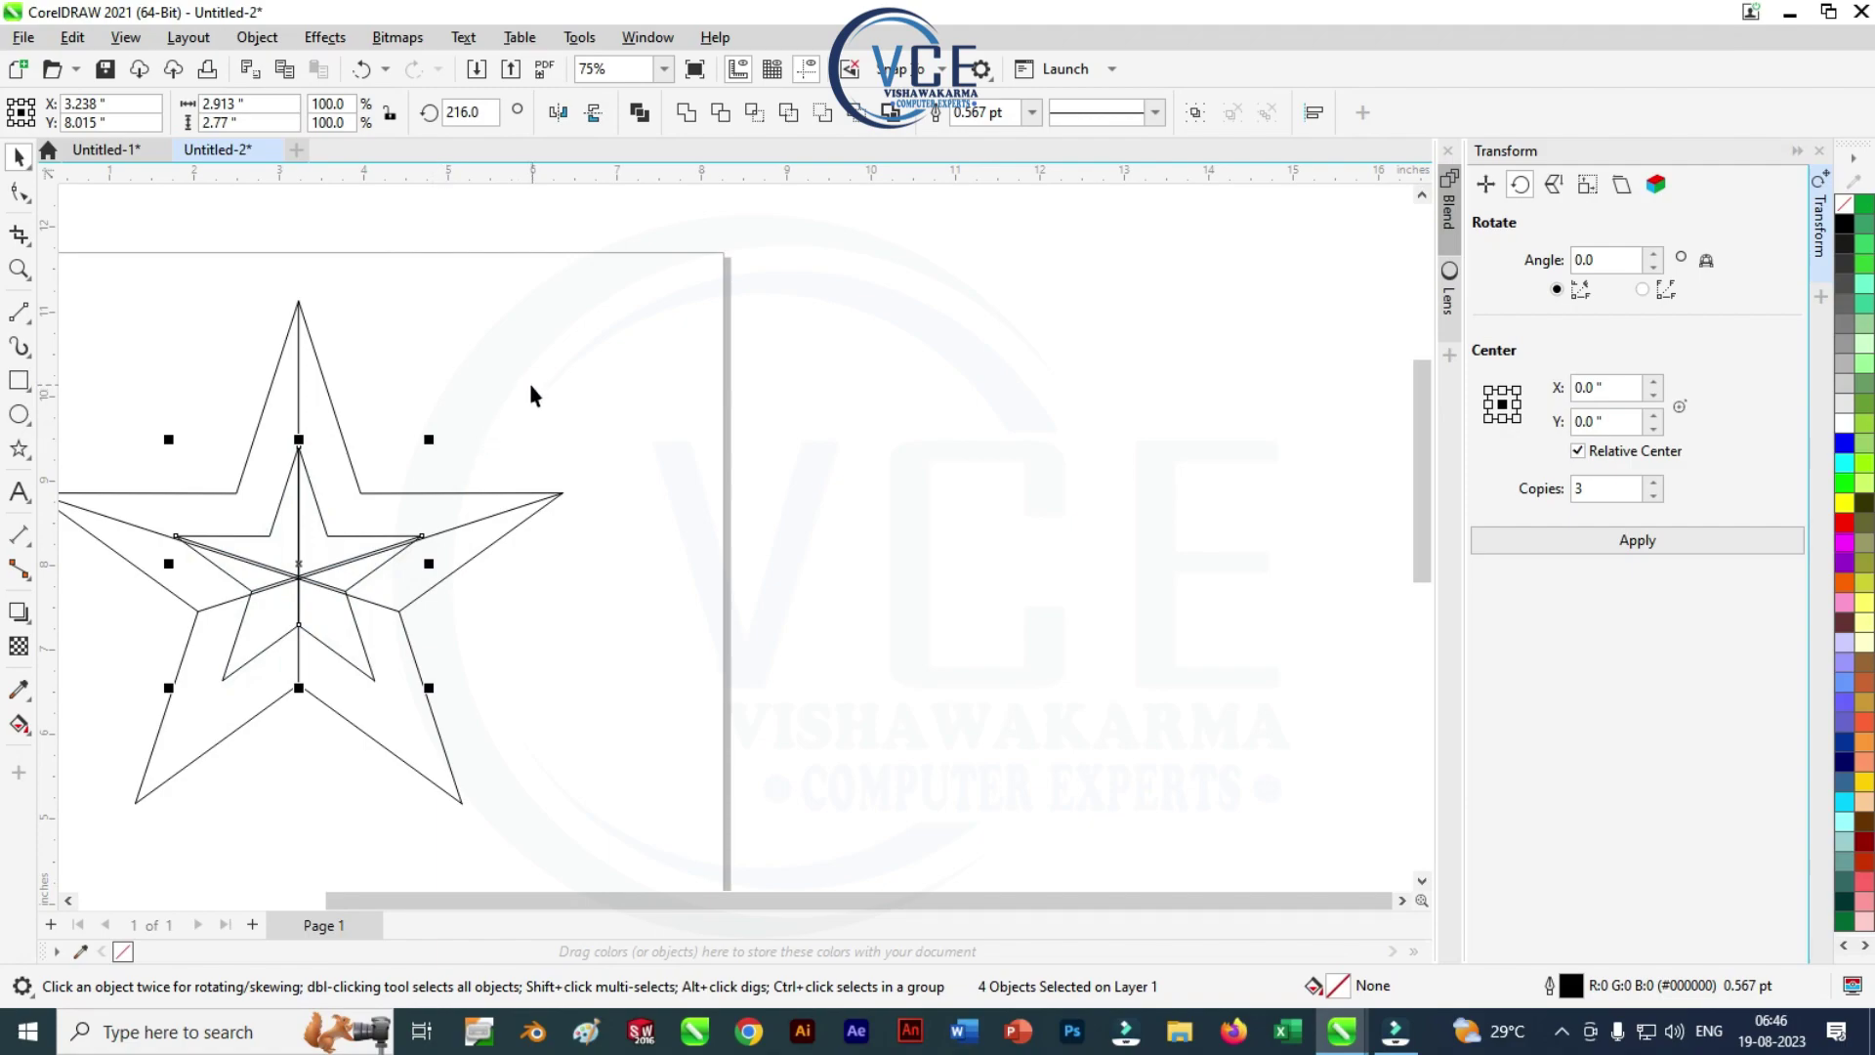
scroll(296, 556, up, 5)
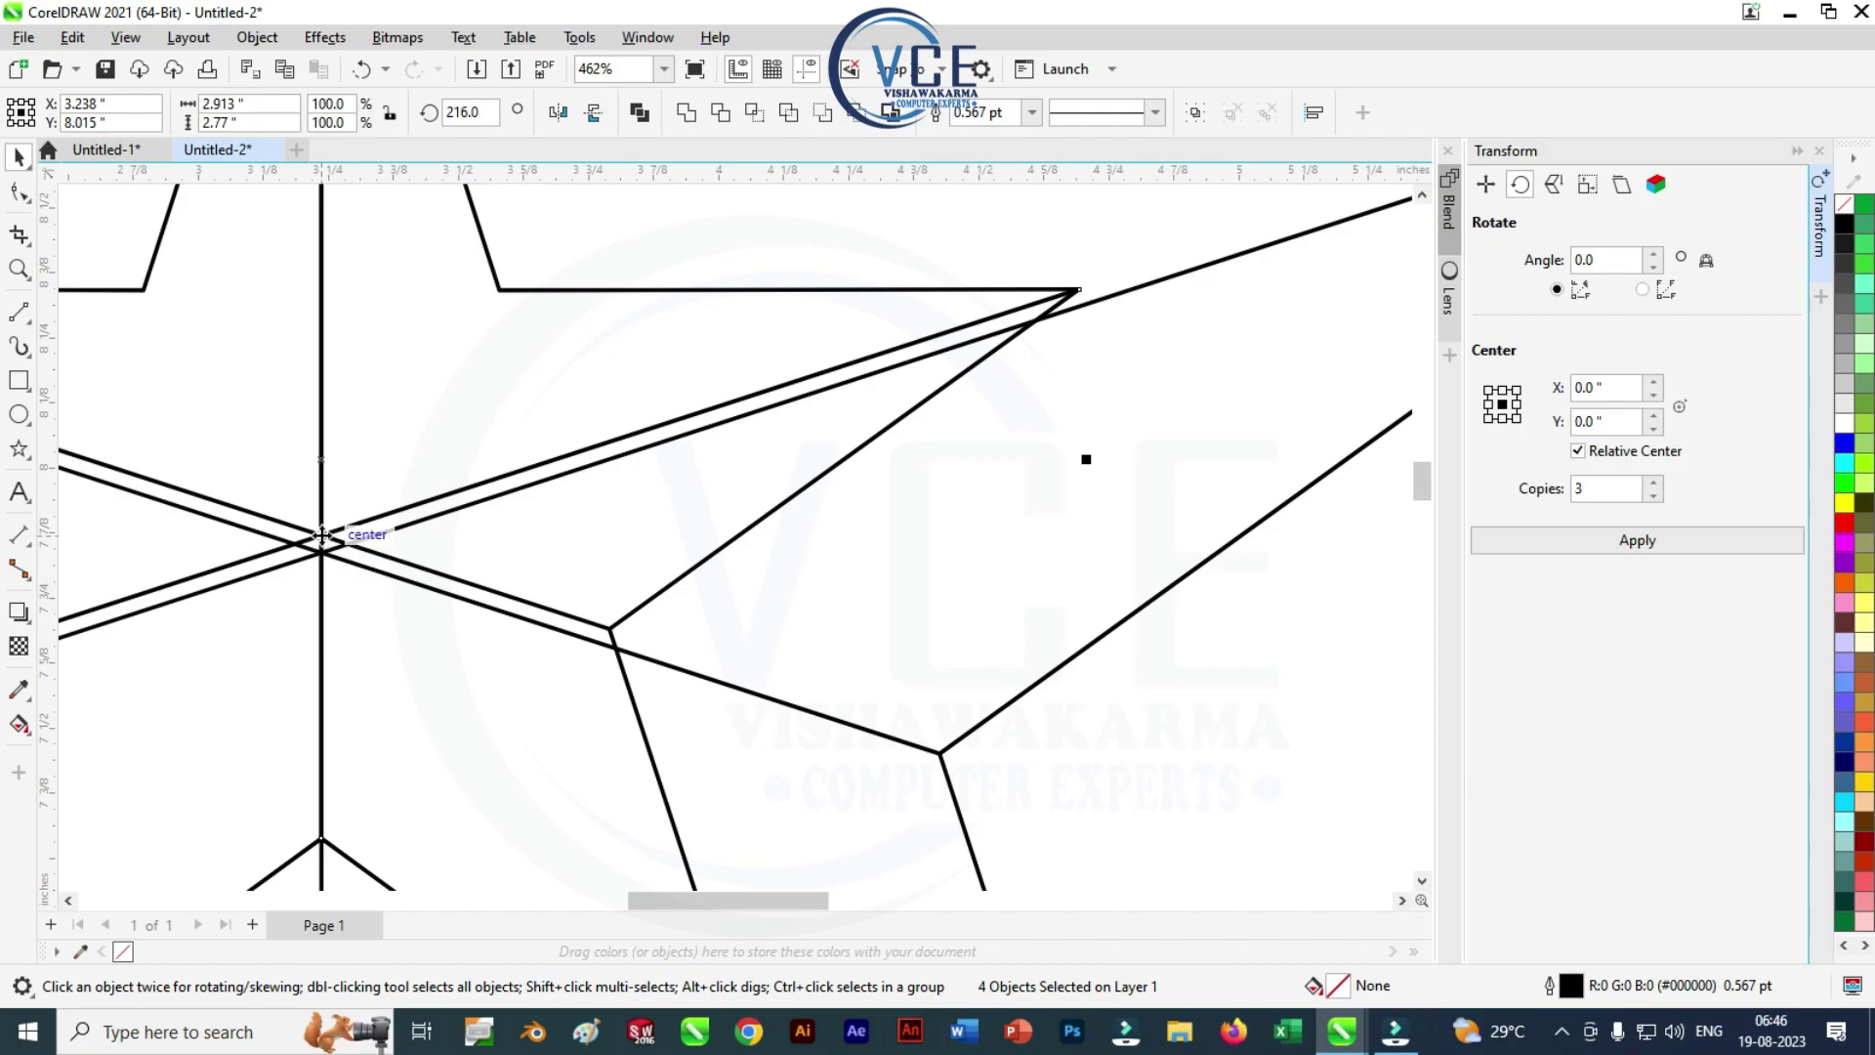
drag(321, 535, 321, 553)
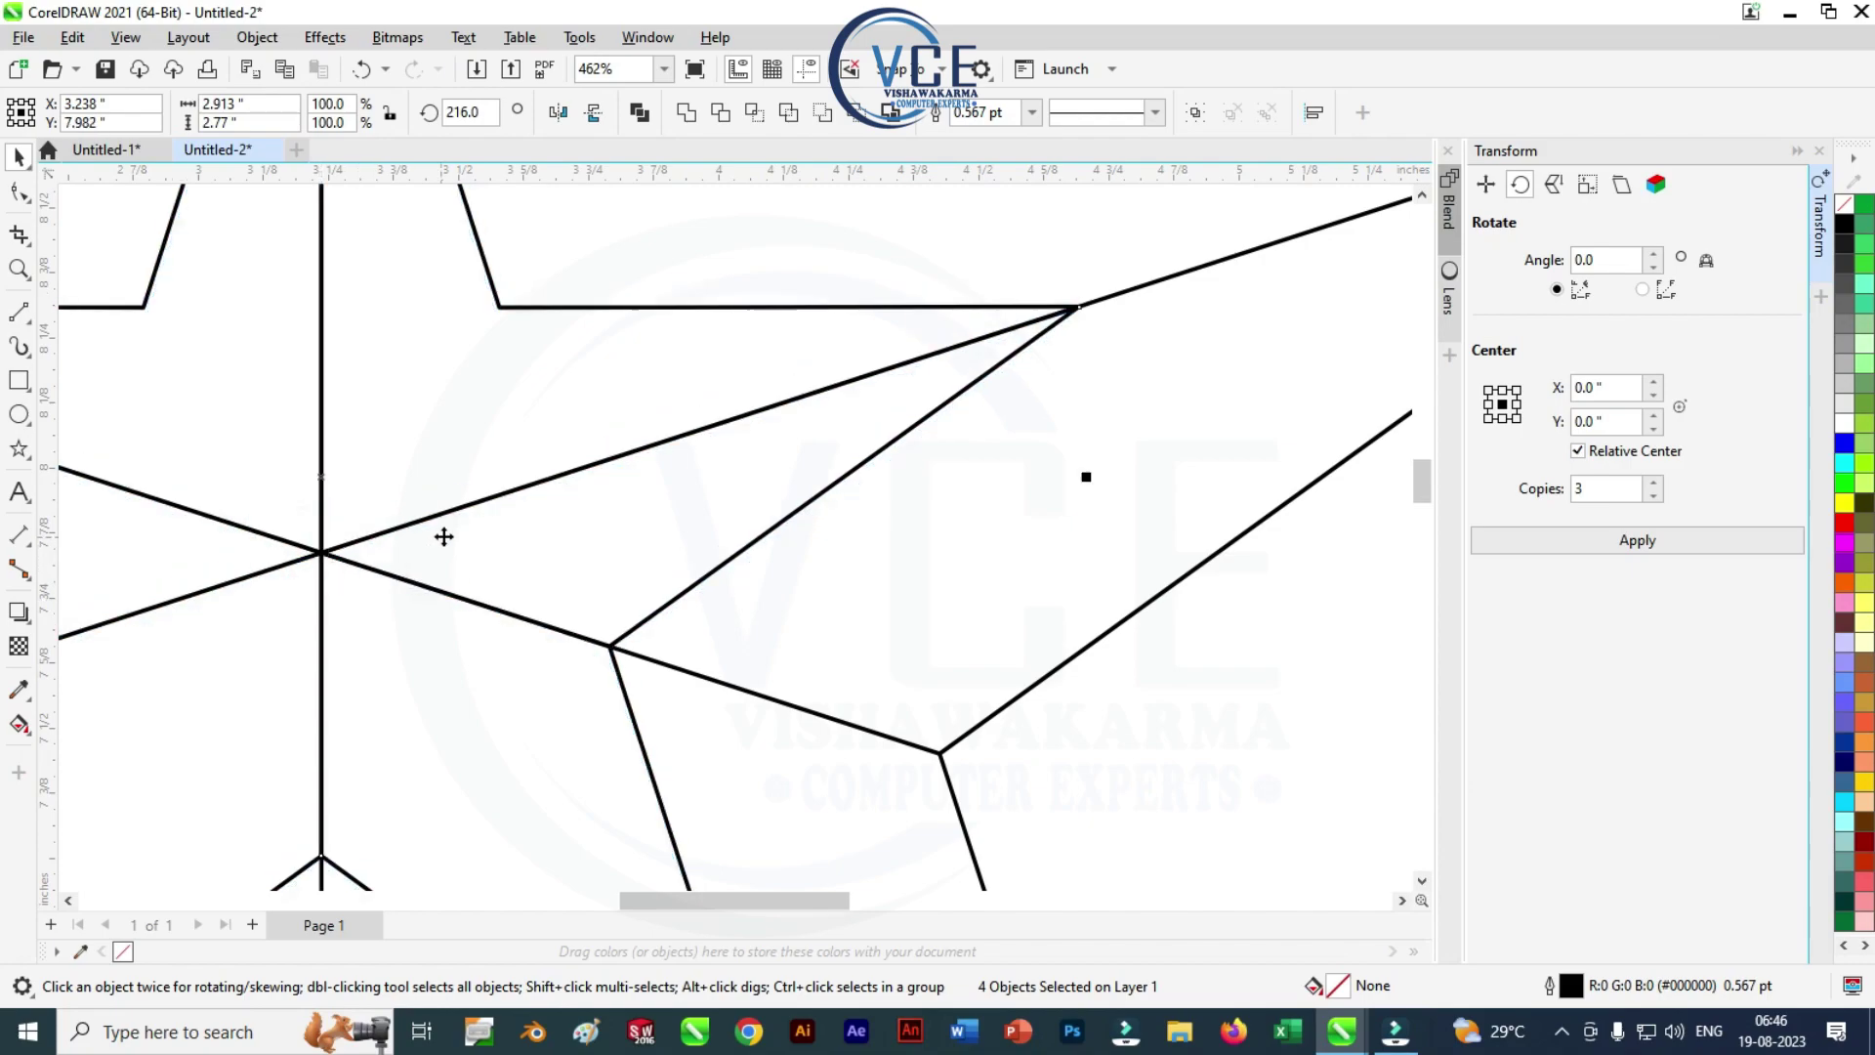
scroll(443, 536, down, 5)
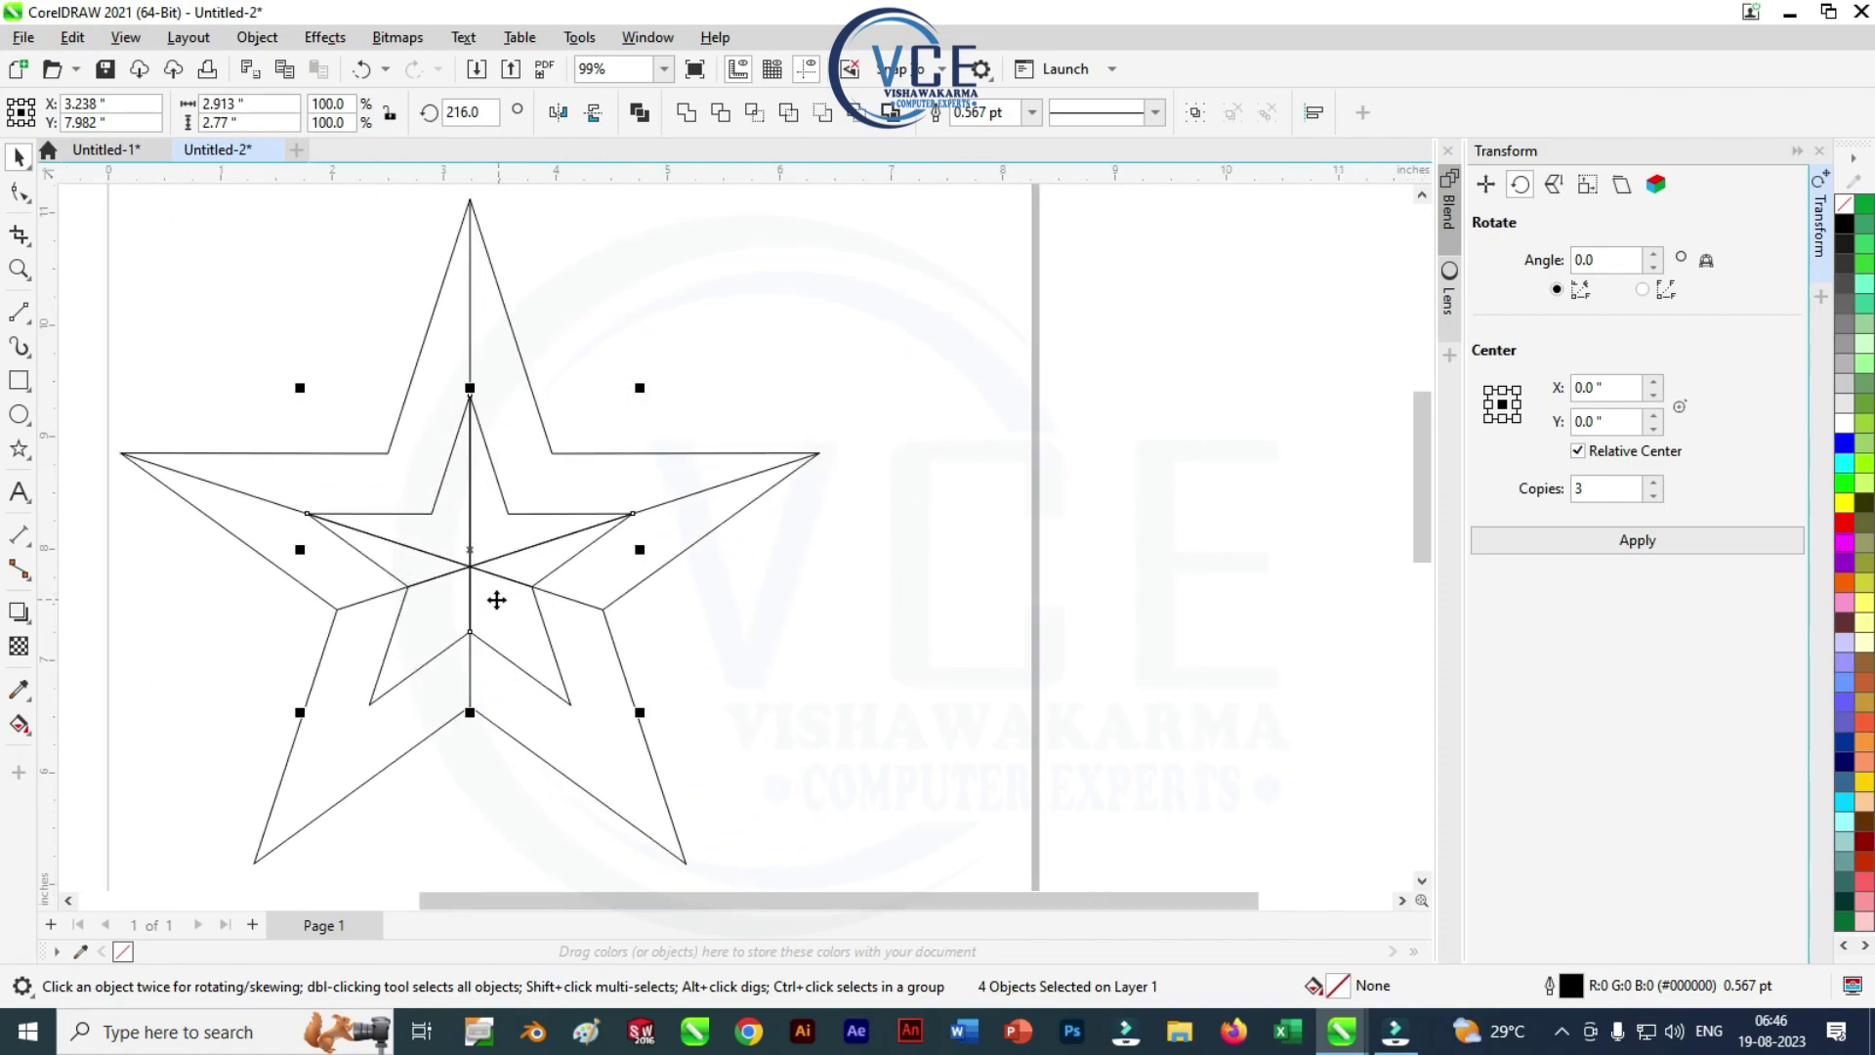
Delete the outer star's two diagonal lines and its vertical line, keeping the lines of the inner star
click(699, 311)
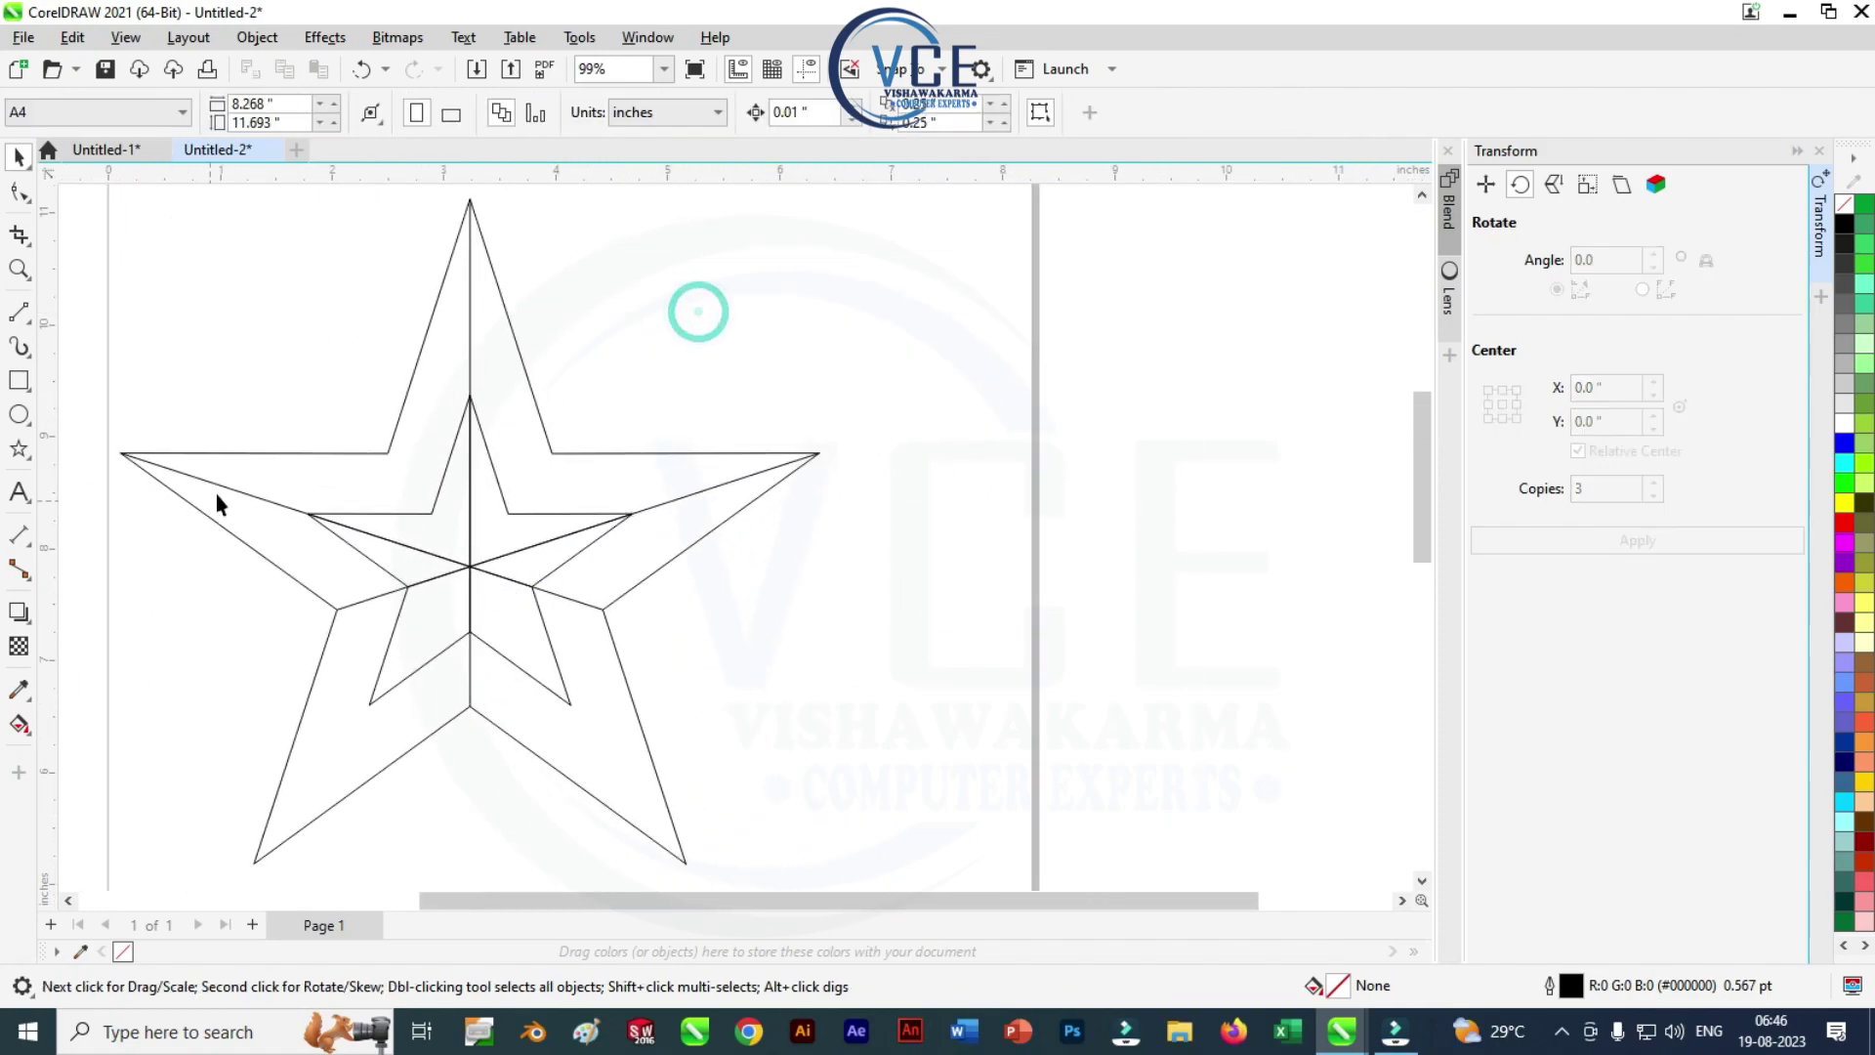
click(225, 488)
click(385, 472)
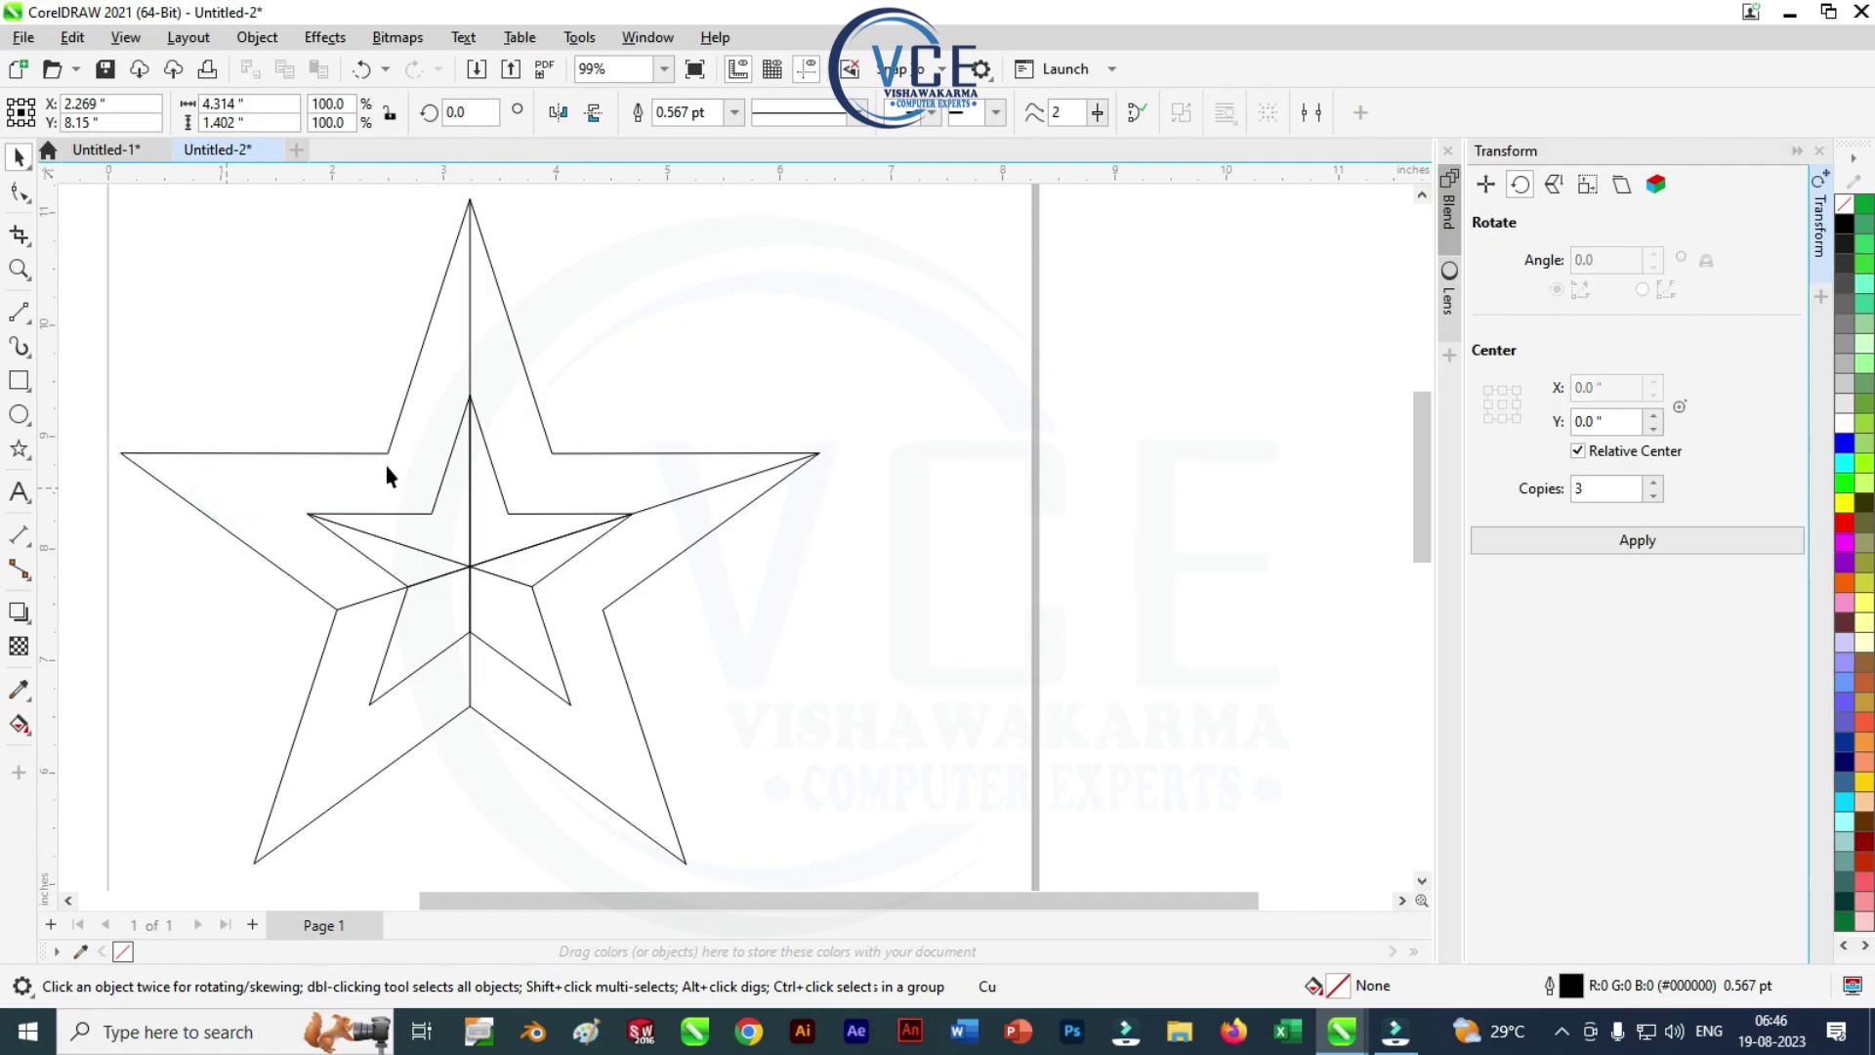
click(471, 326)
click(598, 439)
click(690, 495)
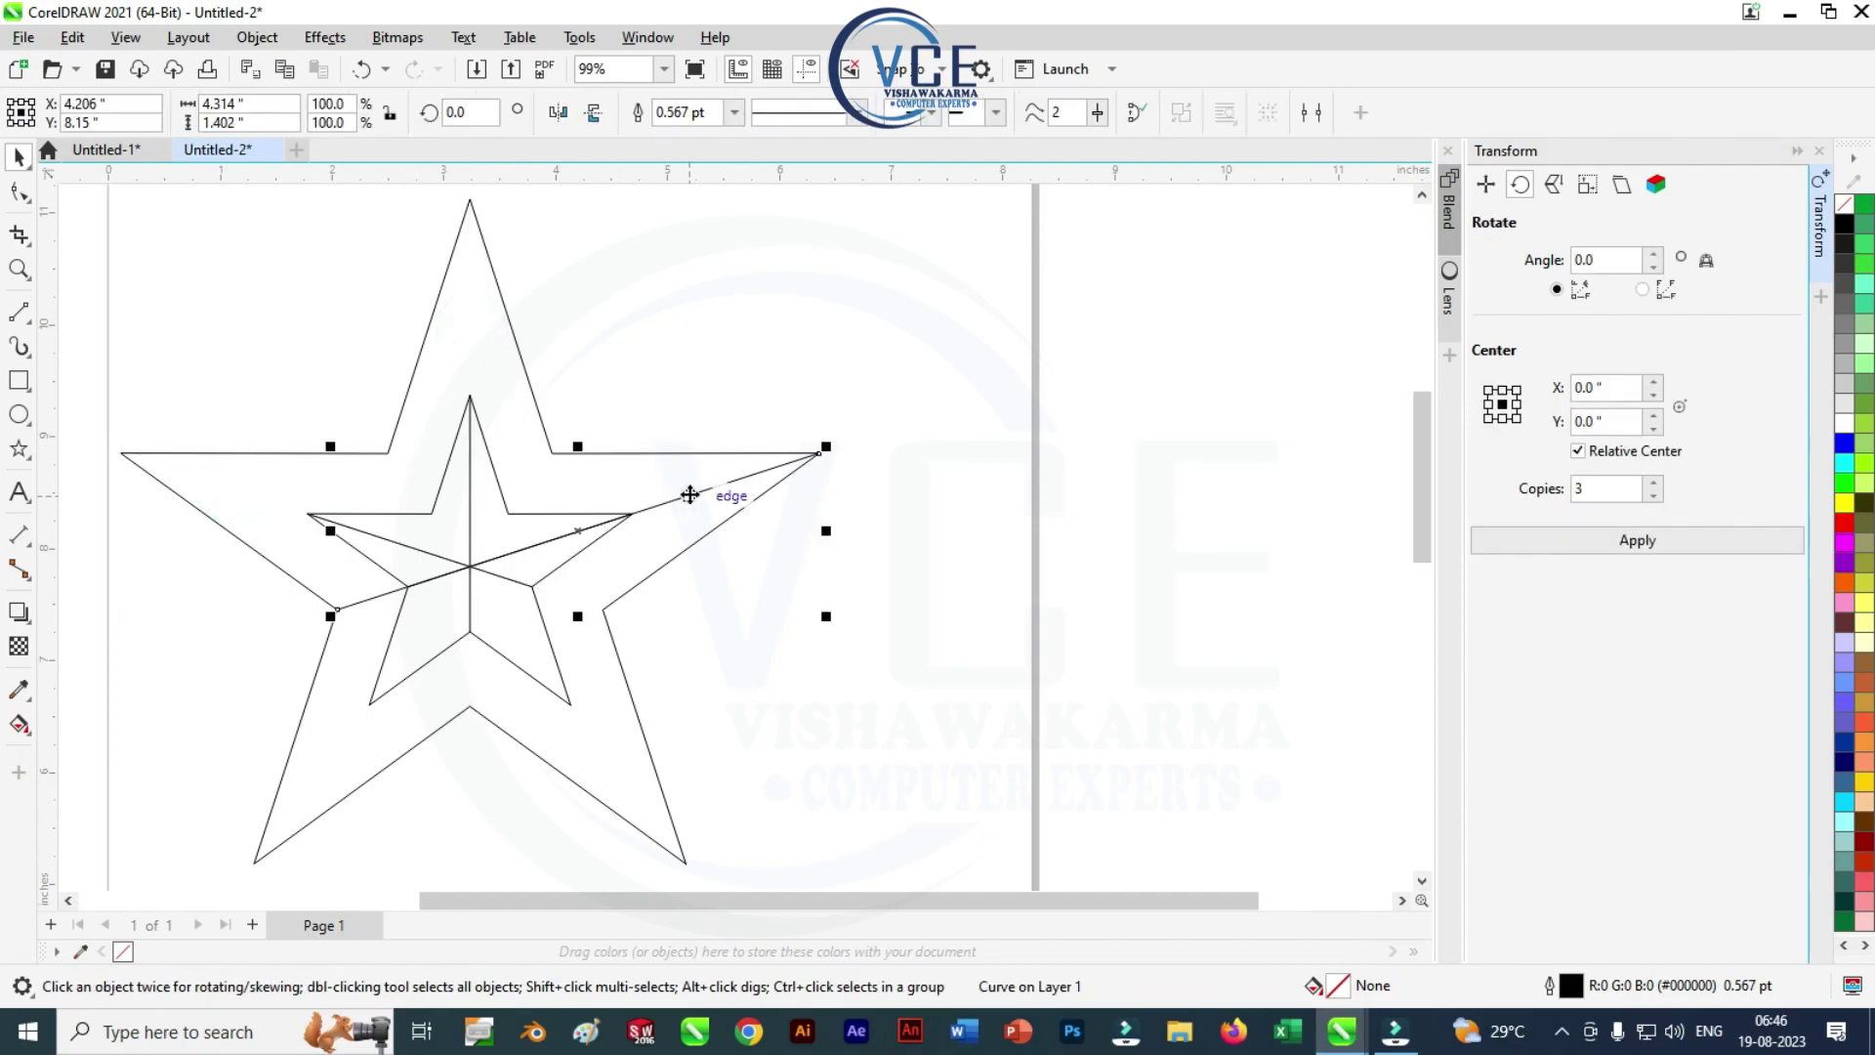
click(577, 657)
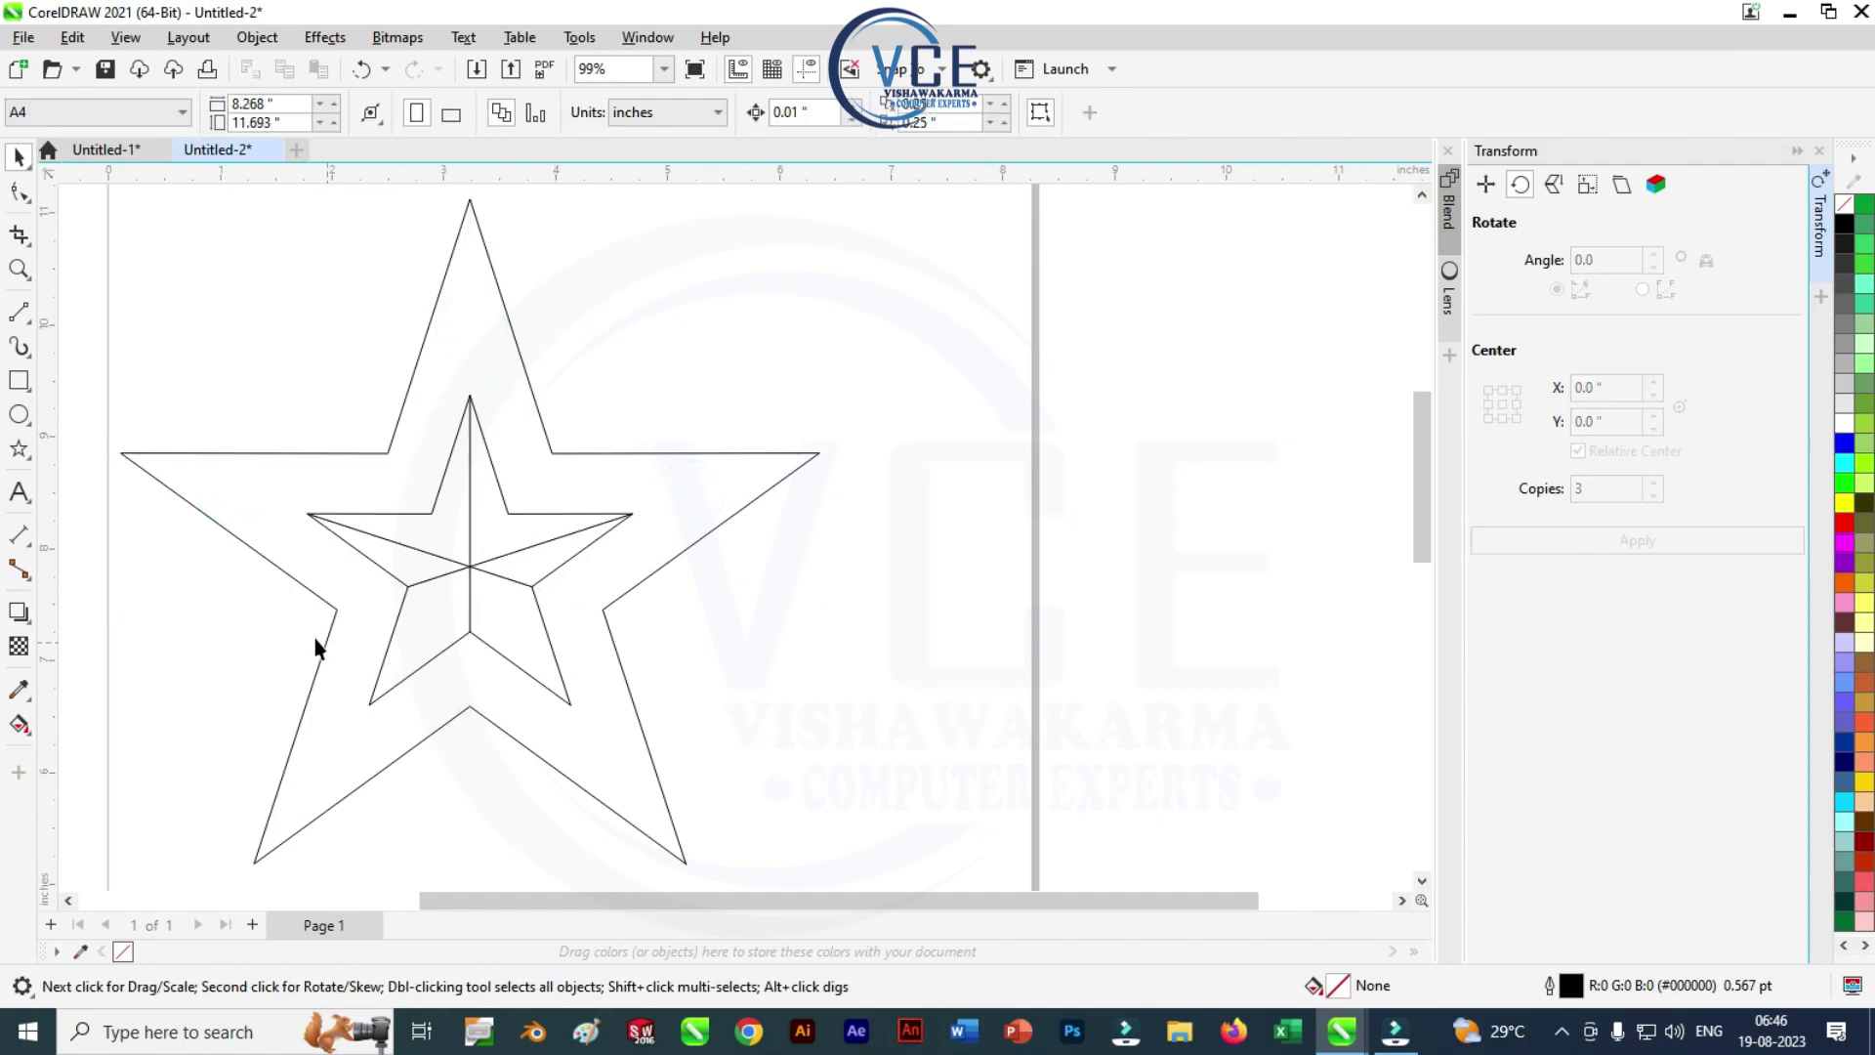
Apply a fillet with a 0.42-inch radius to the corners of the outer star
scroll(313, 649, down, 3)
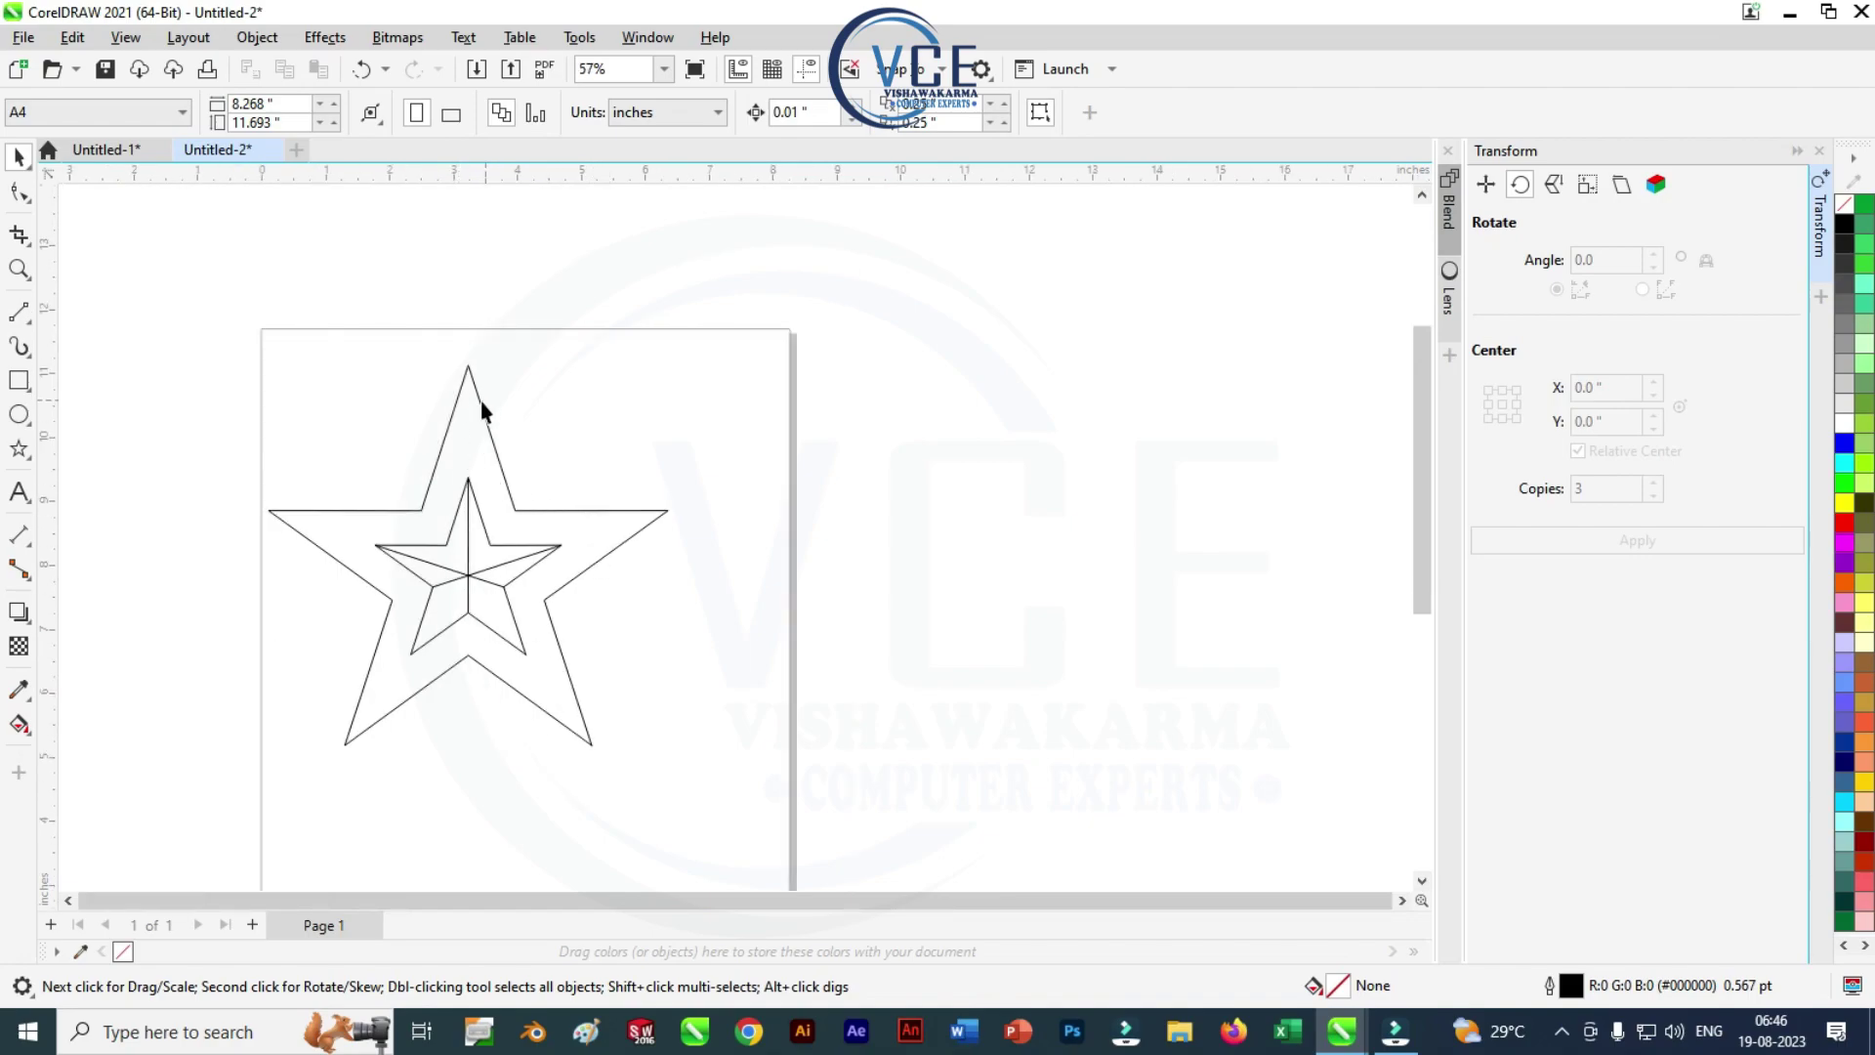
click(482, 404)
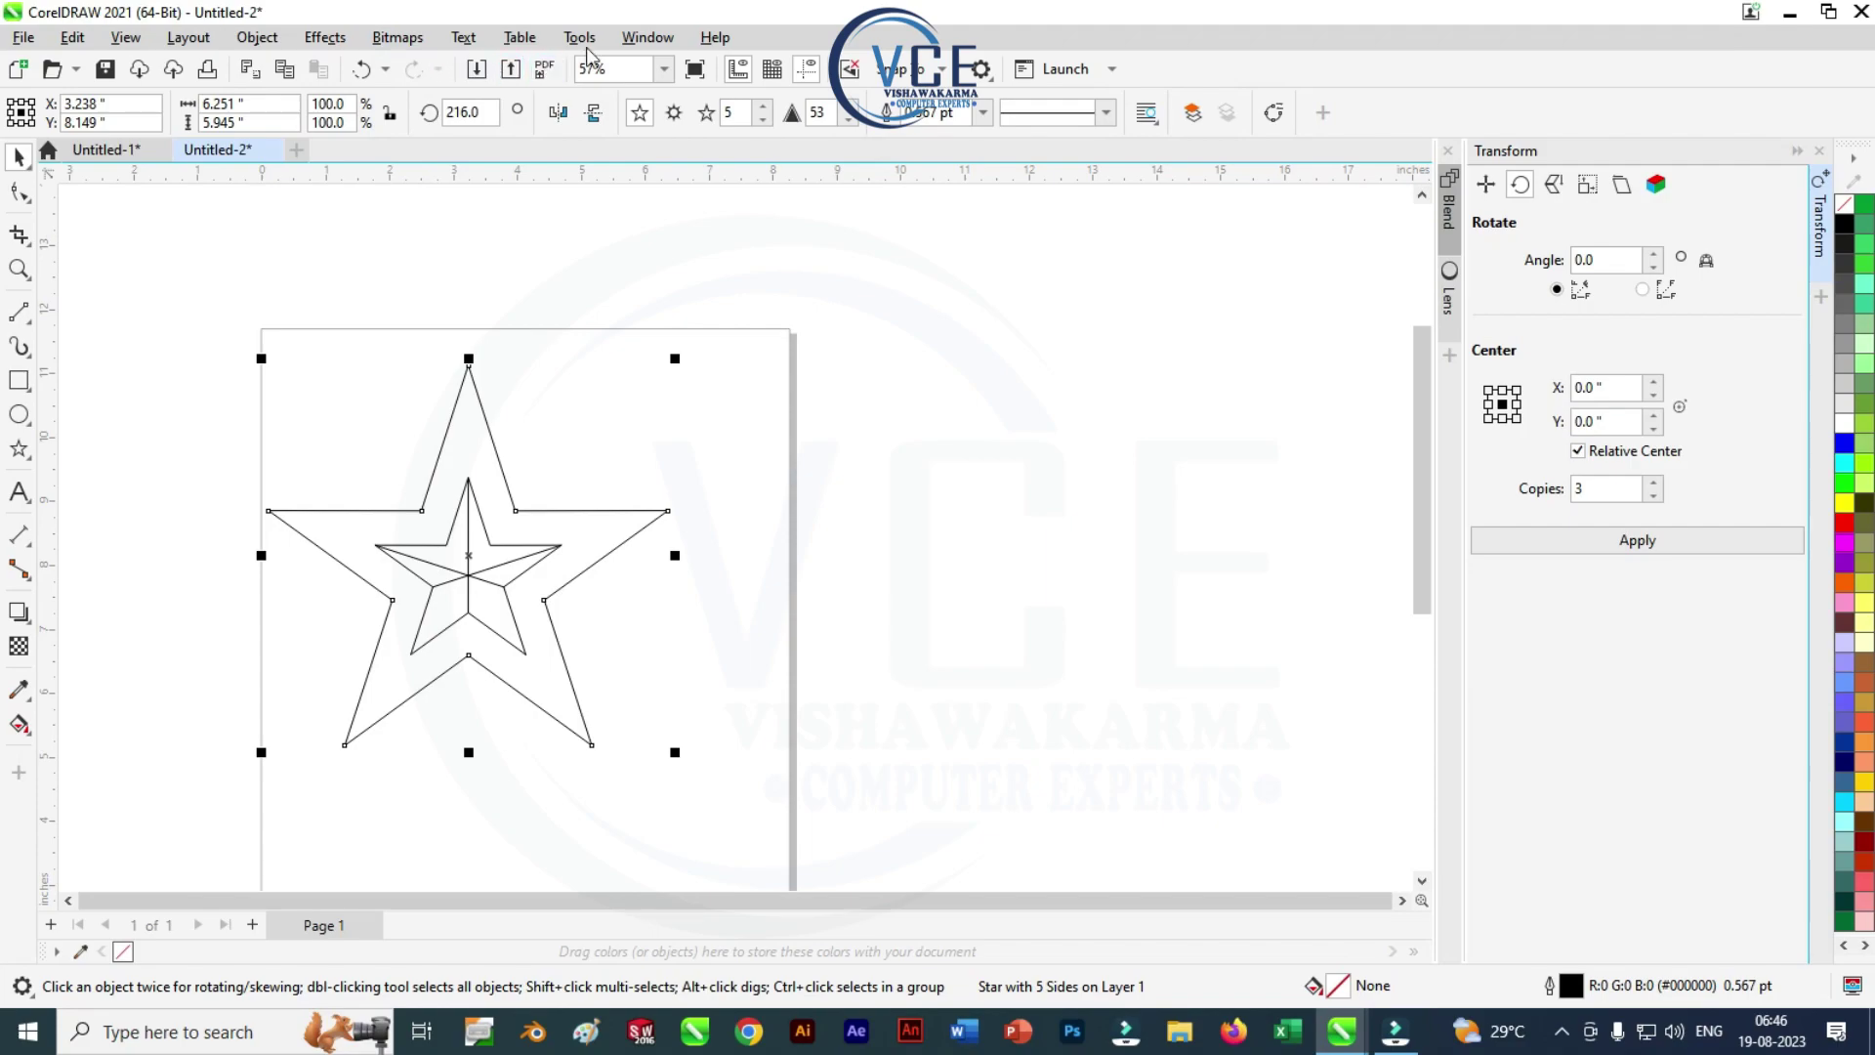
click(633, 39)
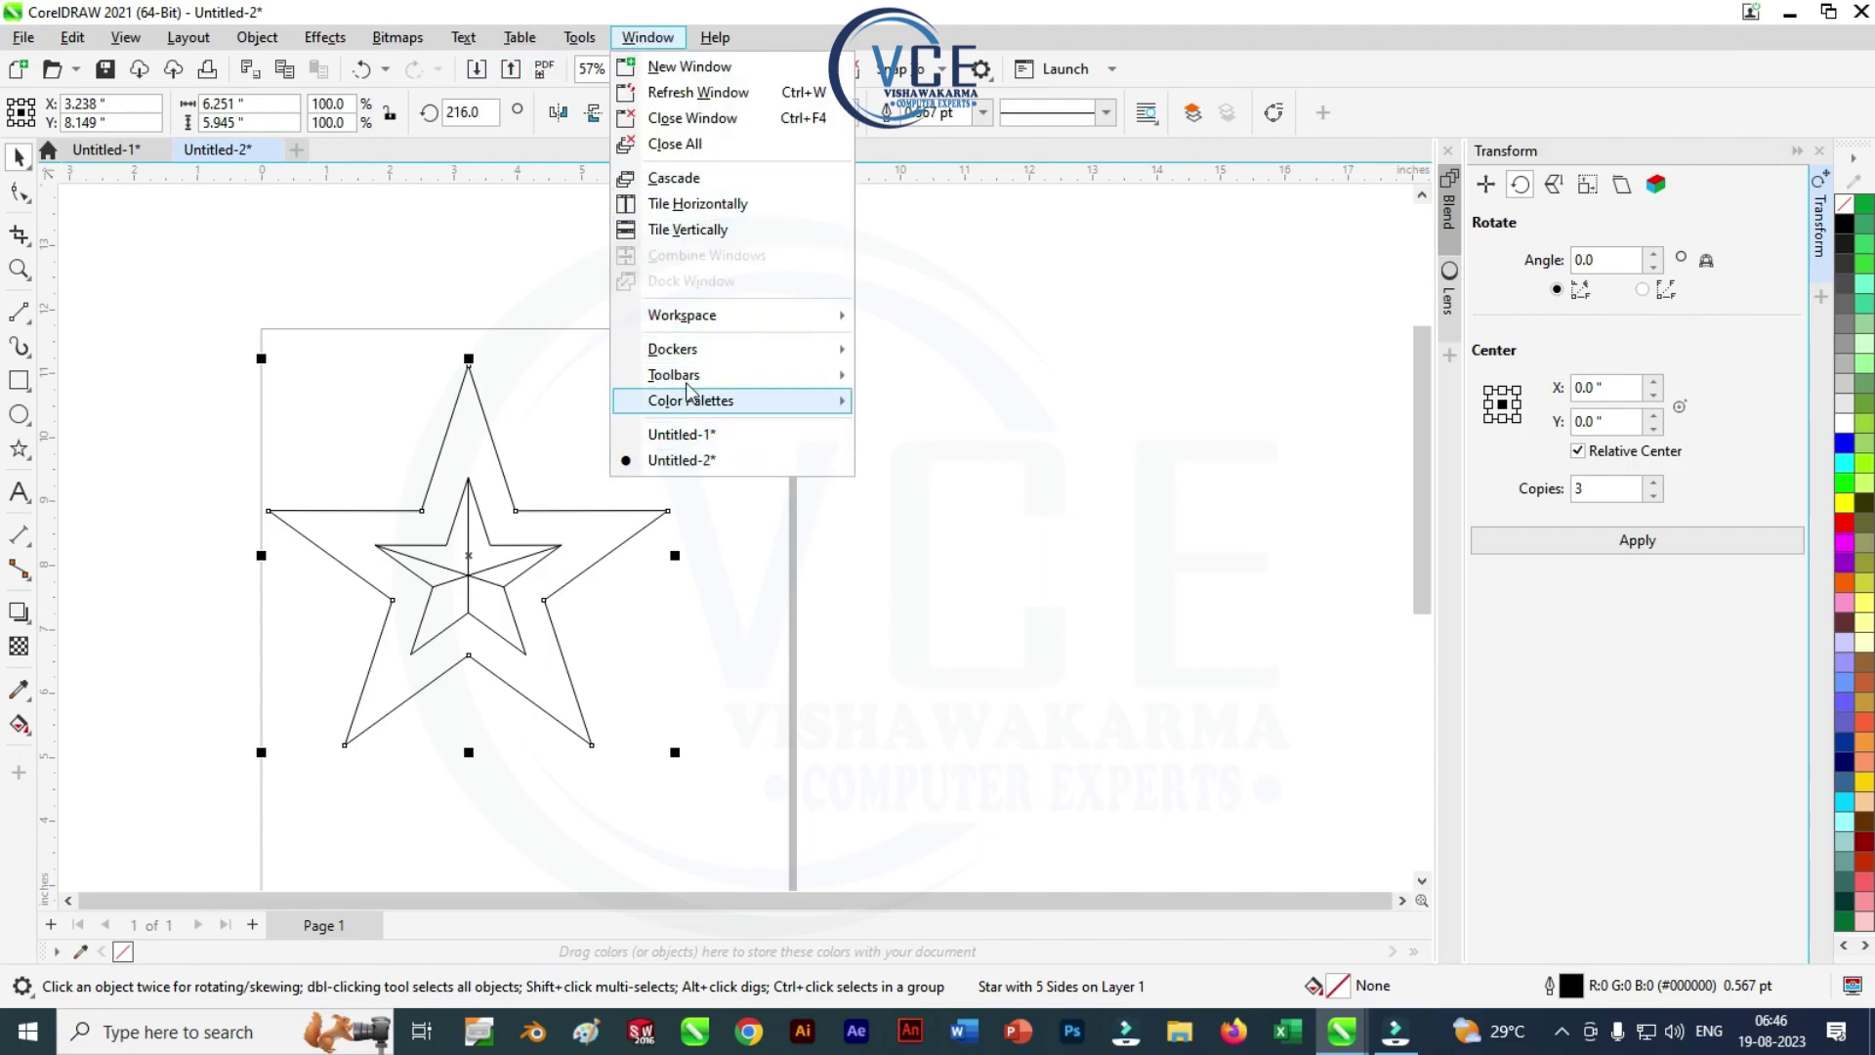
click(689, 348)
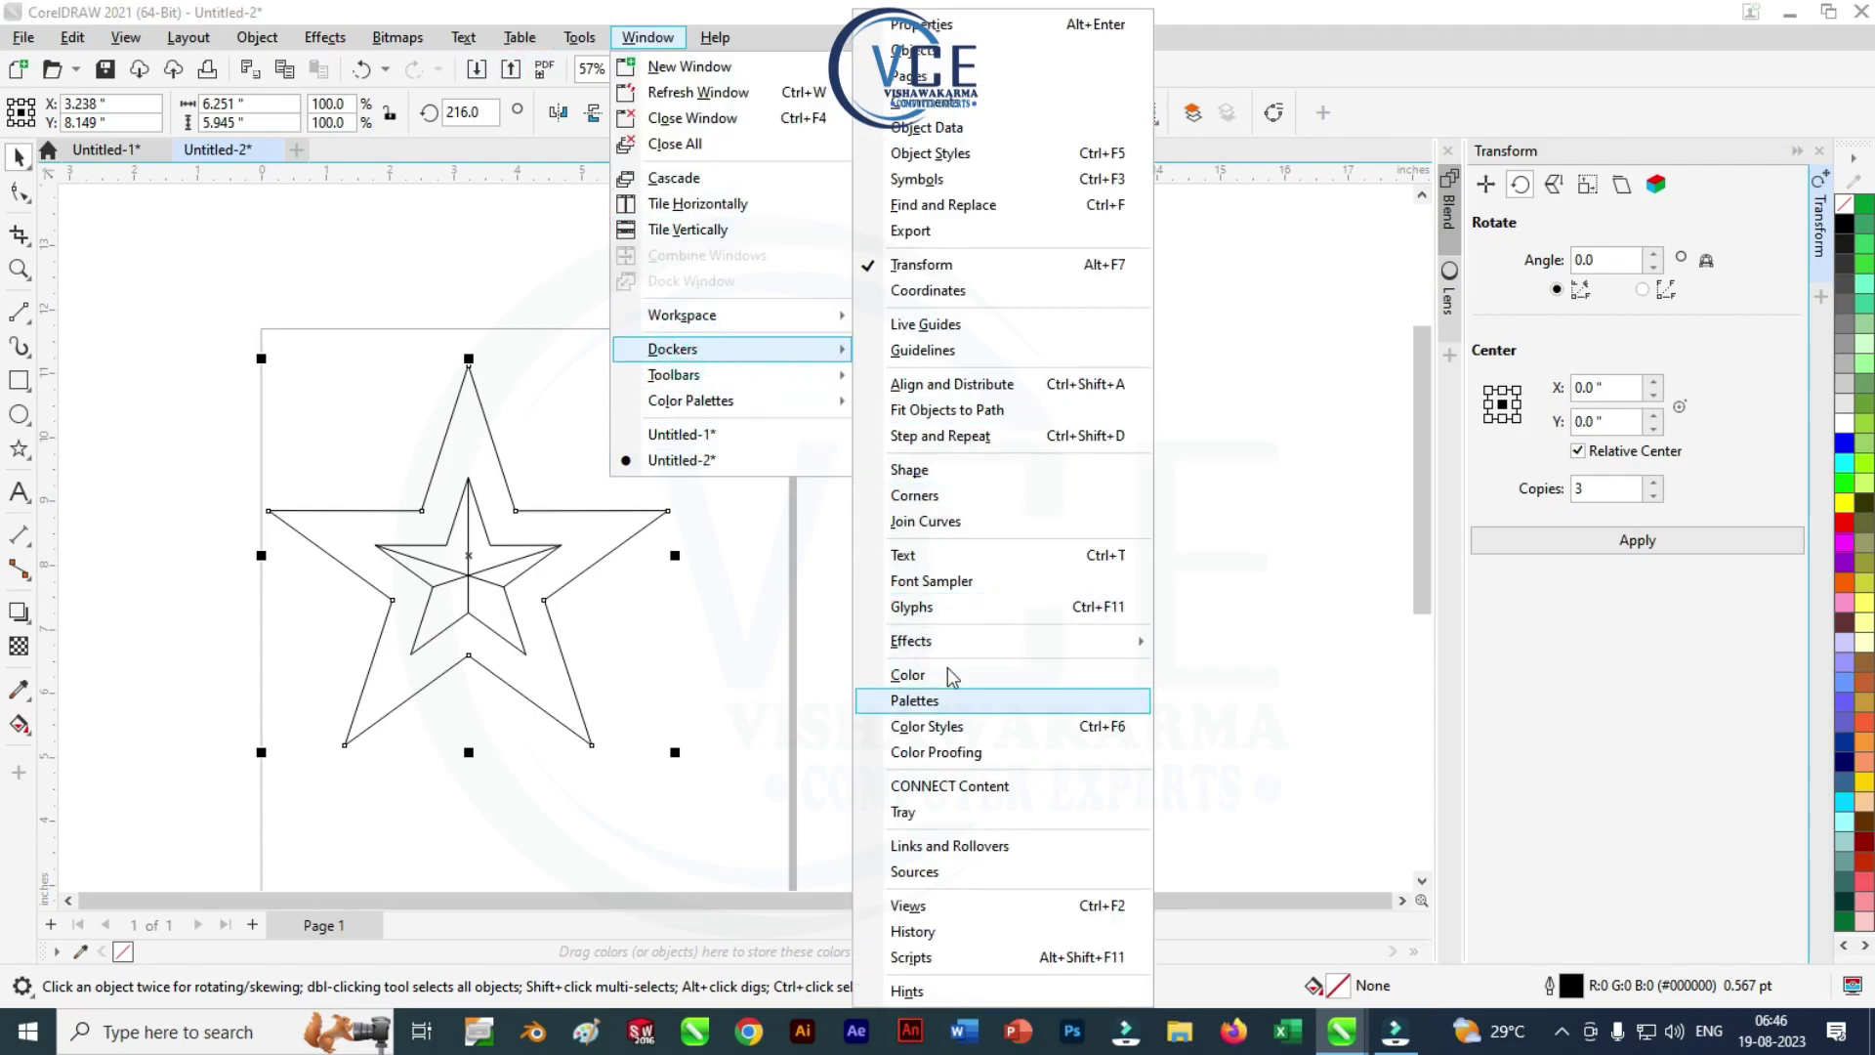
click(935, 497)
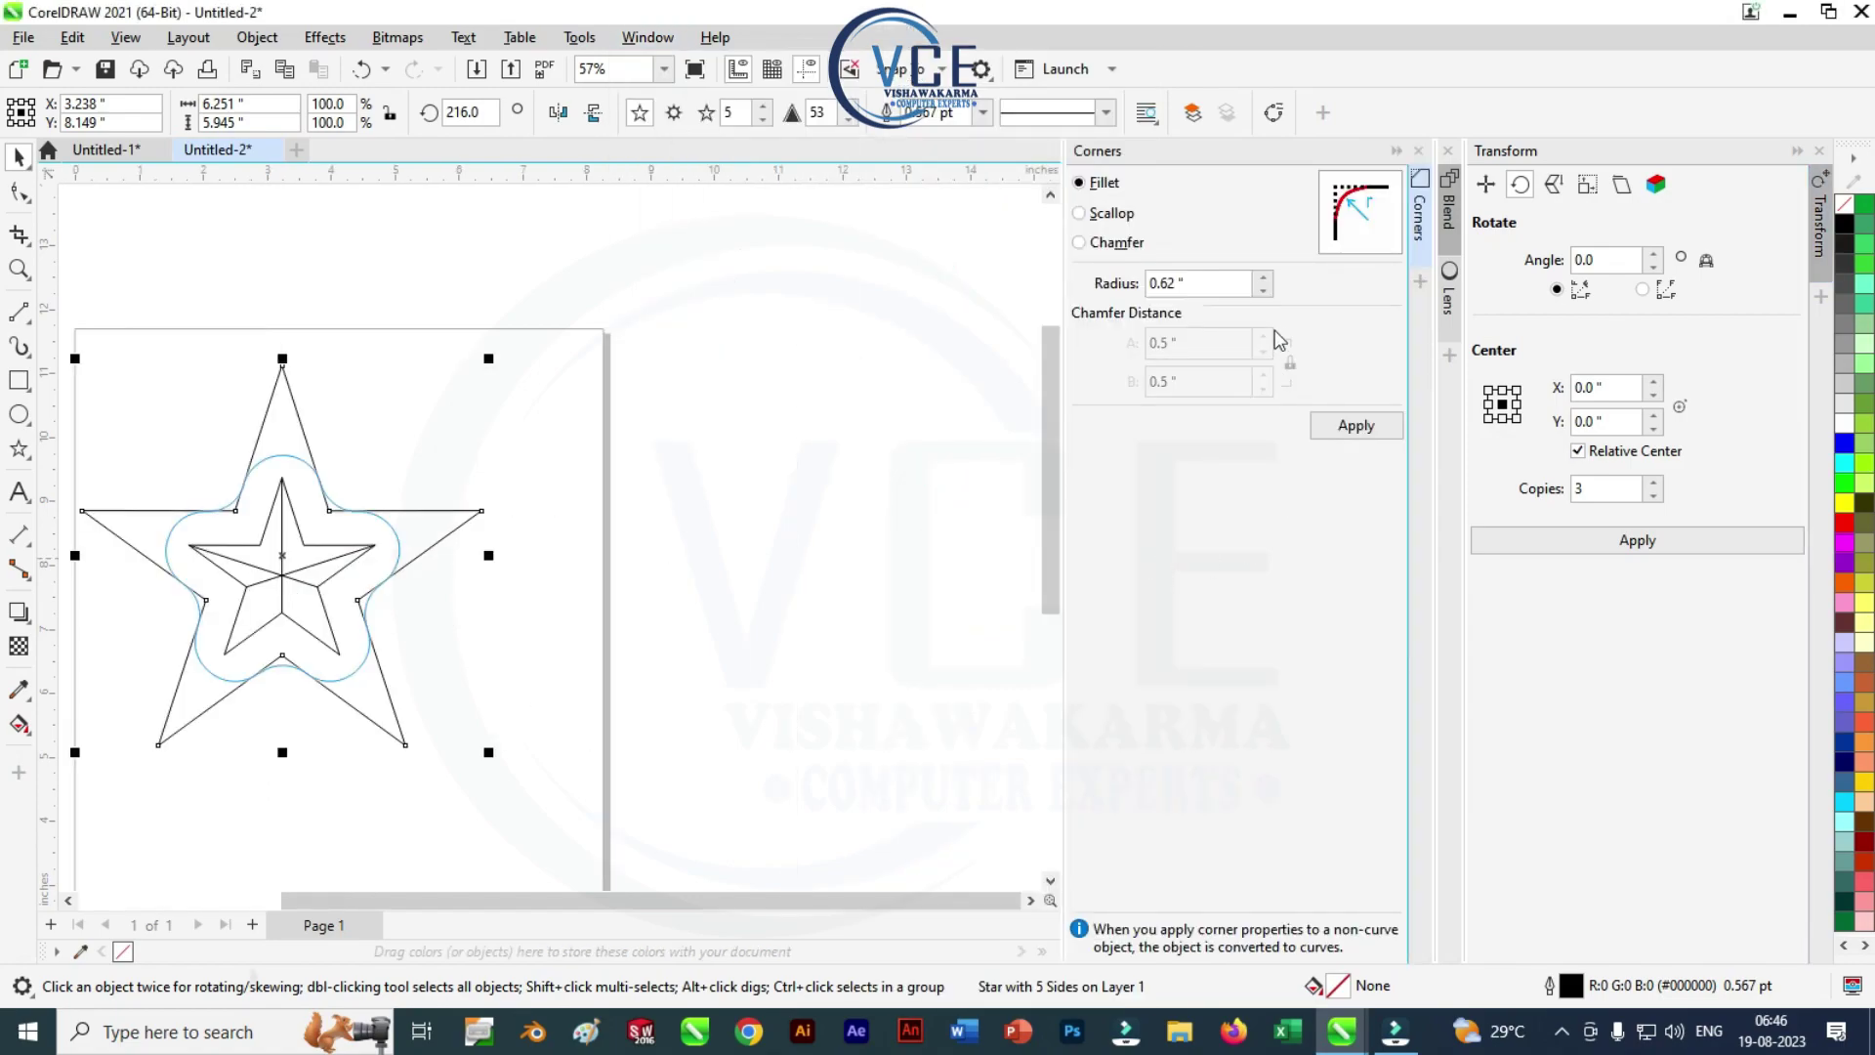
click(1263, 291)
click(1264, 291)
click(1263, 291)
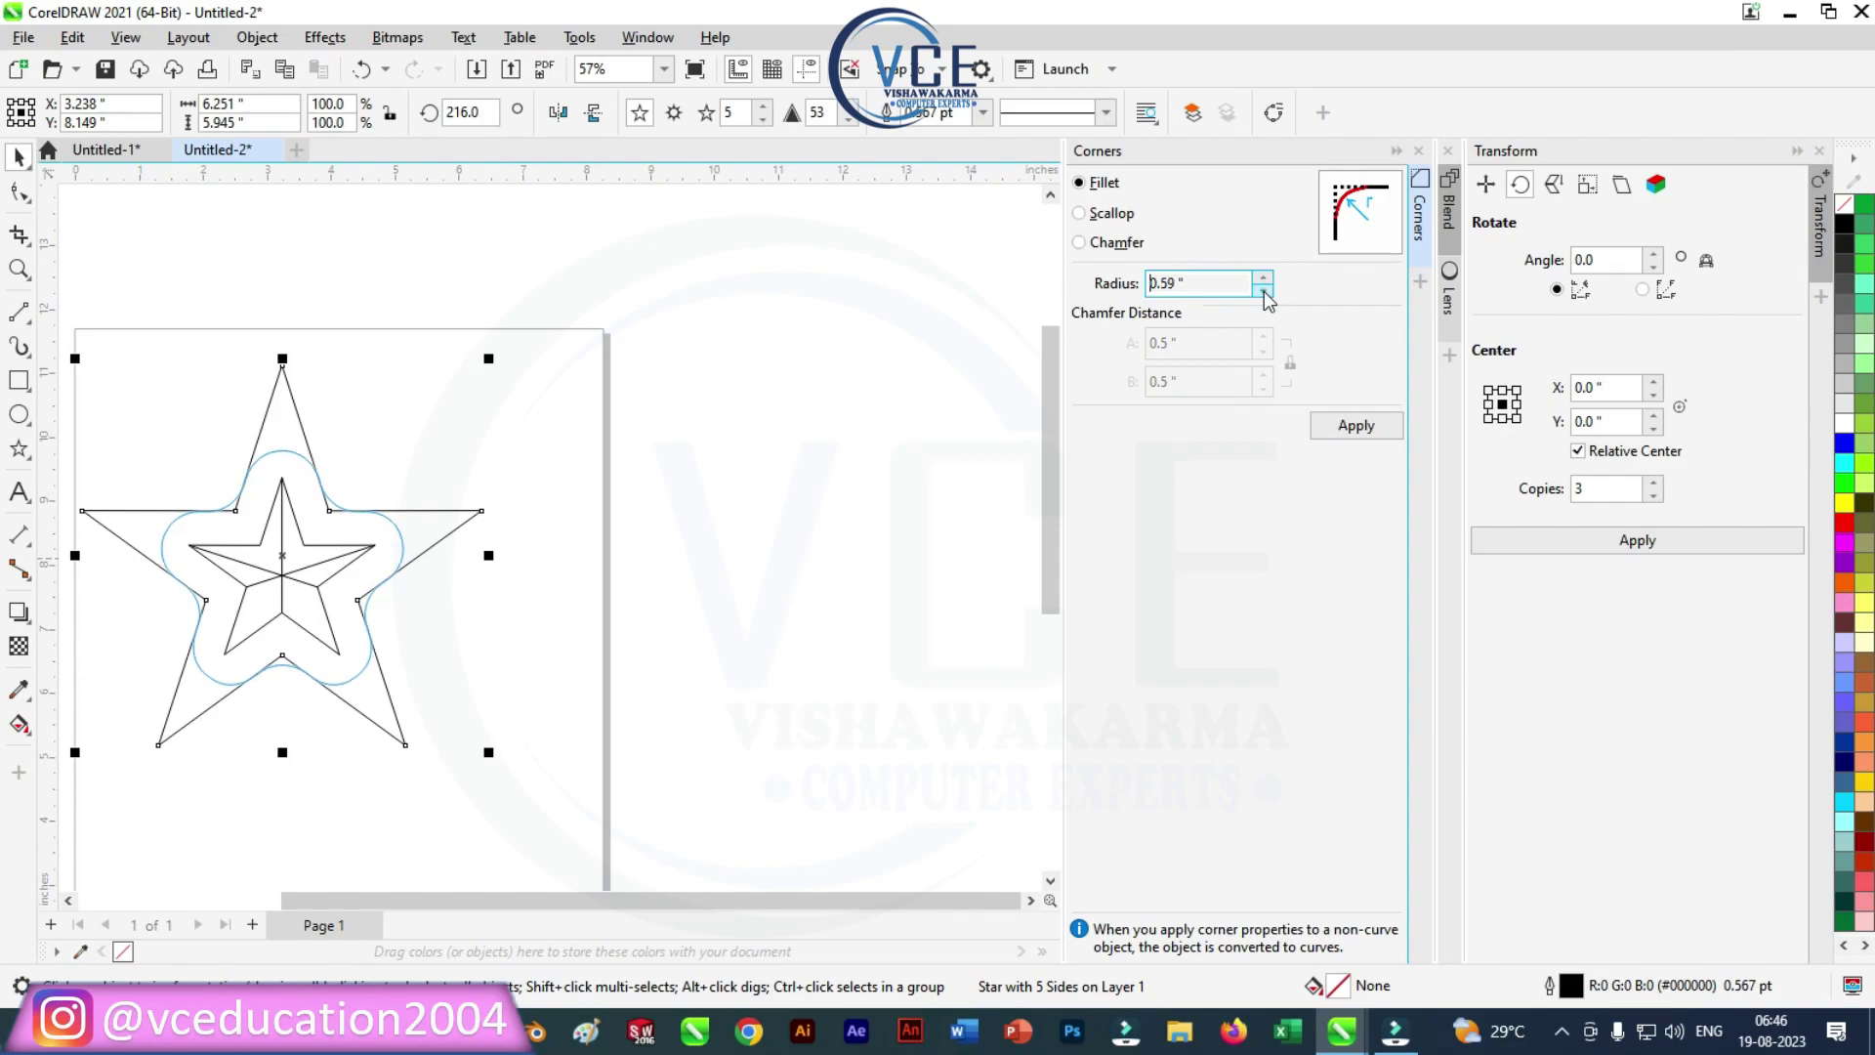
click(1264, 292)
click(1264, 292)
click(1264, 292)
click(1265, 292)
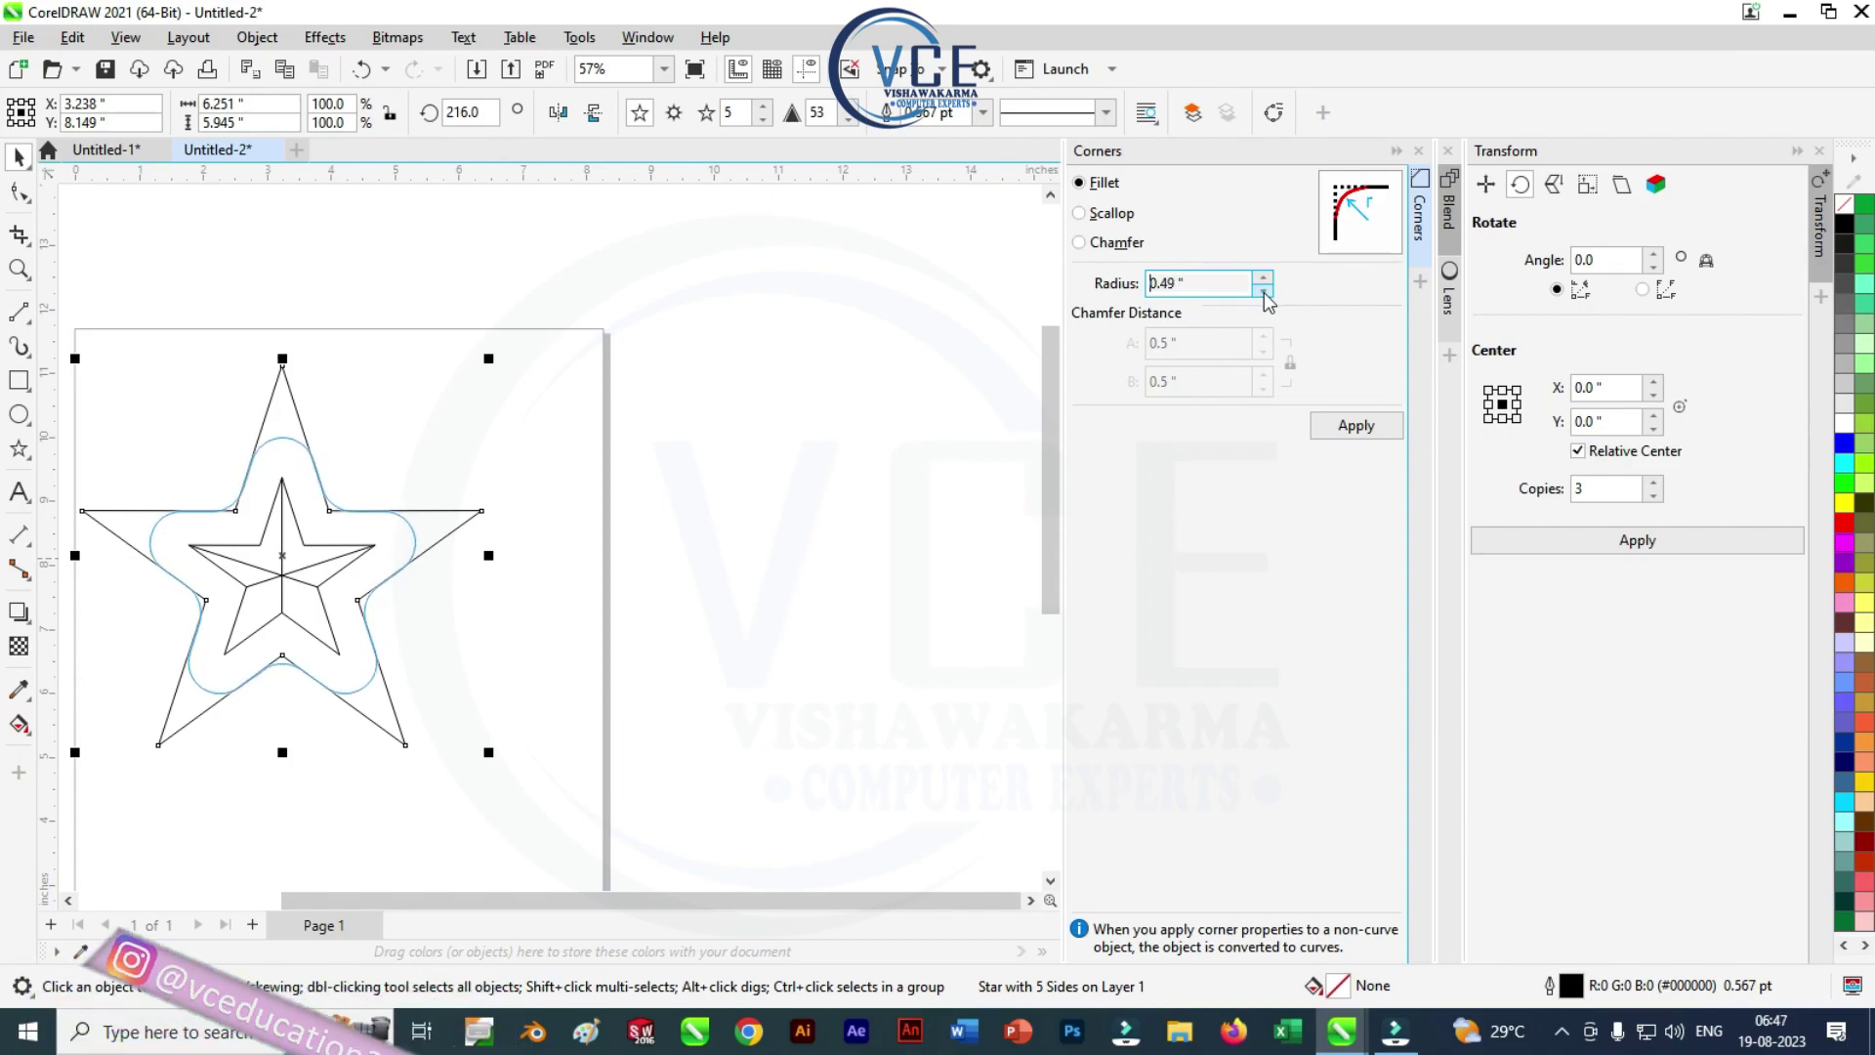
click(1265, 292)
click(1264, 292)
click(1264, 292)
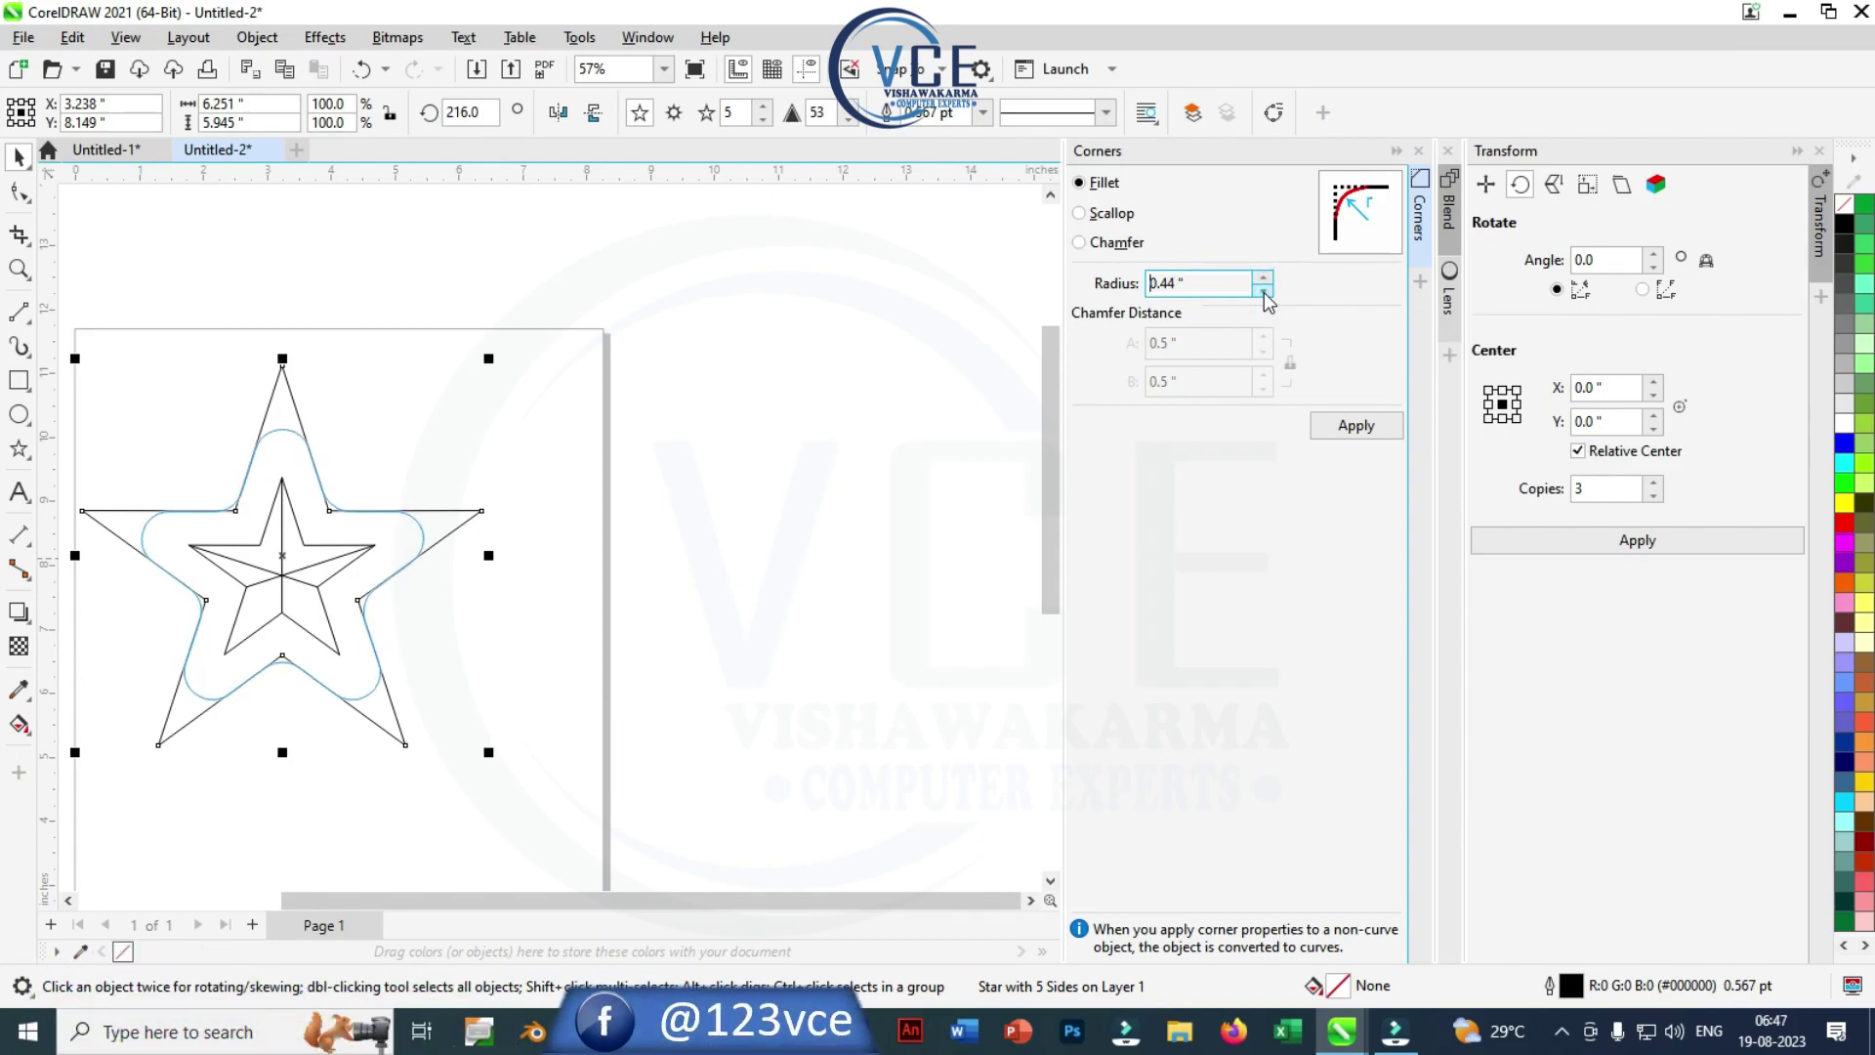
click(1264, 292)
click(1265, 292)
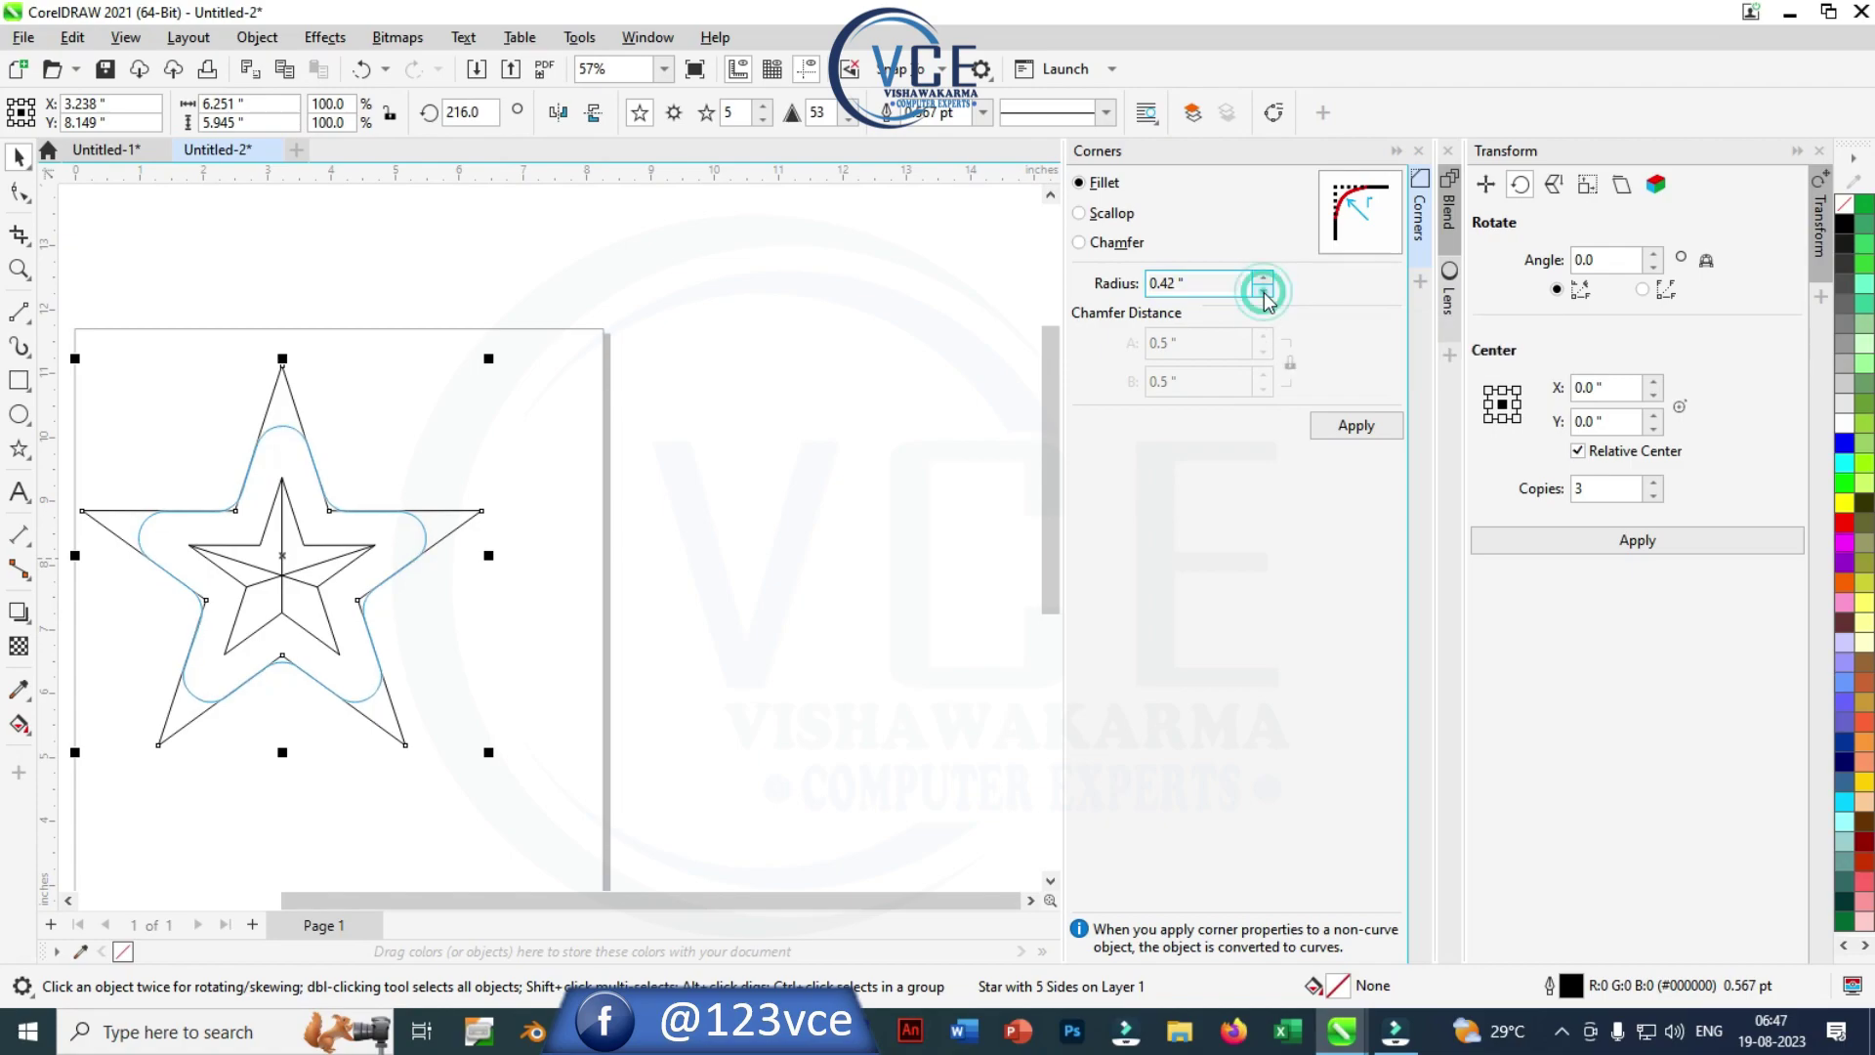
click(1350, 423)
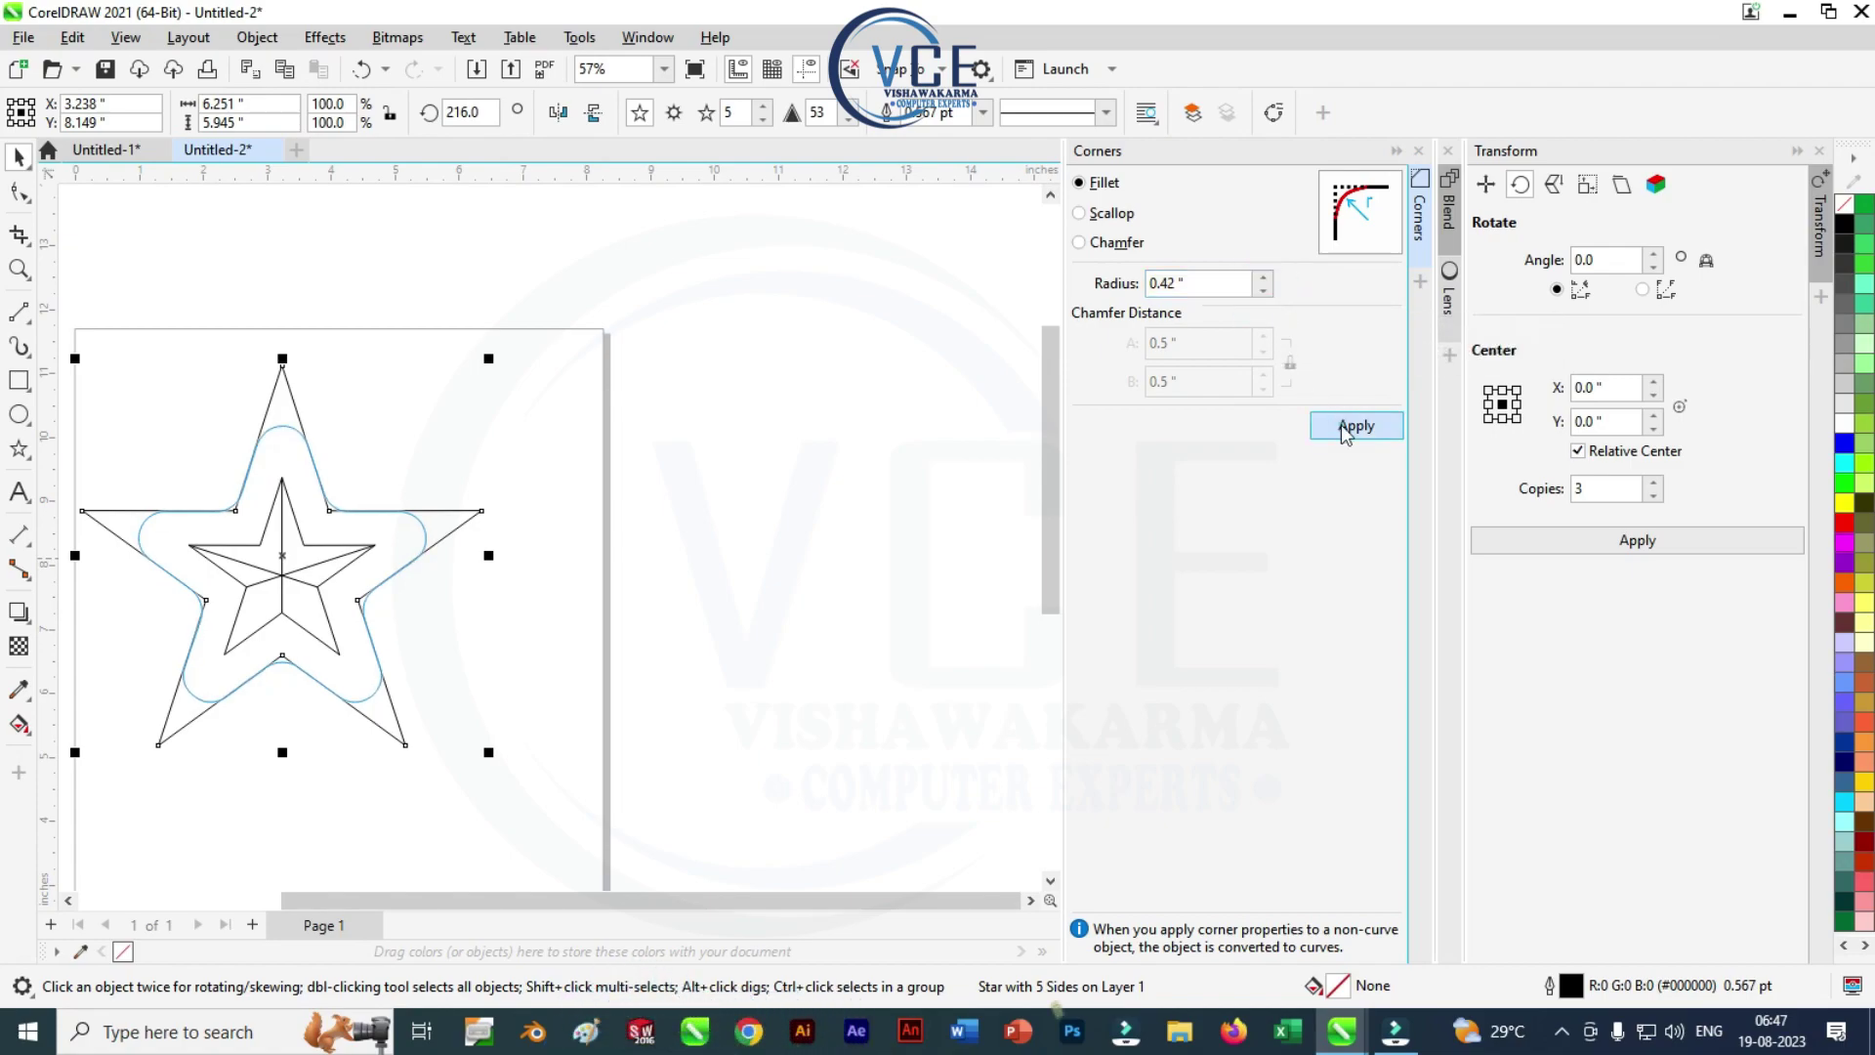
Draw a straight line about 0.65 inches long from the inner star's left tip to the lower end of the outer star's left rounded corner
scroll(658, 494, down, 1)
scroll(335, 494, up, 4)
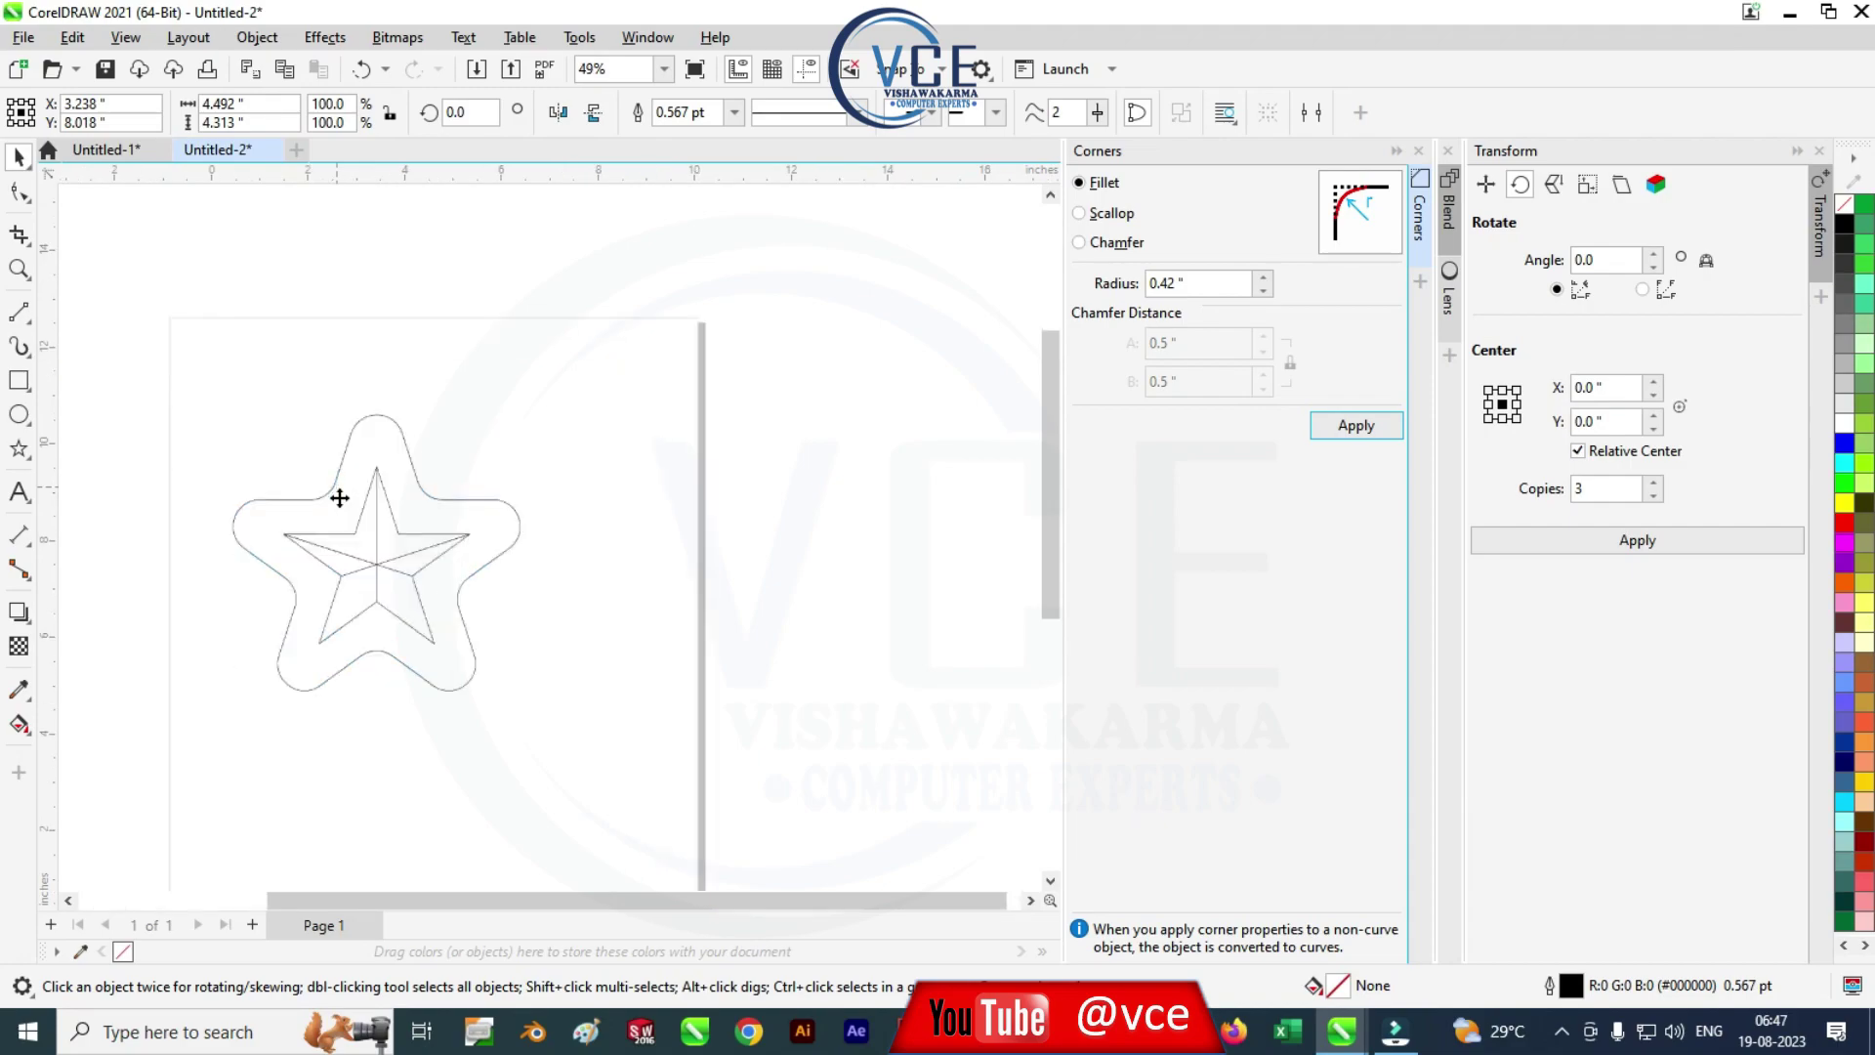
scroll(145, 633, up, 4)
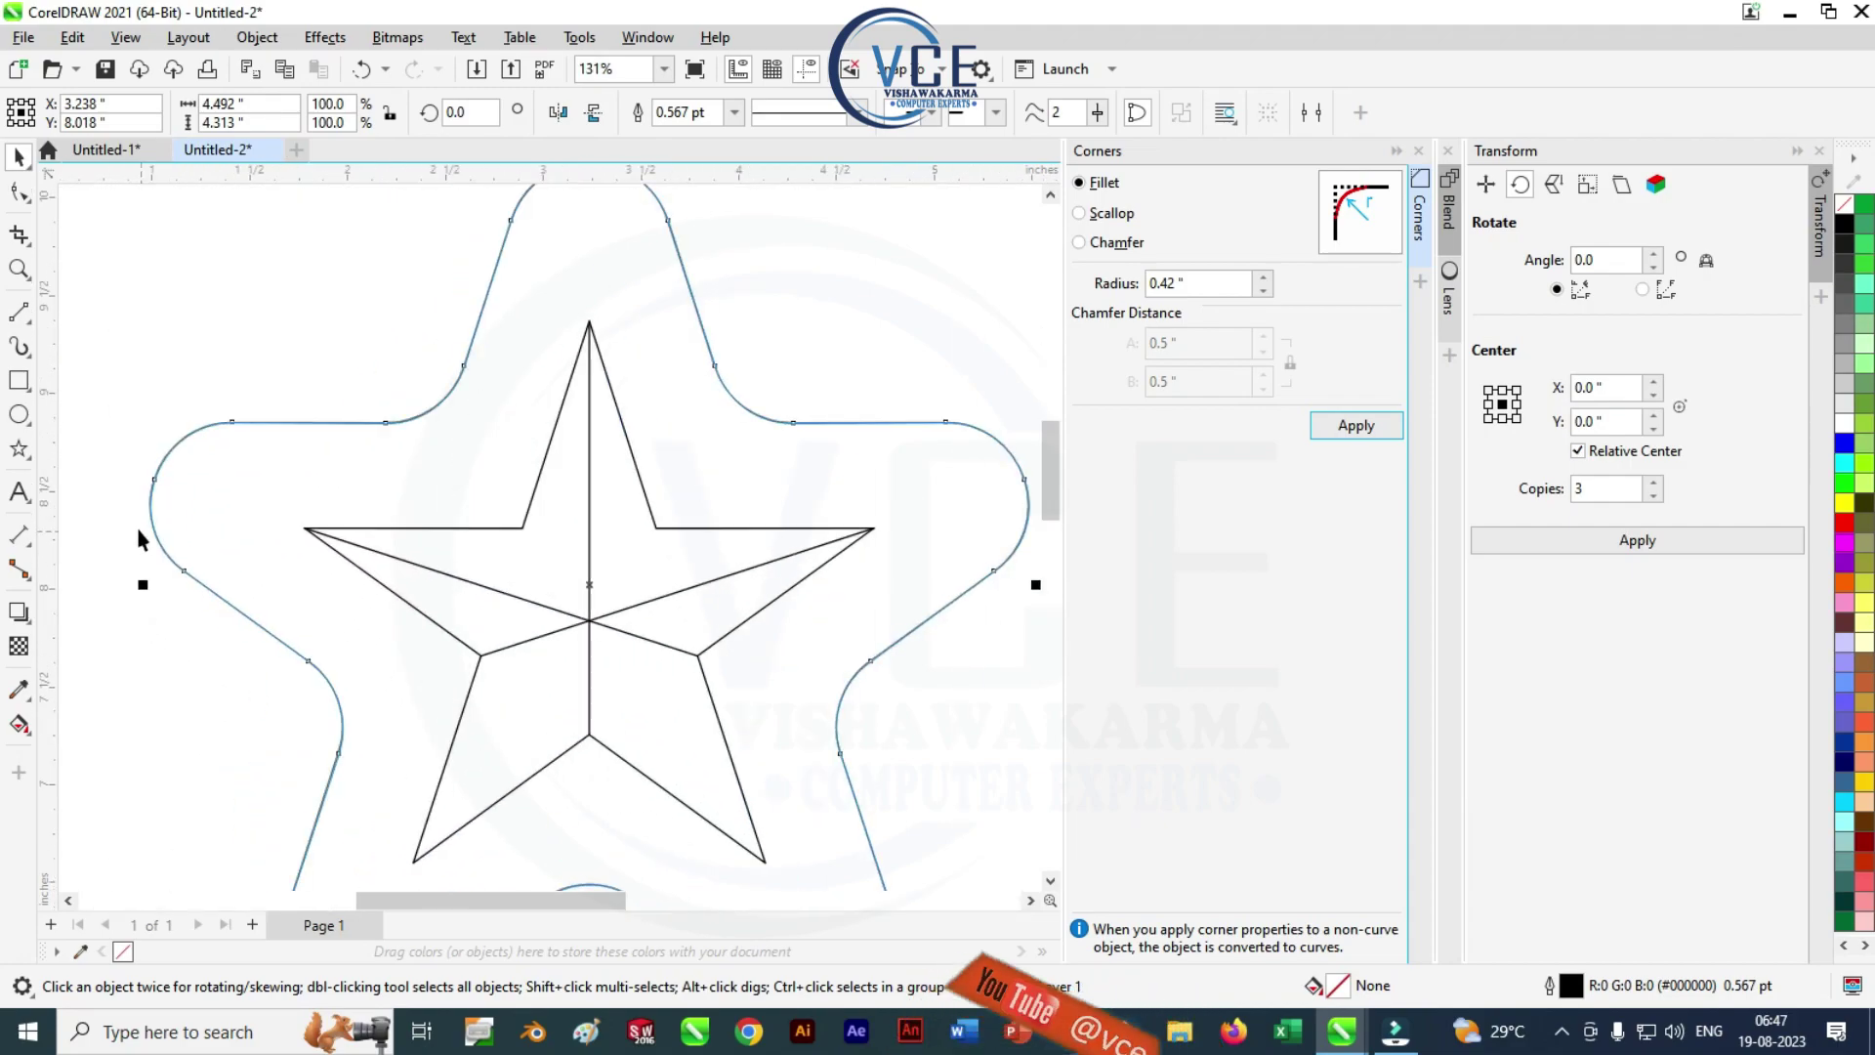
click(18, 312)
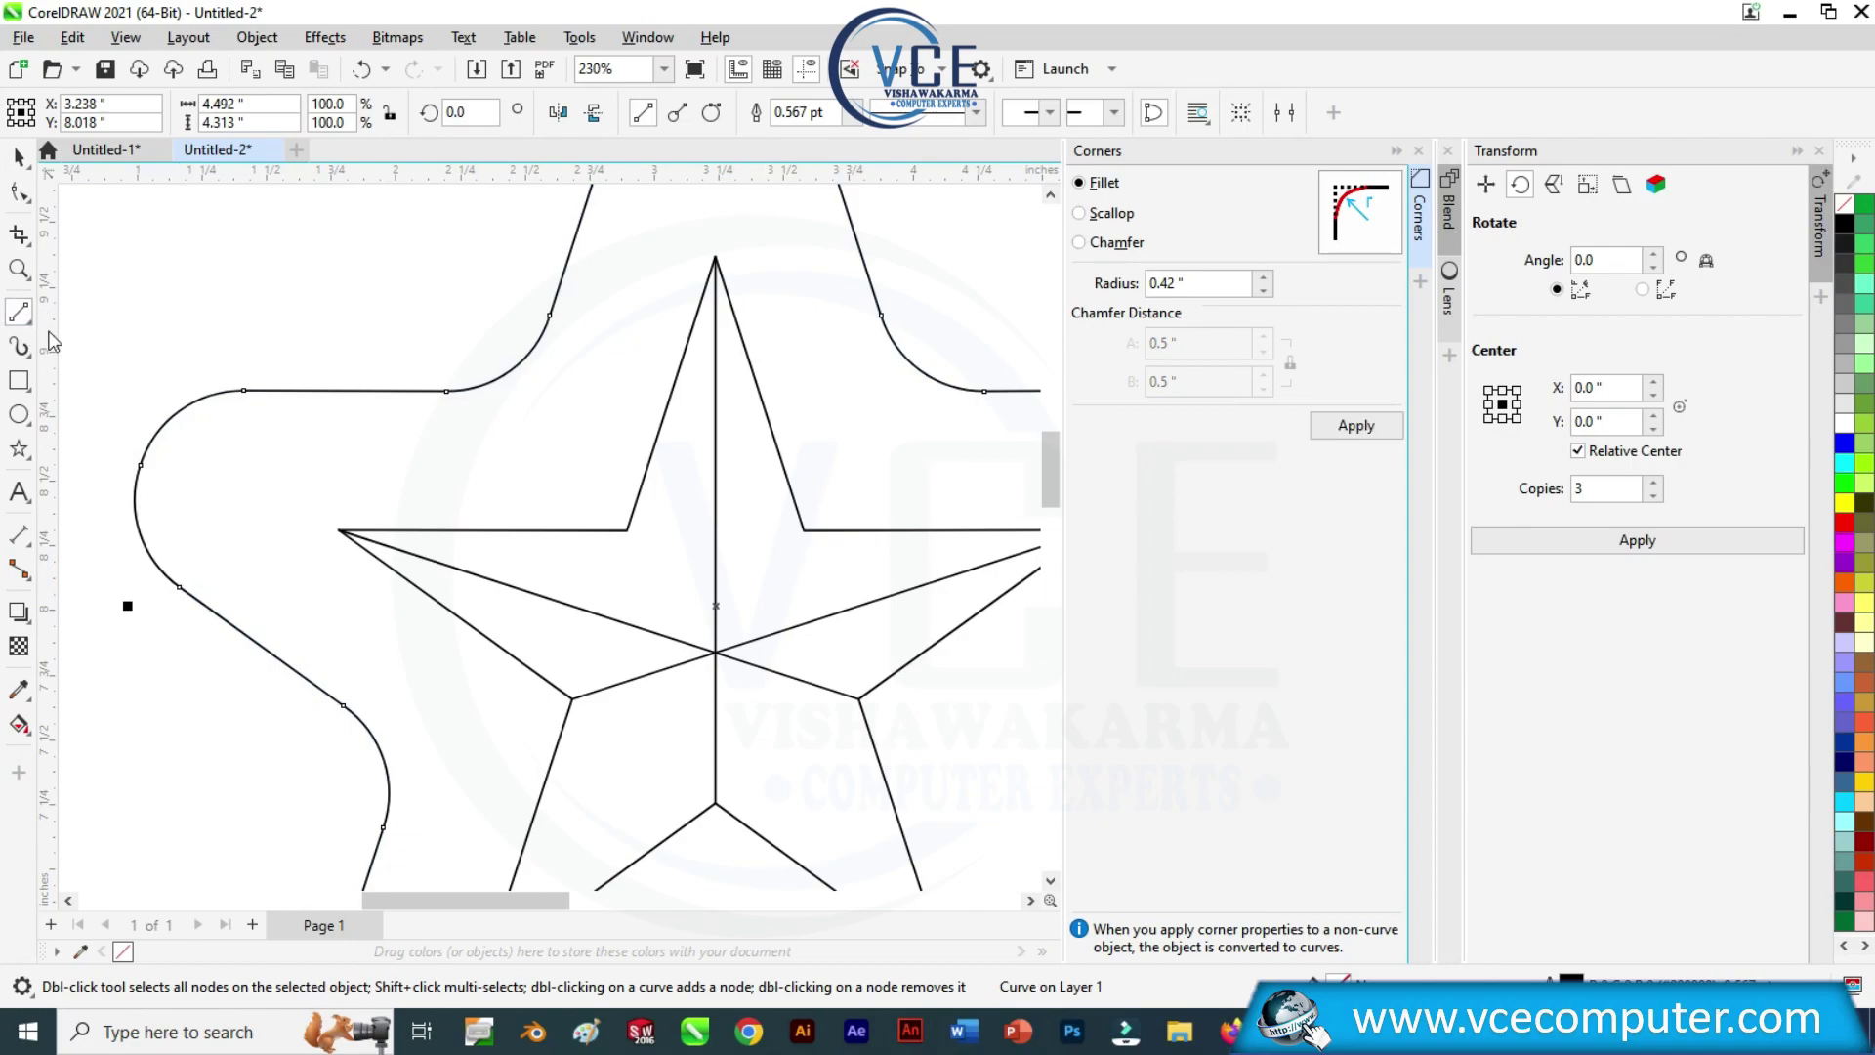
click(163, 239)
key(F5)
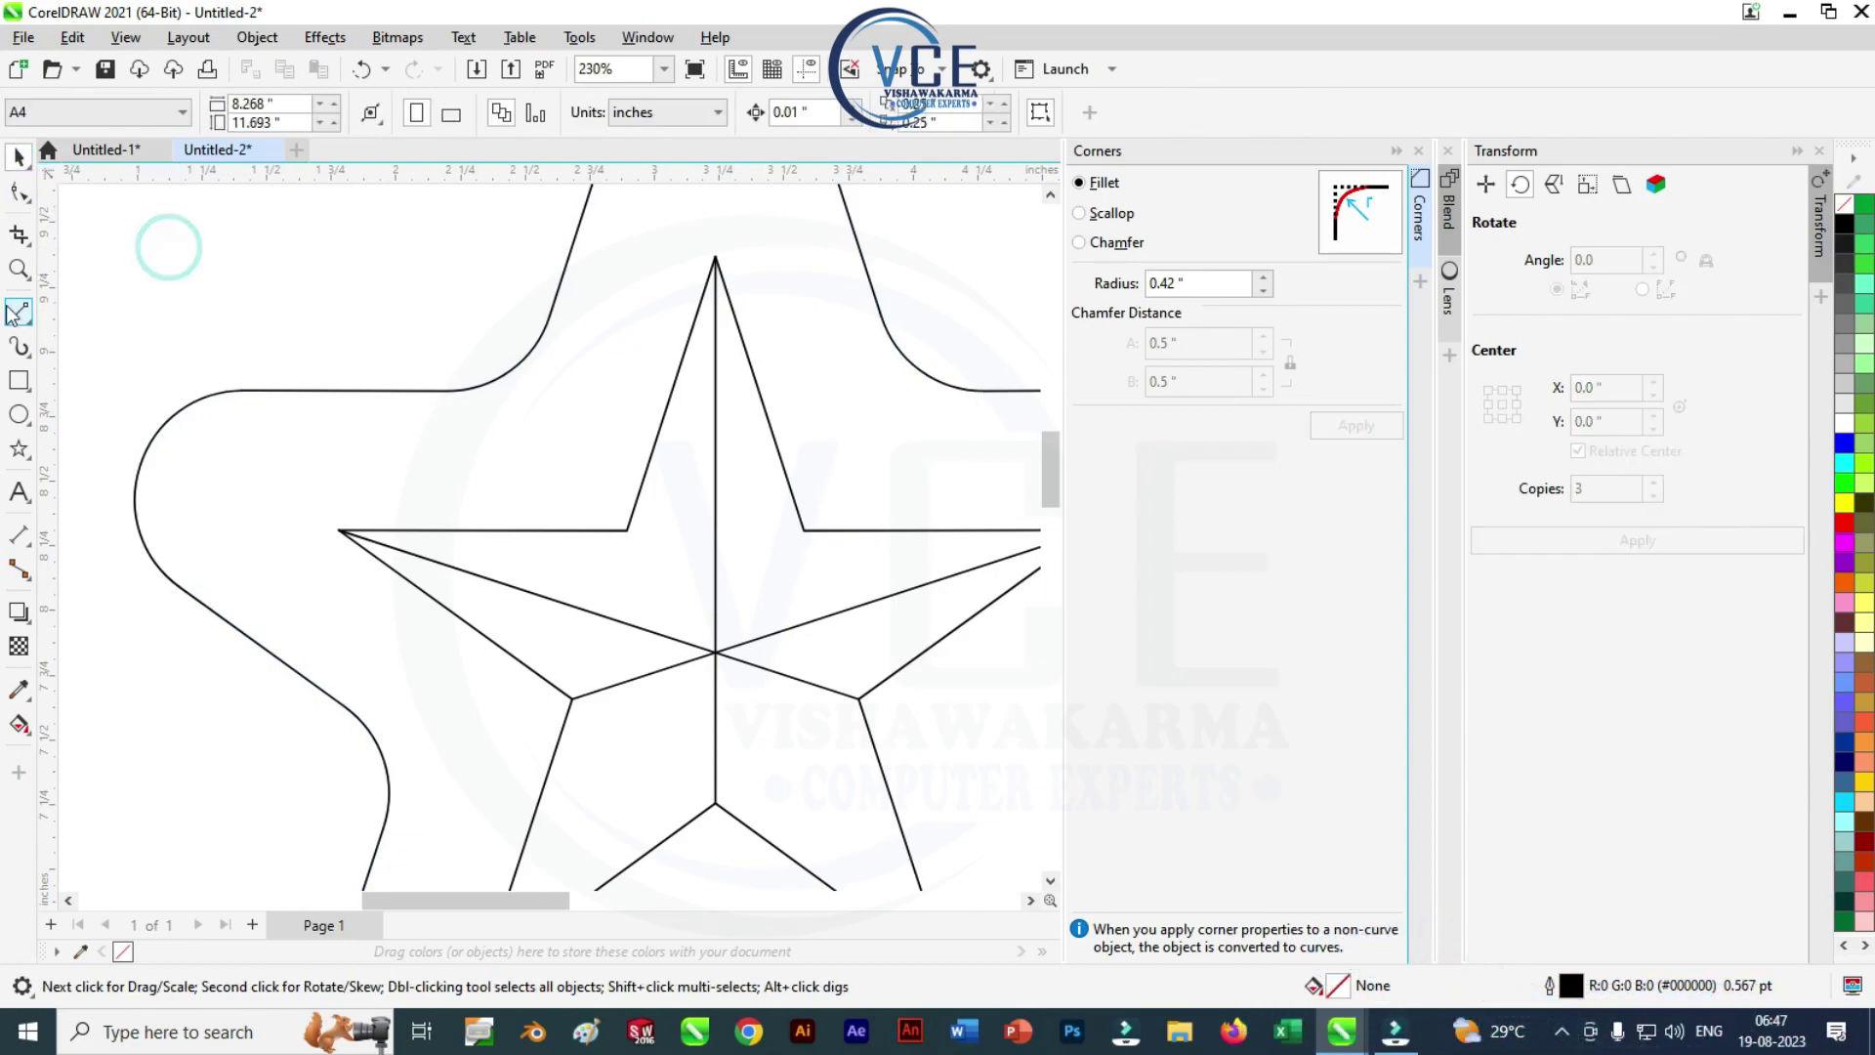
drag(339, 531, 179, 588)
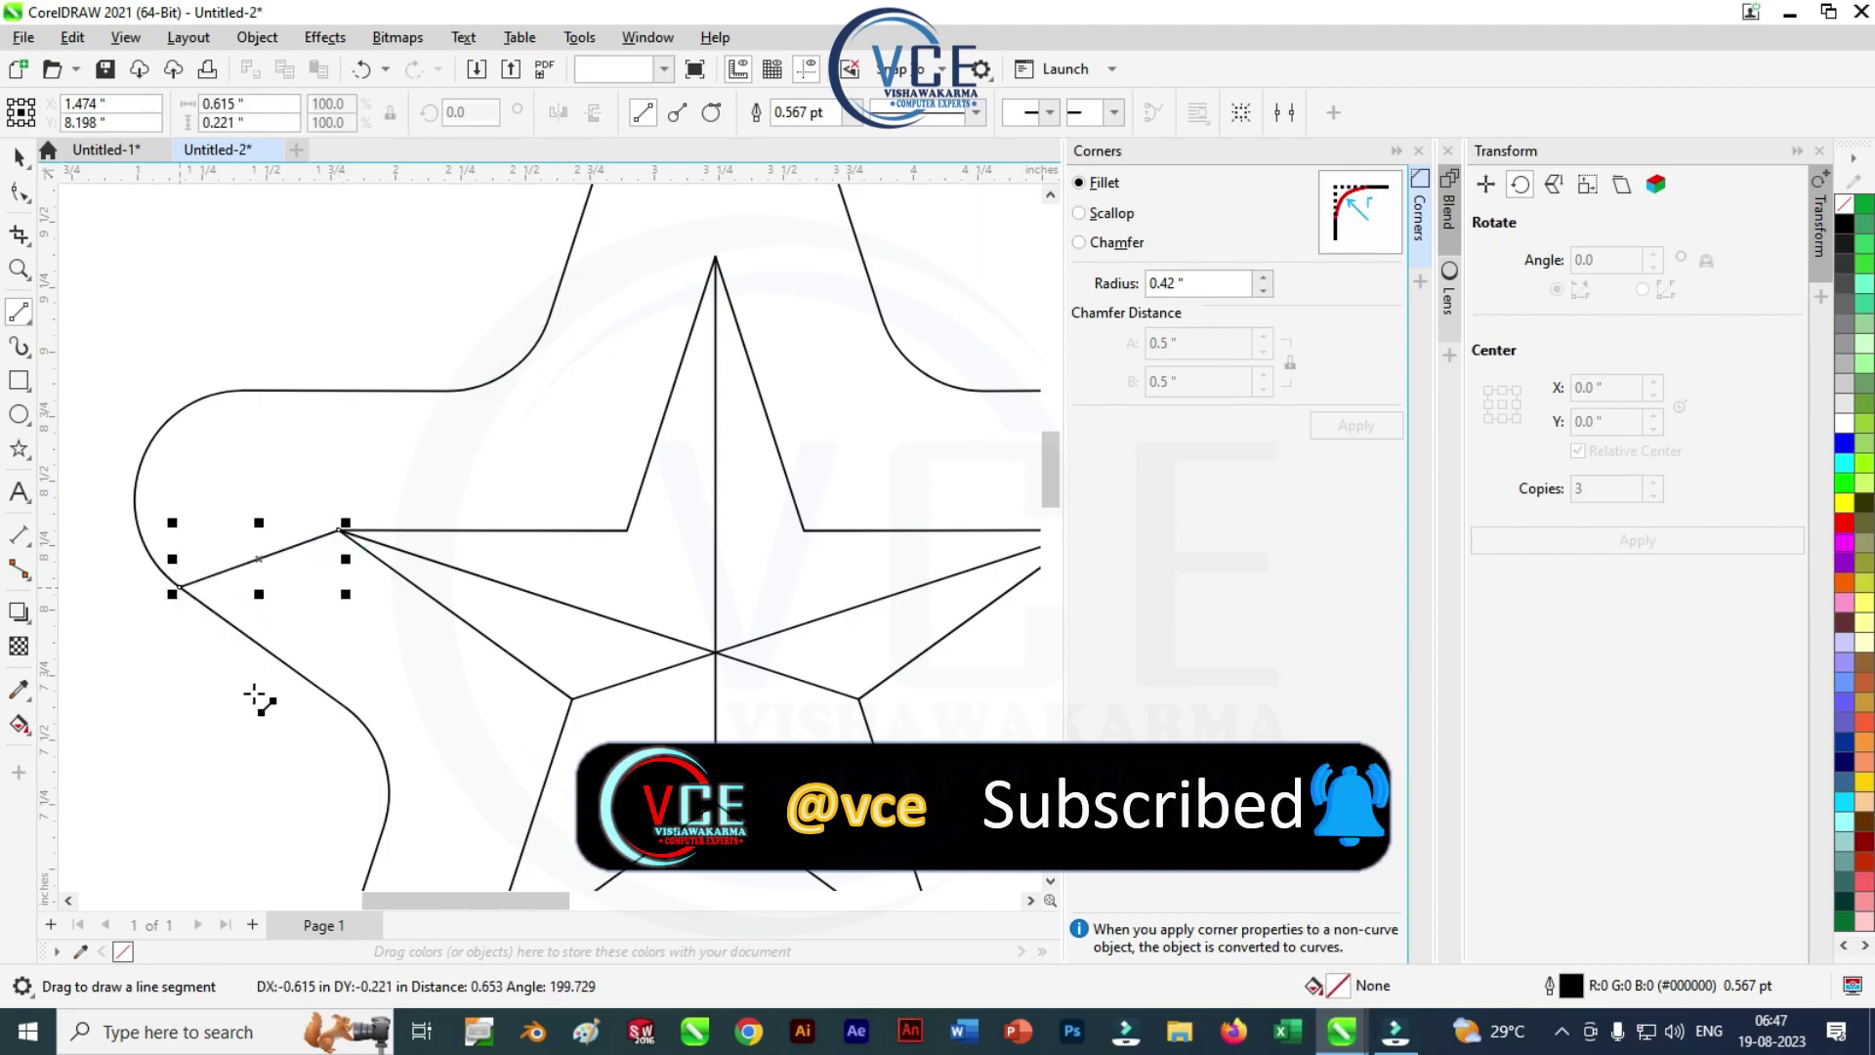
Convert the new line to a curve and shape its handles into a rounded hook extending the inner star's horizontal edge
click(19, 191)
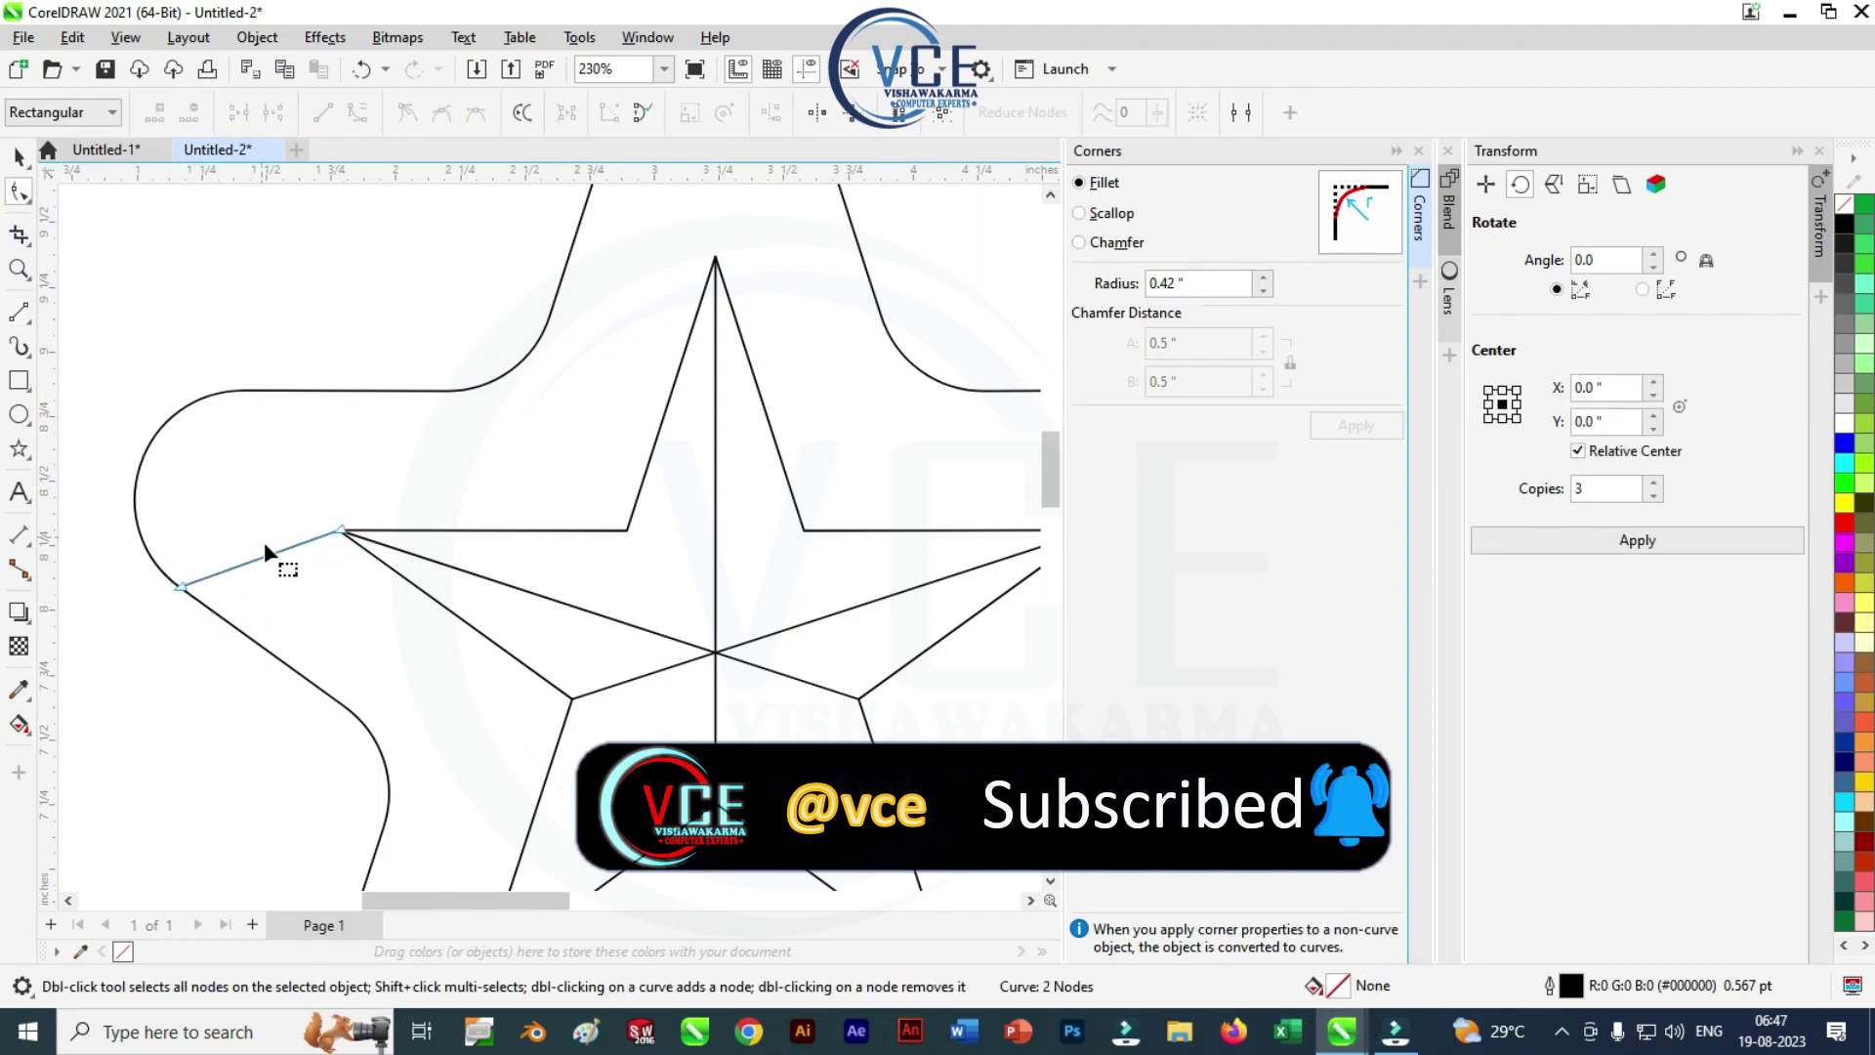
click(267, 553)
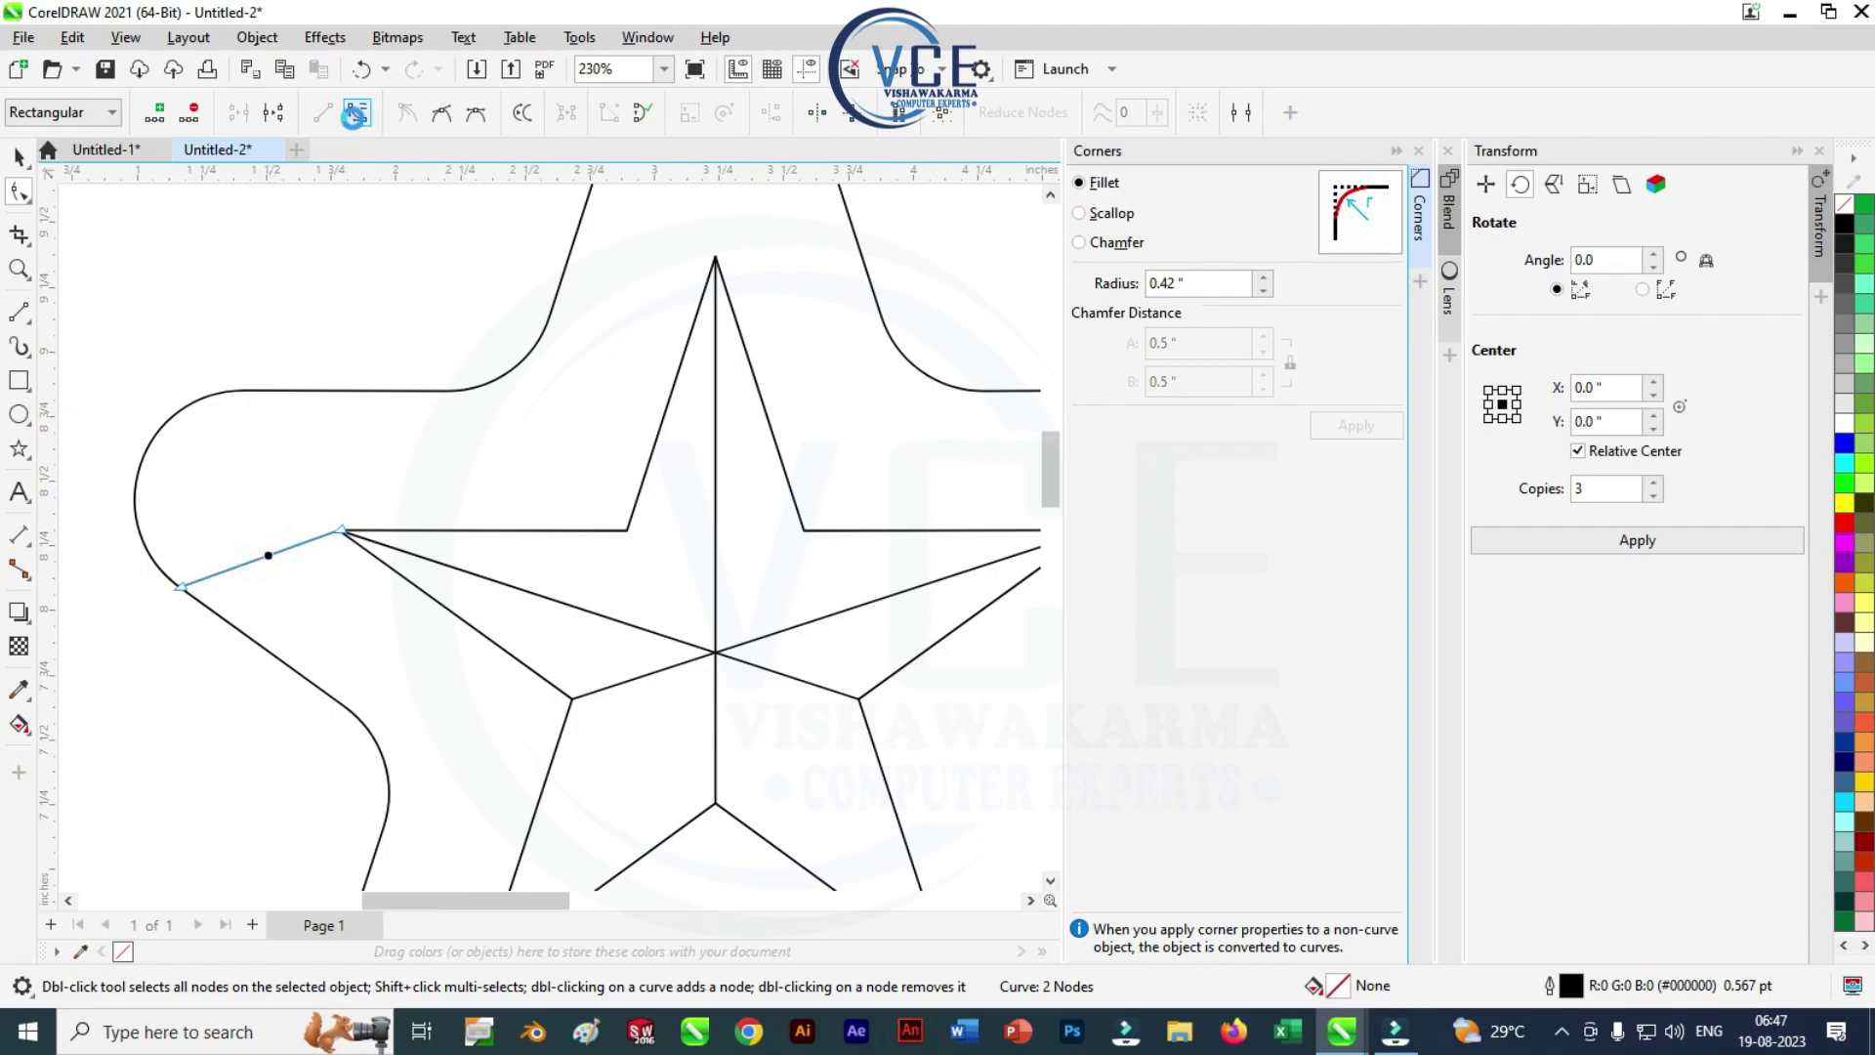
click(356, 113)
scroll(205, 552, up, 3)
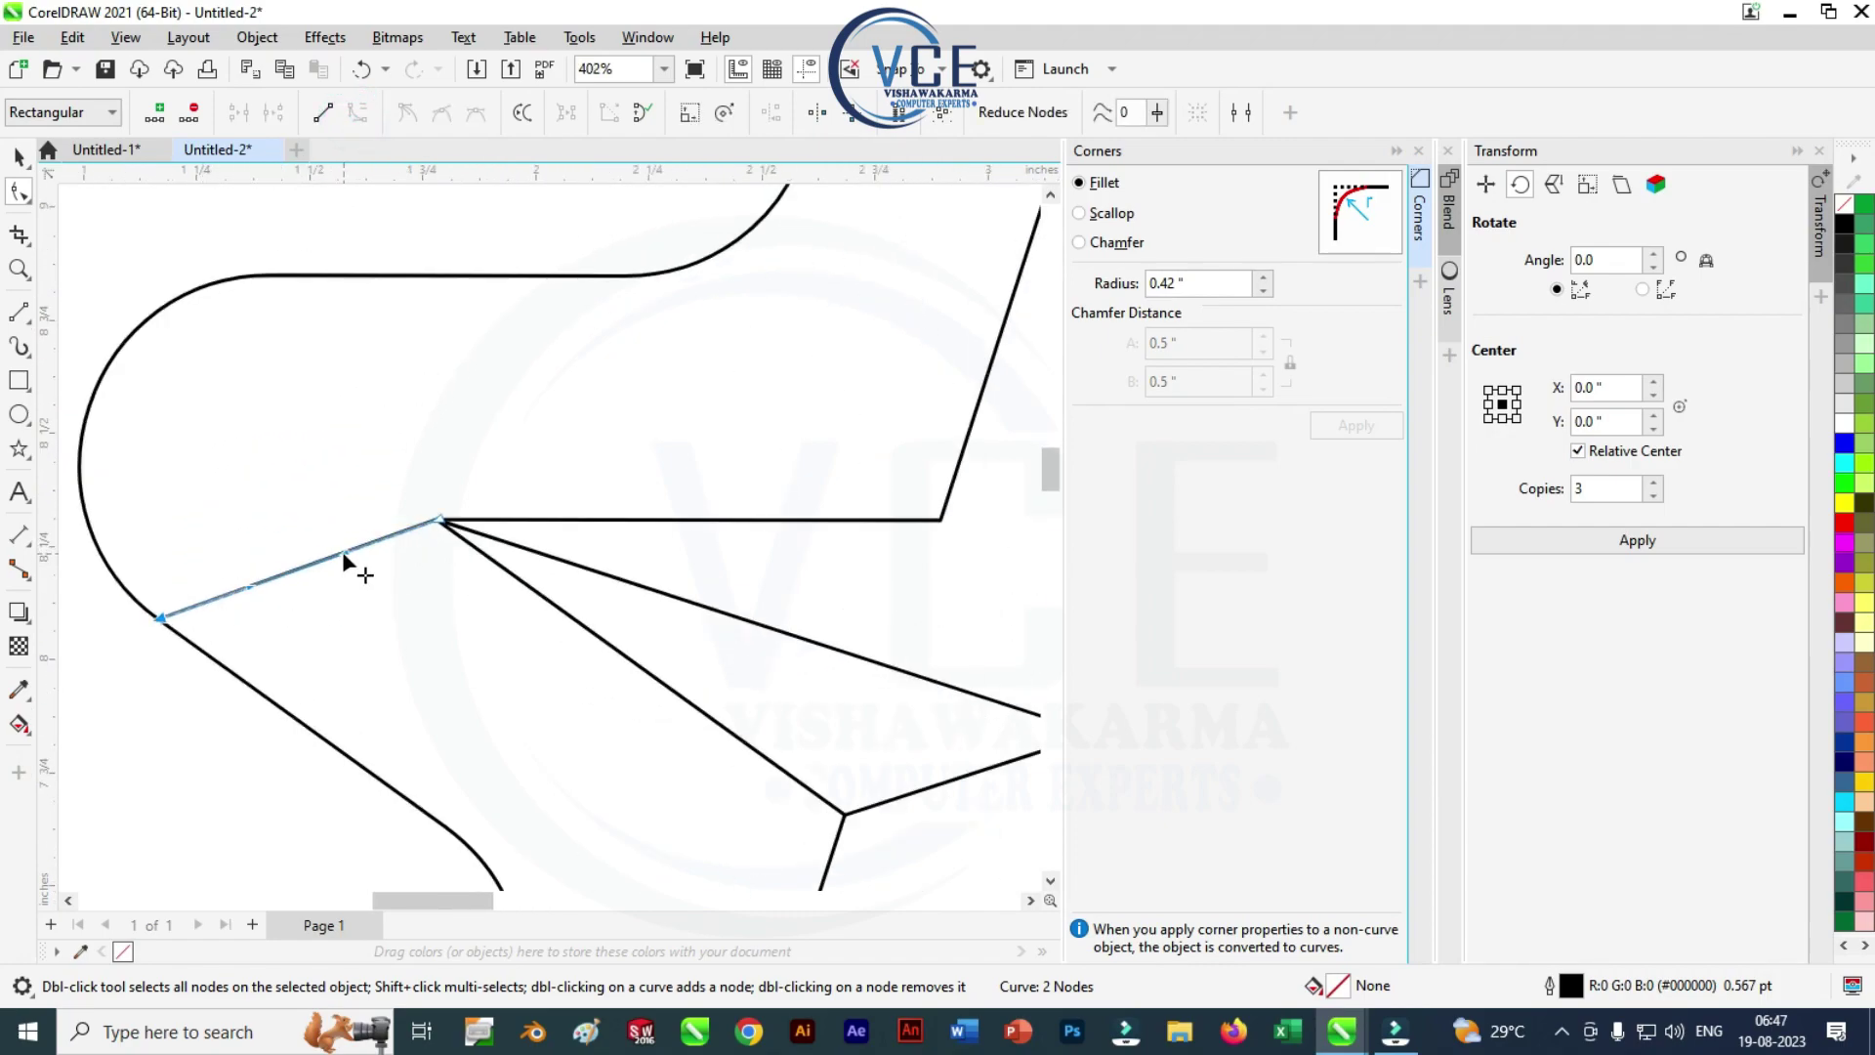
drag(344, 547, 232, 521)
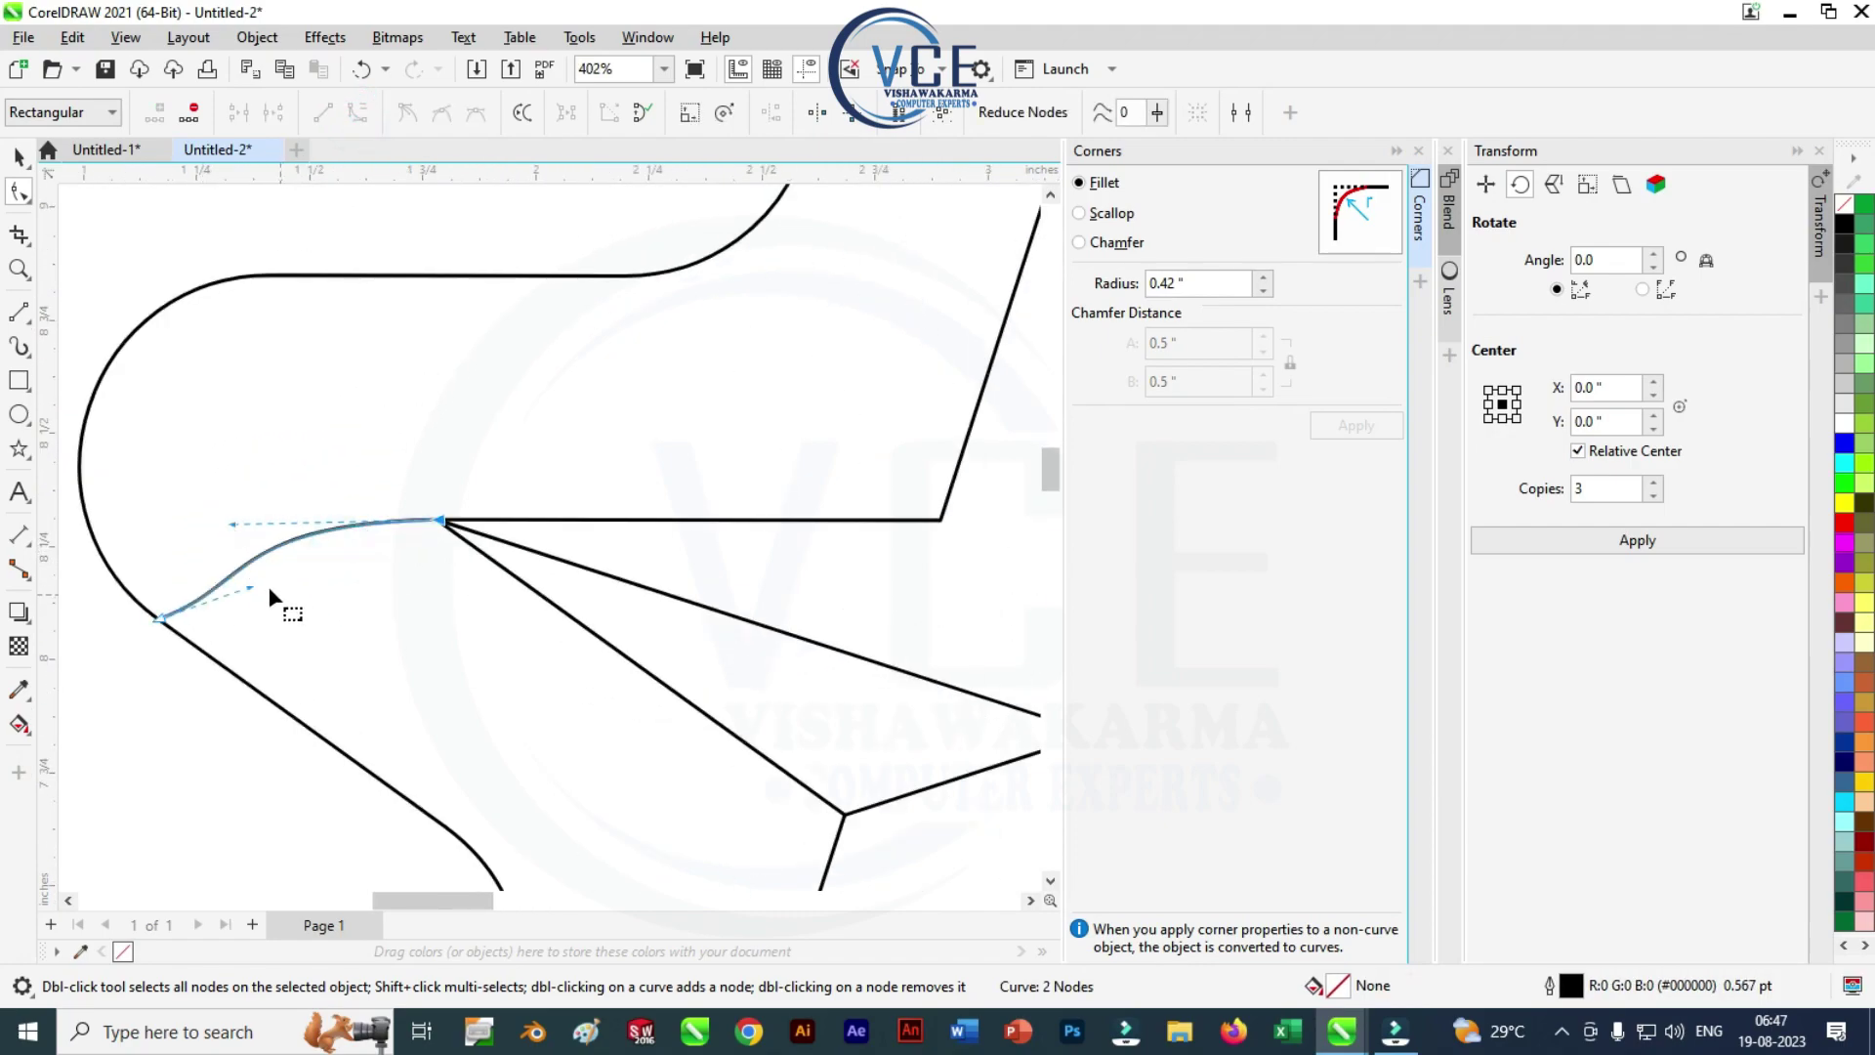
drag(249, 586, 131, 527)
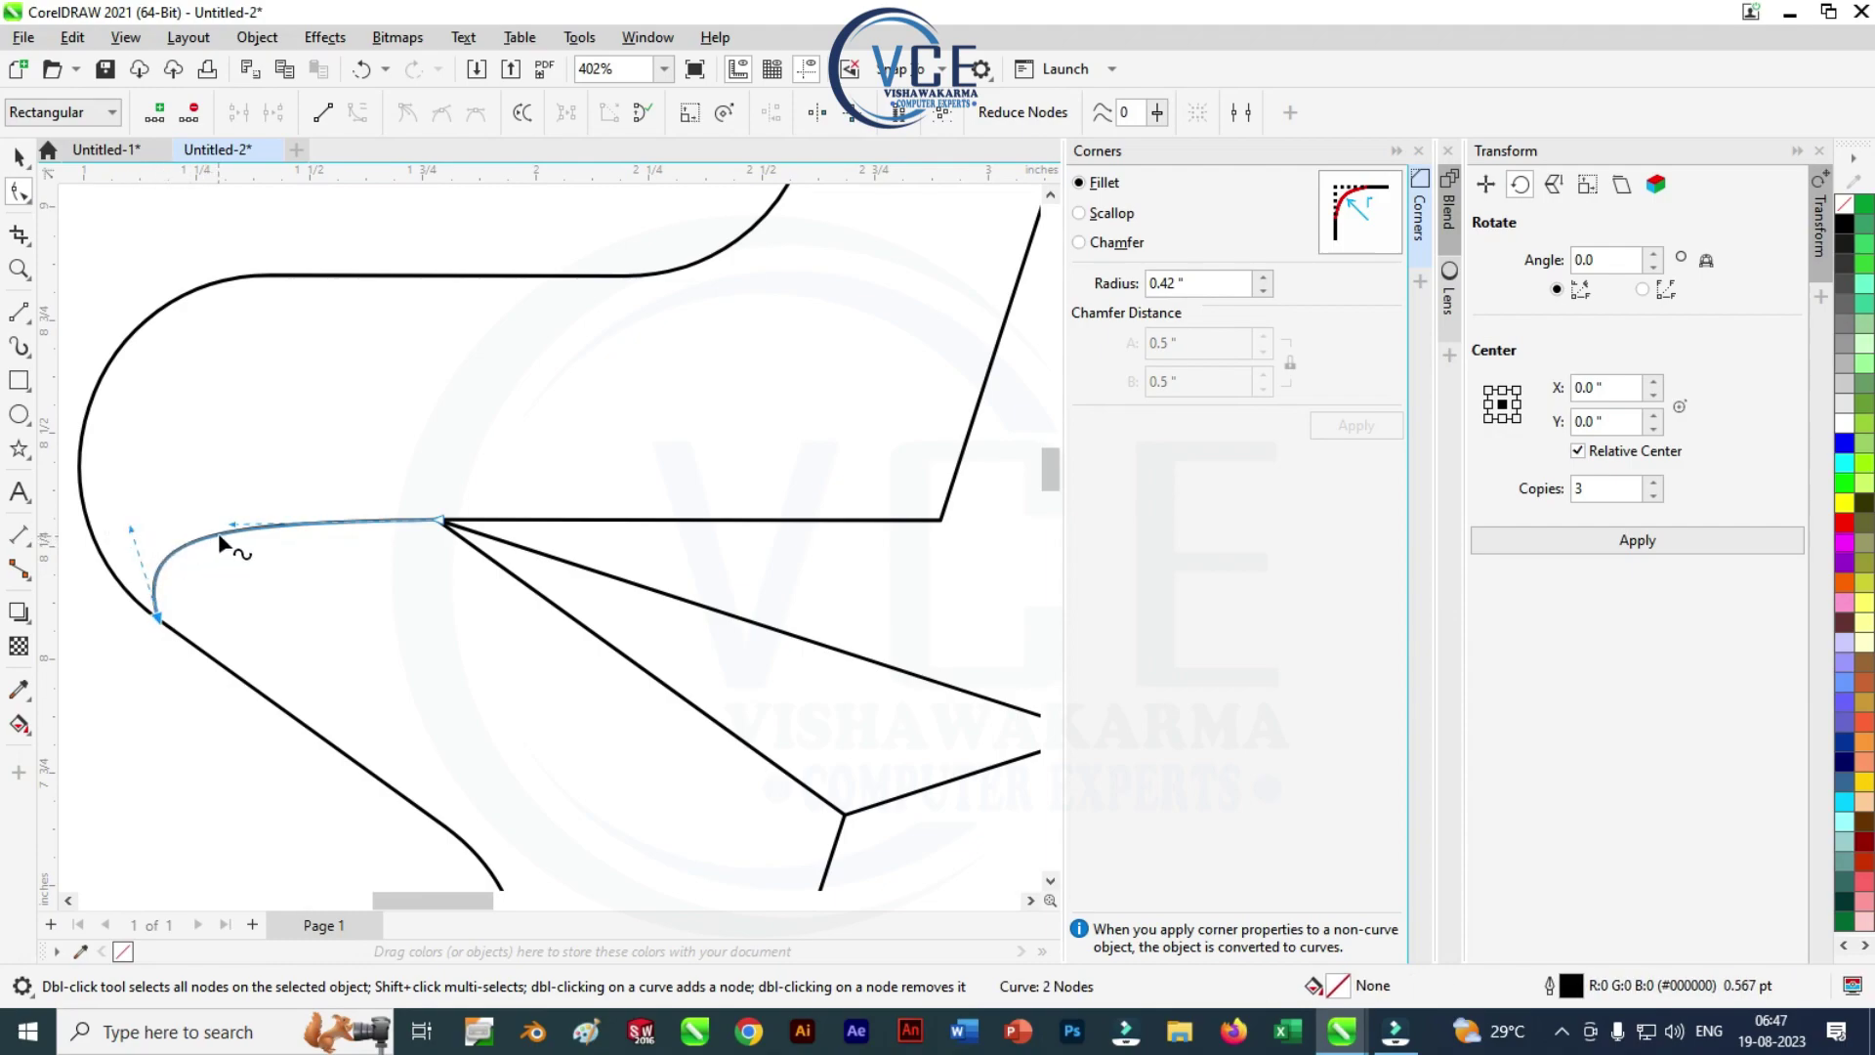
Rotate a copy of the hook curve about 71.9 degrees around the star's line crossing and repeat it for the remaining three arms
scroll(211, 443, down, 5)
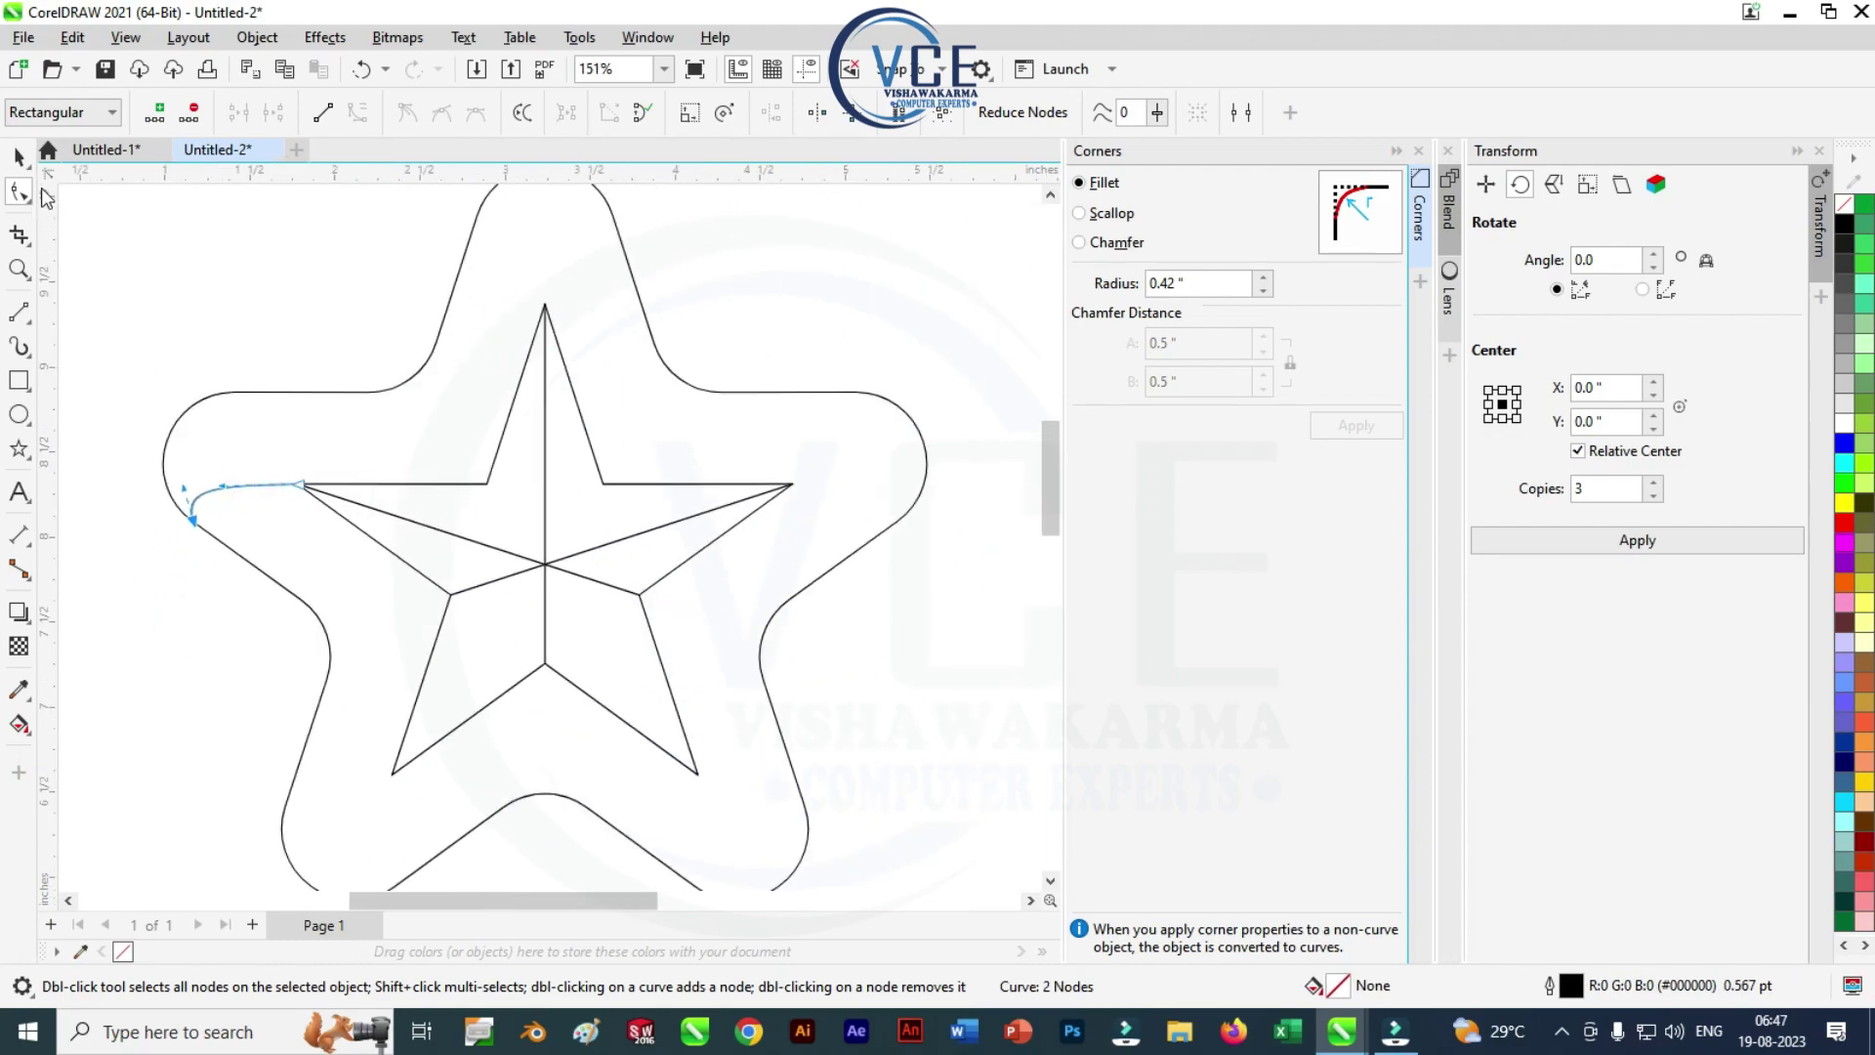
click(19, 157)
scroll(159, 313, down, 2)
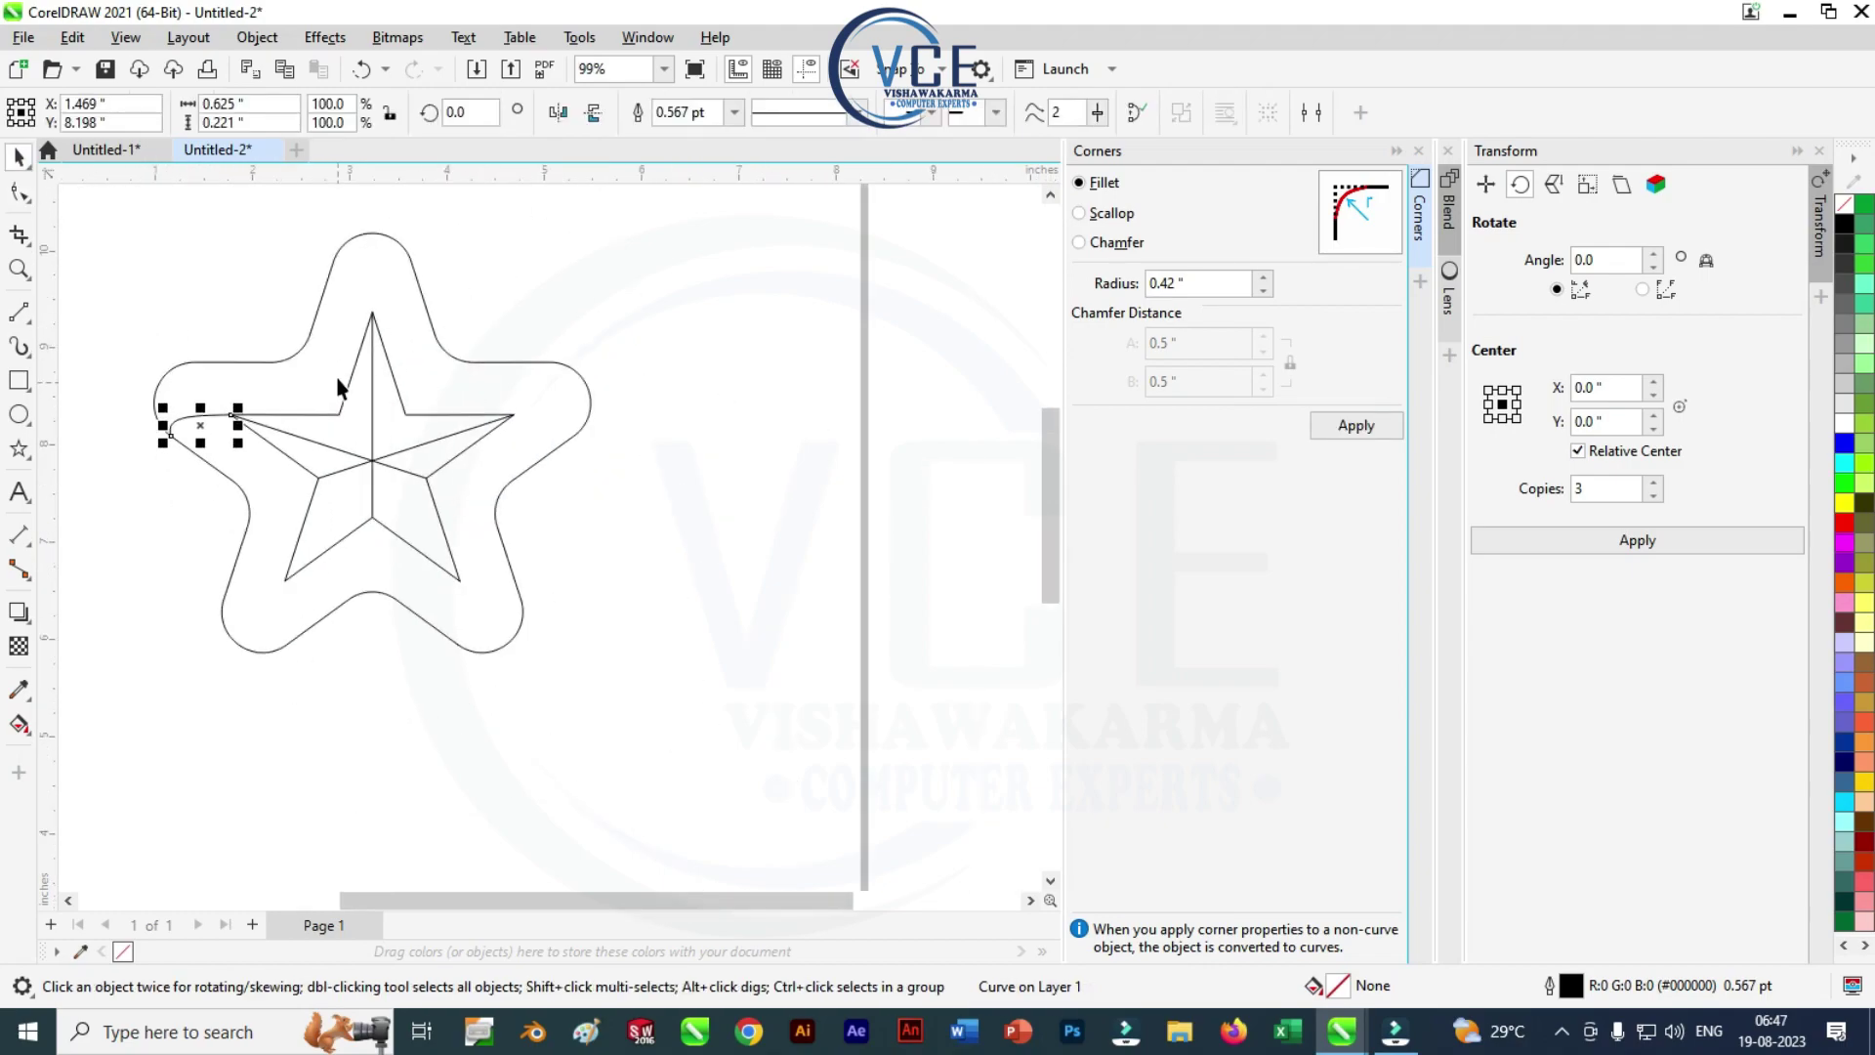
click(206, 423)
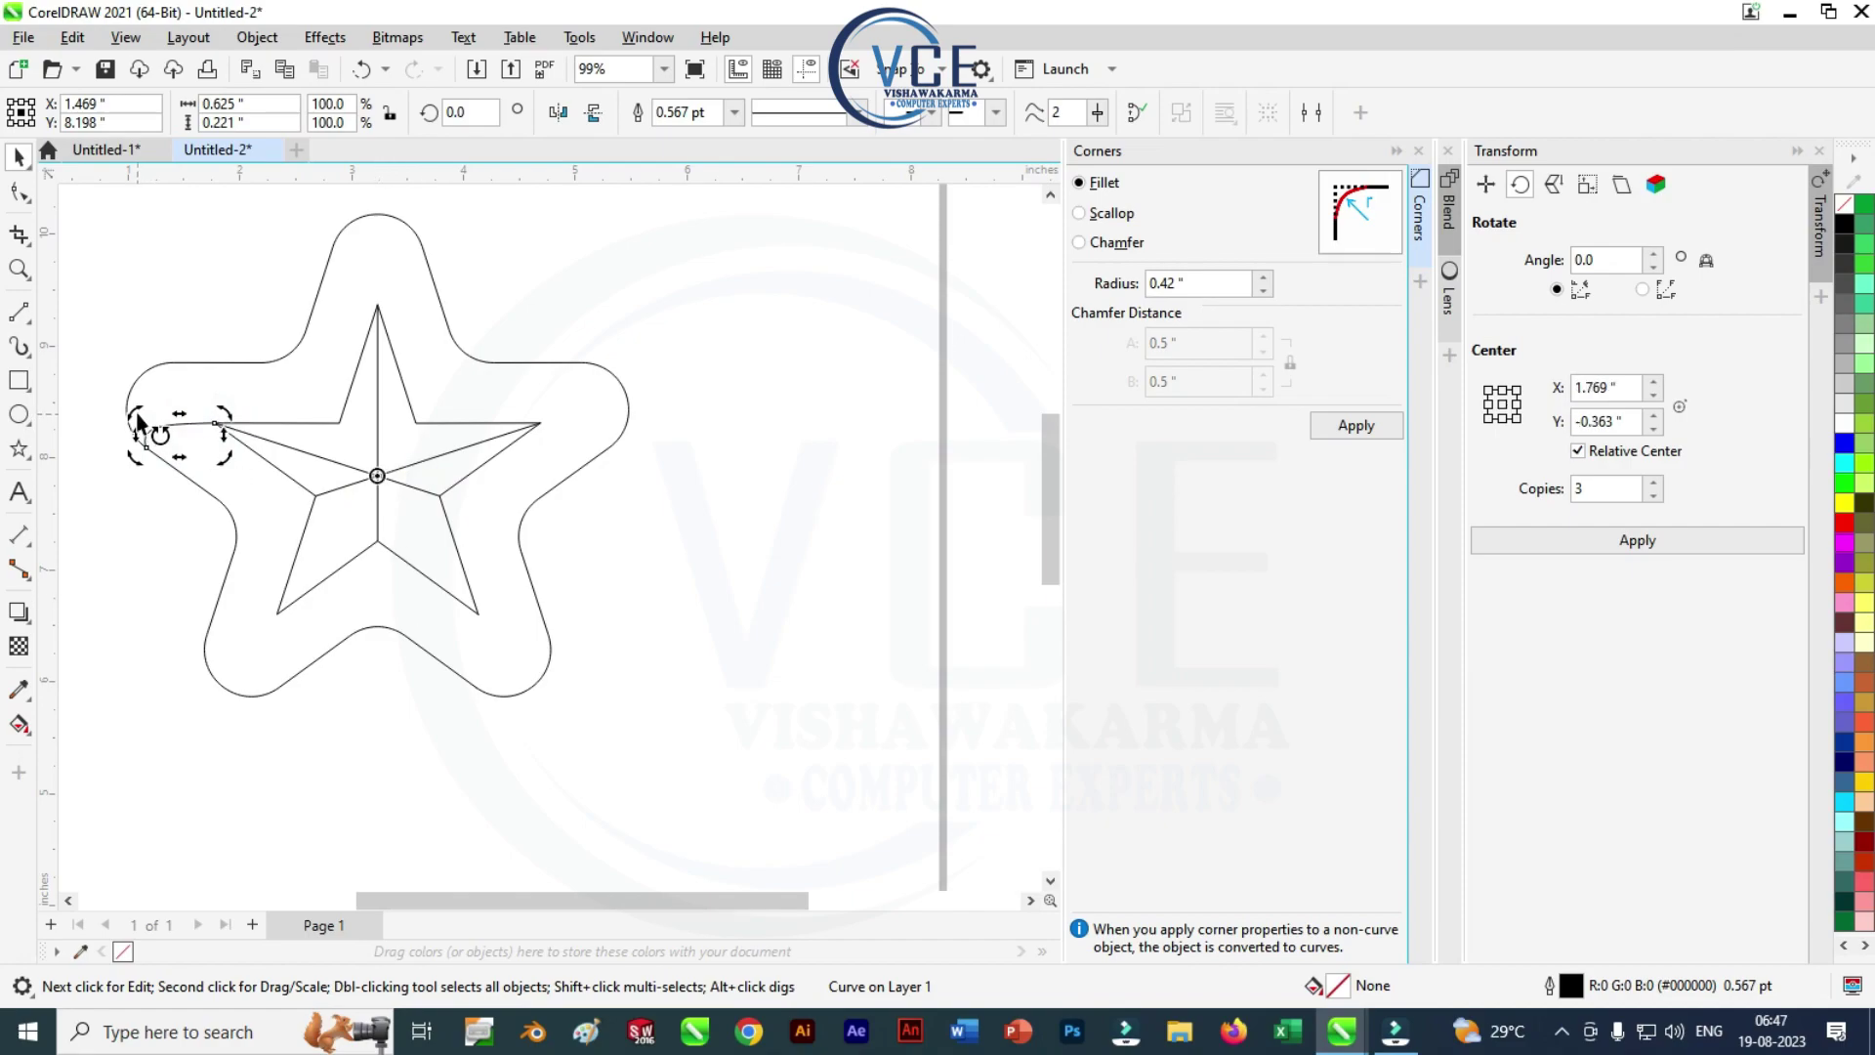
drag(137, 422, 219, 752)
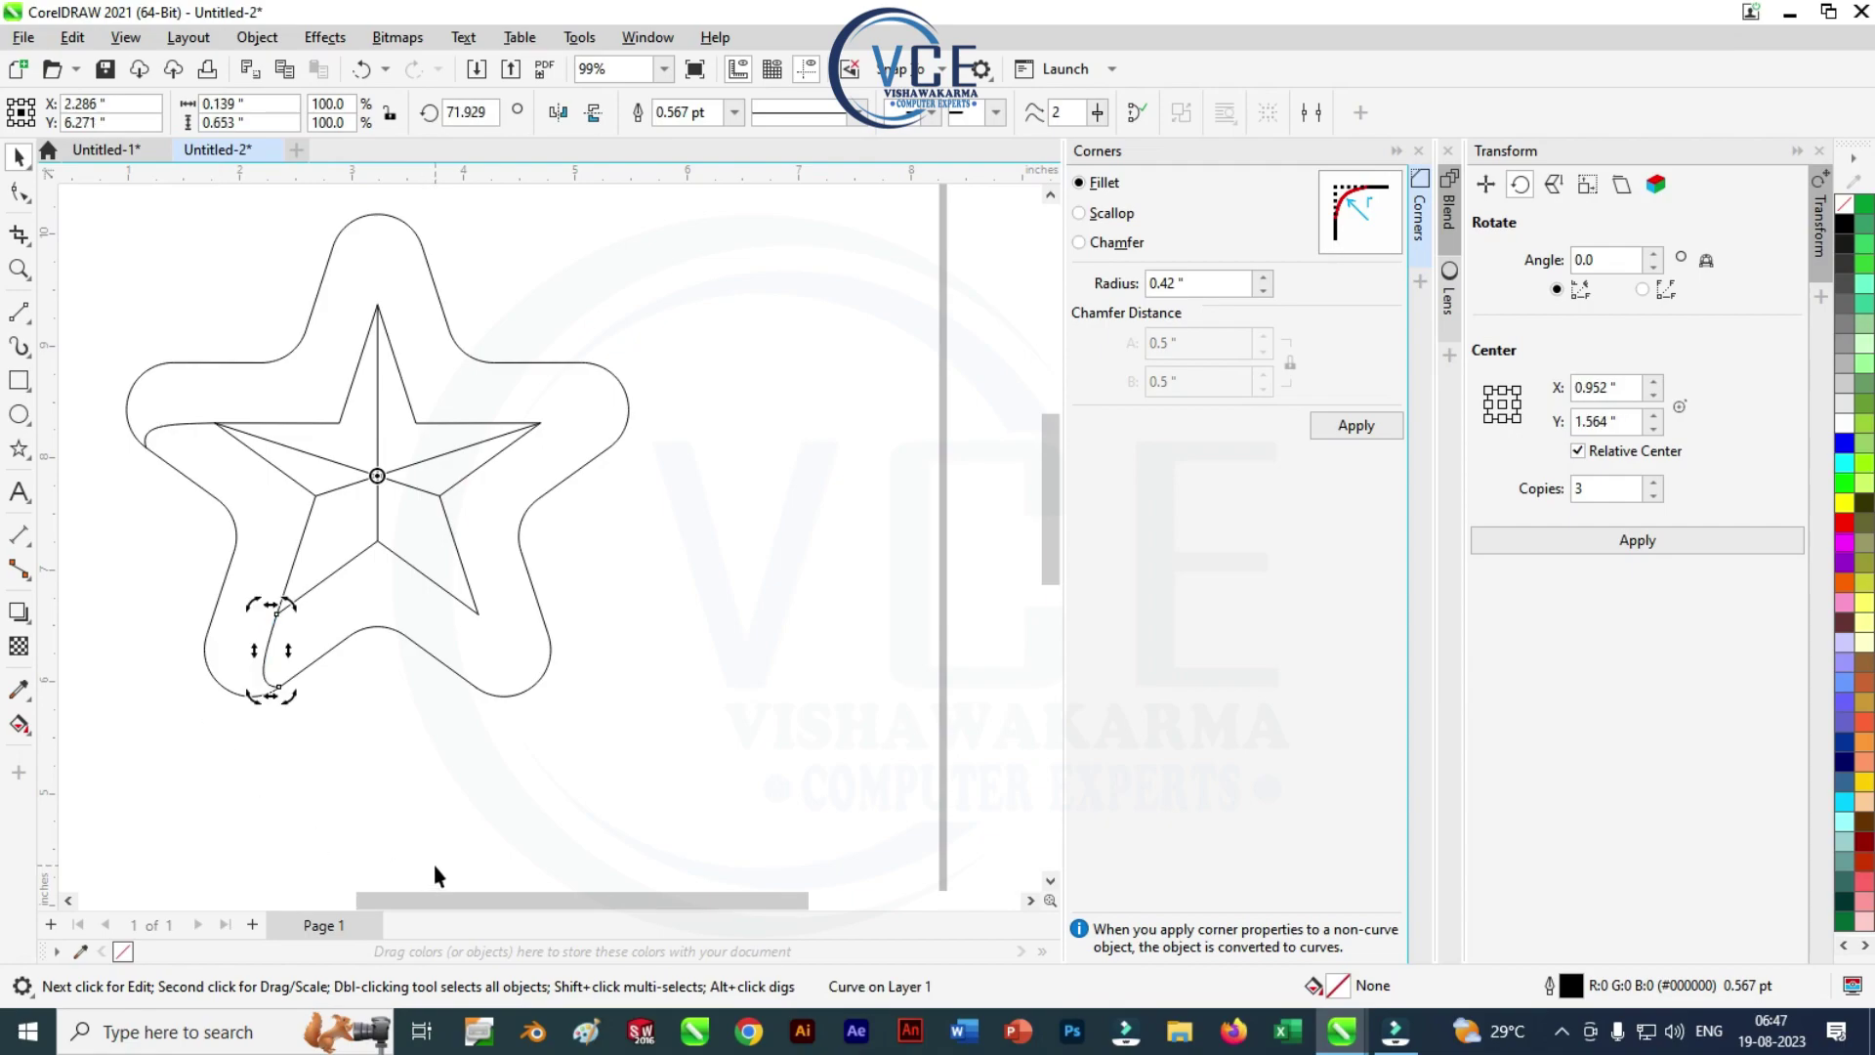
key(ctrl+r)
key(ctrl+r)
key(ctrl+r)
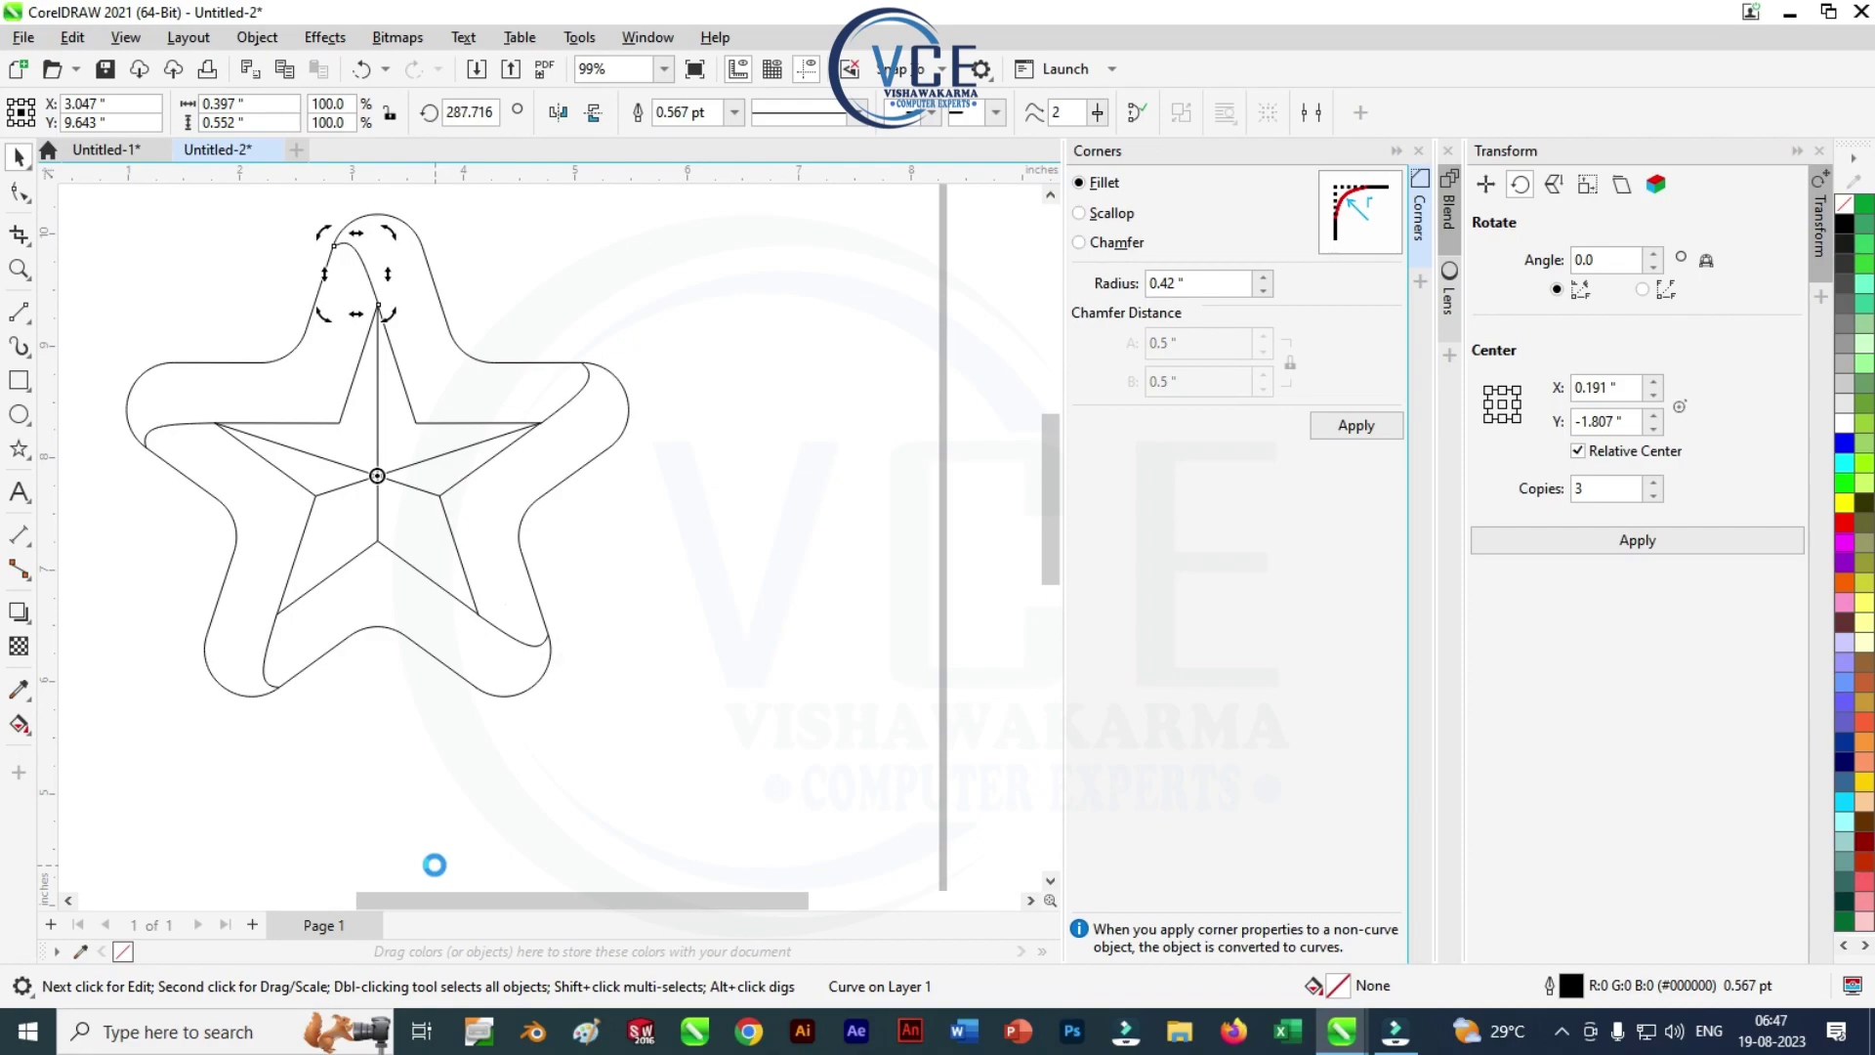
Move the top arm curve's end nodes onto the inner star's tip and the outer star's outline
click(590, 262)
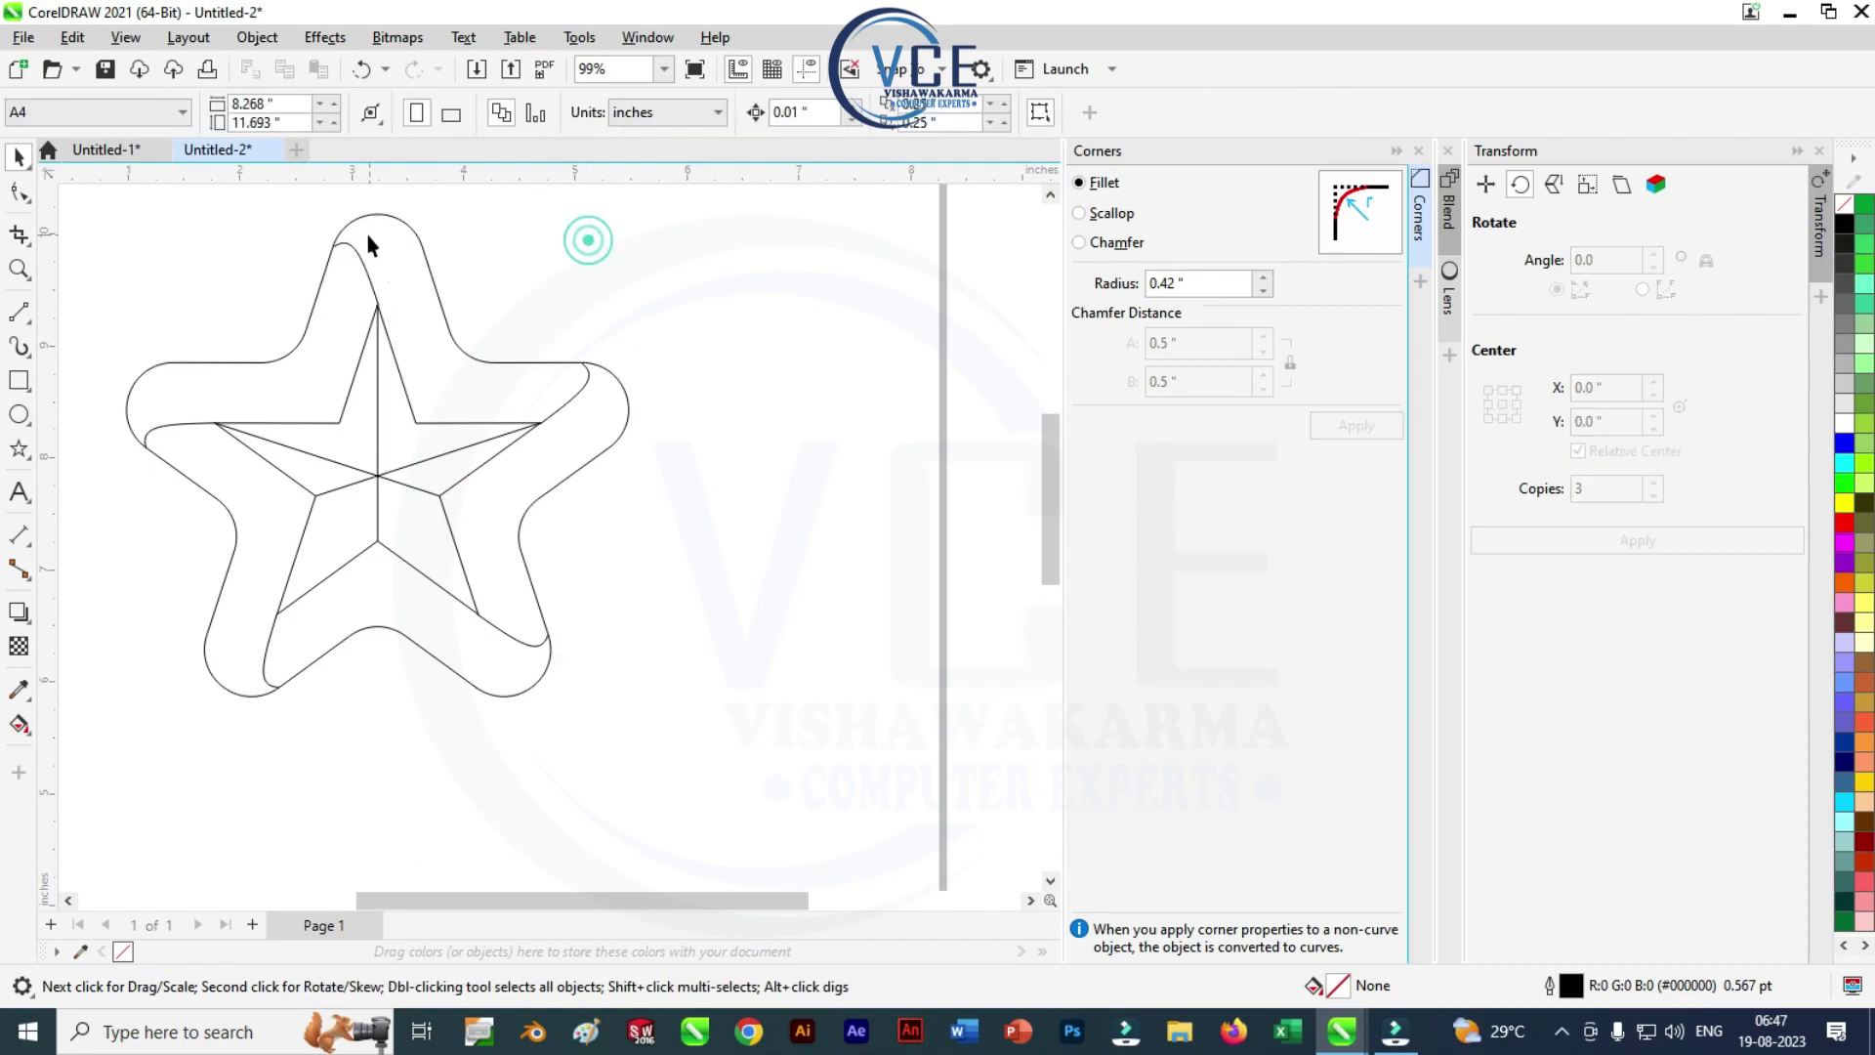
scroll(367, 250, up, 6)
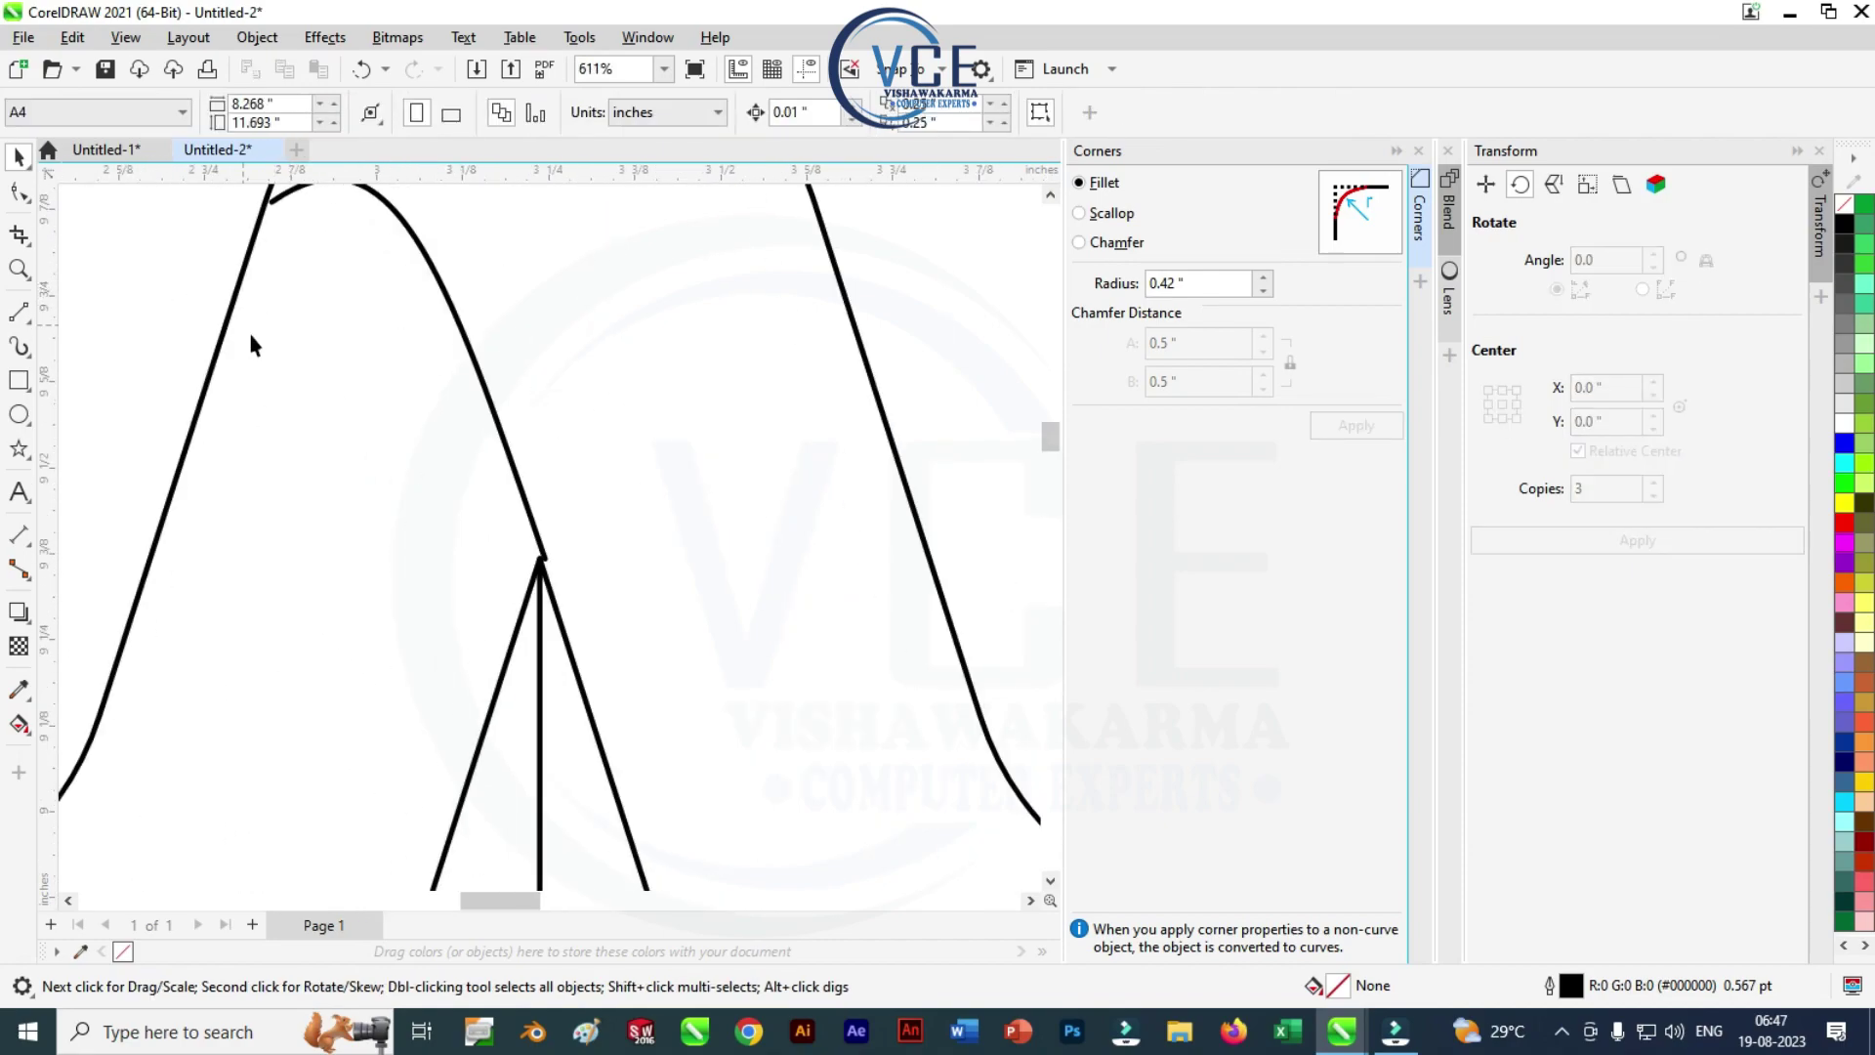
scroll(255, 362, down, 2)
scroll(293, 273, up, 3)
click(428, 382)
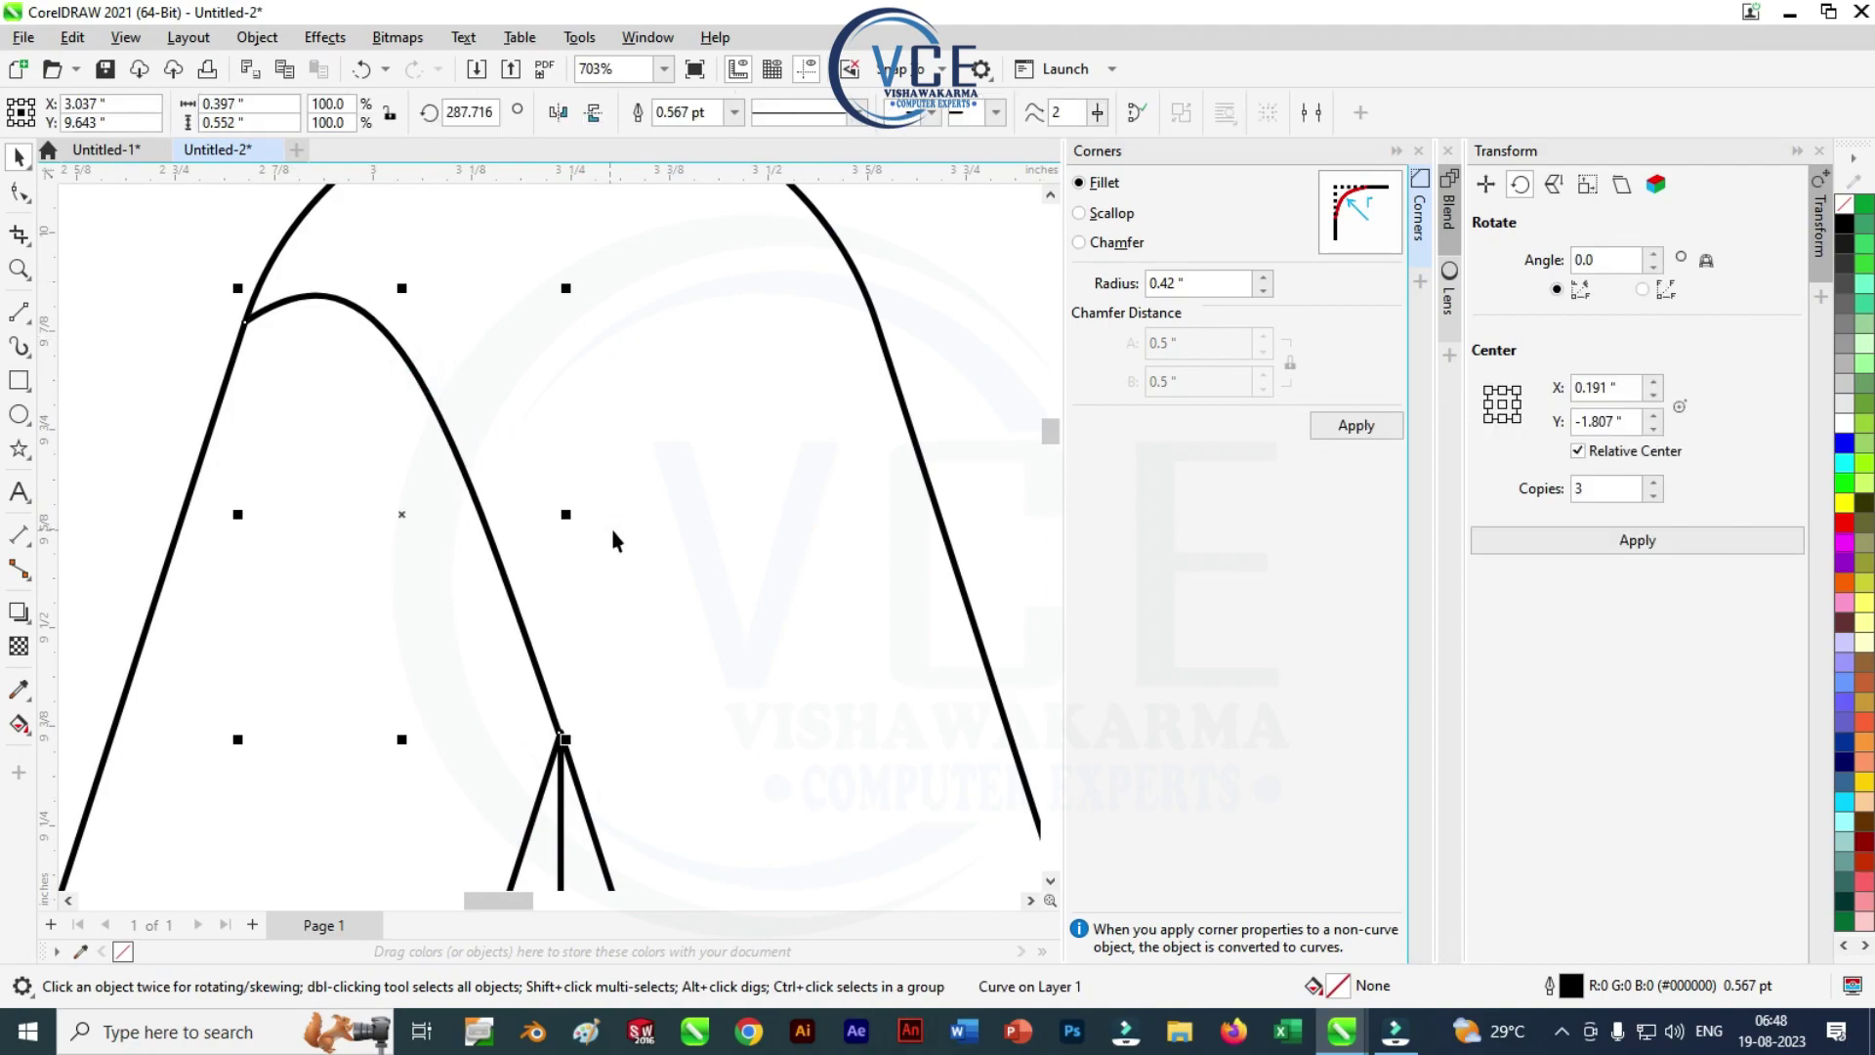
key(F10)
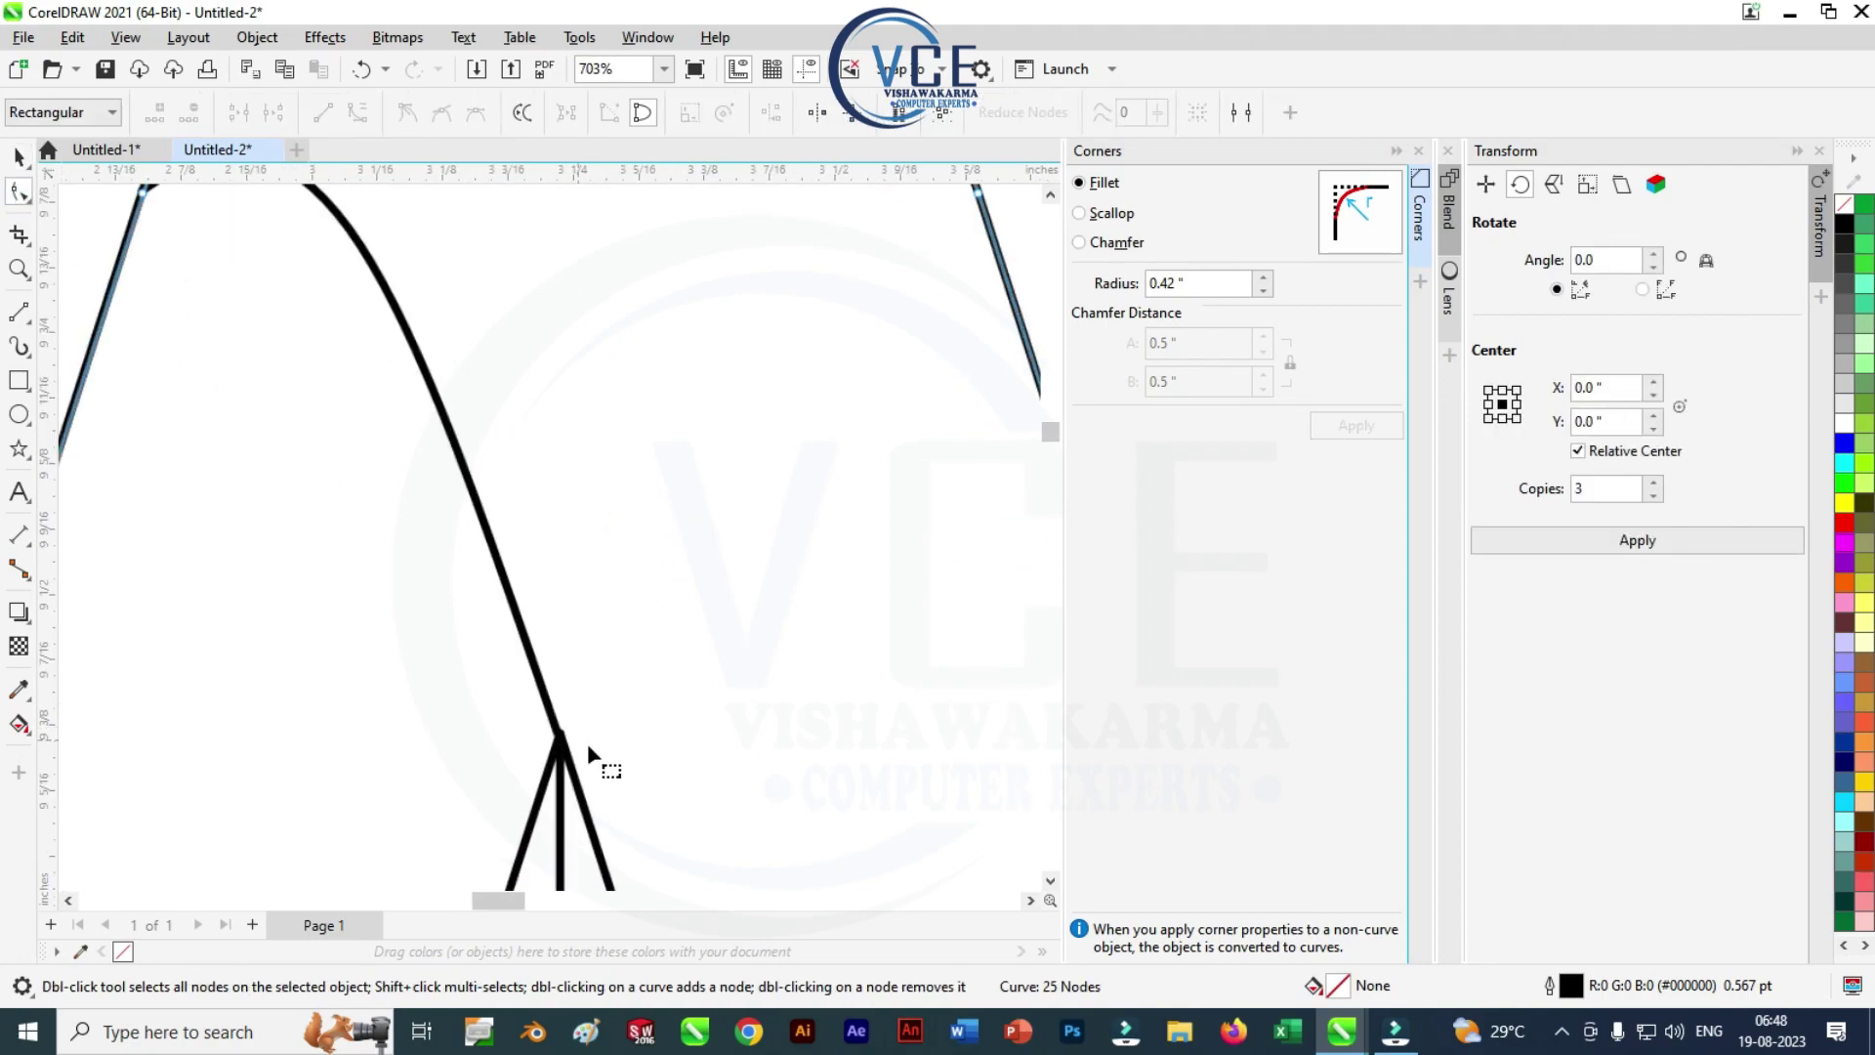
scroll(585, 762, up, 5)
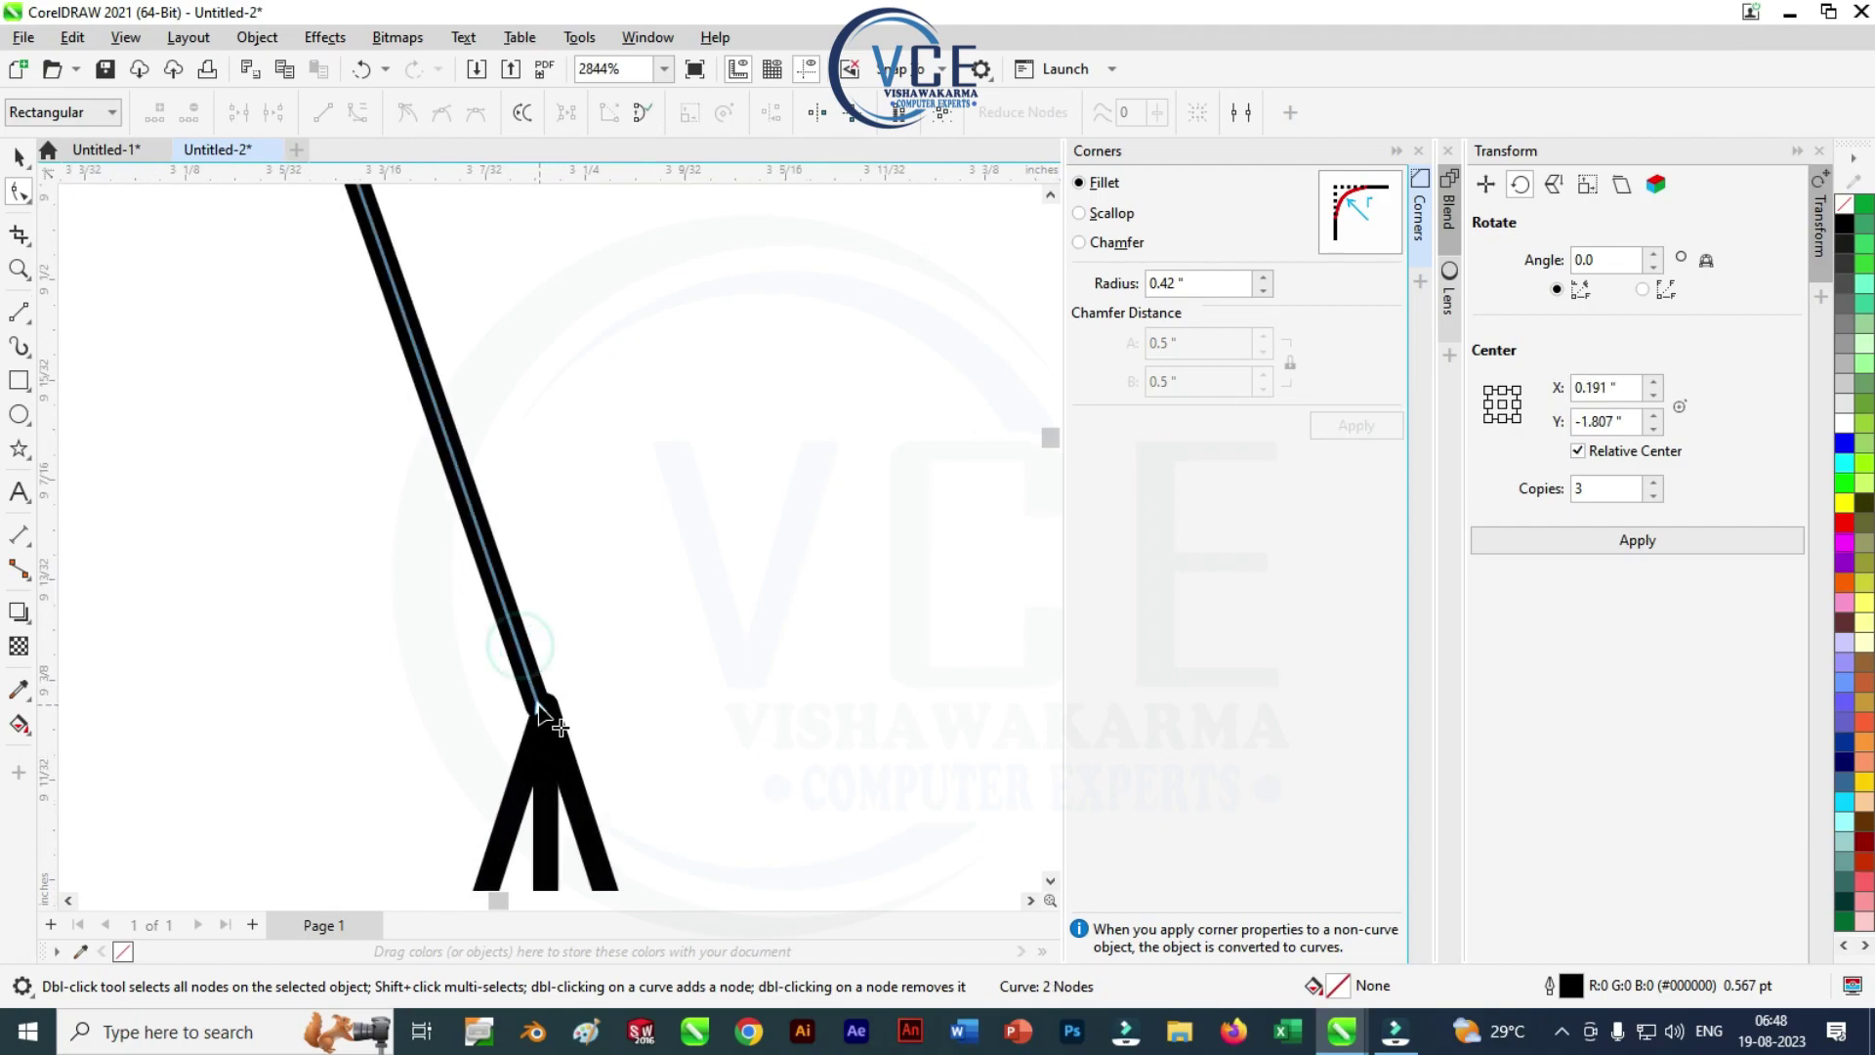
drag(540, 708, 543, 708)
scroll(547, 723, down, 6)
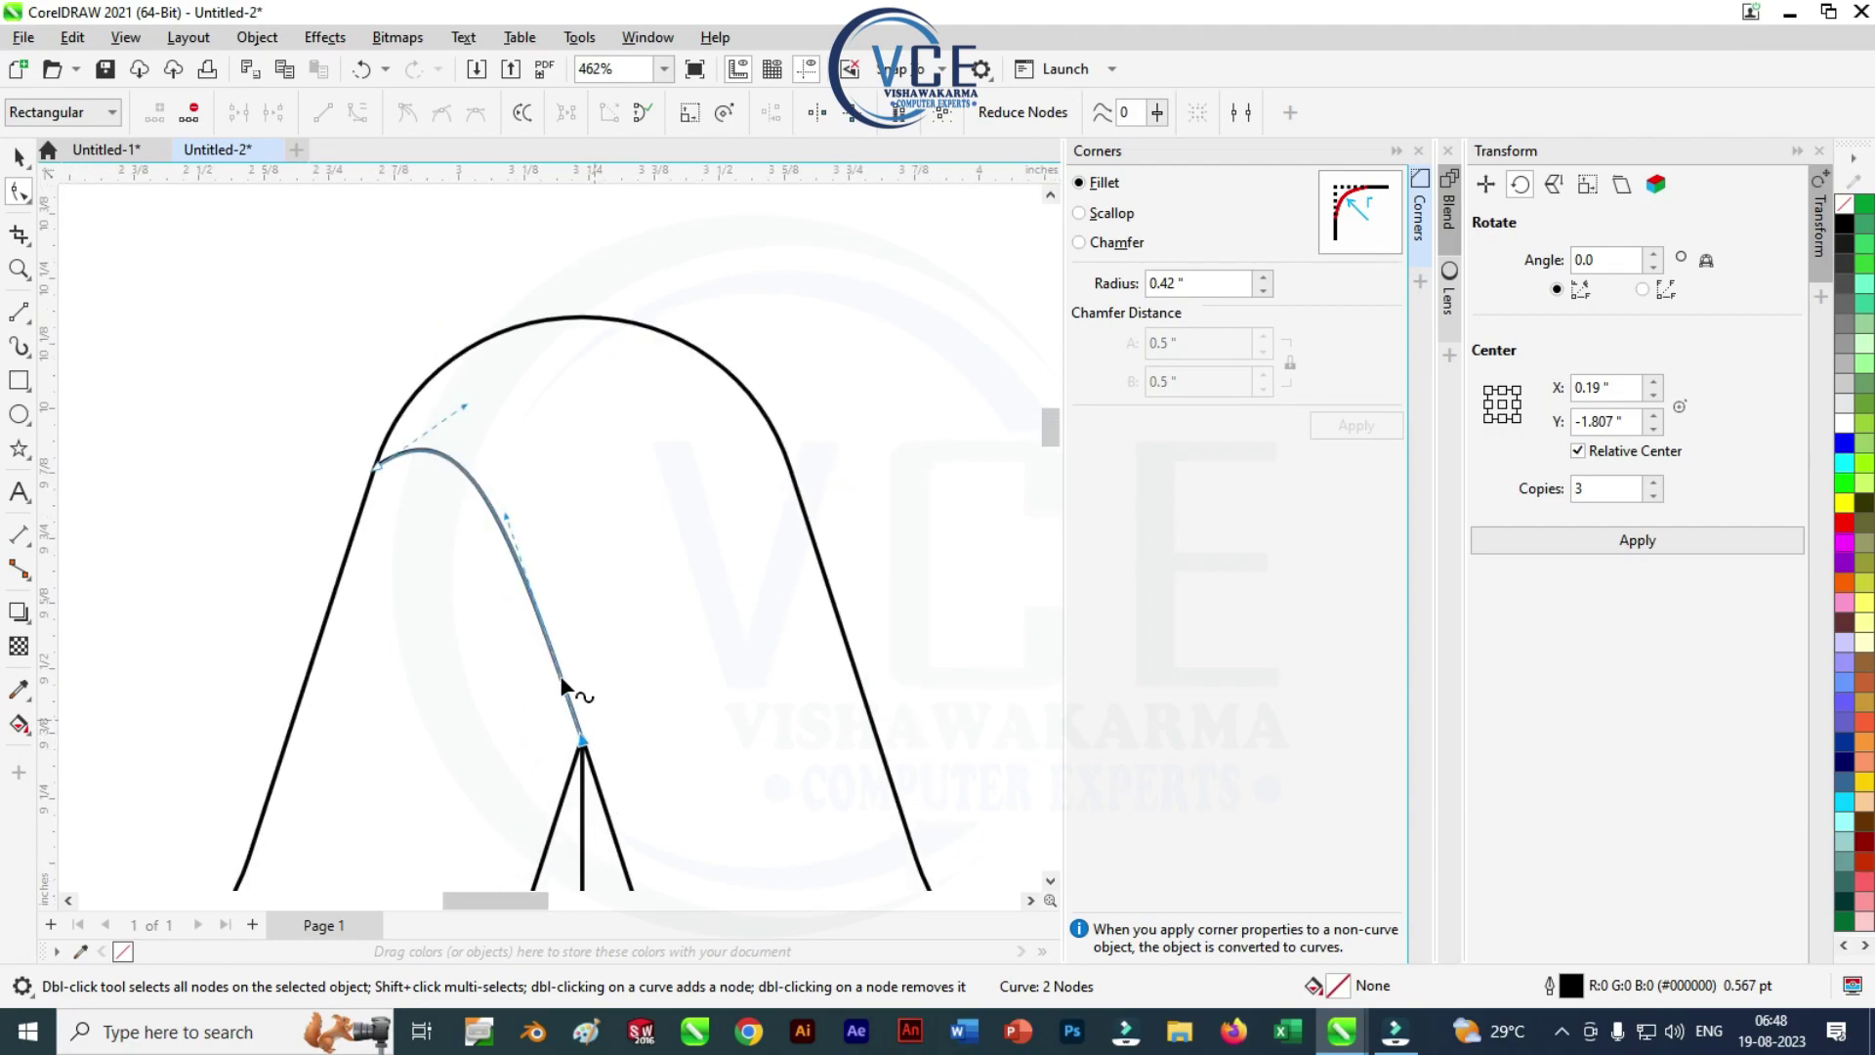
scroll(400, 472, up, 8)
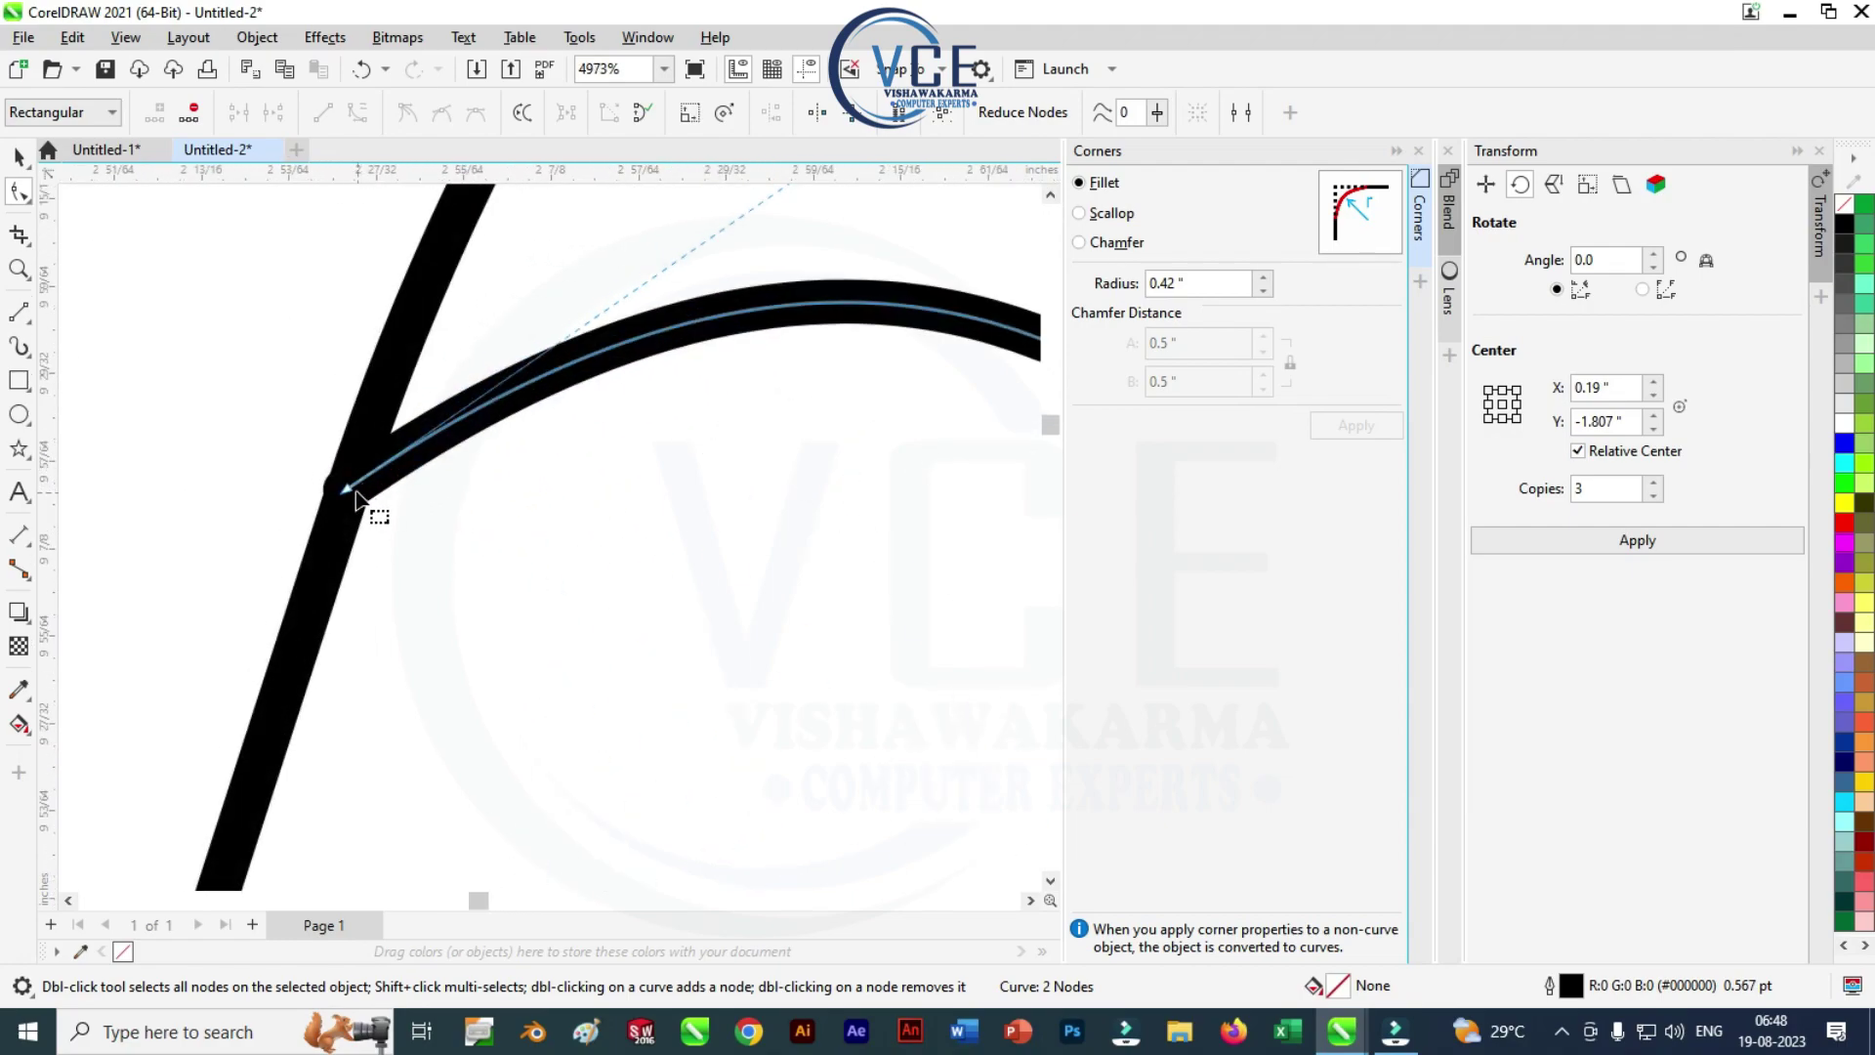
drag(348, 488, 349, 500)
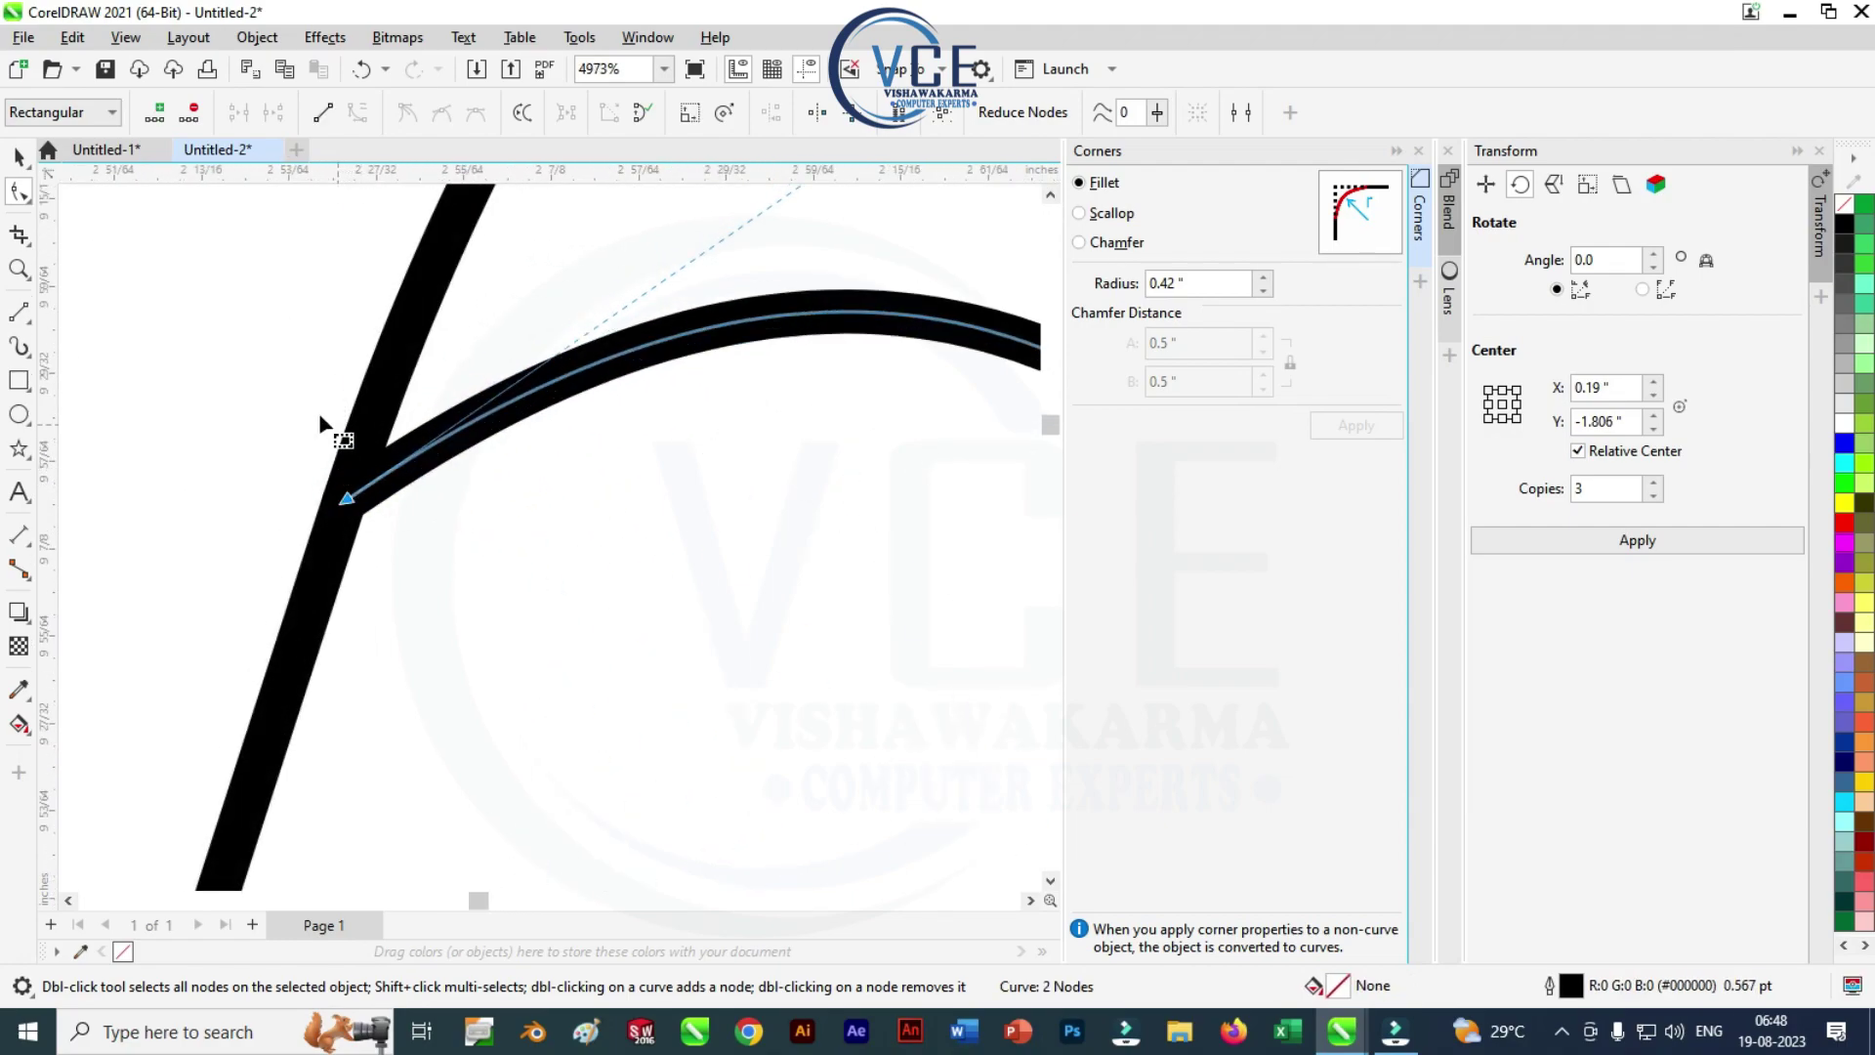
scroll(318, 412, down, 3)
scroll(510, 402, down, 8)
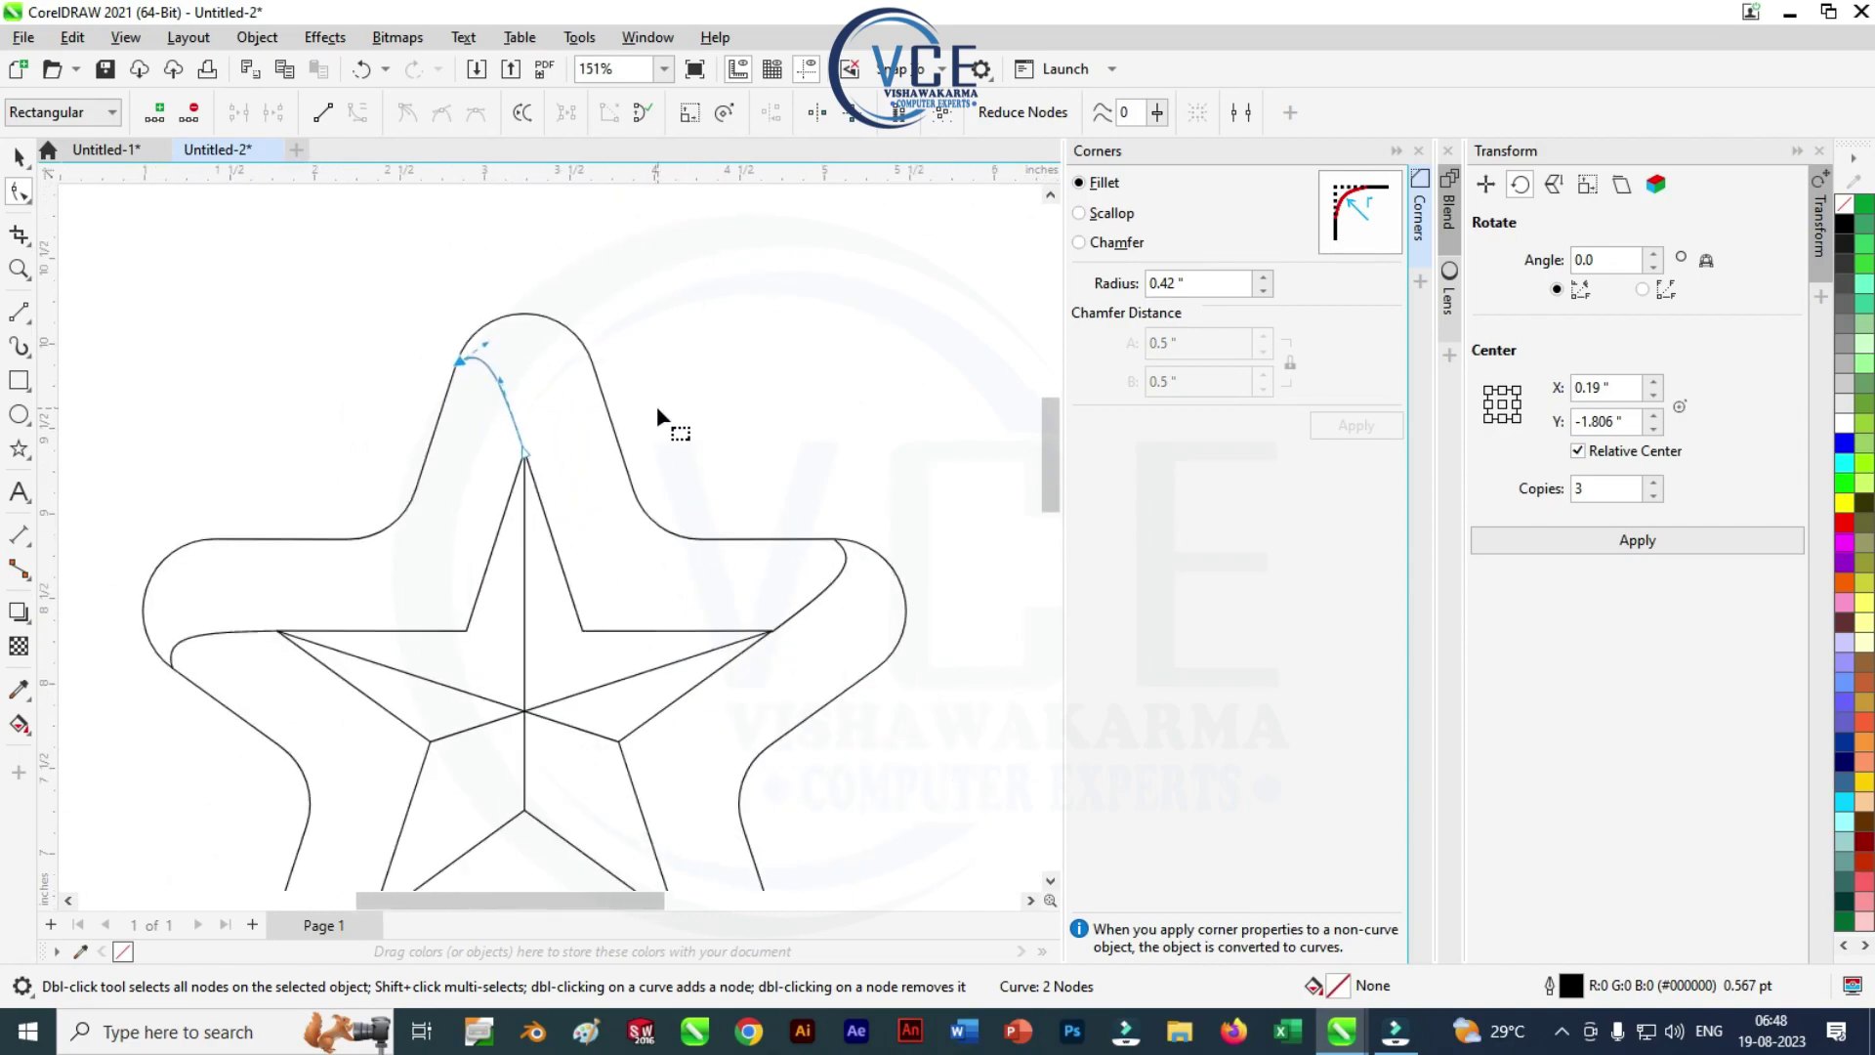
click(249, 346)
scroll(160, 293, right, 1)
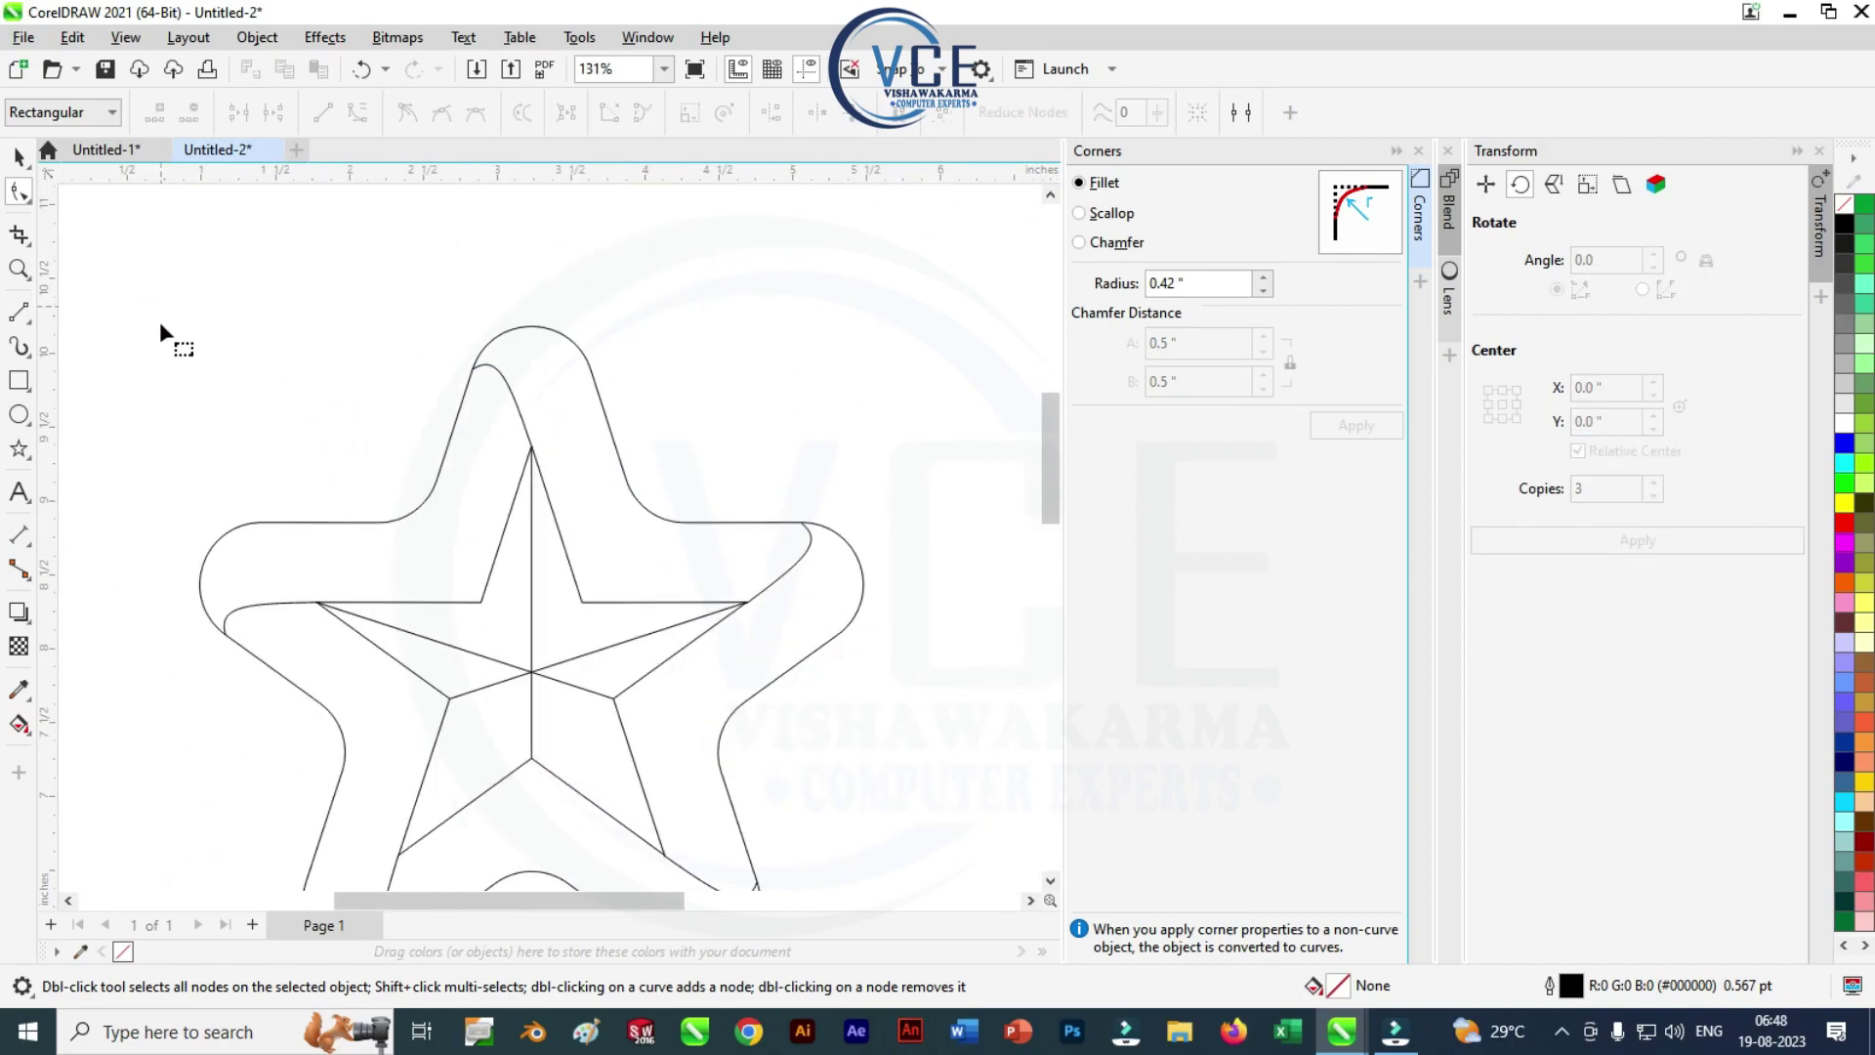
Set the Smart Fill colour to red (#FF0000)
click(25, 734)
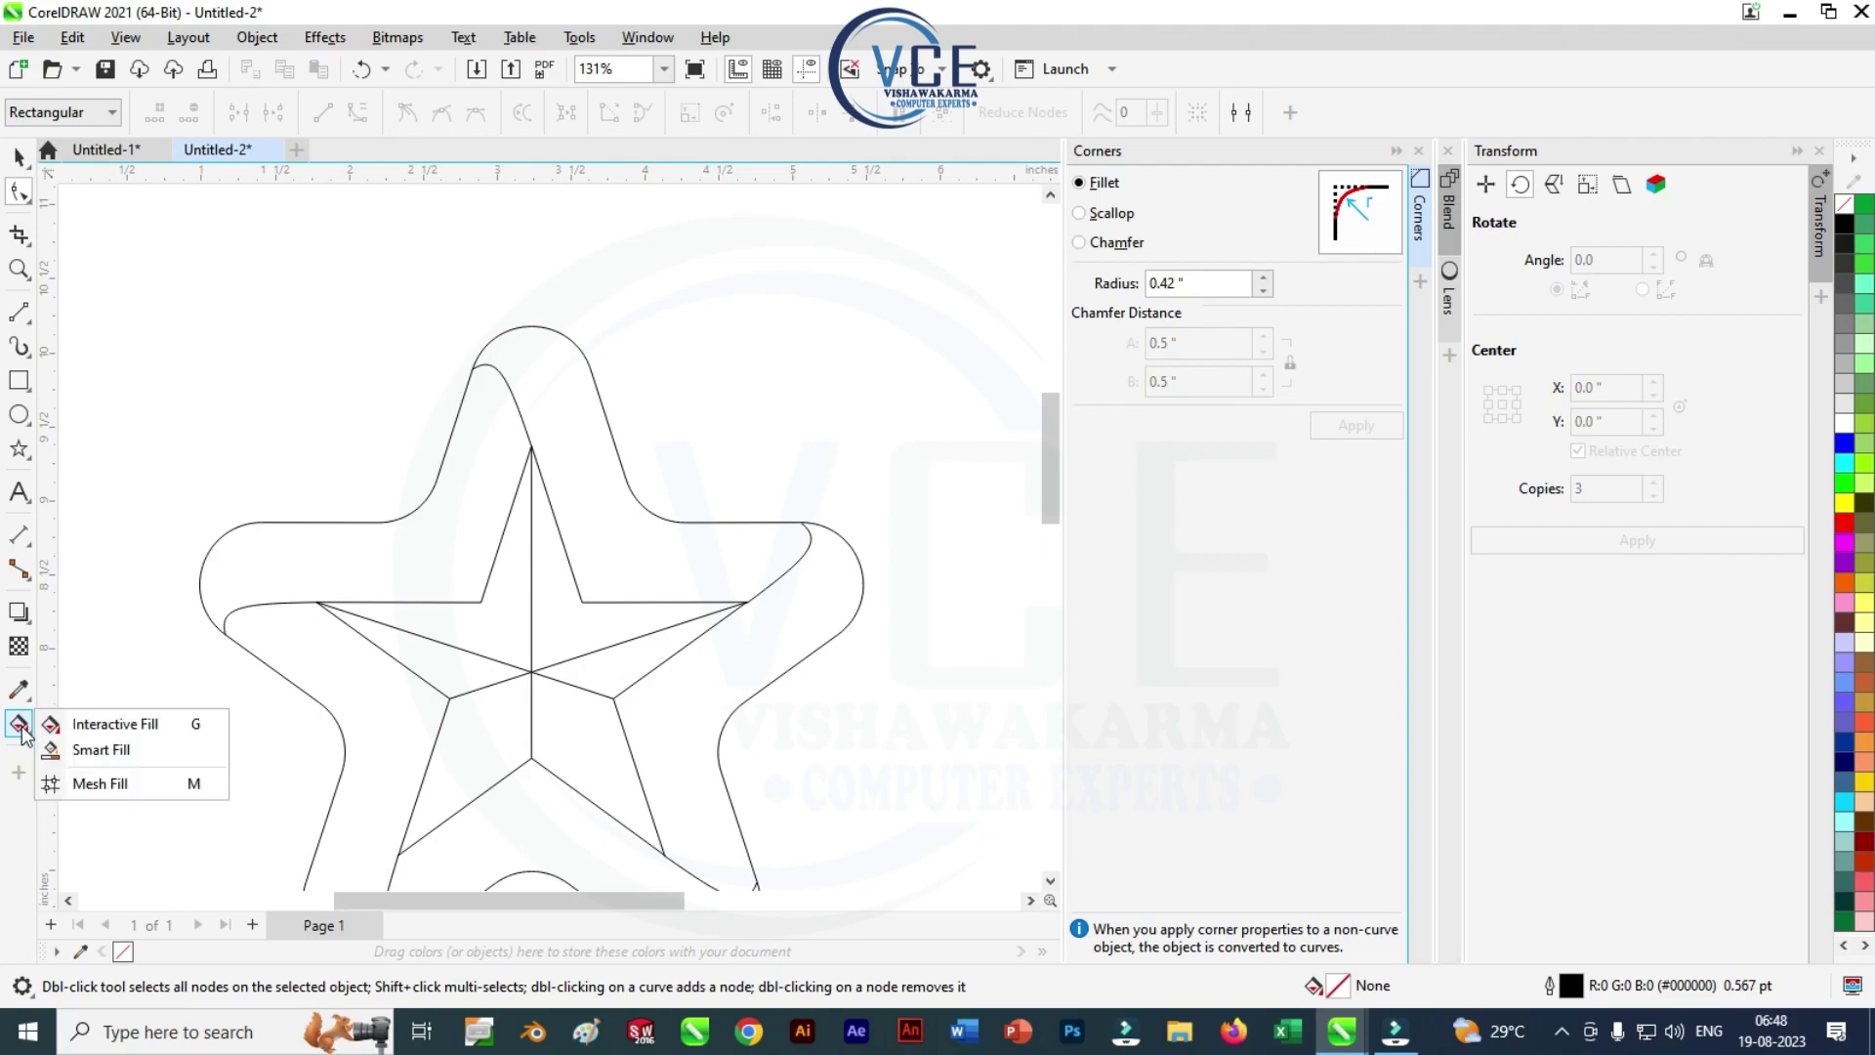
click(88, 752)
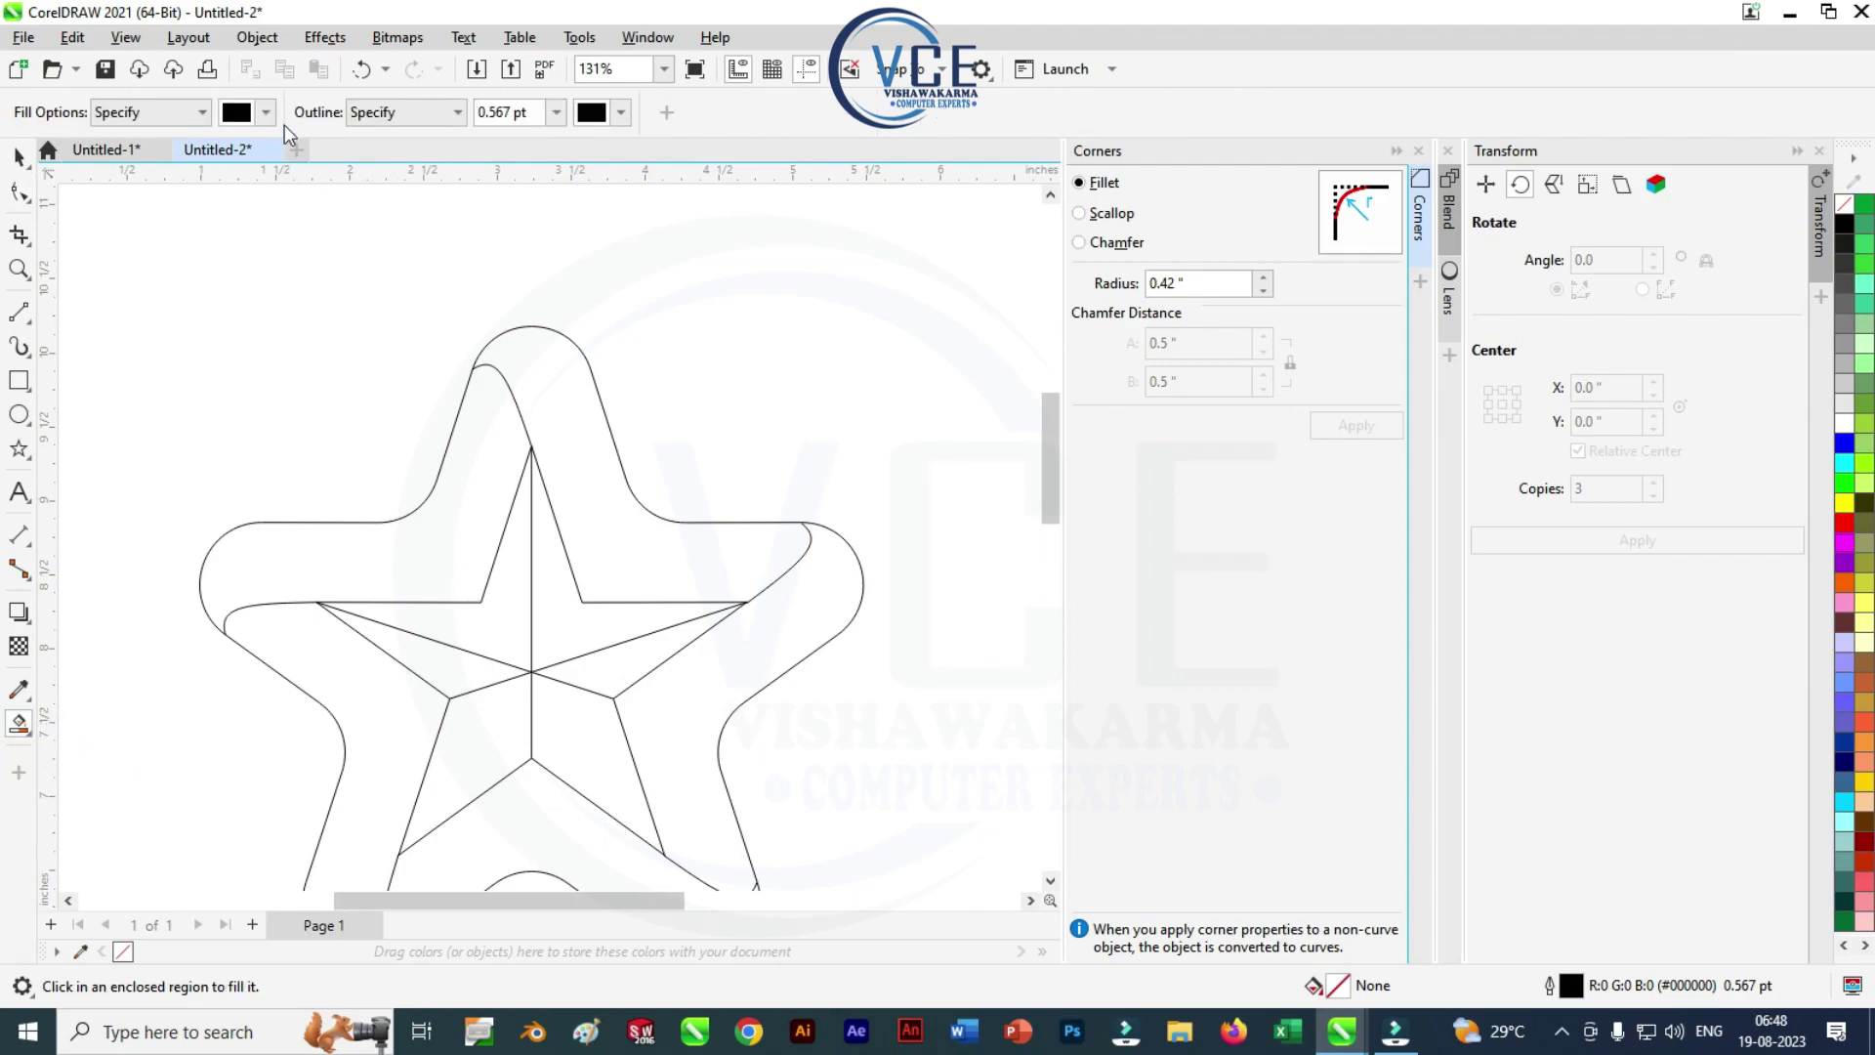
click(265, 112)
click(390, 221)
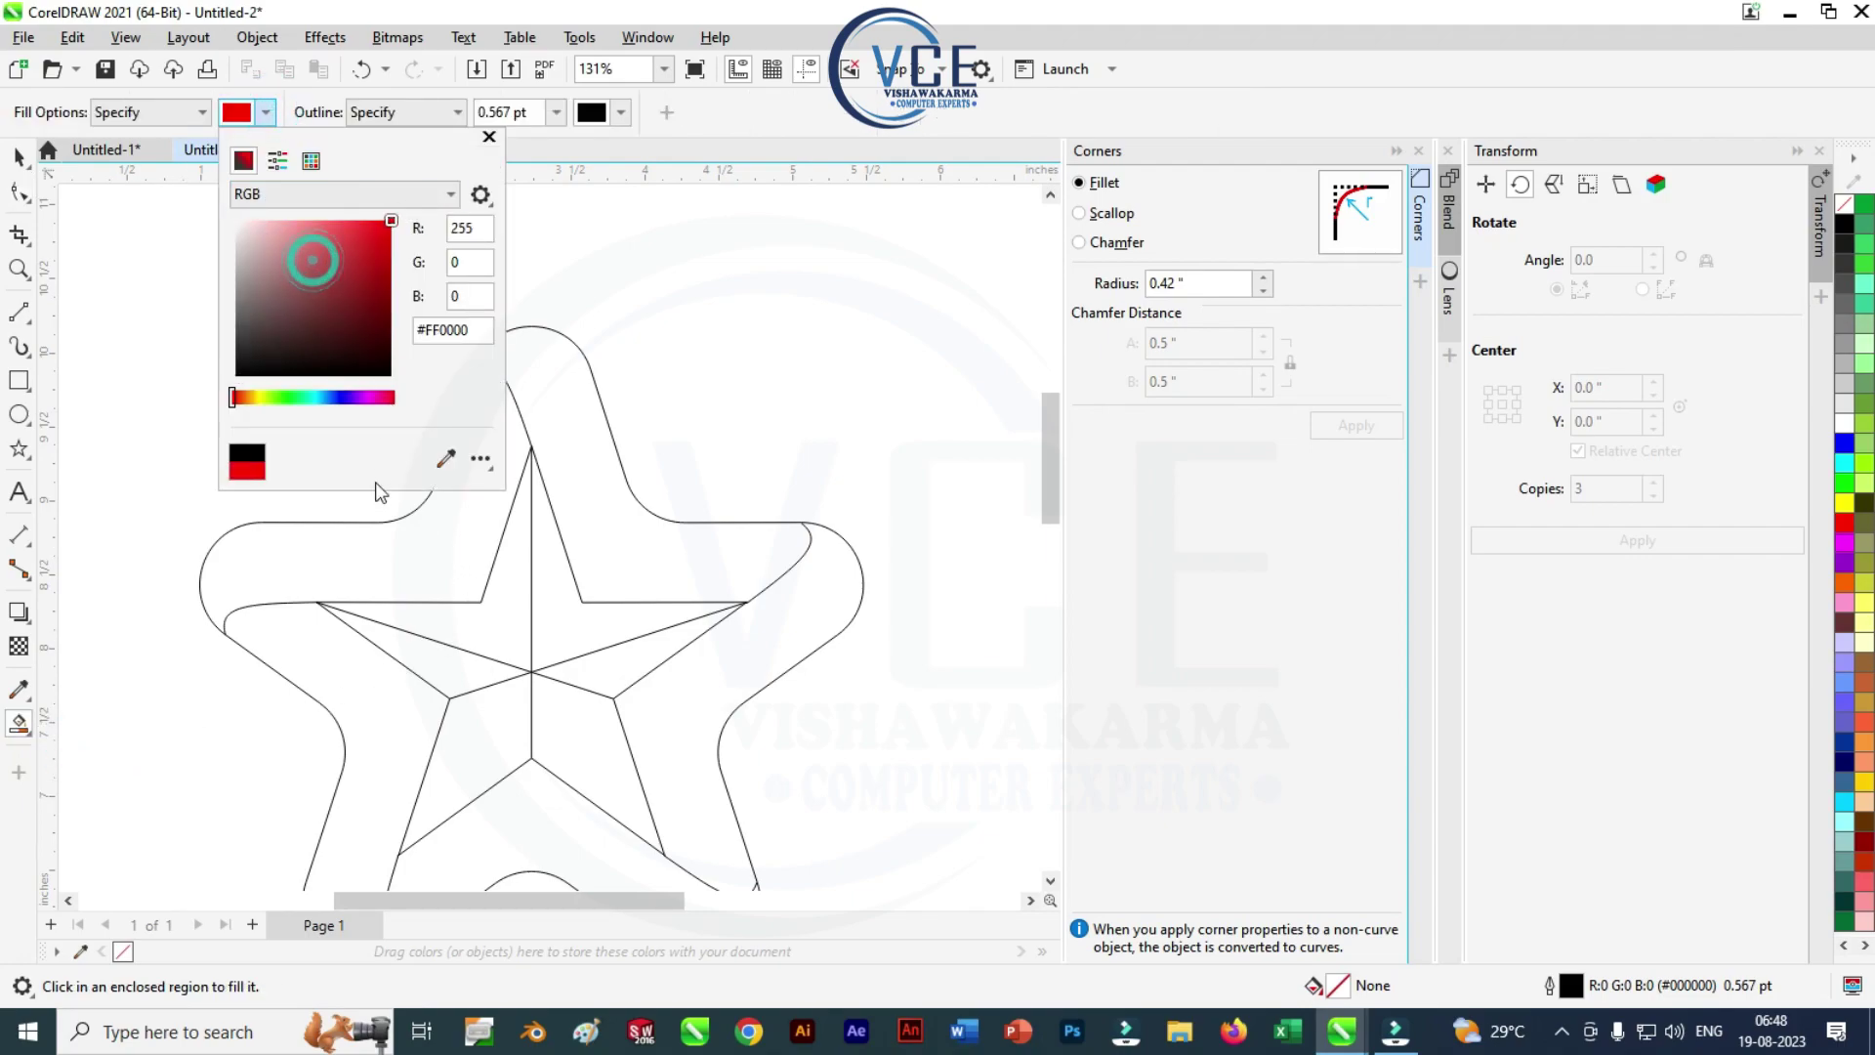
Try to fill the left section between the inner and outer stars with red using Smart Fill
click(420, 549)
click(420, 549)
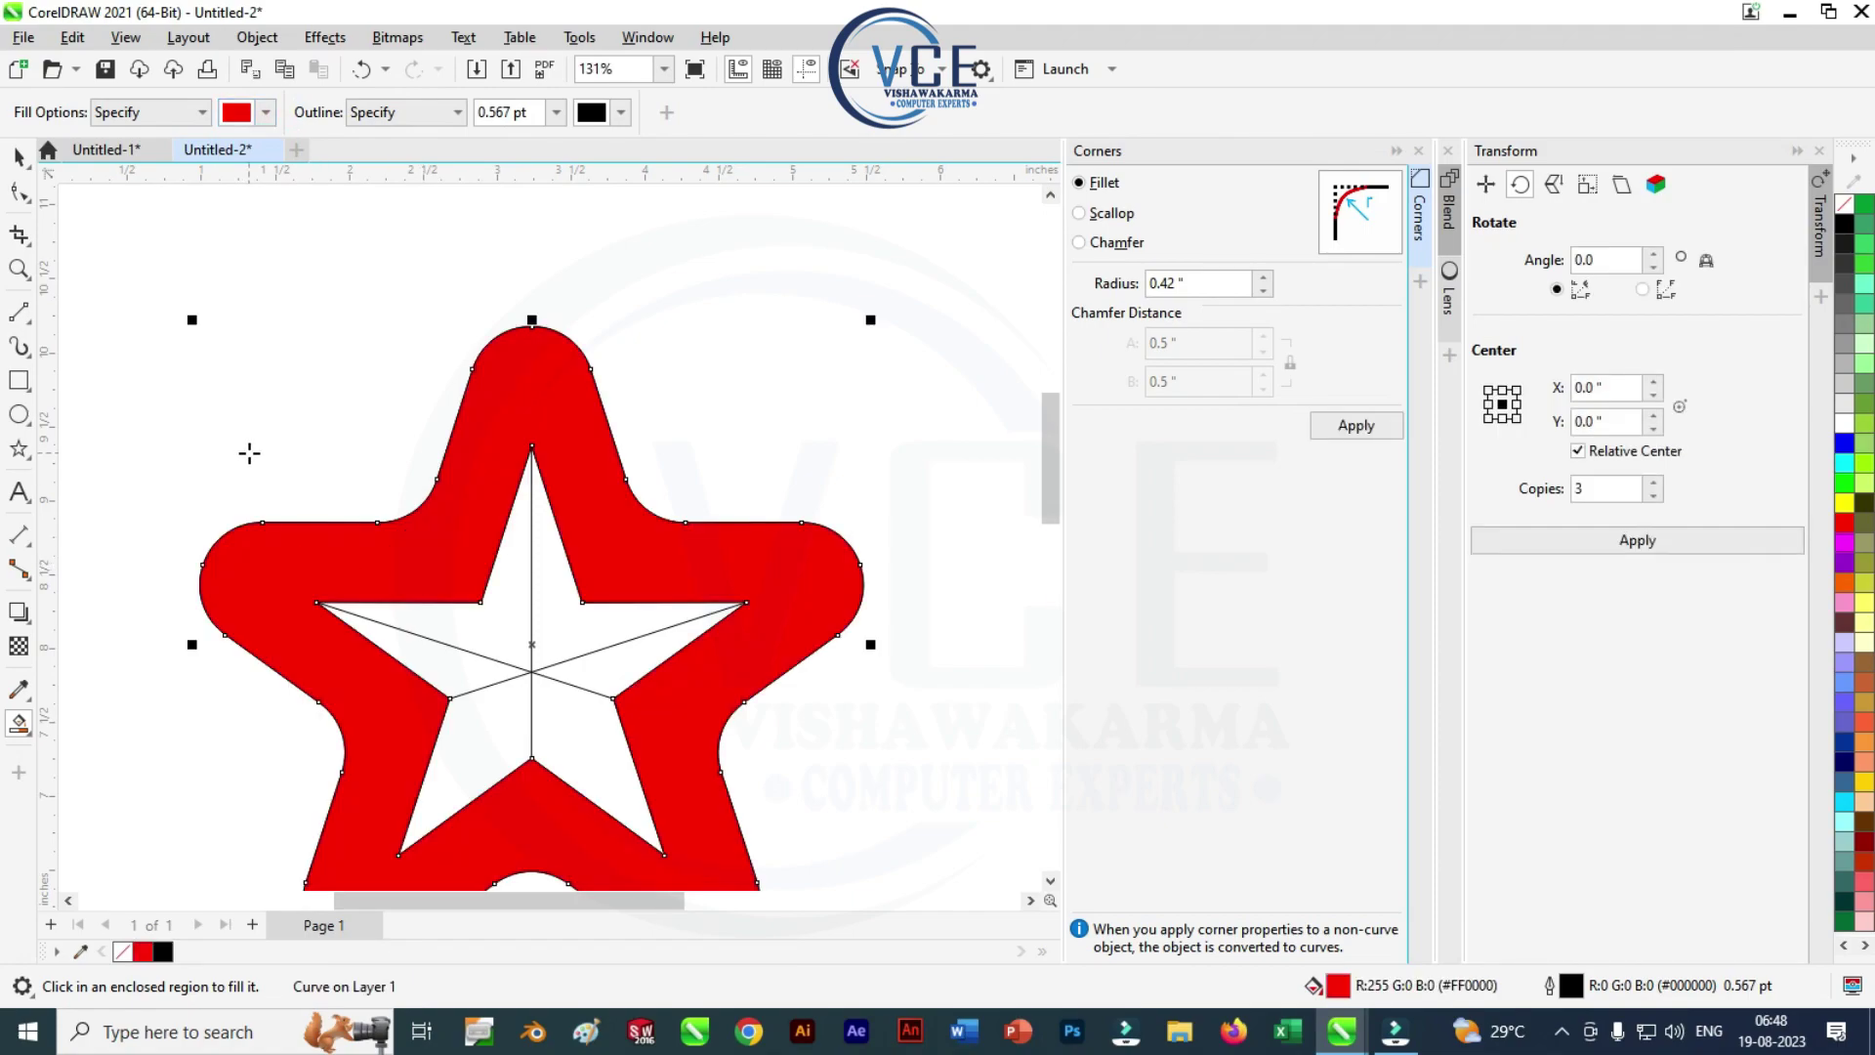
key(ctrl+z)
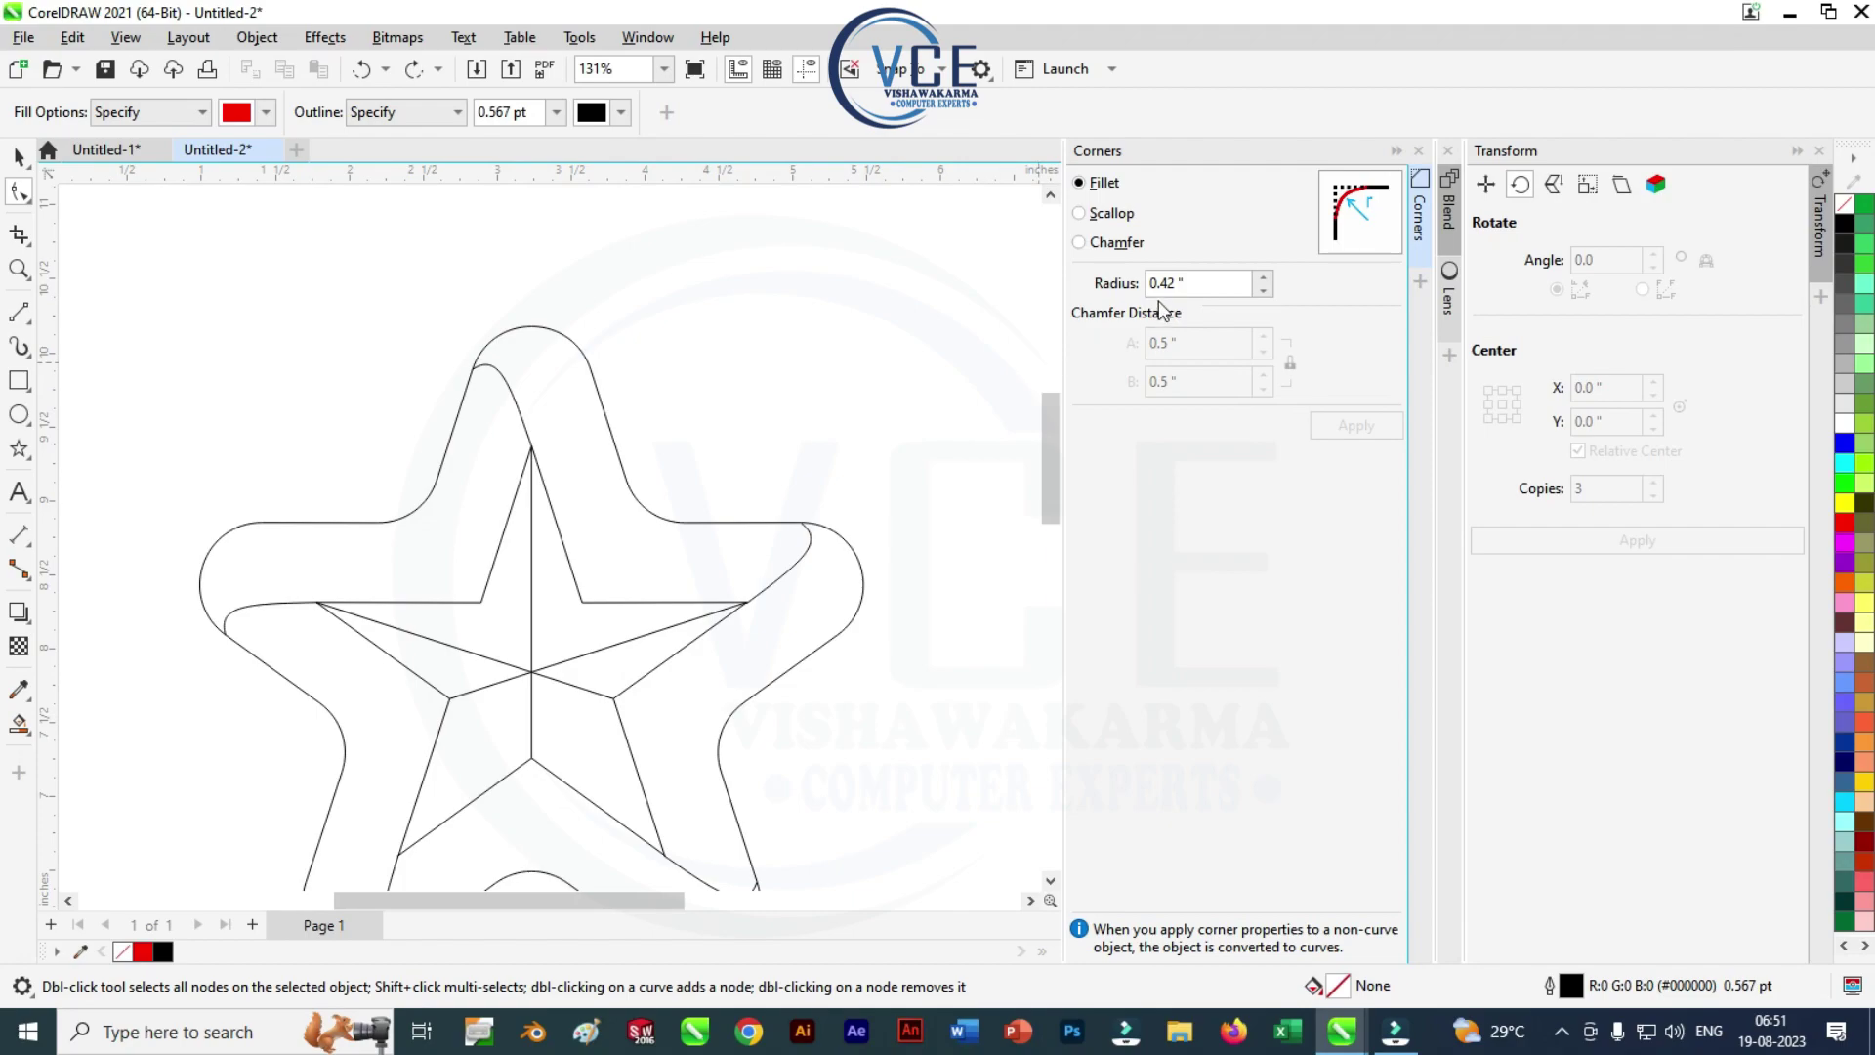
Examine the hook curves on the left and top arms where they meet the two stars' outlines
scroll(234, 645, up, 5)
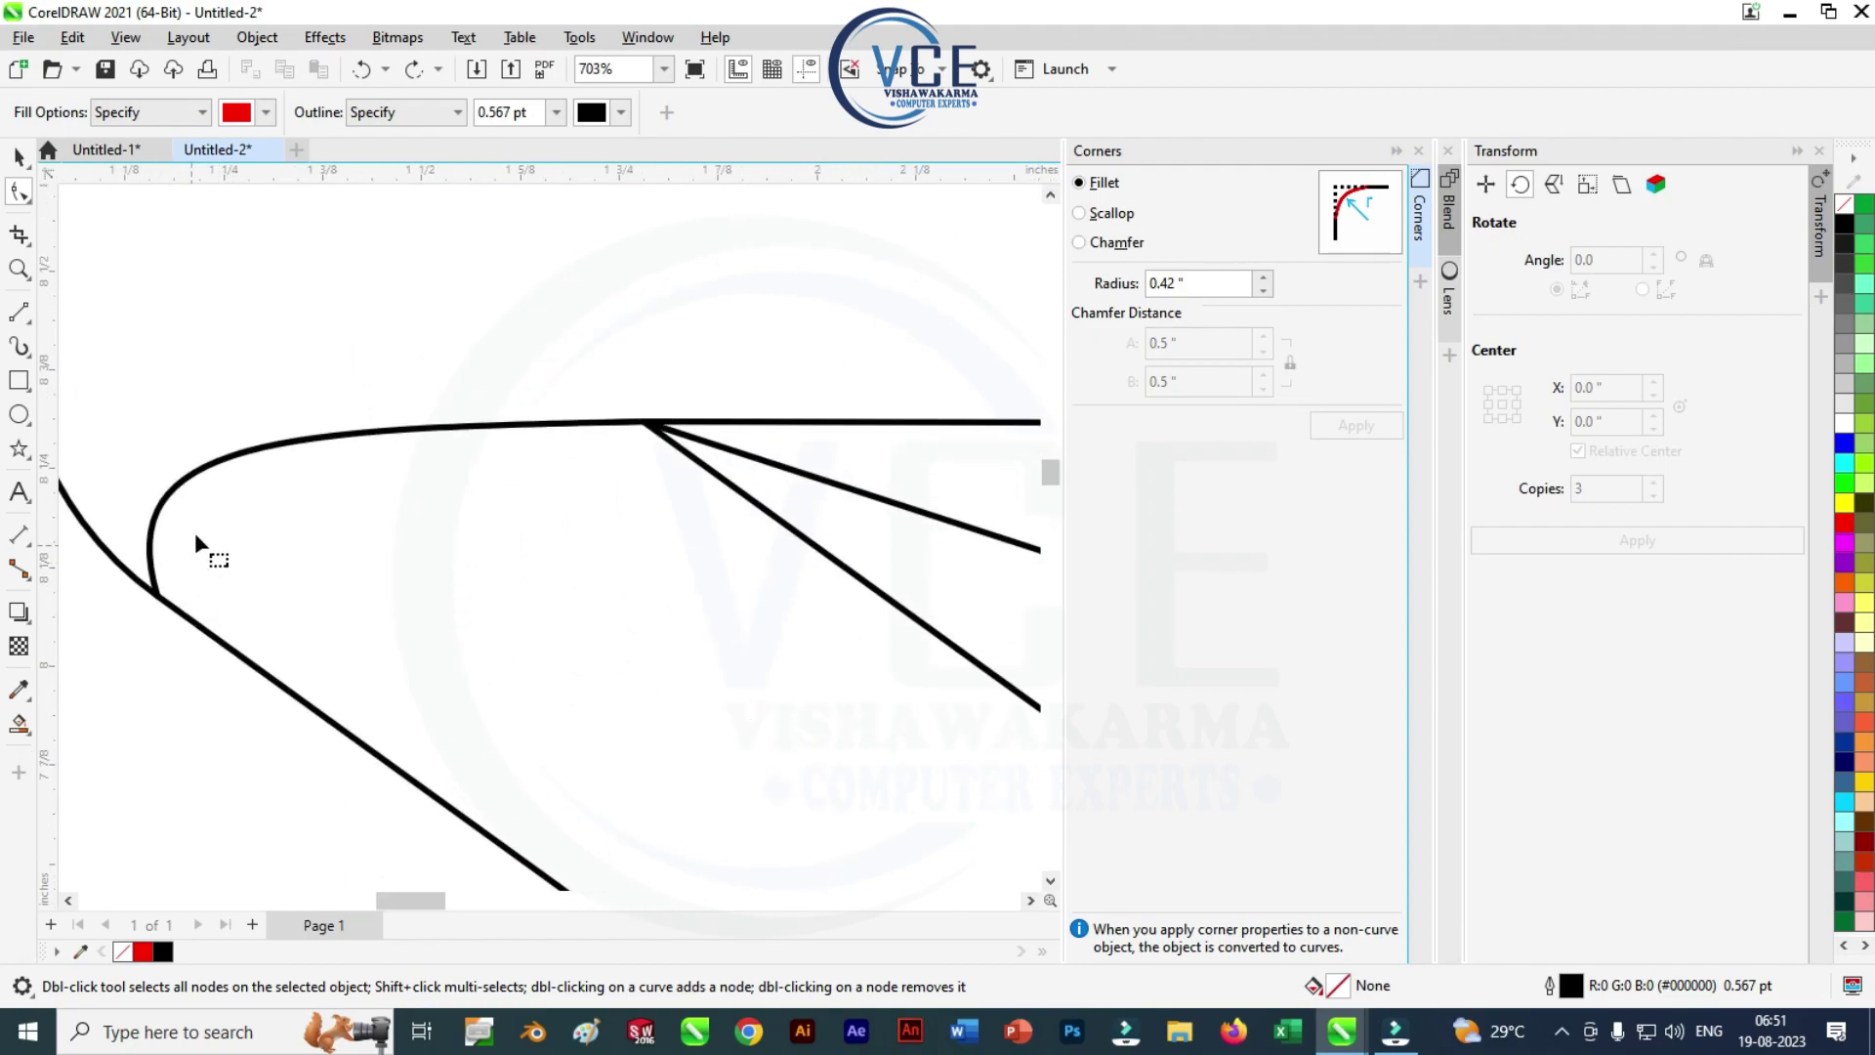
click(197, 476)
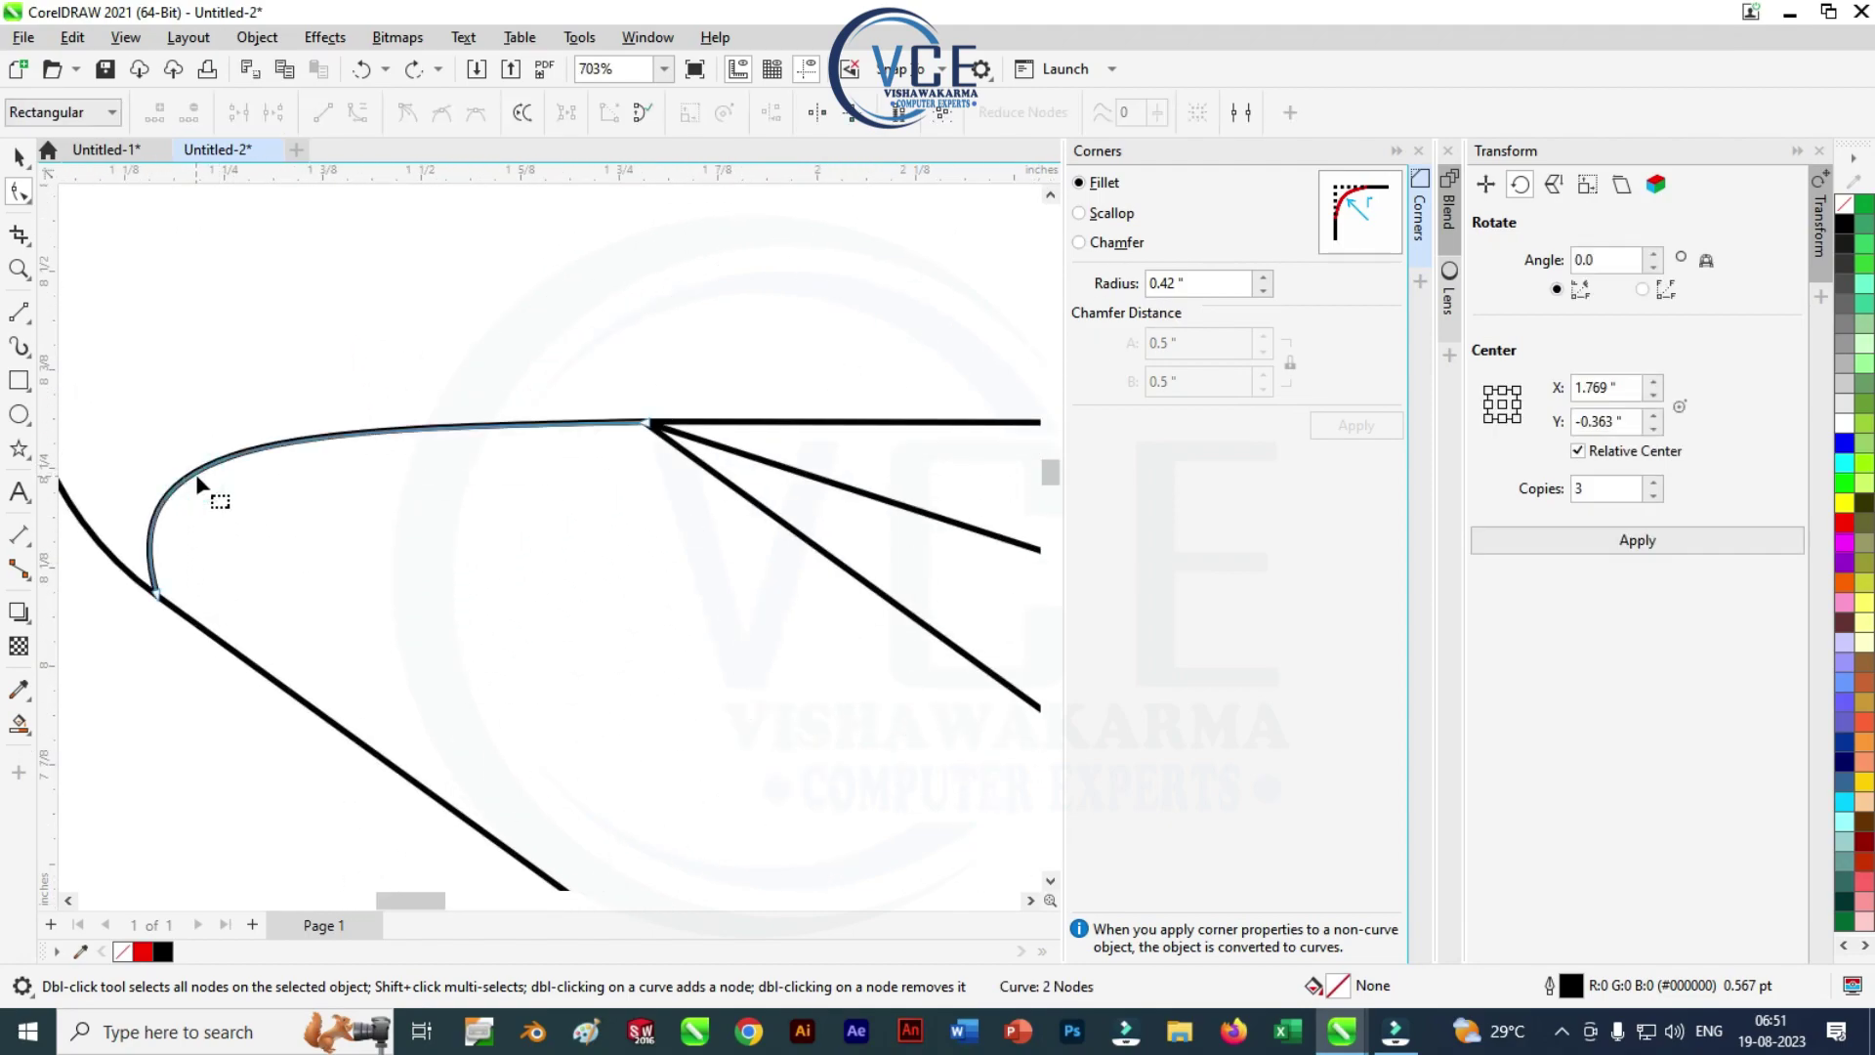
scroll(352, 488, down, 3)
scroll(339, 540, down, 2)
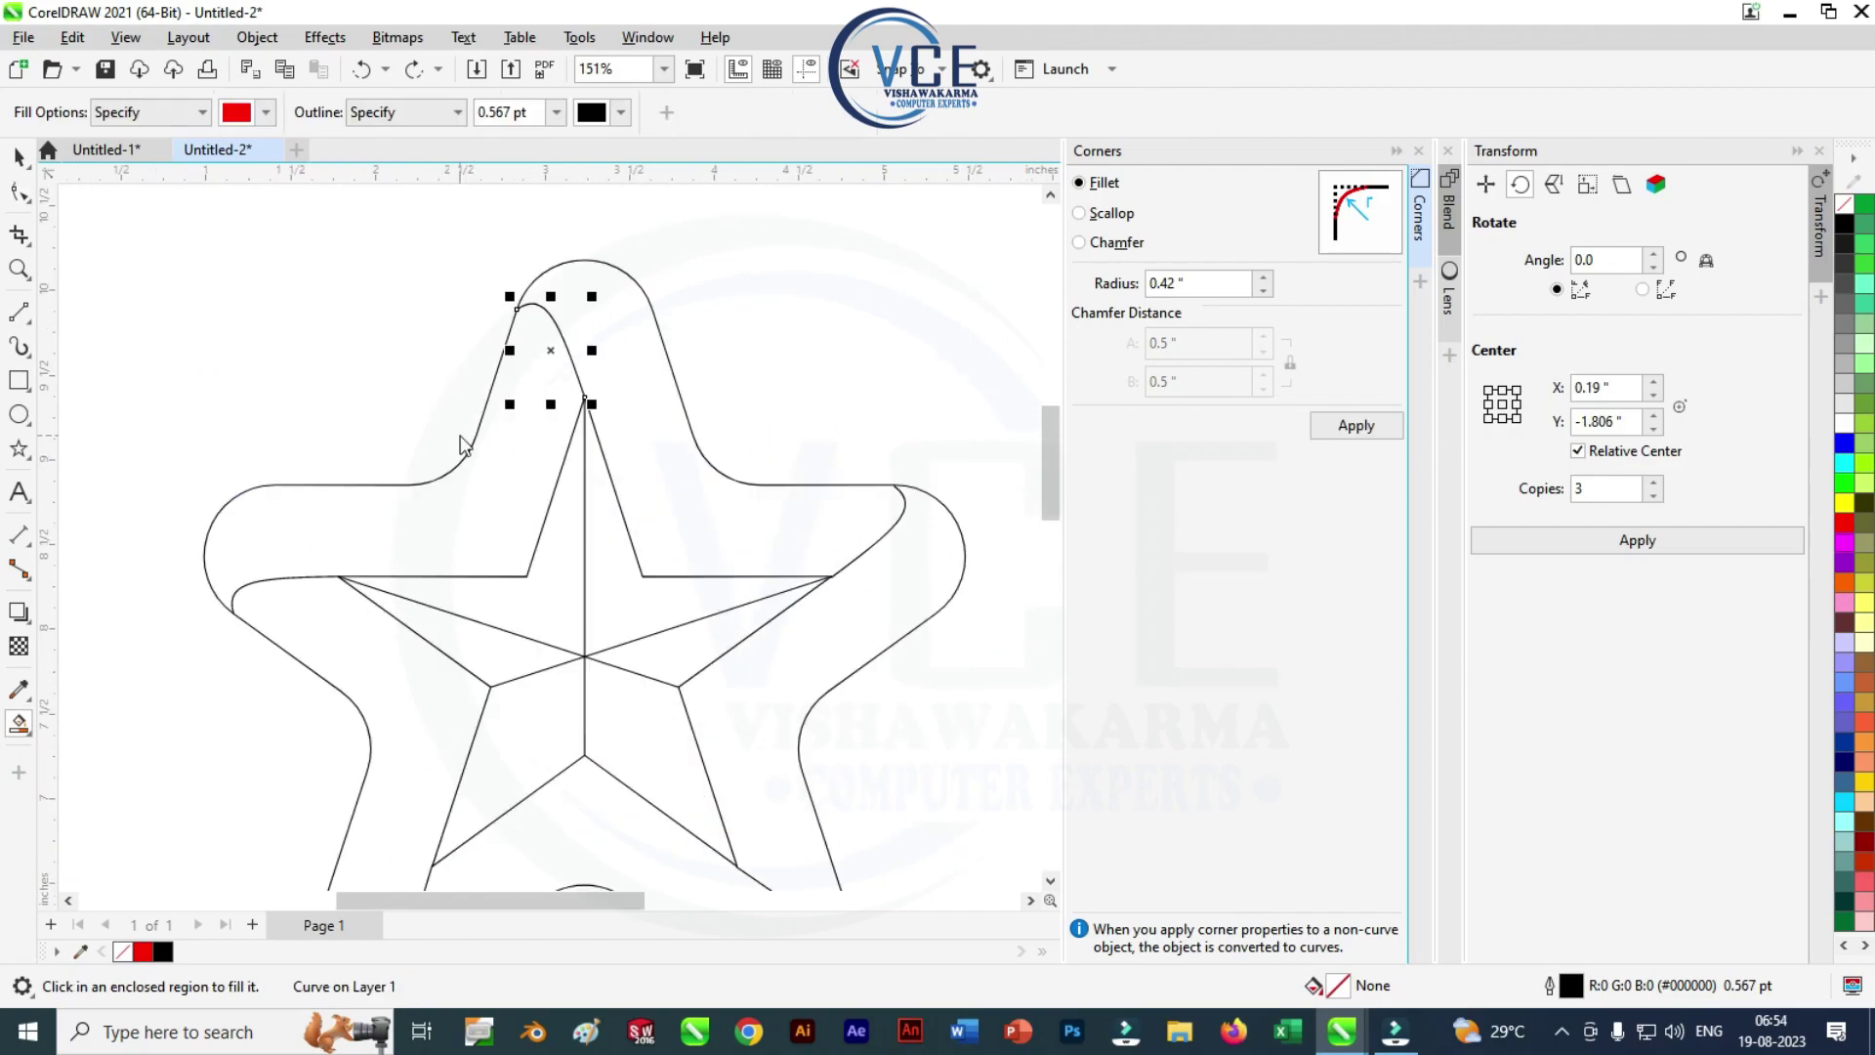
key(F10)
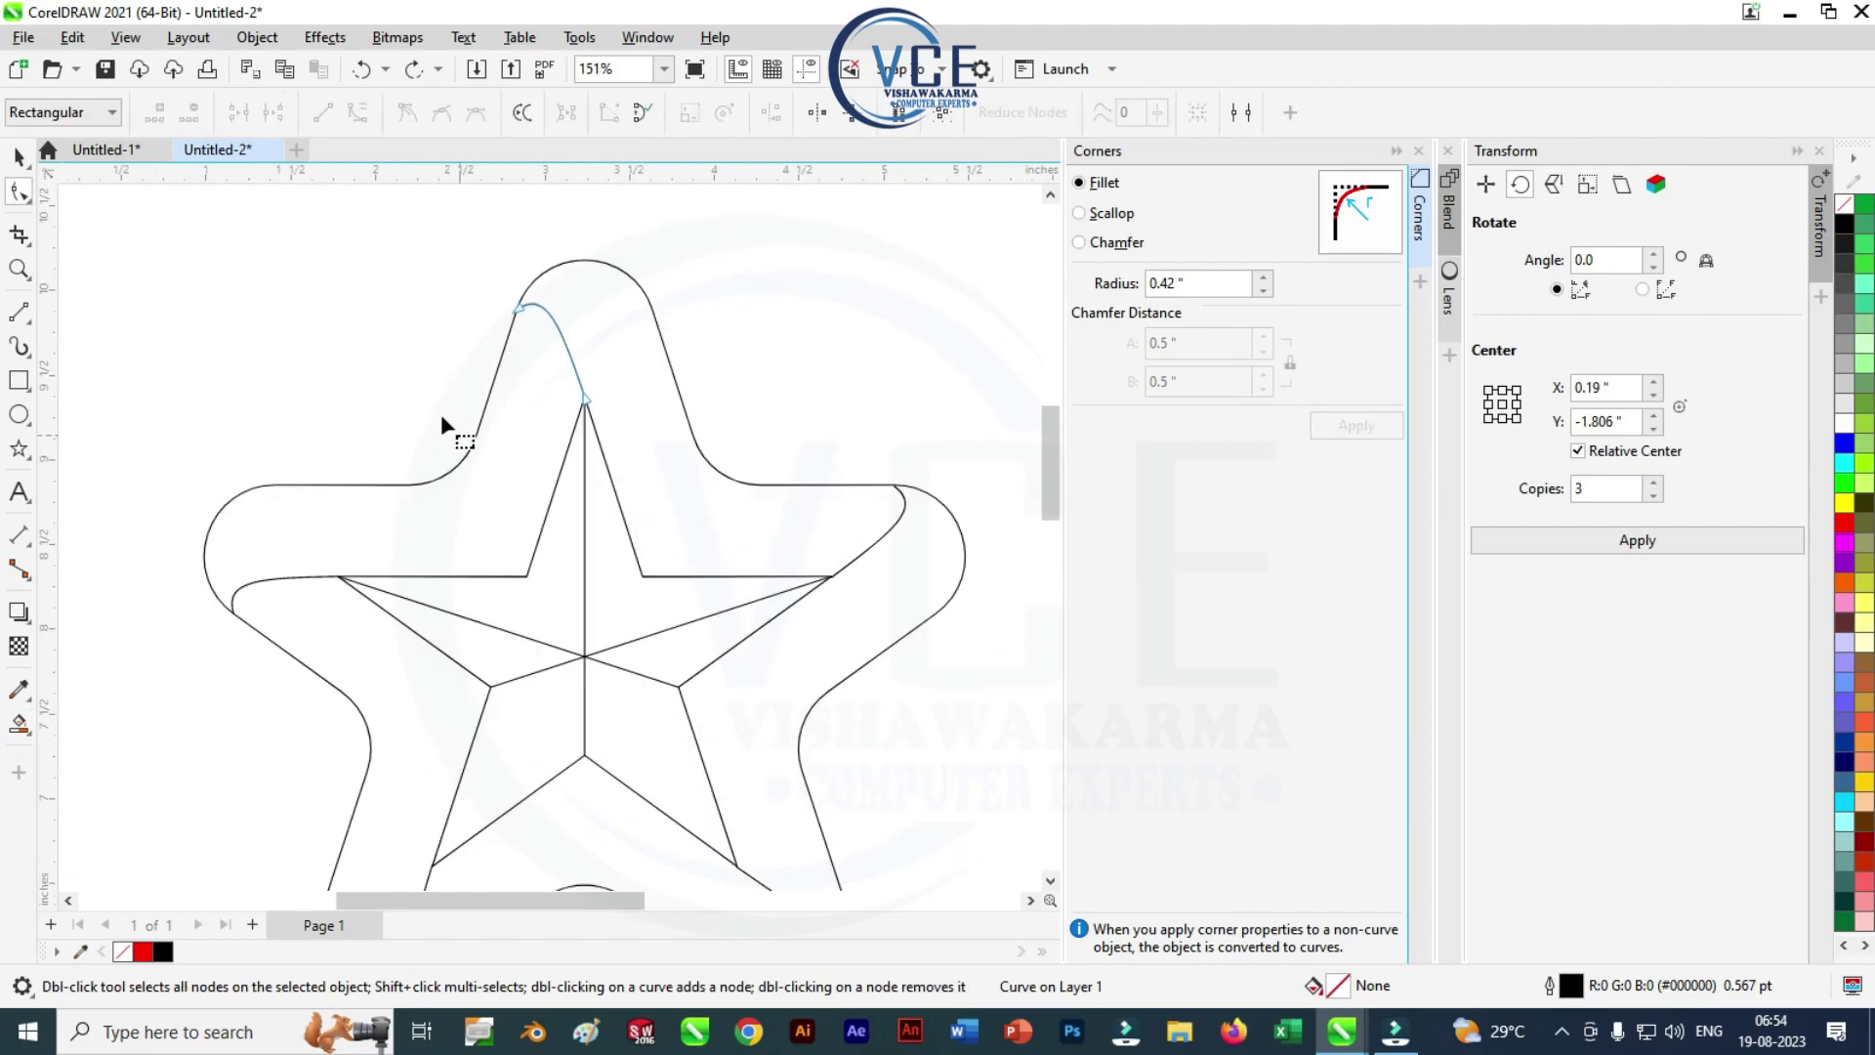
click(19, 157)
click(224, 327)
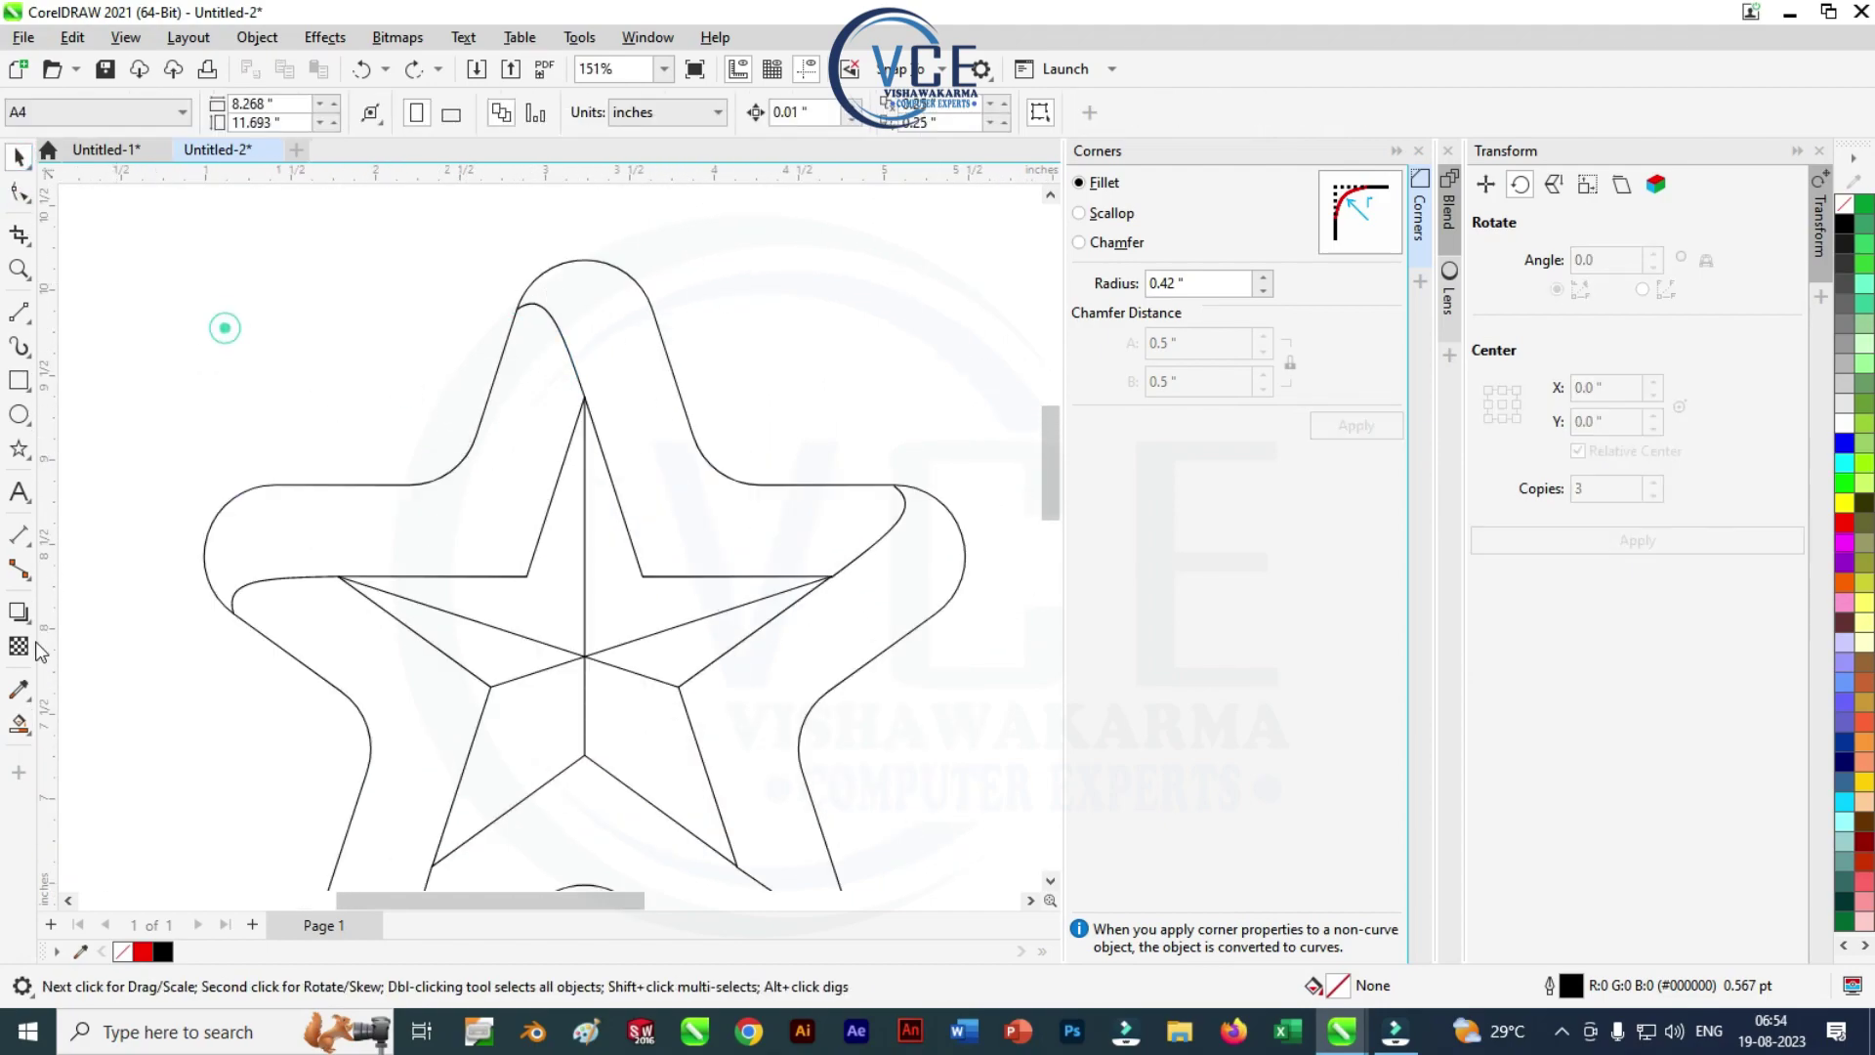
Fill the upper-left section between the inner and outer stars, bounded by the hook curves, with red using Smart Fill
click(19, 722)
click(81, 750)
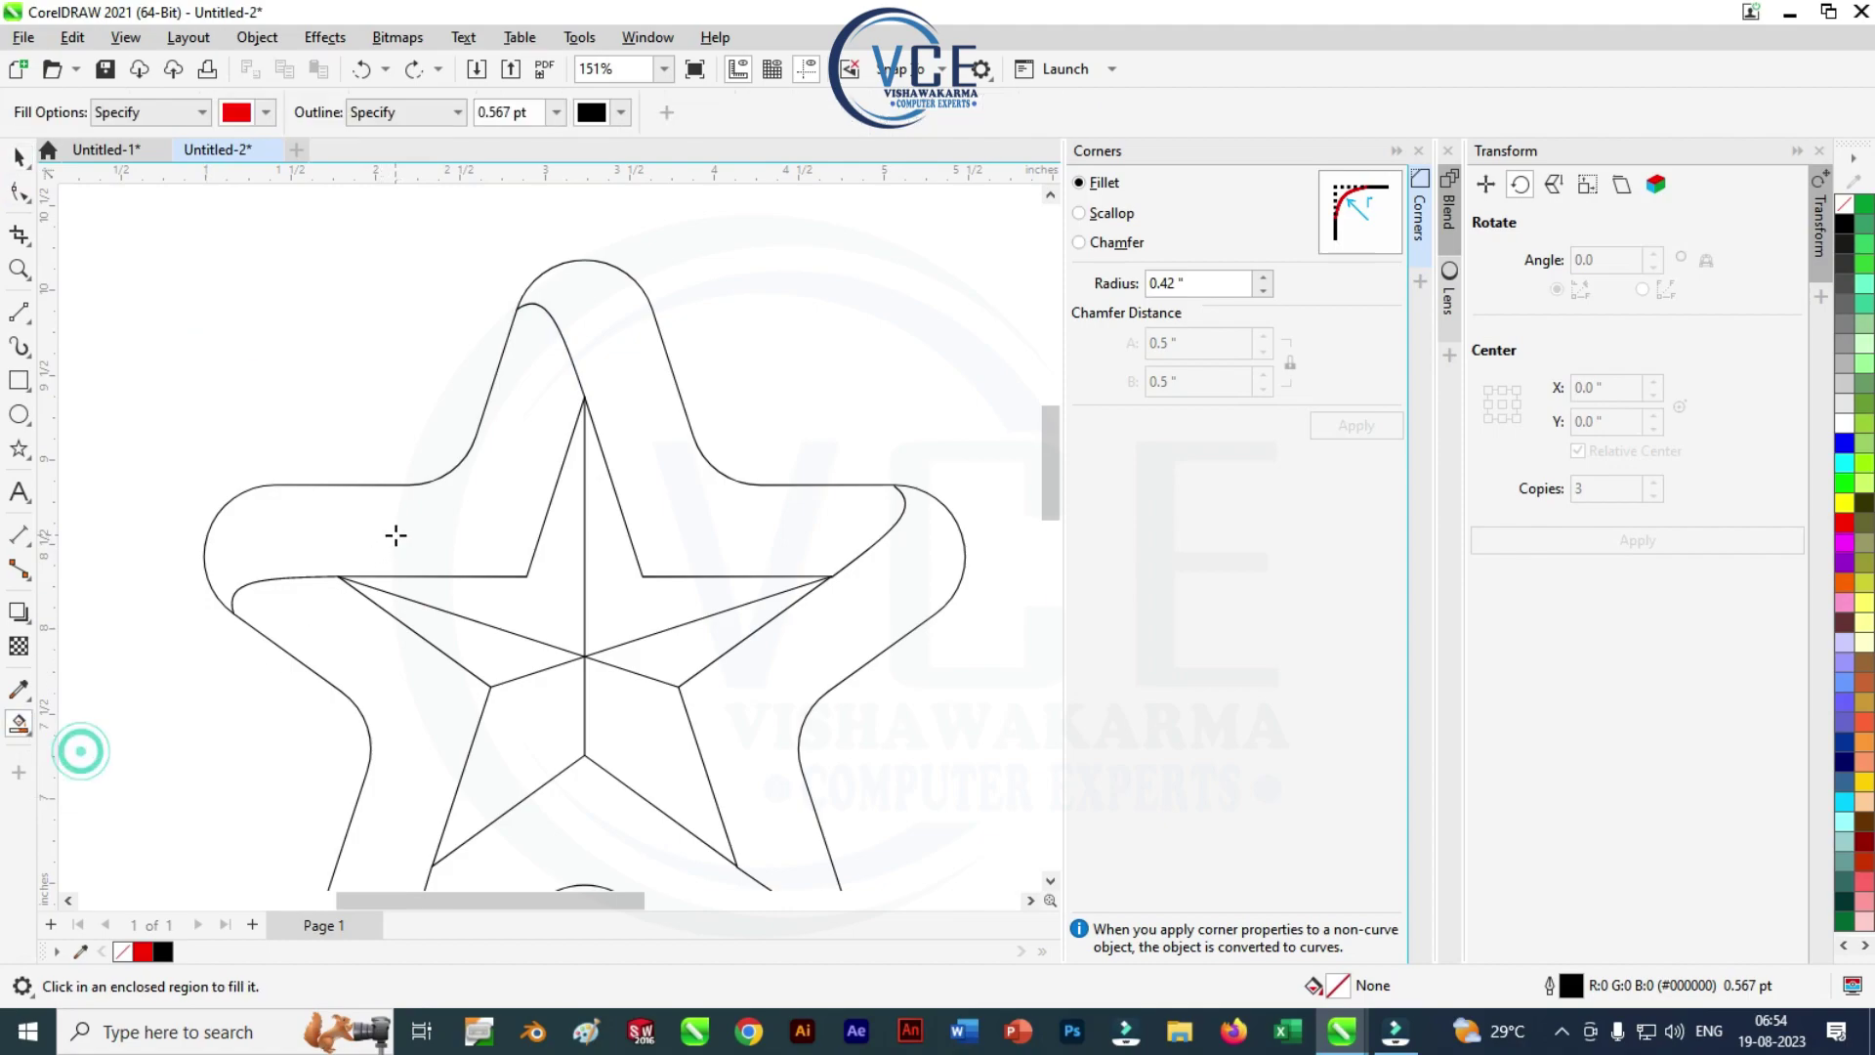
click(395, 535)
scroll(335, 377, down, 1)
scroll(377, 403, up, 1)
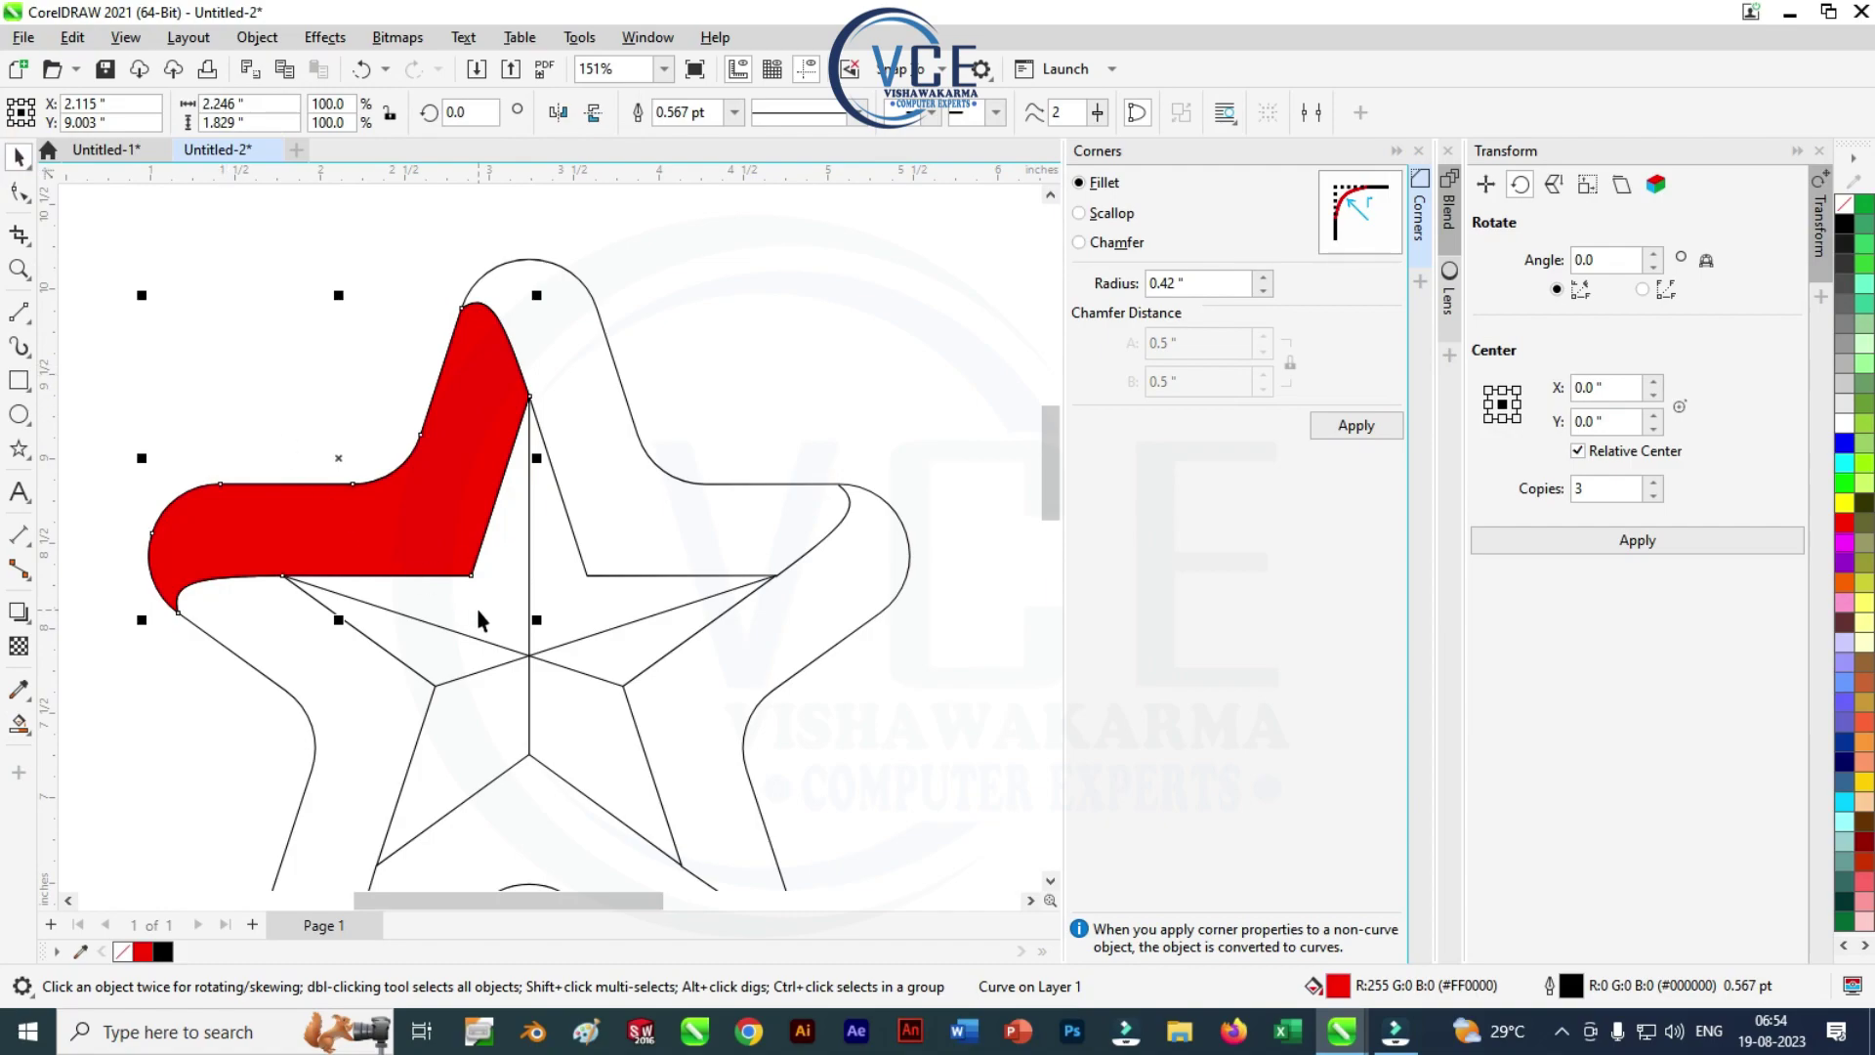
Apply a linear red-to-black fountain fill to the red section, starting near its inner bend and ending in black just past the top tip
click(23, 725)
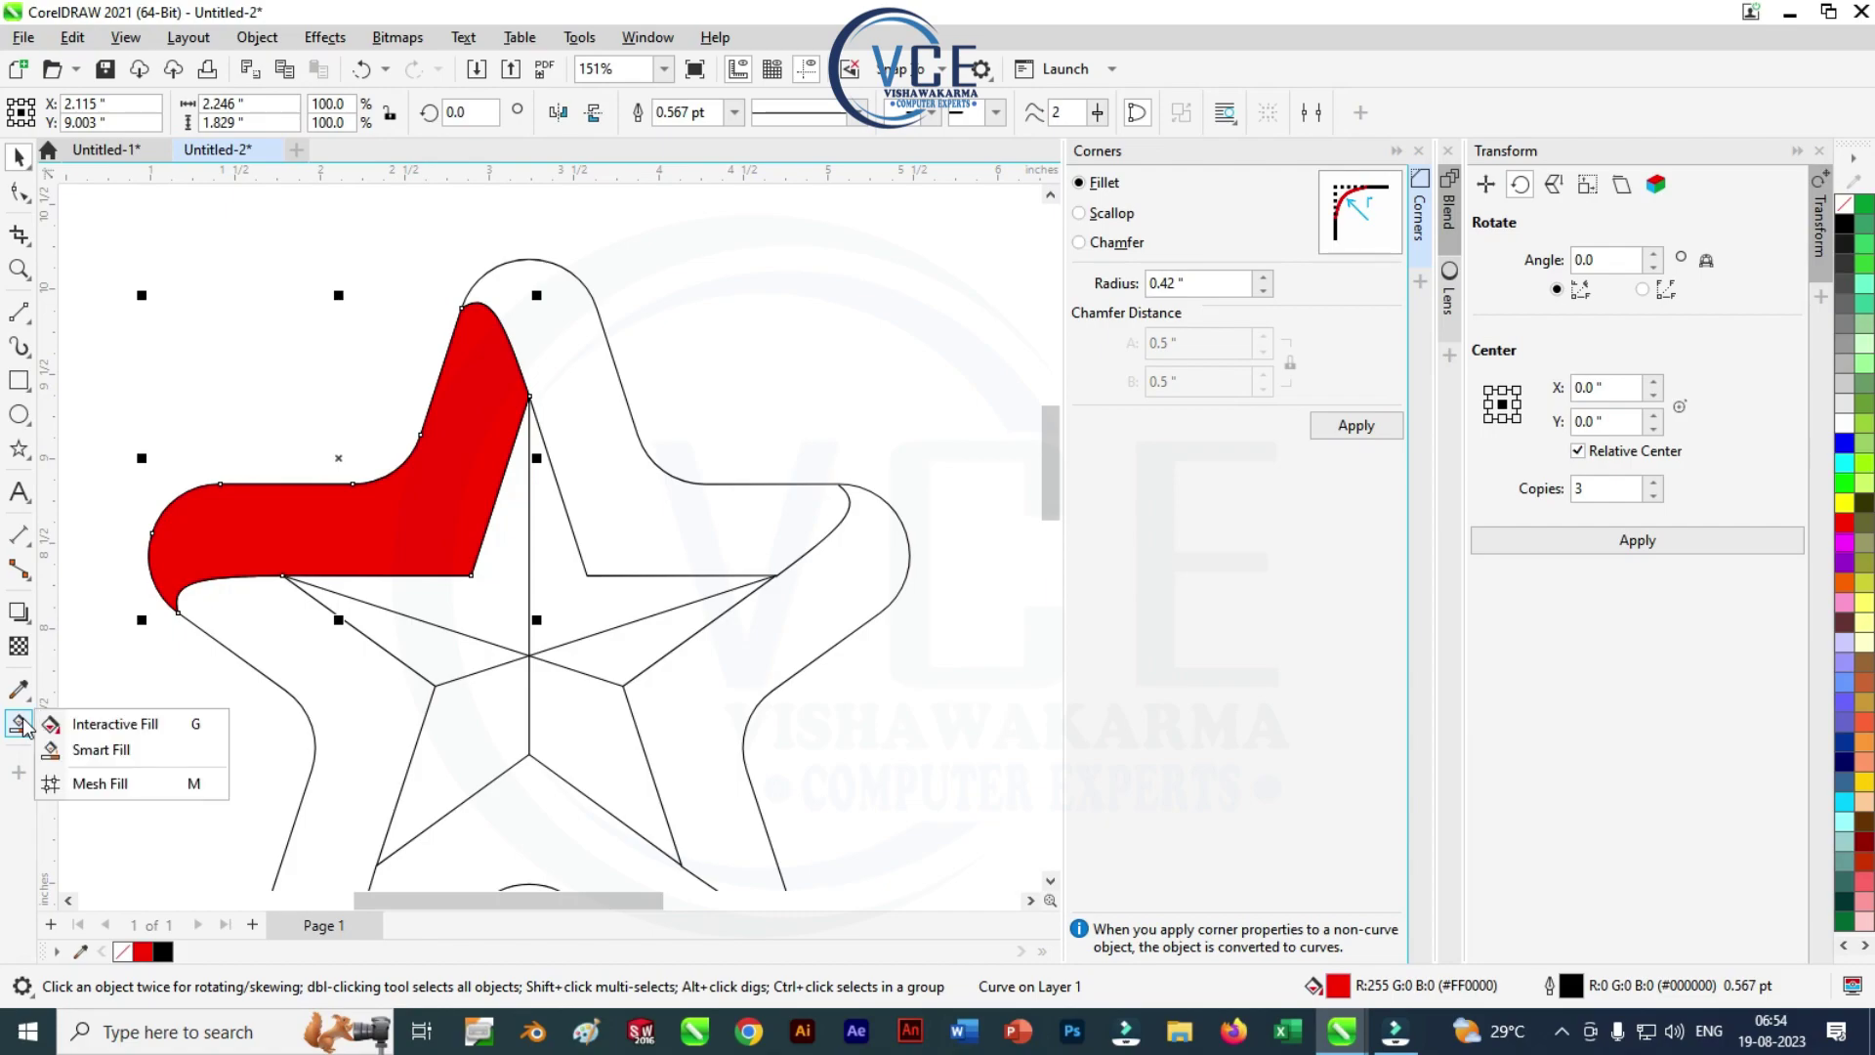
click(109, 724)
drag(197, 553, 518, 368)
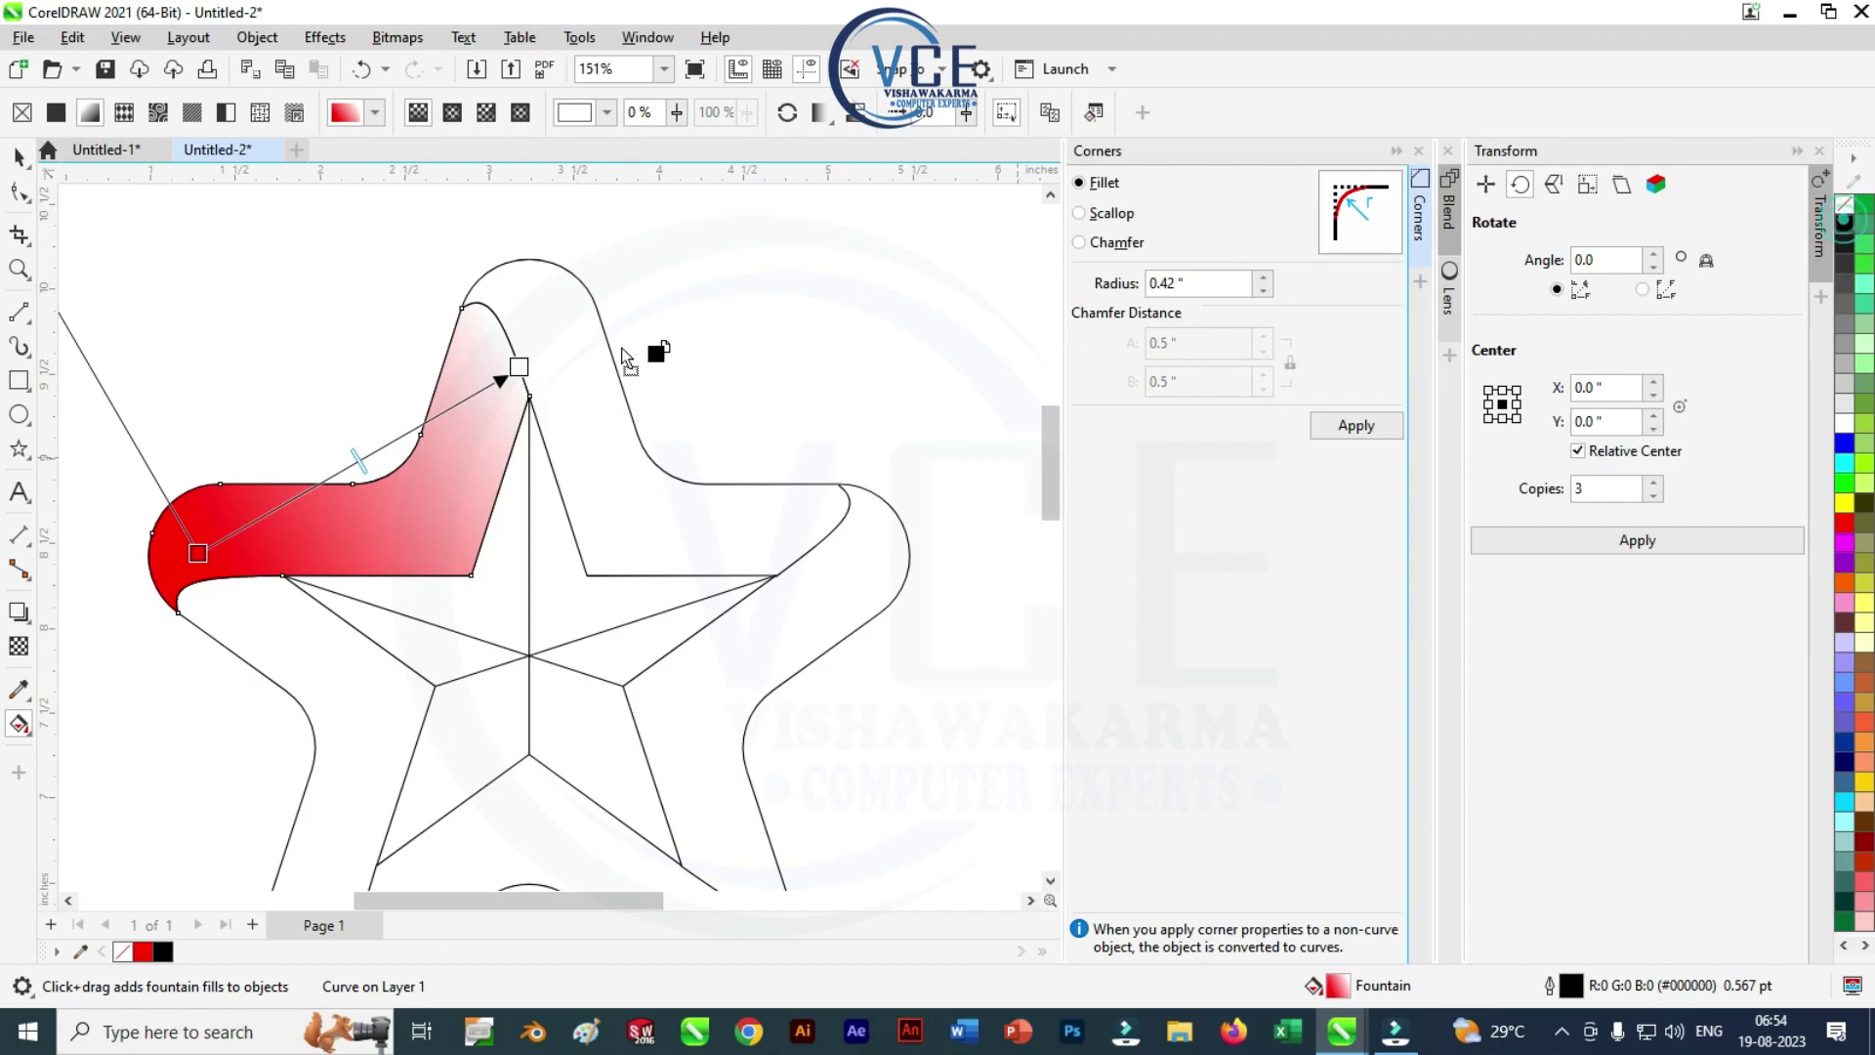
drag(519, 369, 519, 368)
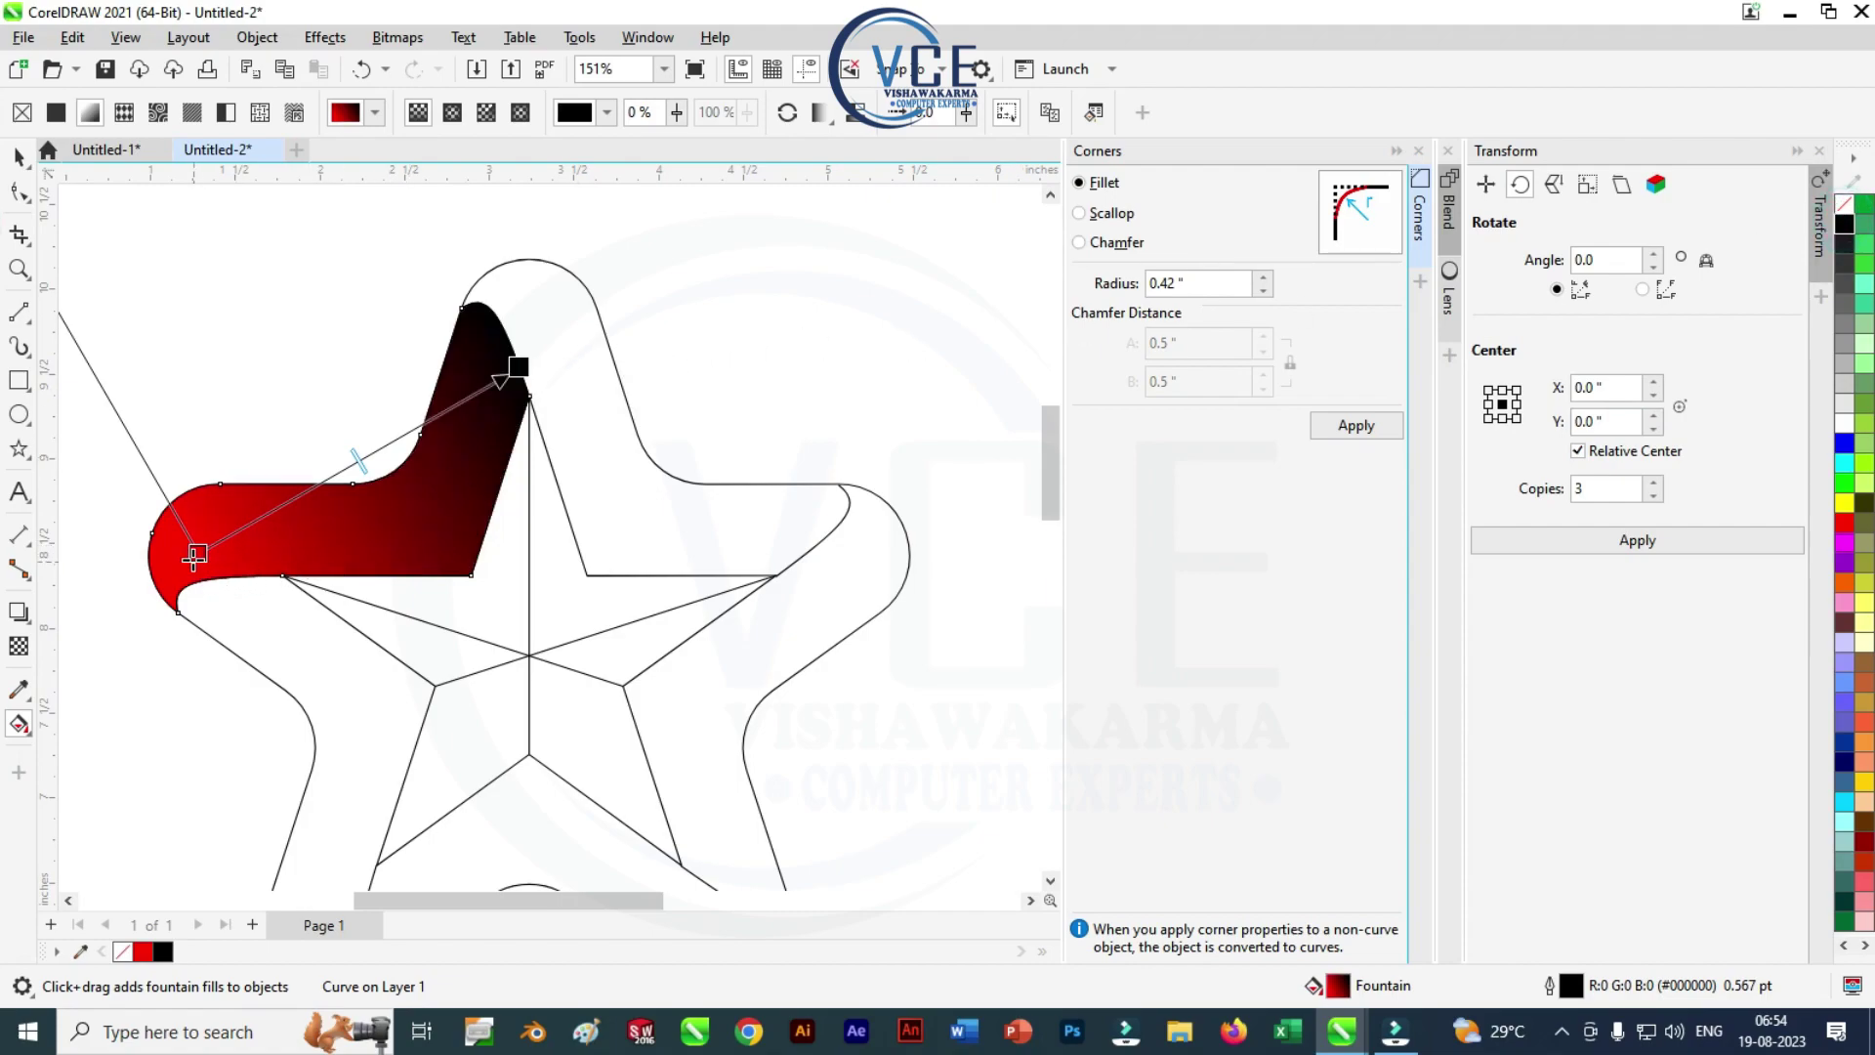
drag(193, 555, 397, 524)
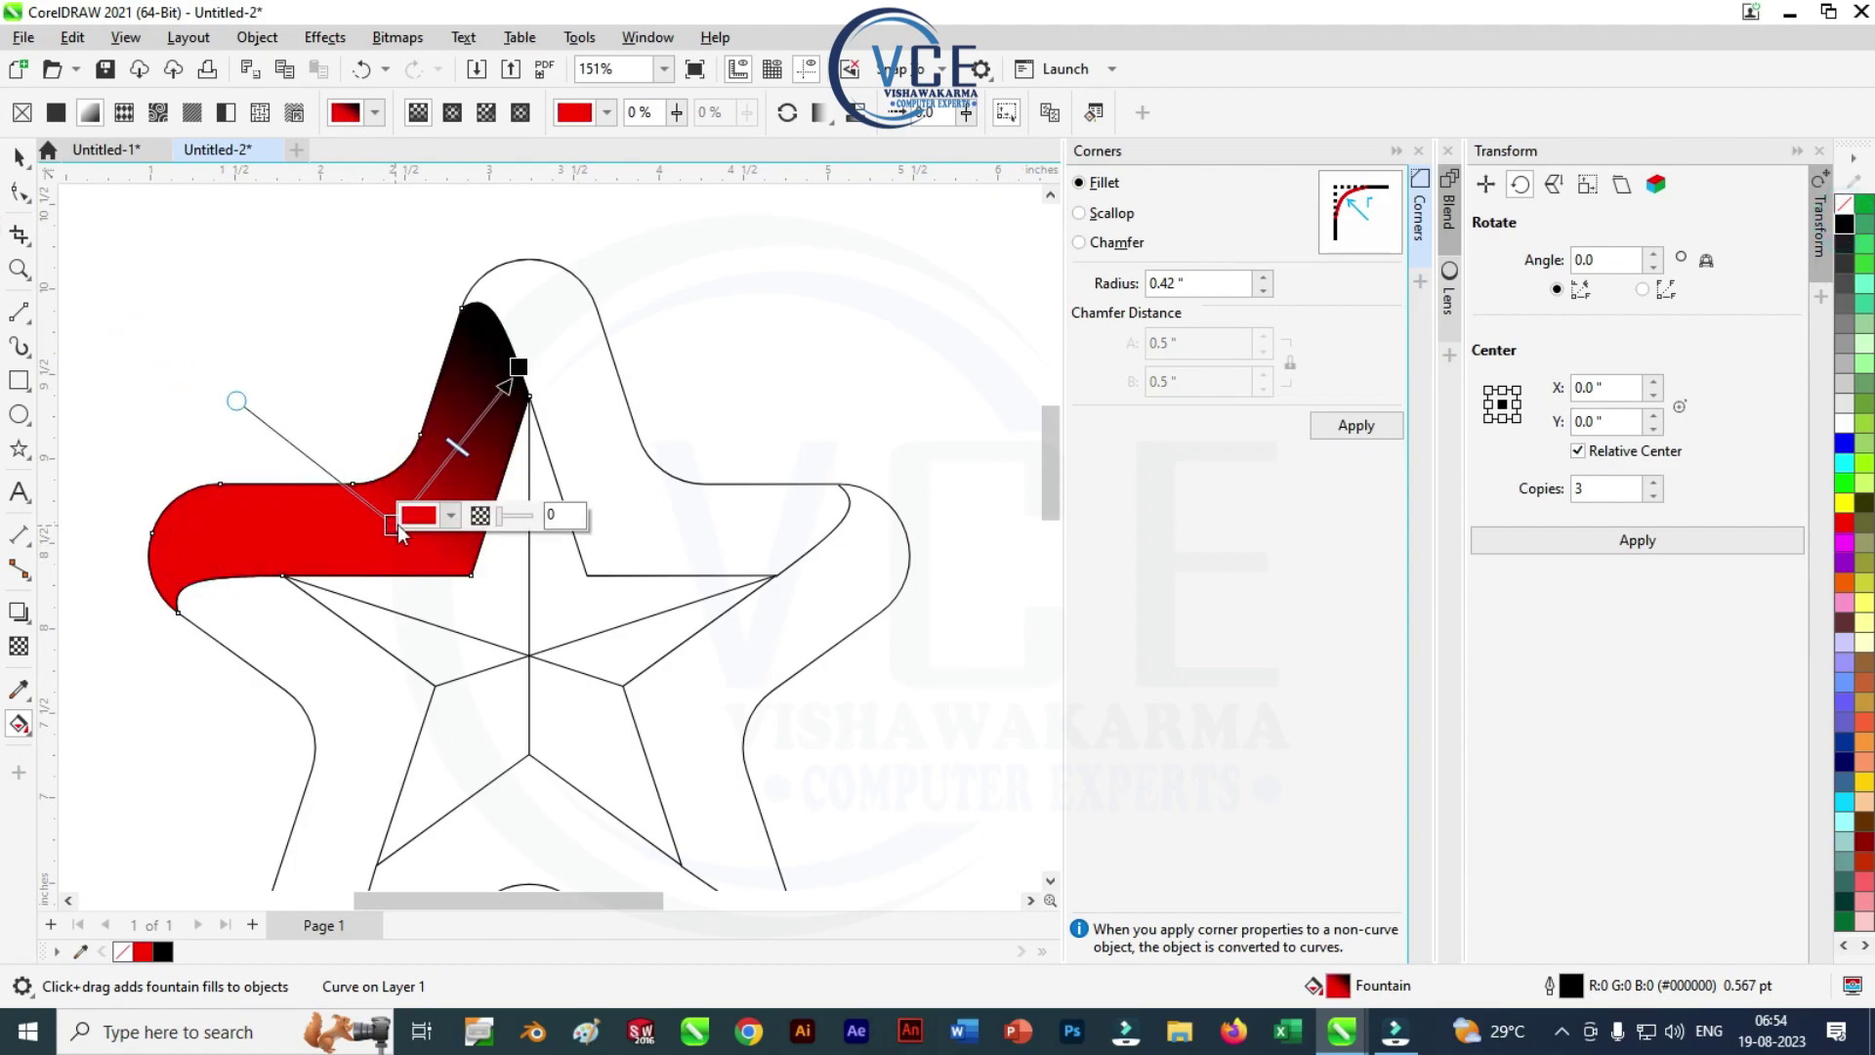
drag(519, 367, 534, 308)
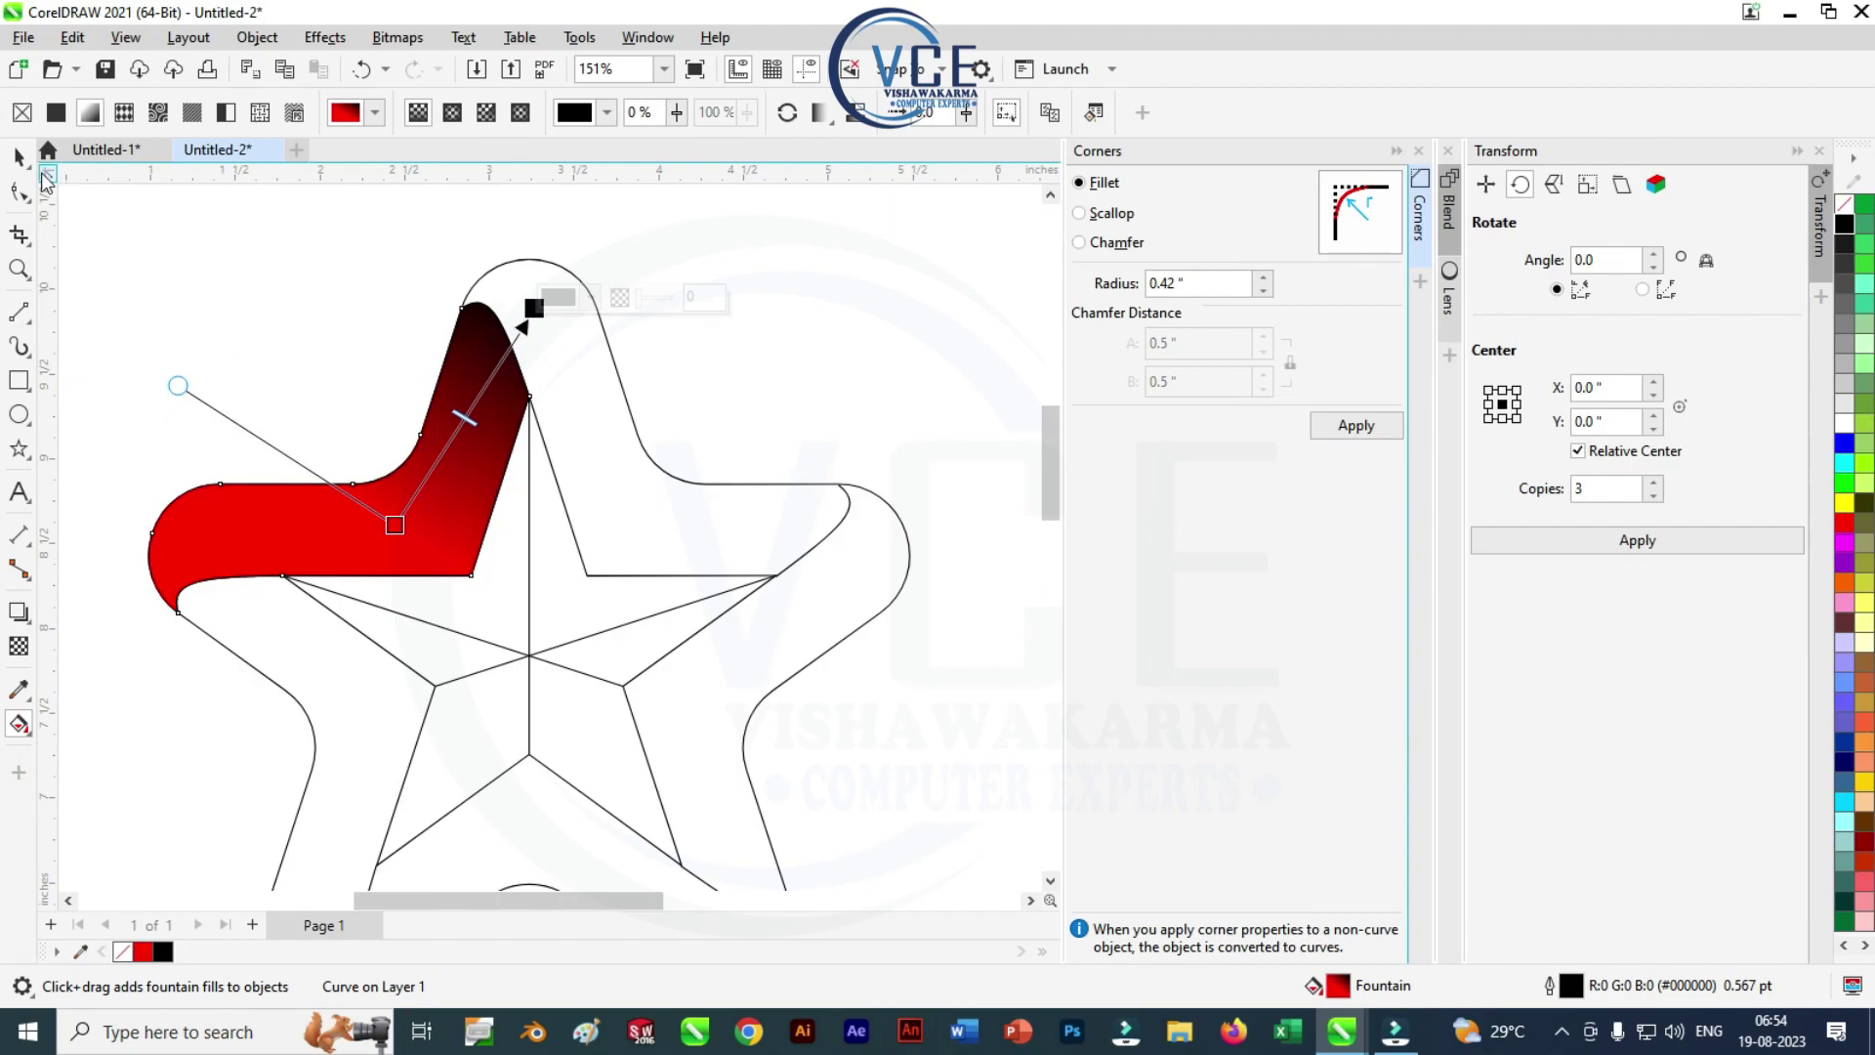
key(space)
Rotate a copy of the gradient section about 72° around the inner star's centre and repeat the copy three times to complete the star
scroll(166, 285, down, 2)
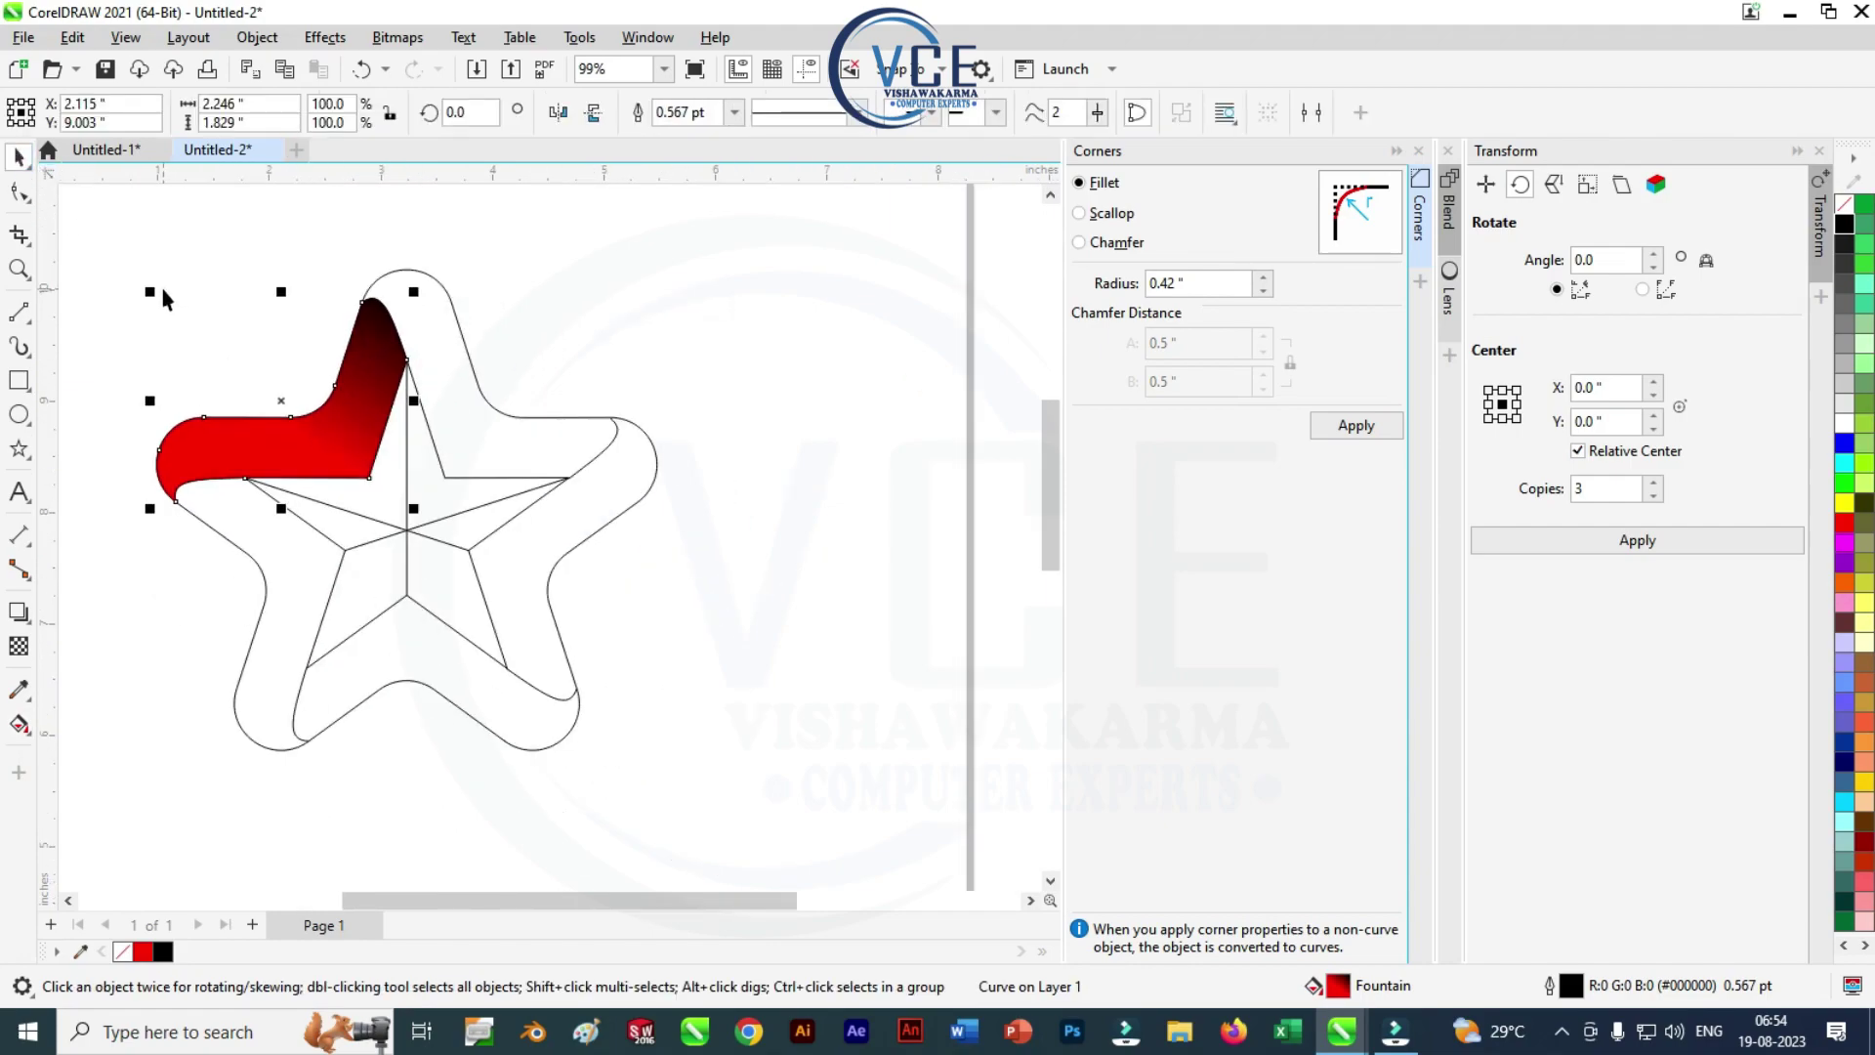
click(337, 439)
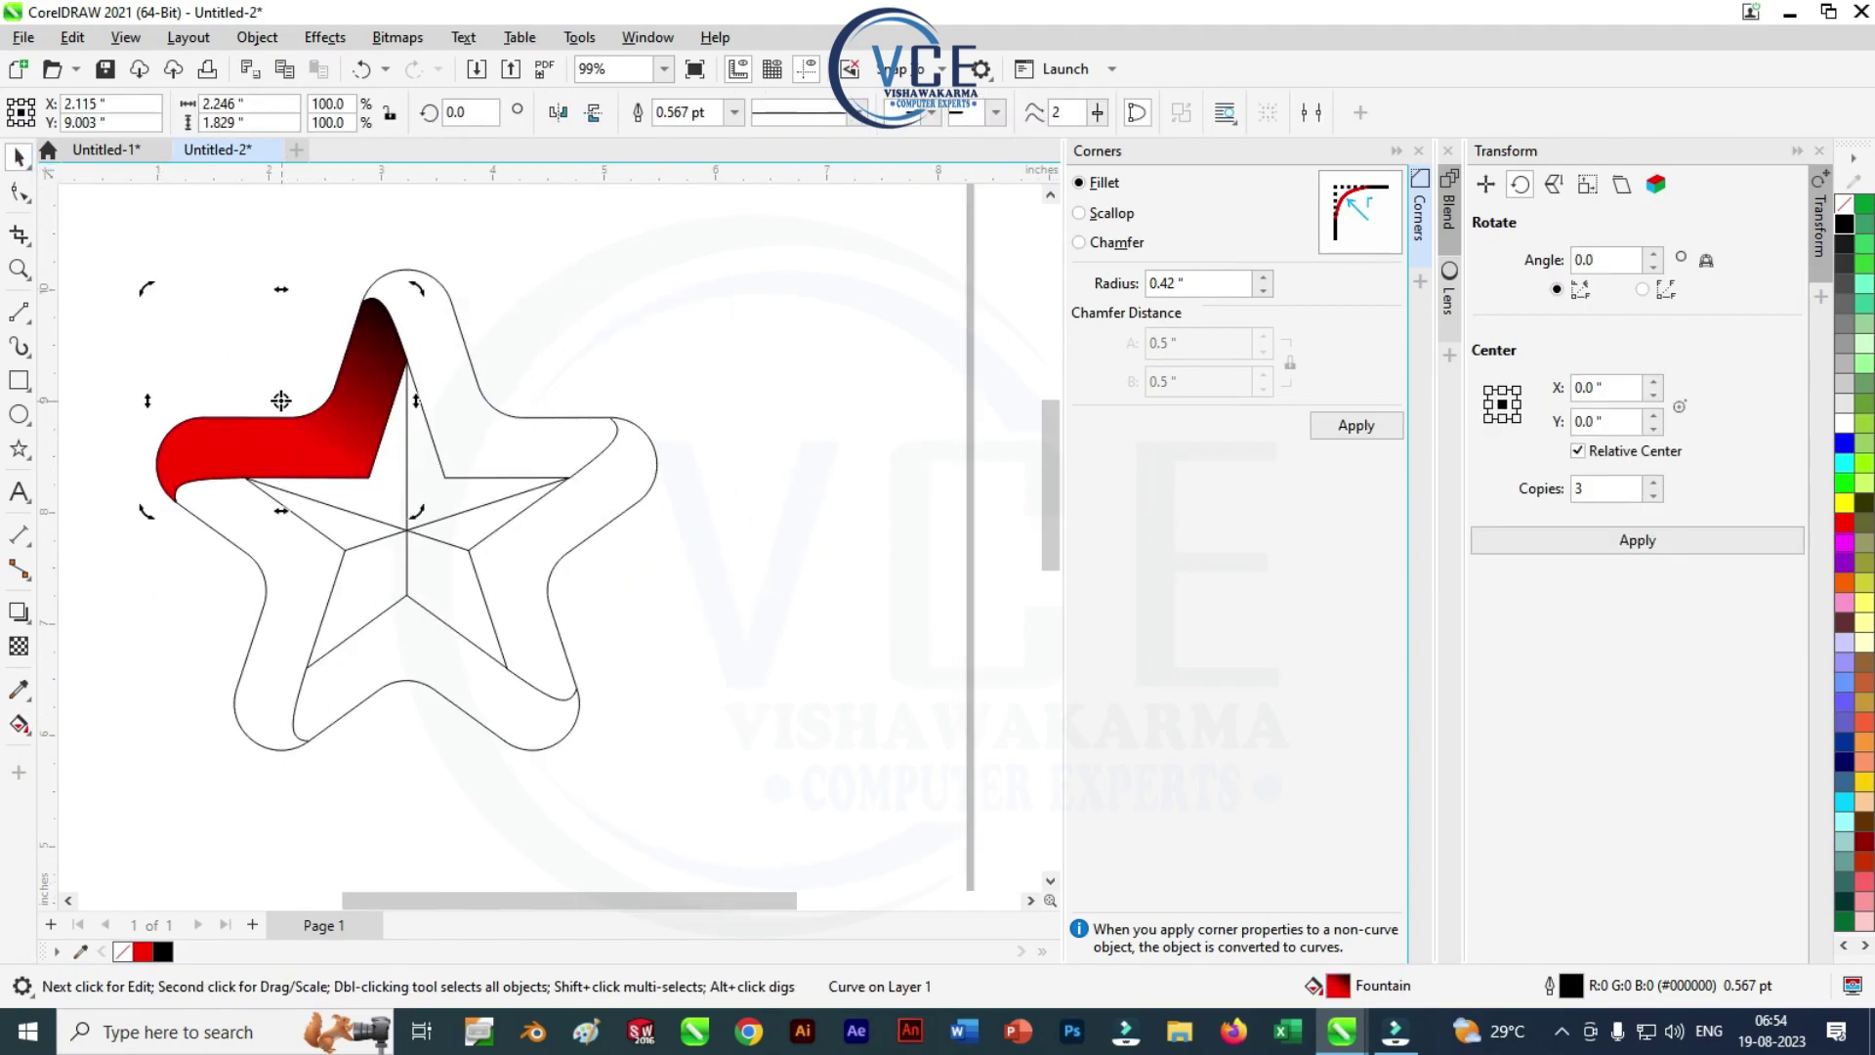
drag(281, 400, 406, 529)
drag(418, 290, 69, 408)
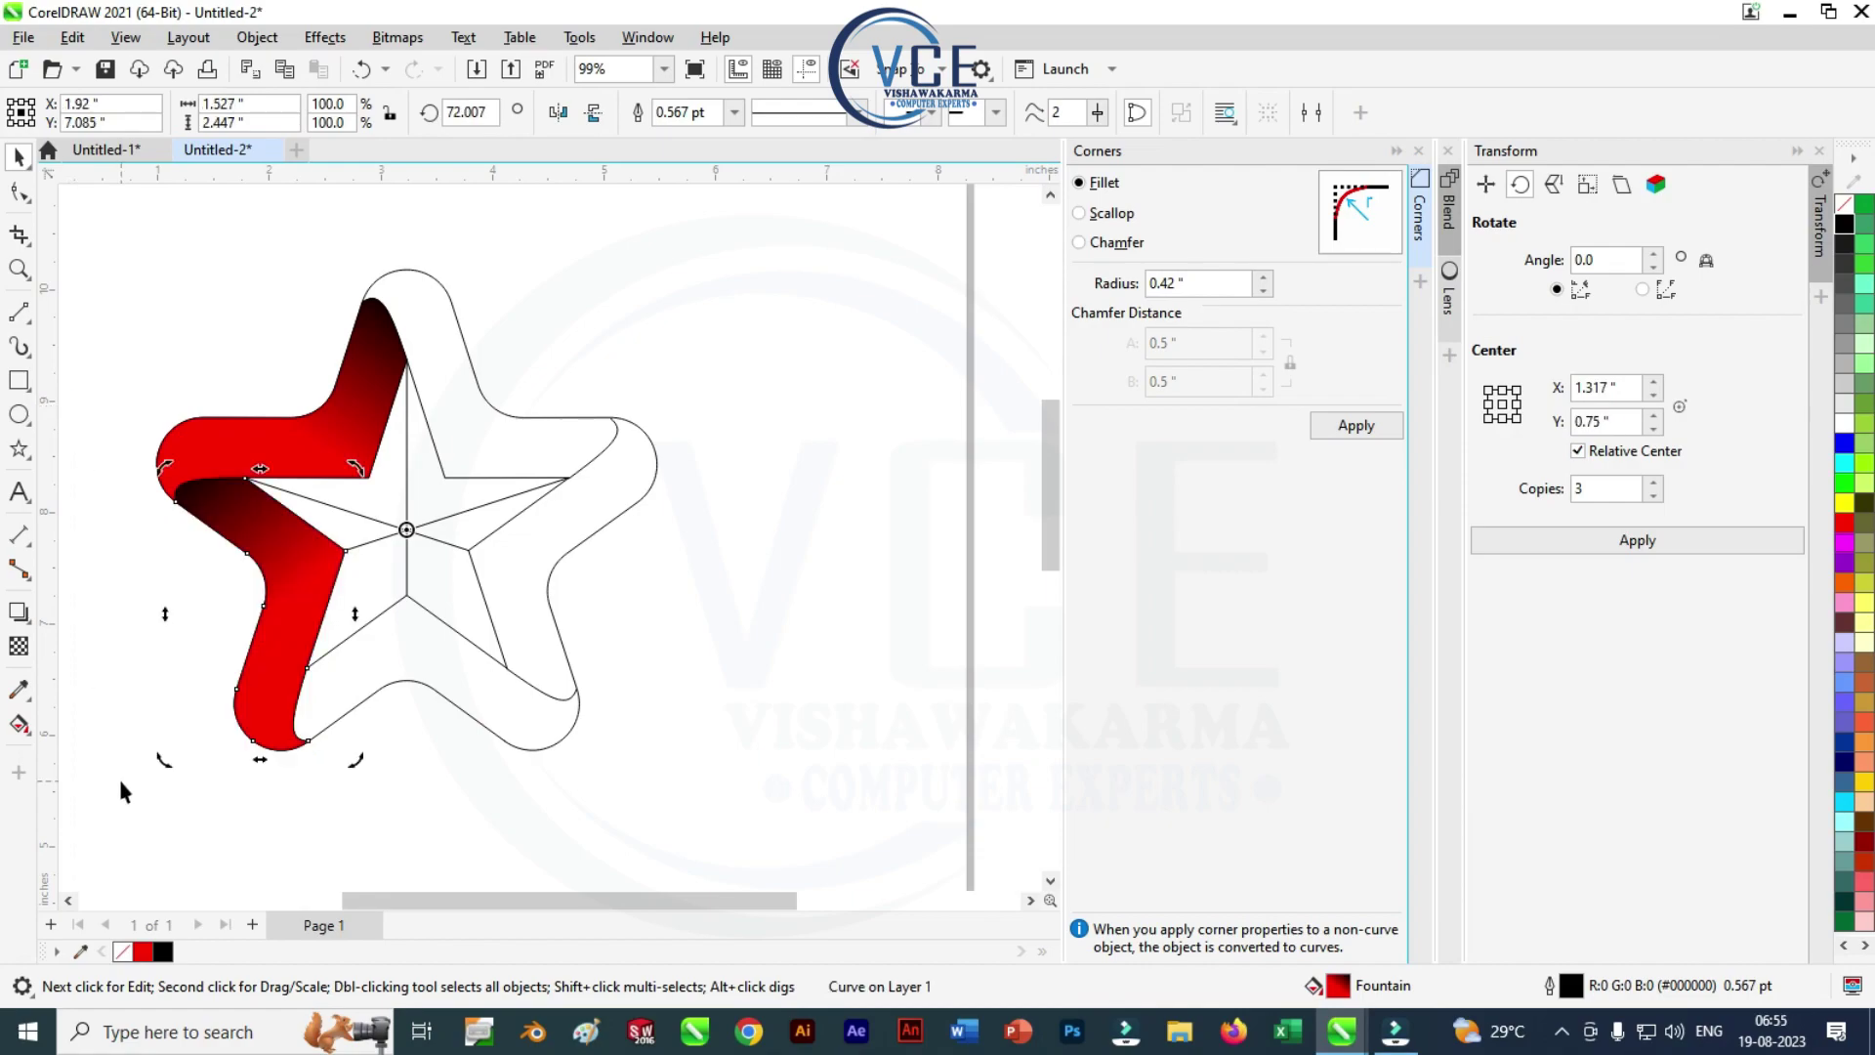
key(ctrl+r)
key(ctrl+r)
key(ctrl+r)
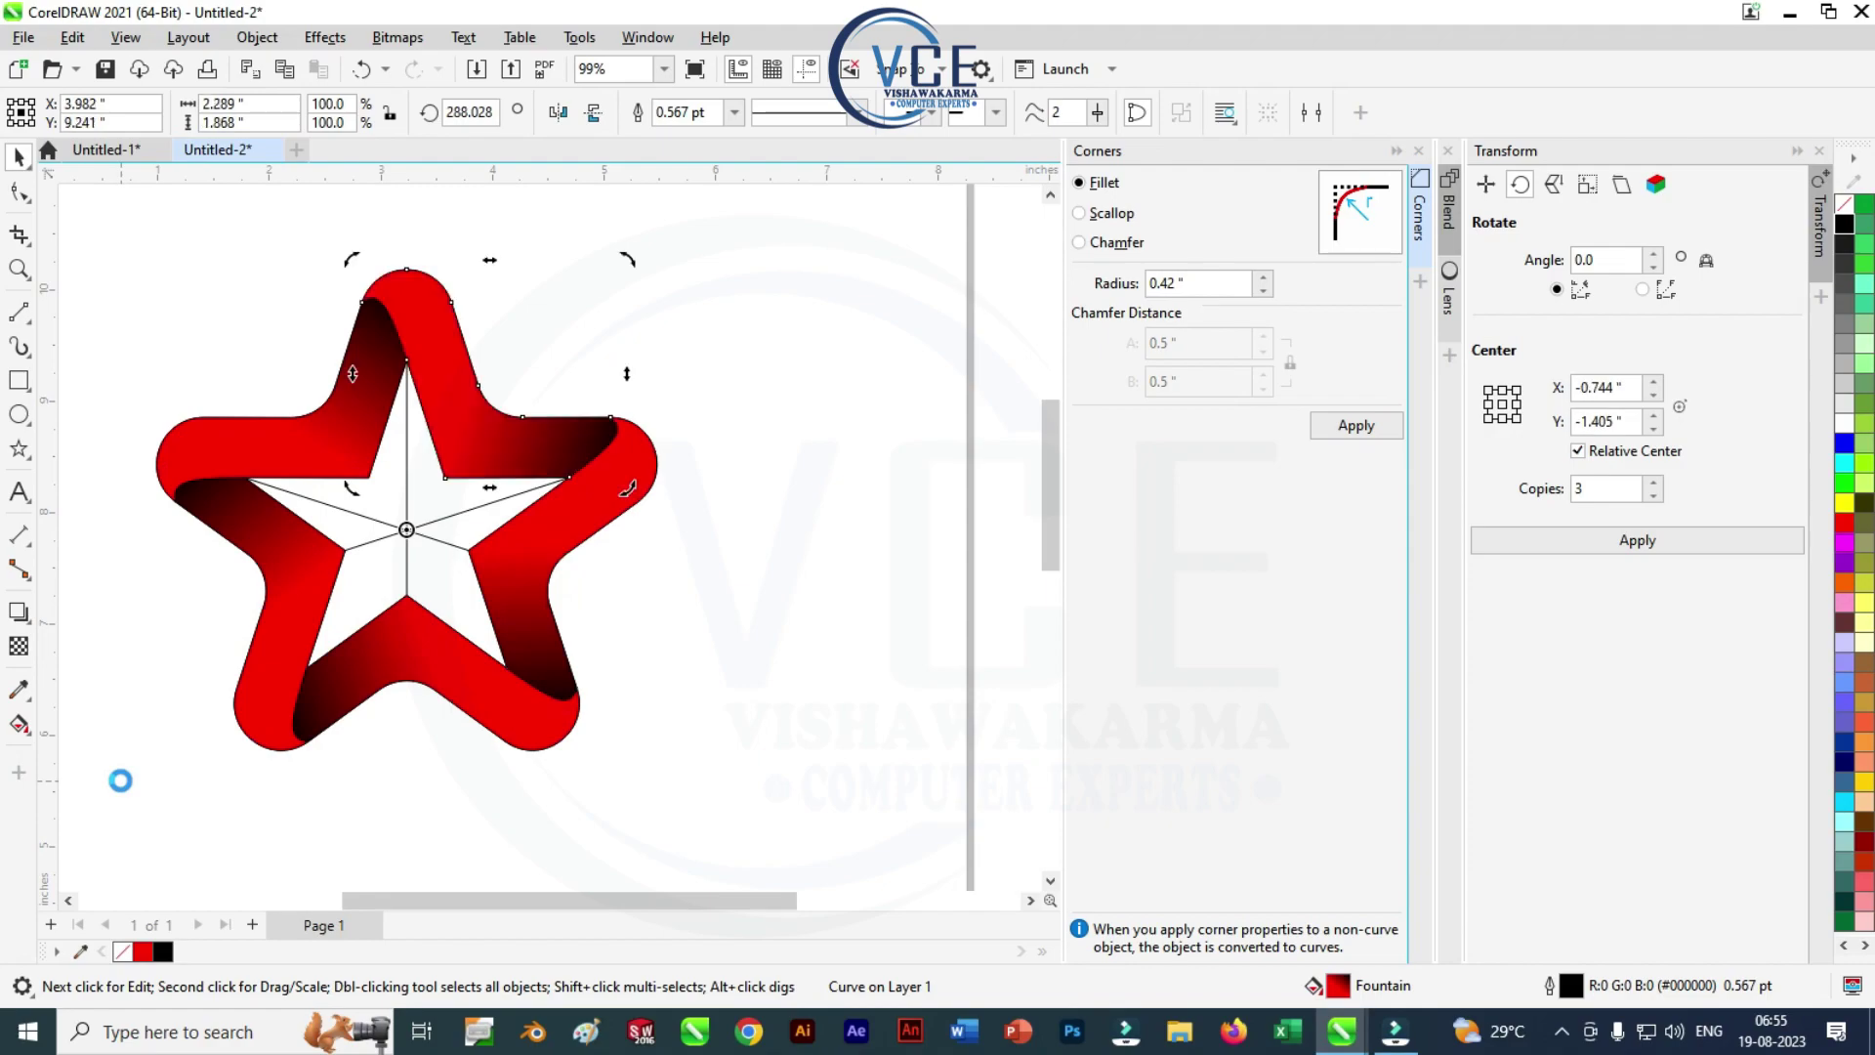
click(119, 357)
Move the upper-right gradient section clear of the outline drawing and repeat the same displacement on the other four sections to reassemble the star
scroll(136, 371, down, 1)
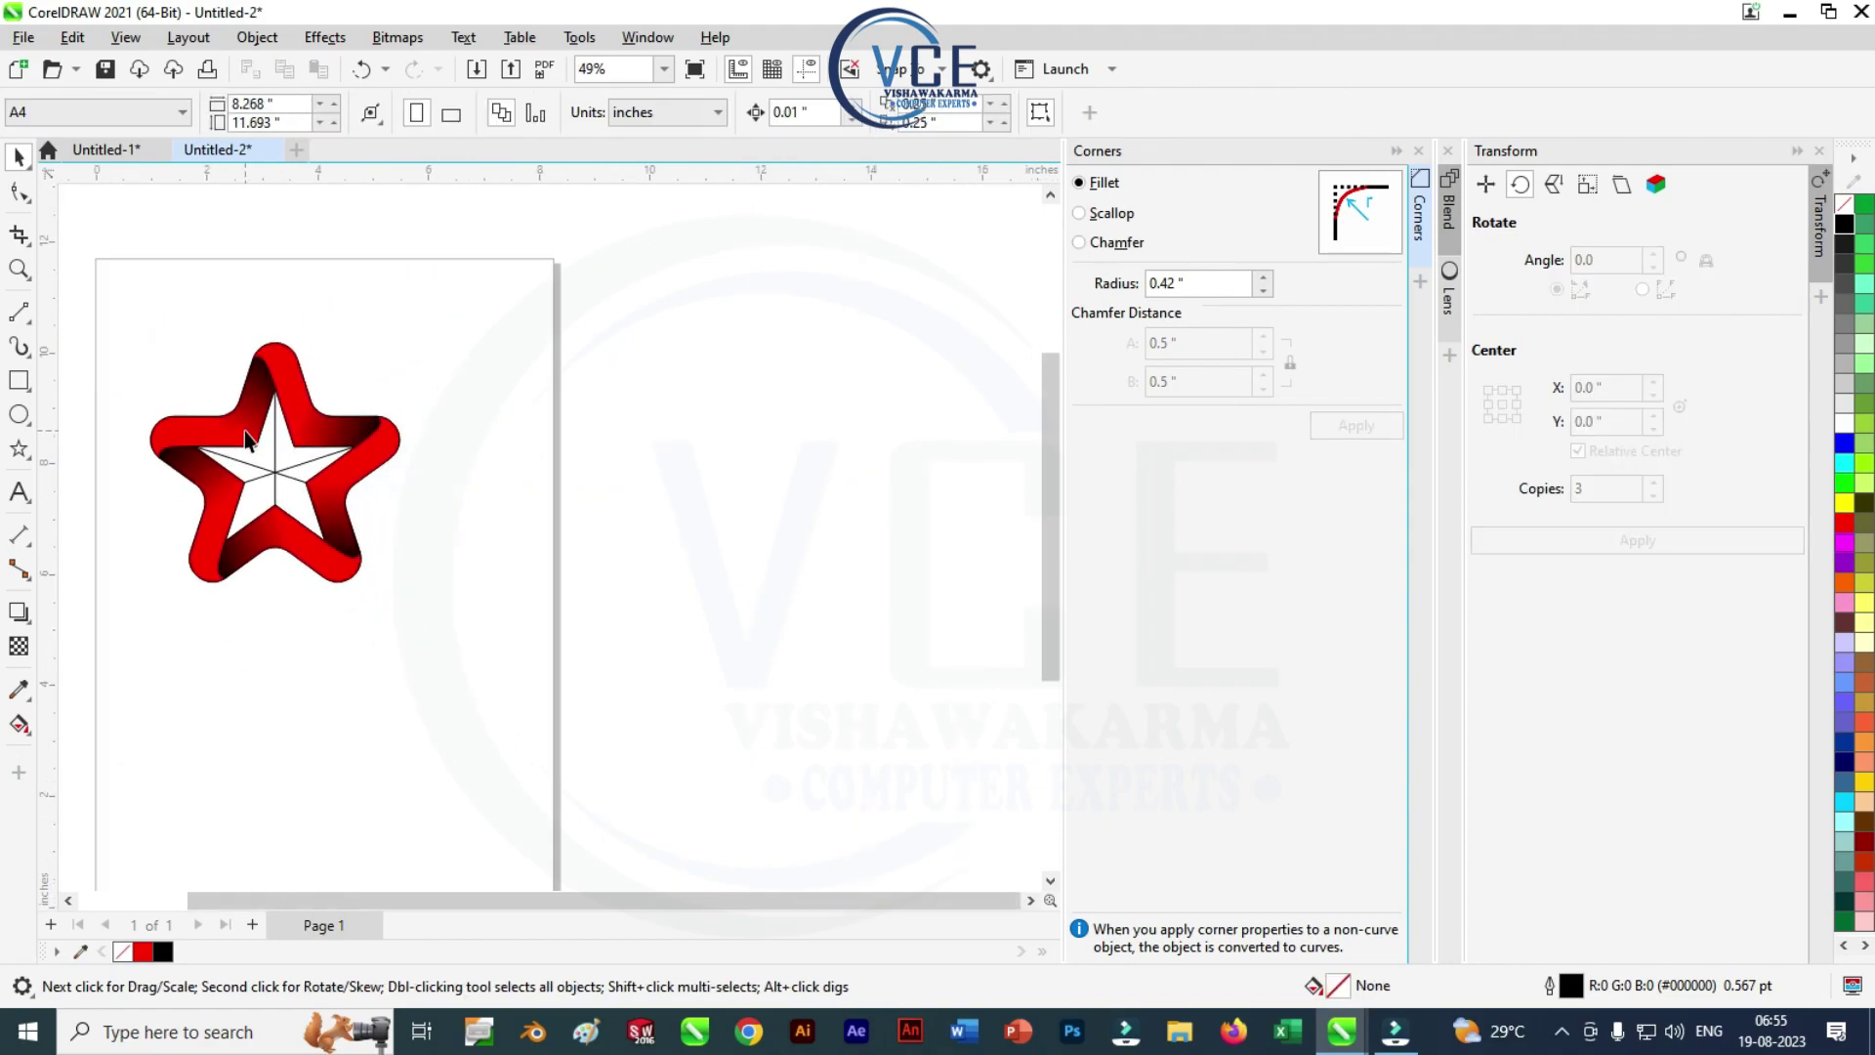
scroll(255, 442, right, 1)
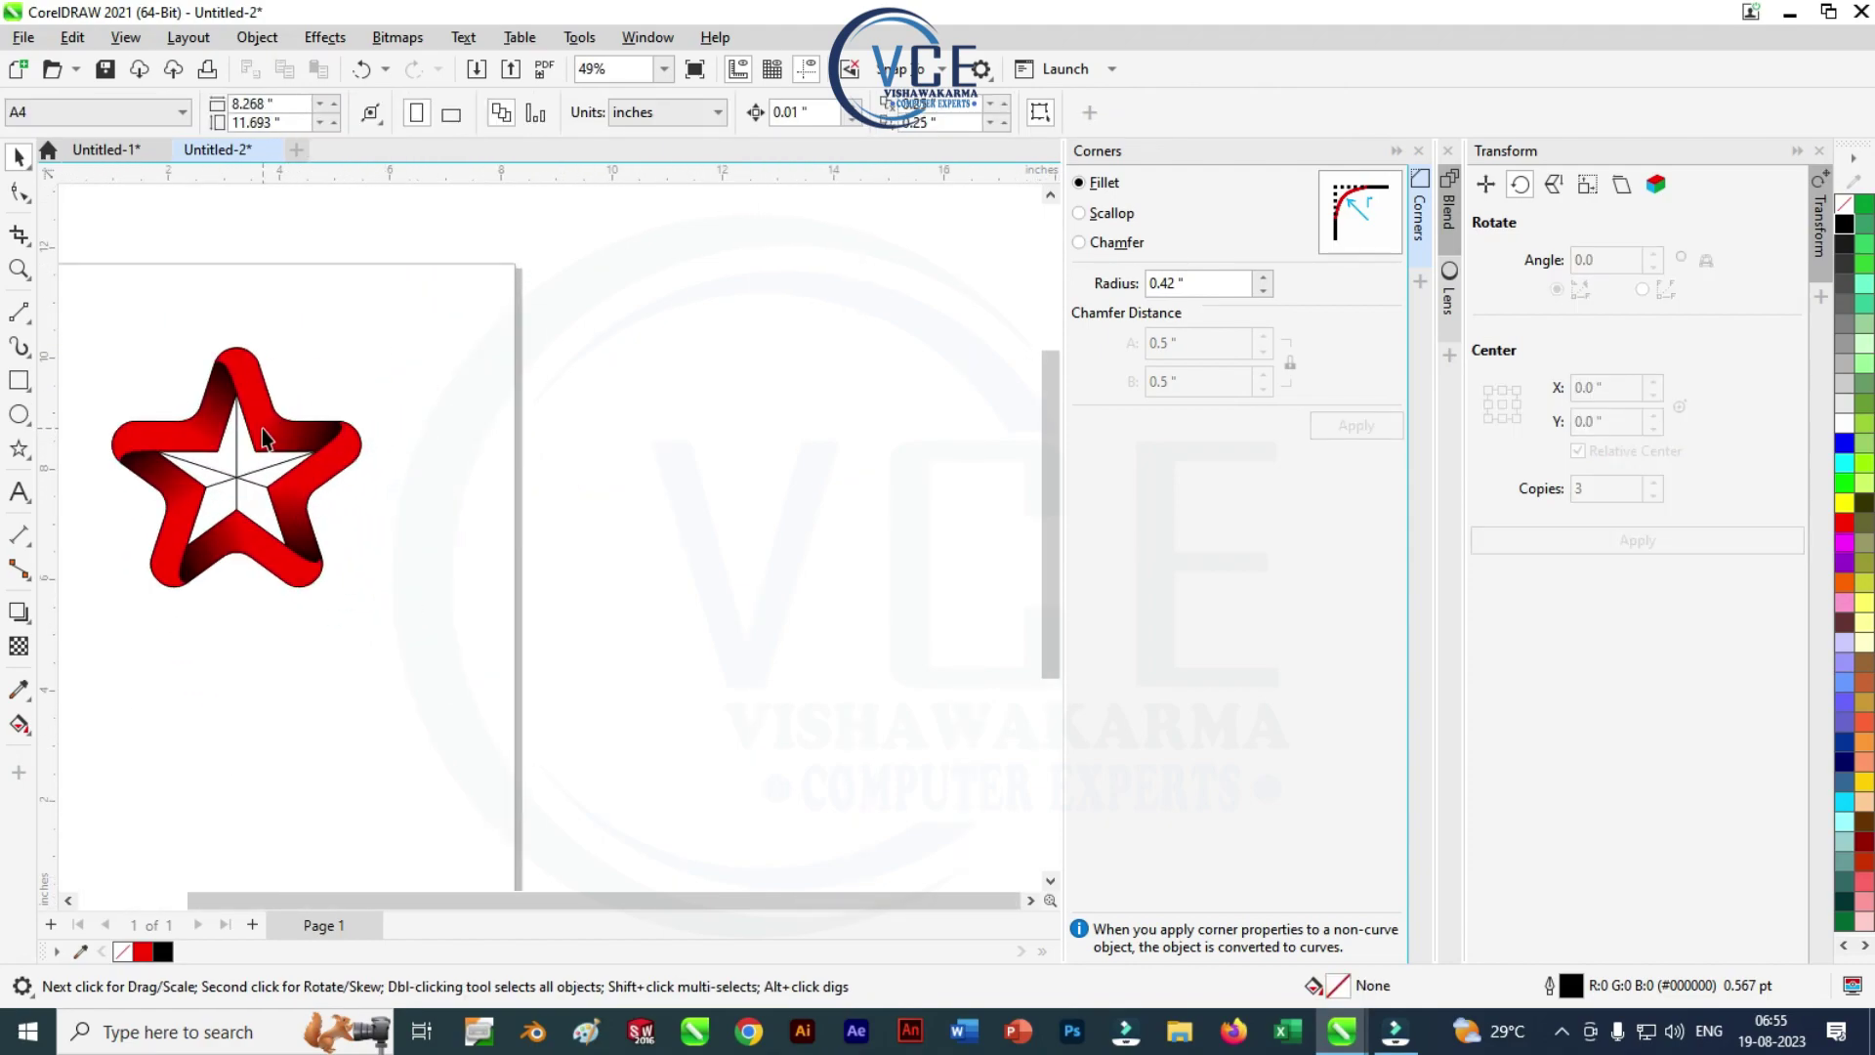
drag(262, 427, 537, 412)
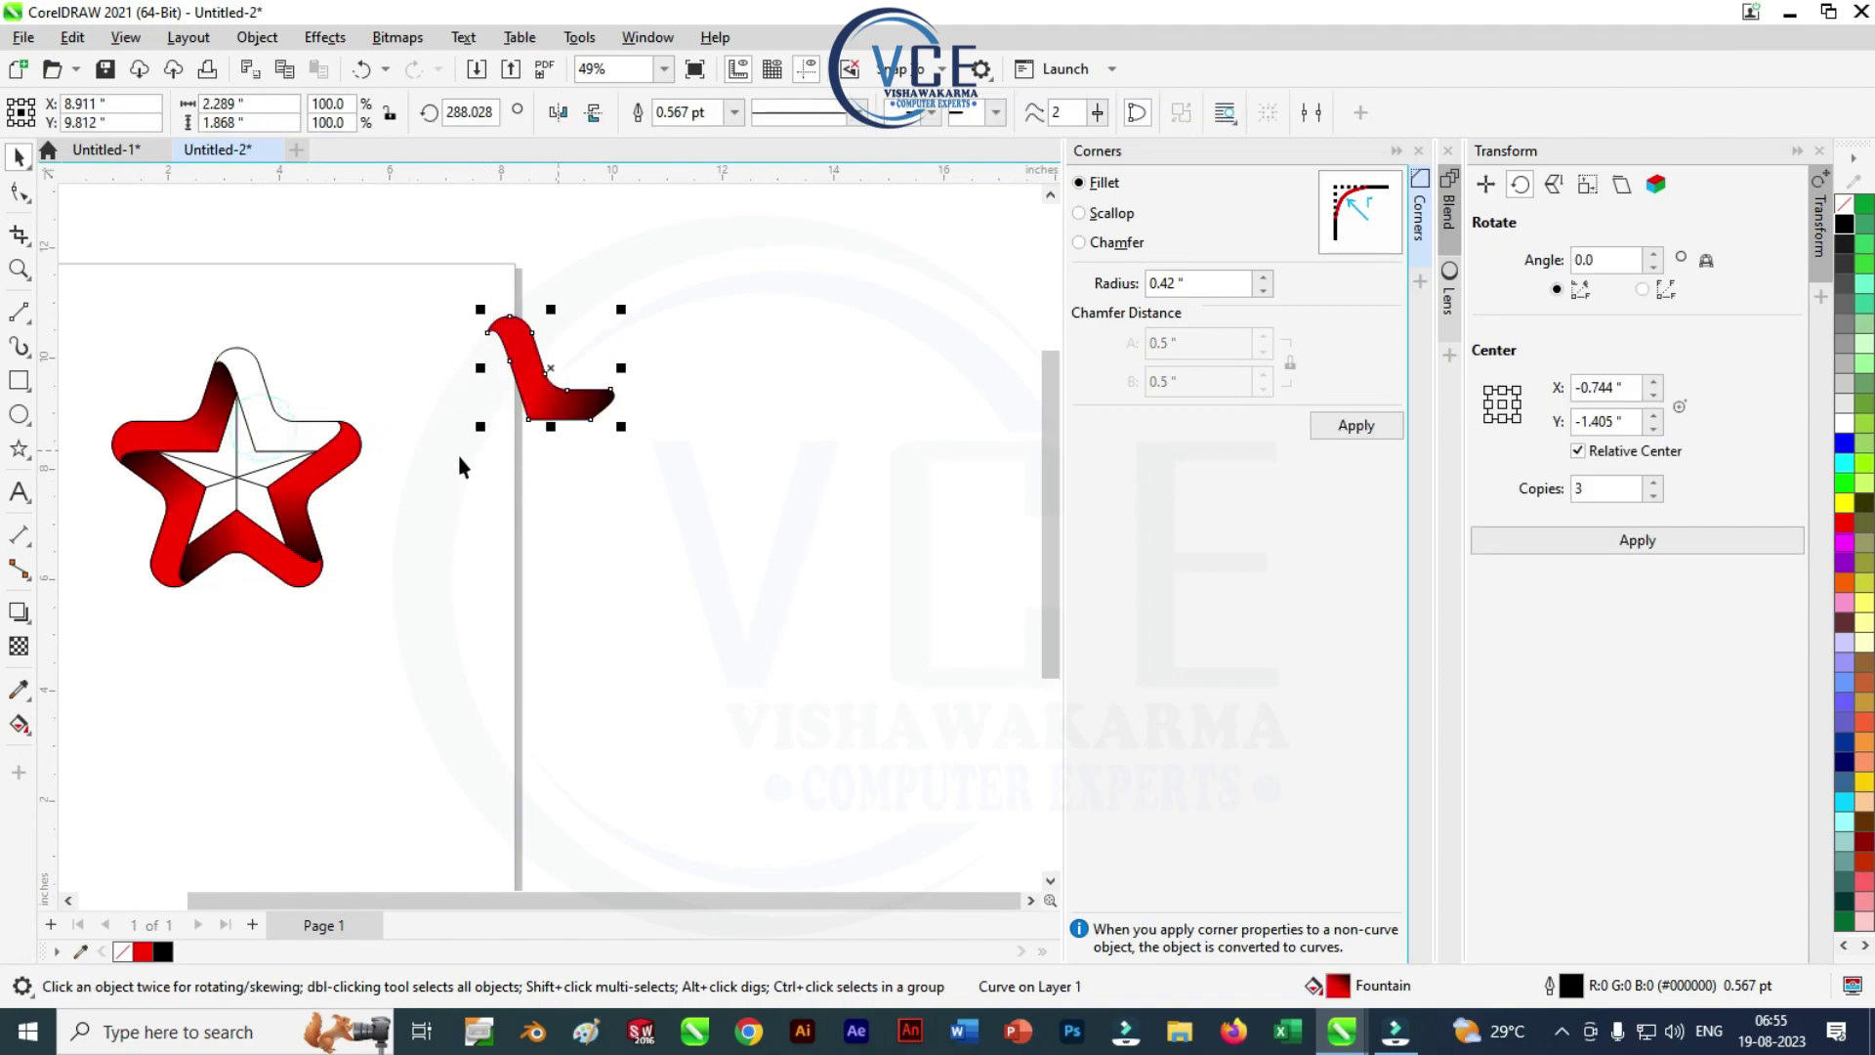
click(326, 465)
key(ctrl+r)
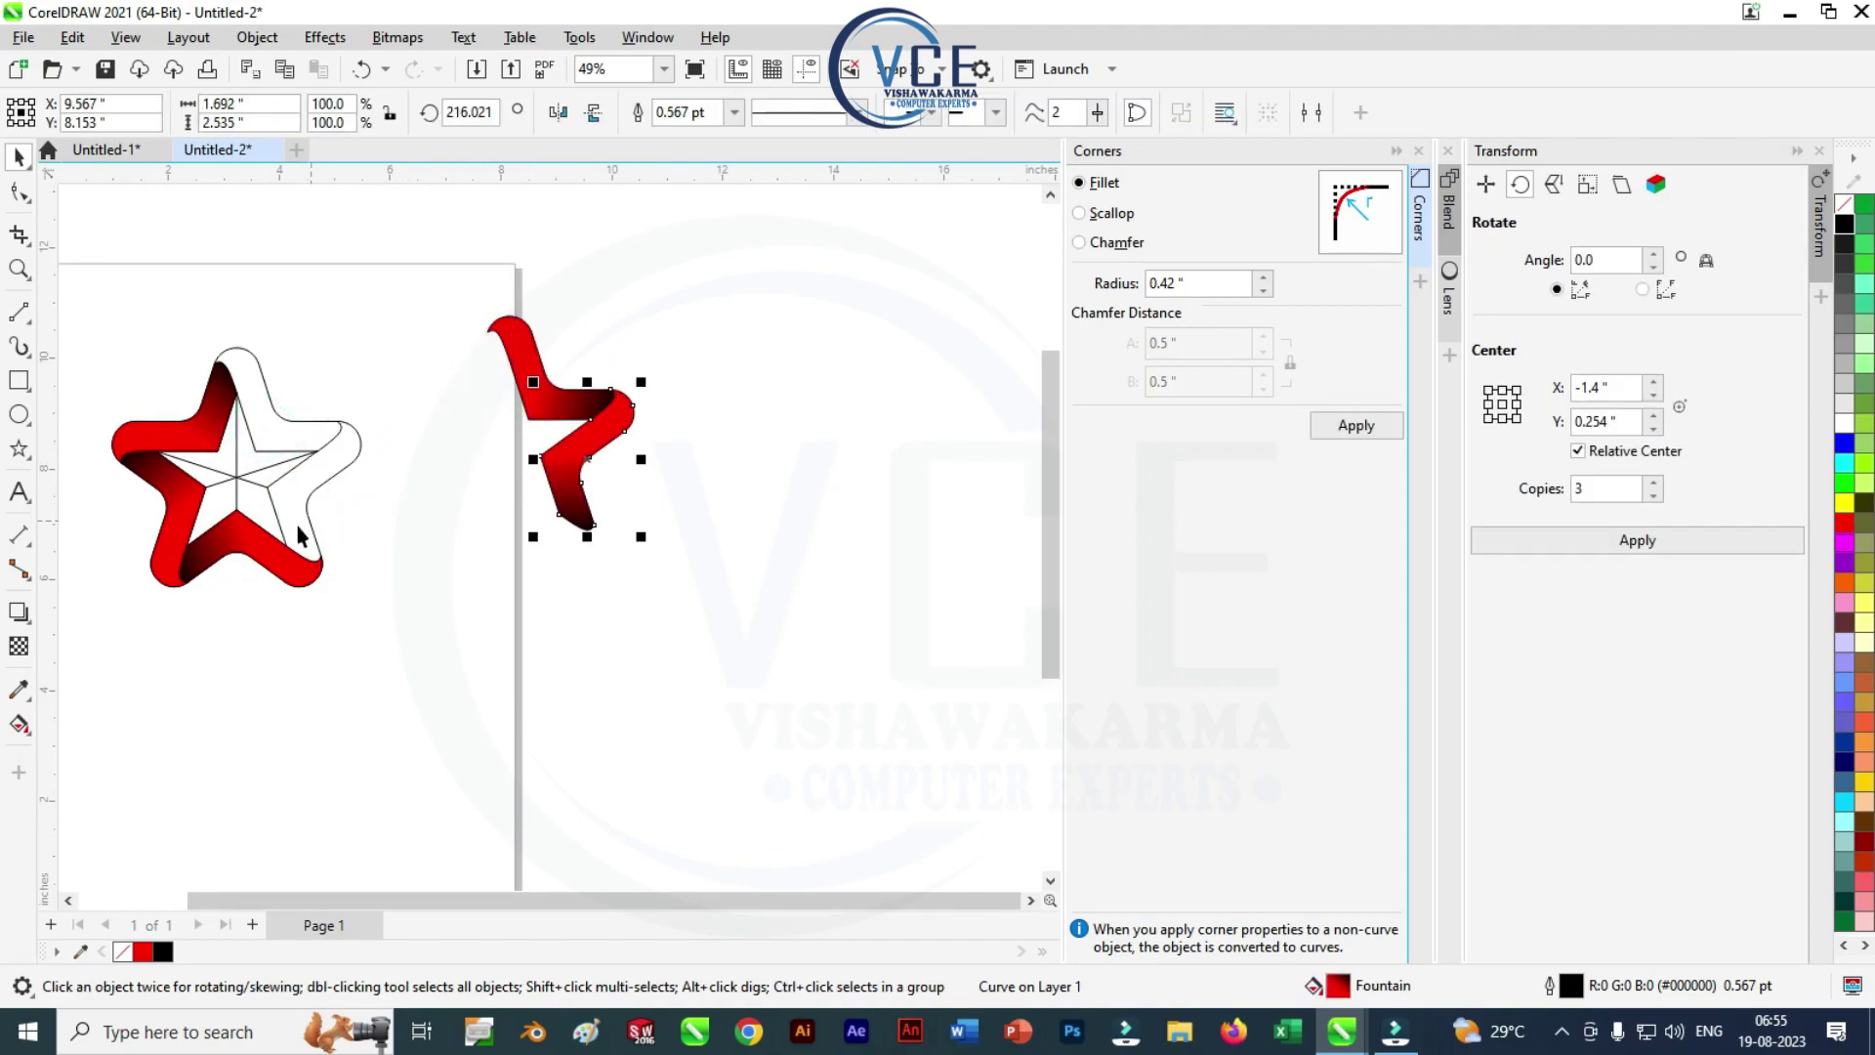
click(264, 547)
key(ctrl+r)
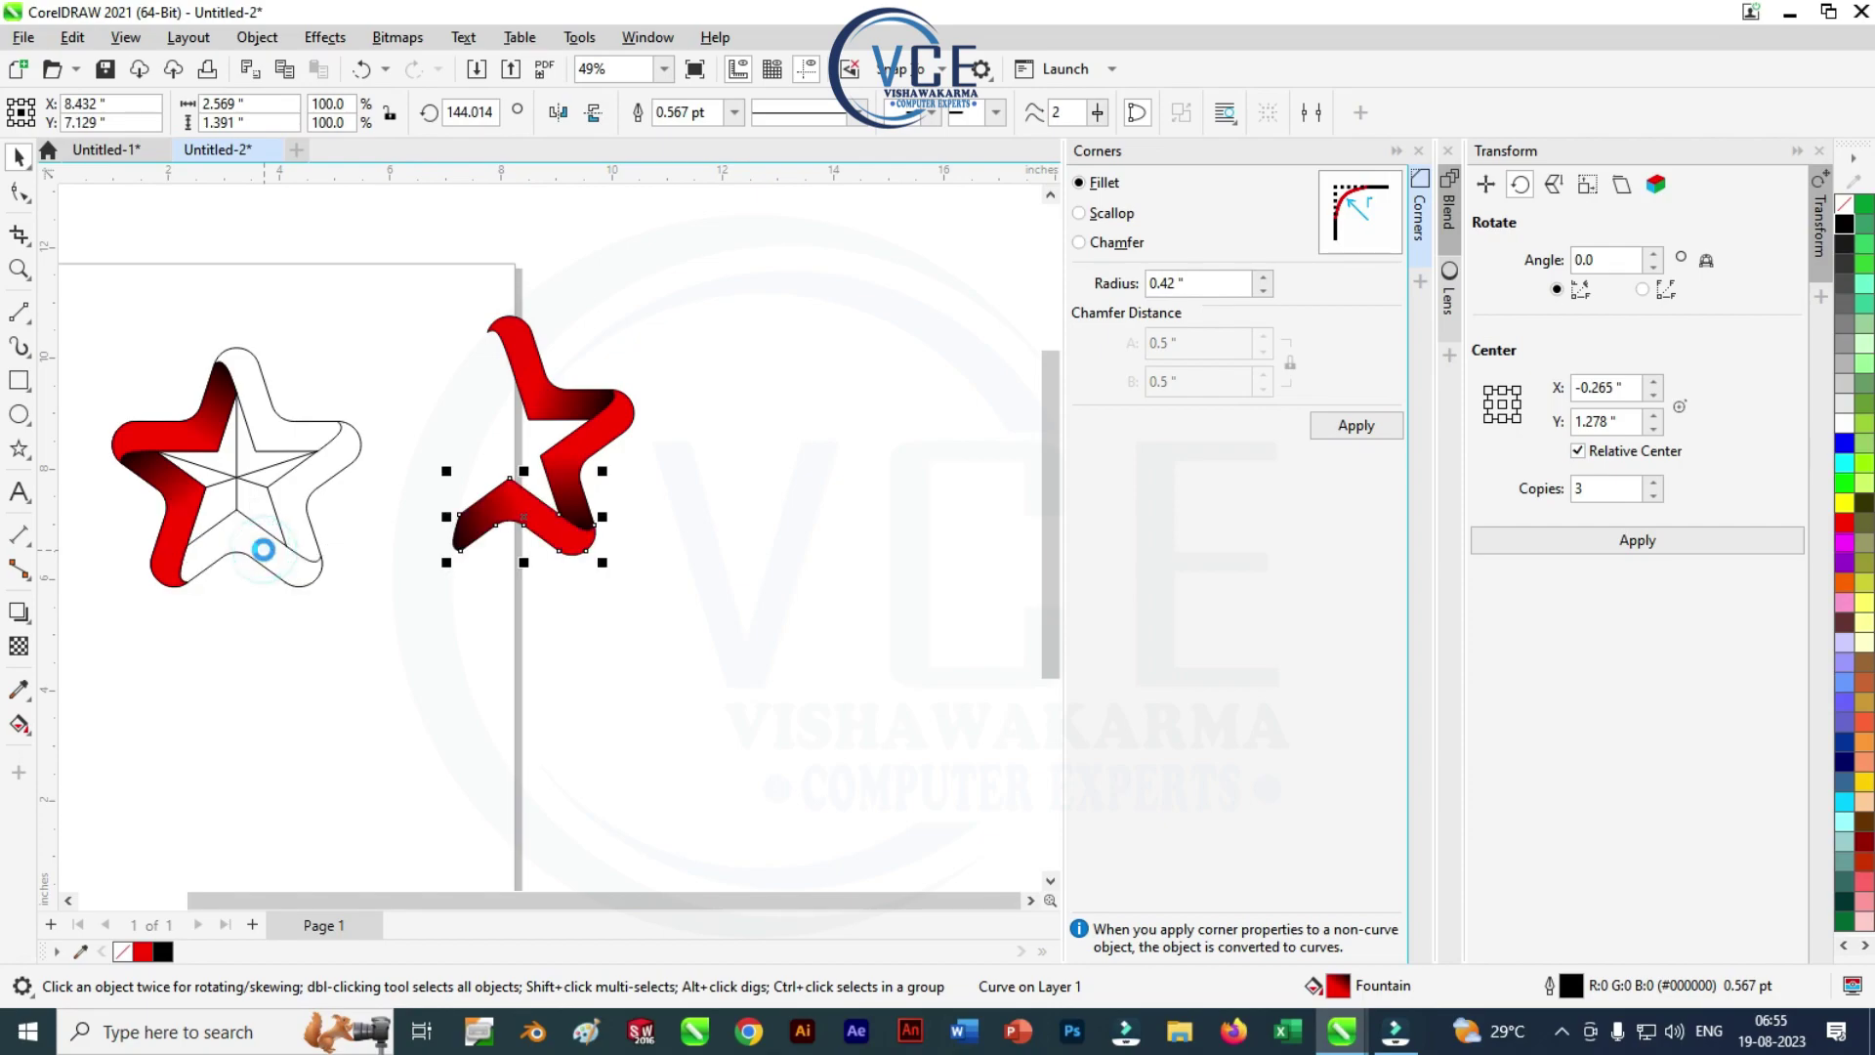
click(153, 558)
key(ctrl+r)
click(186, 441)
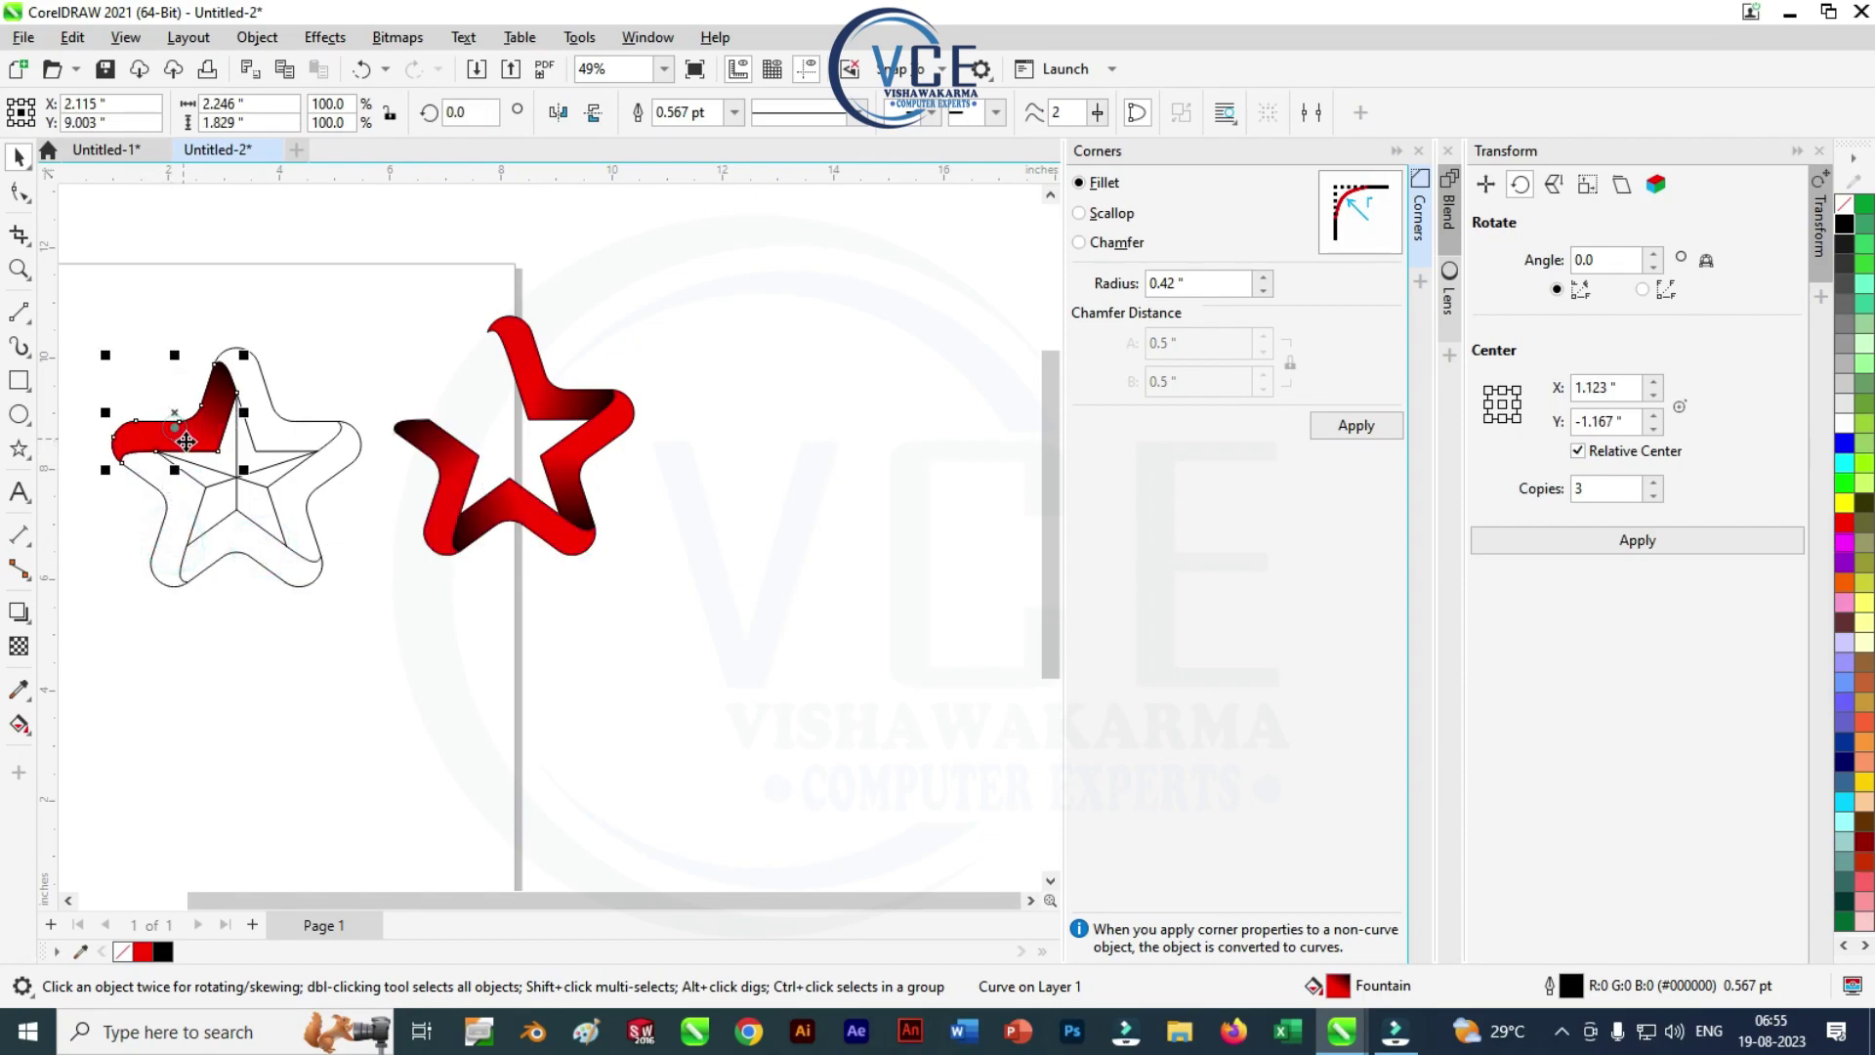
key(ctrl+r)
scroll(552, 336, up, 1)
click(561, 330)
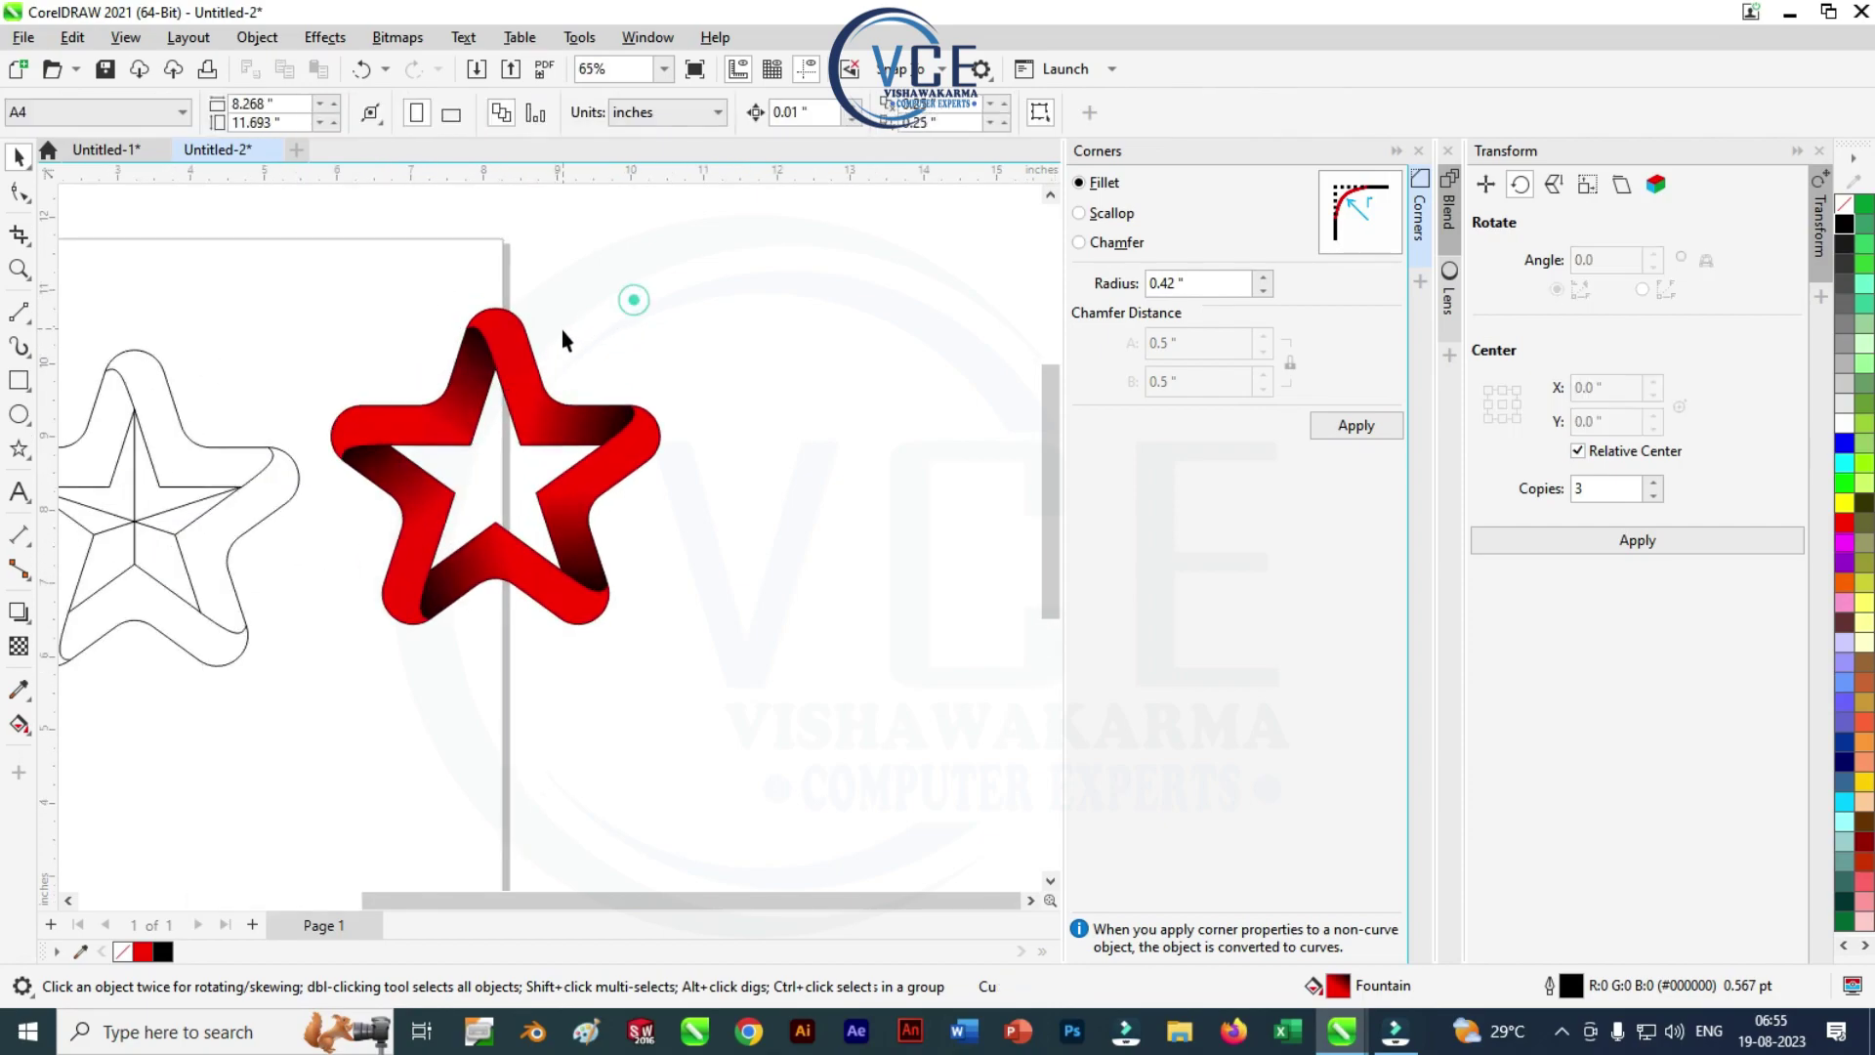
Change the red end of the lower-left section's fountain fill to cyan with the Interactive Fill tool
scroll(532, 396, up, 2)
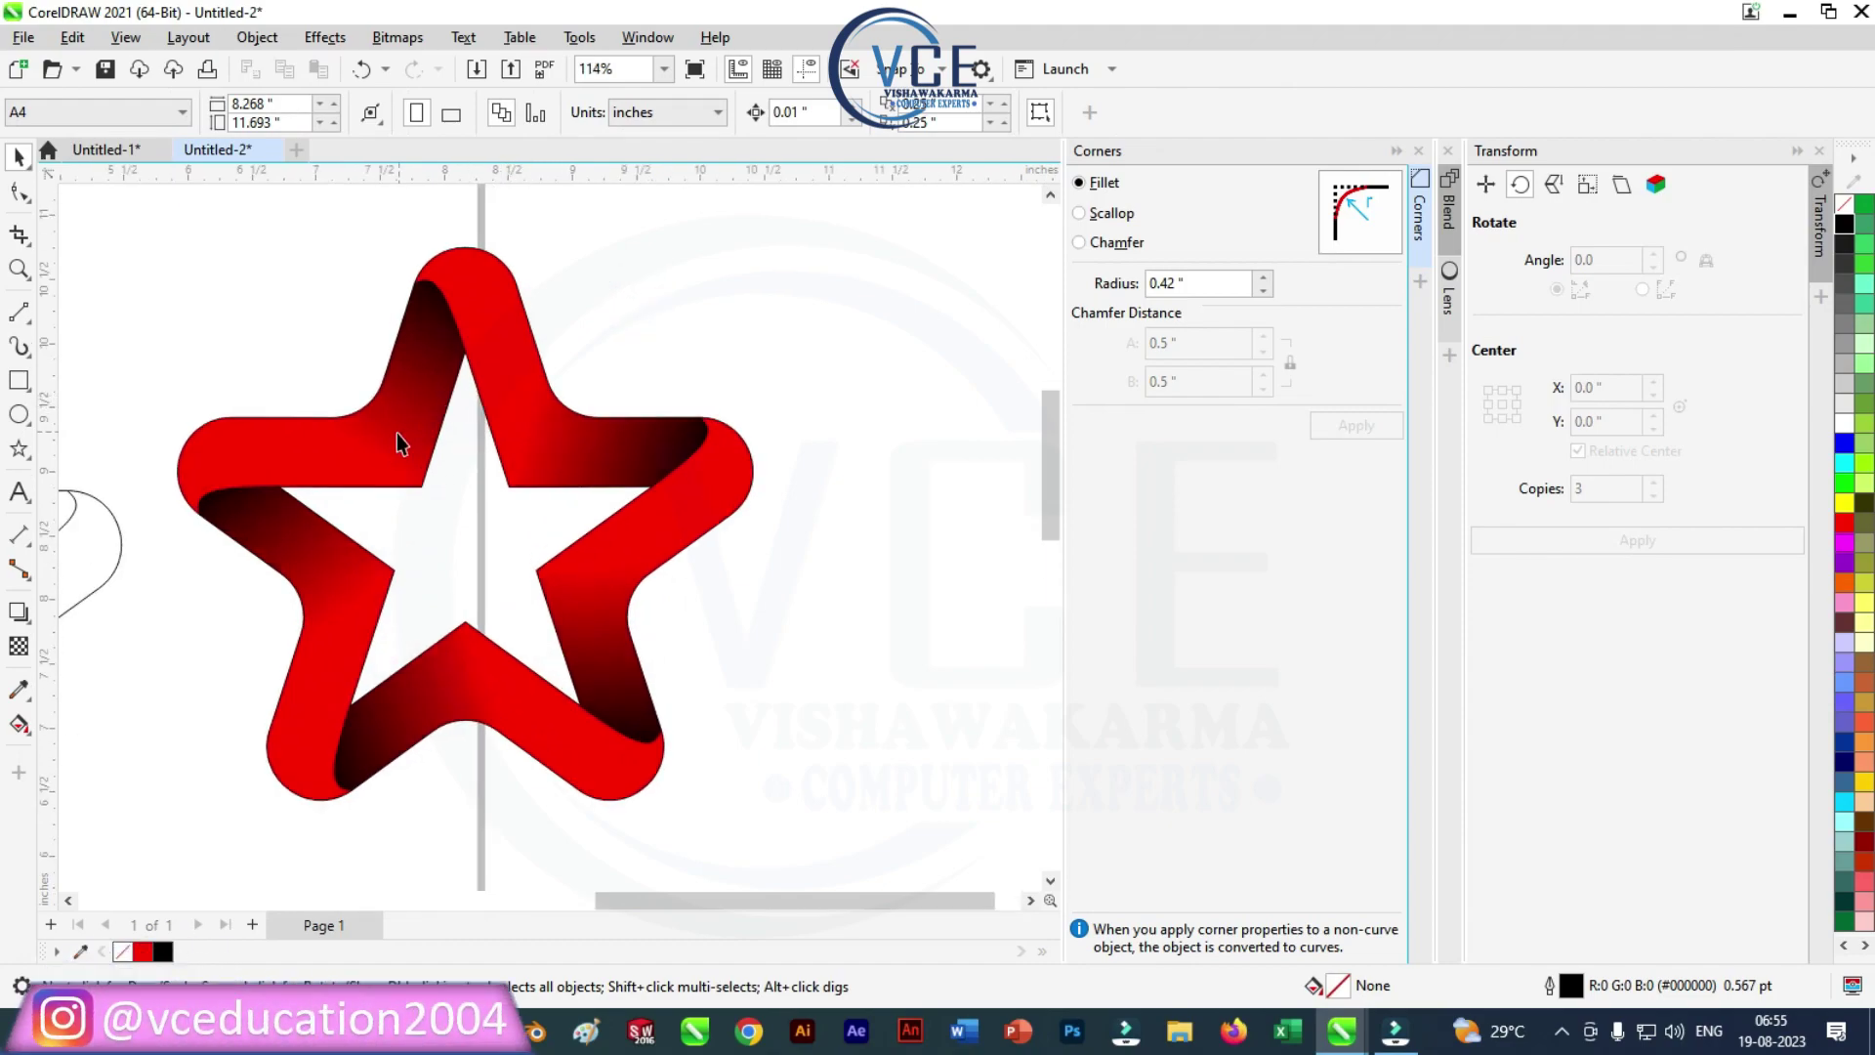
click(332, 589)
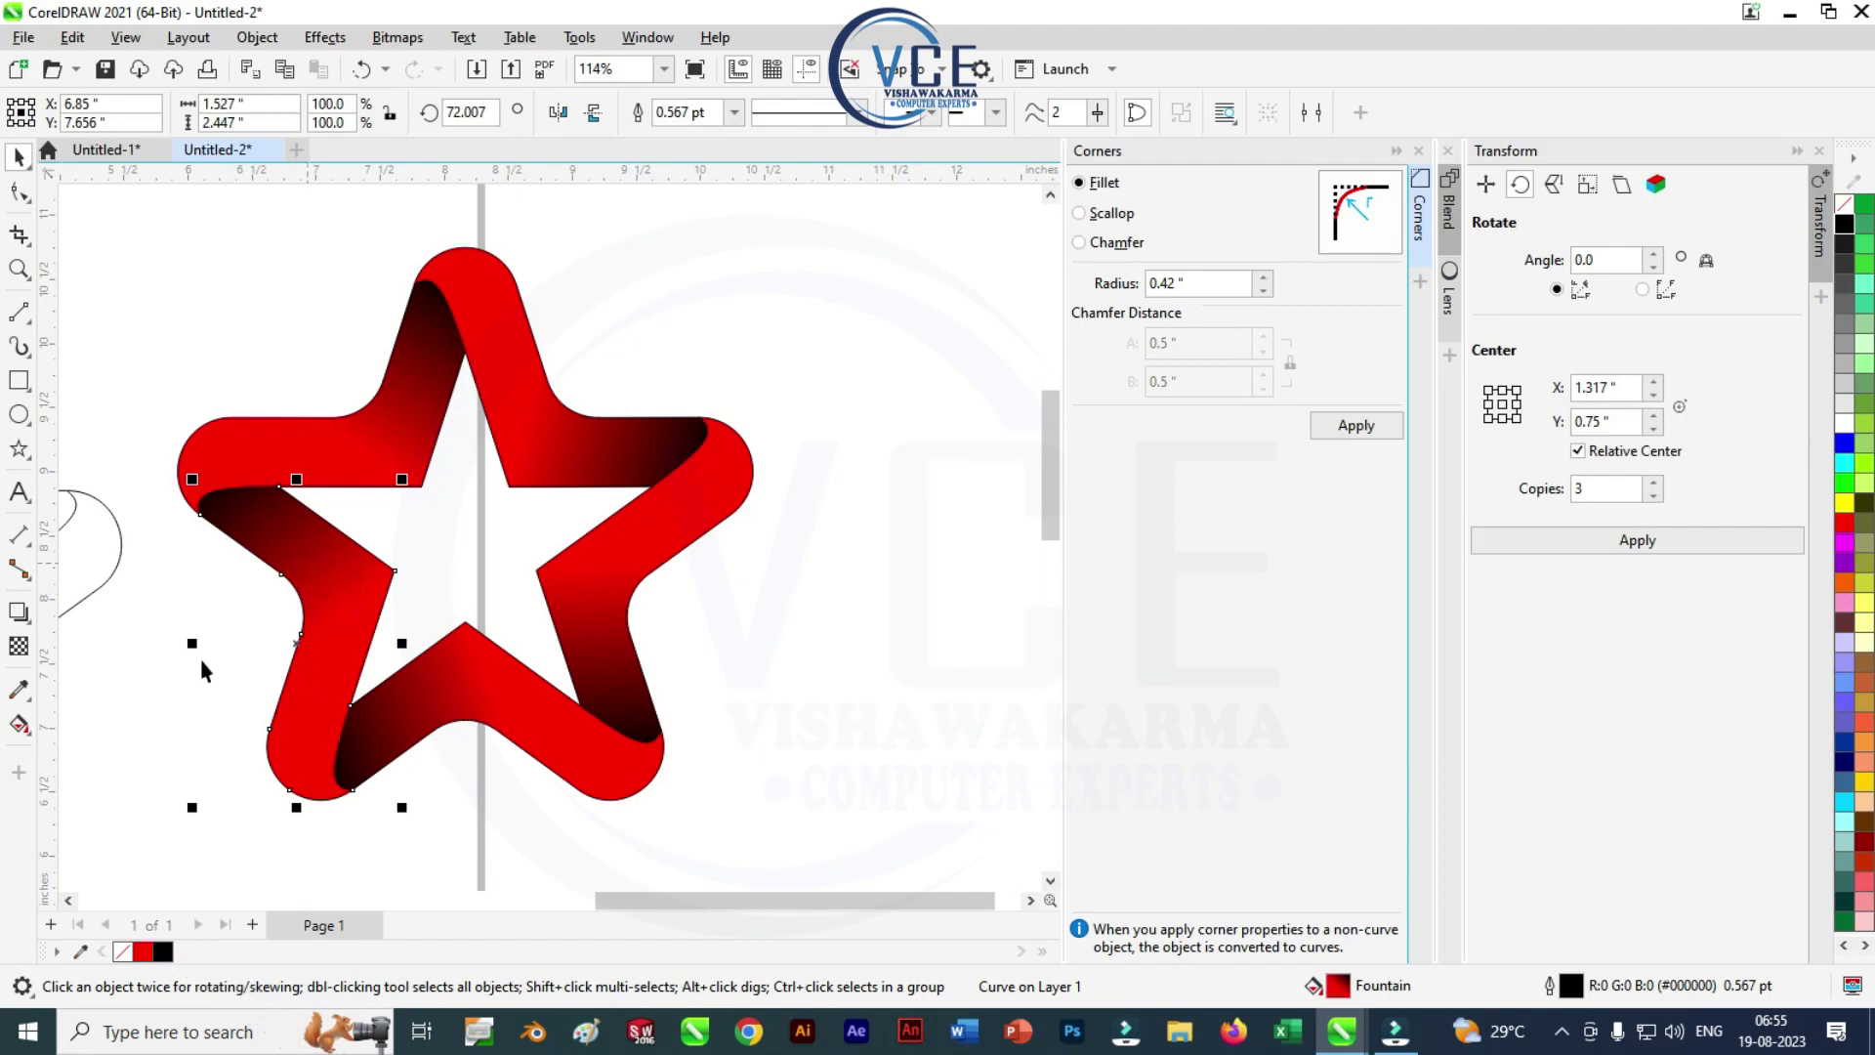
click(29, 724)
click(88, 721)
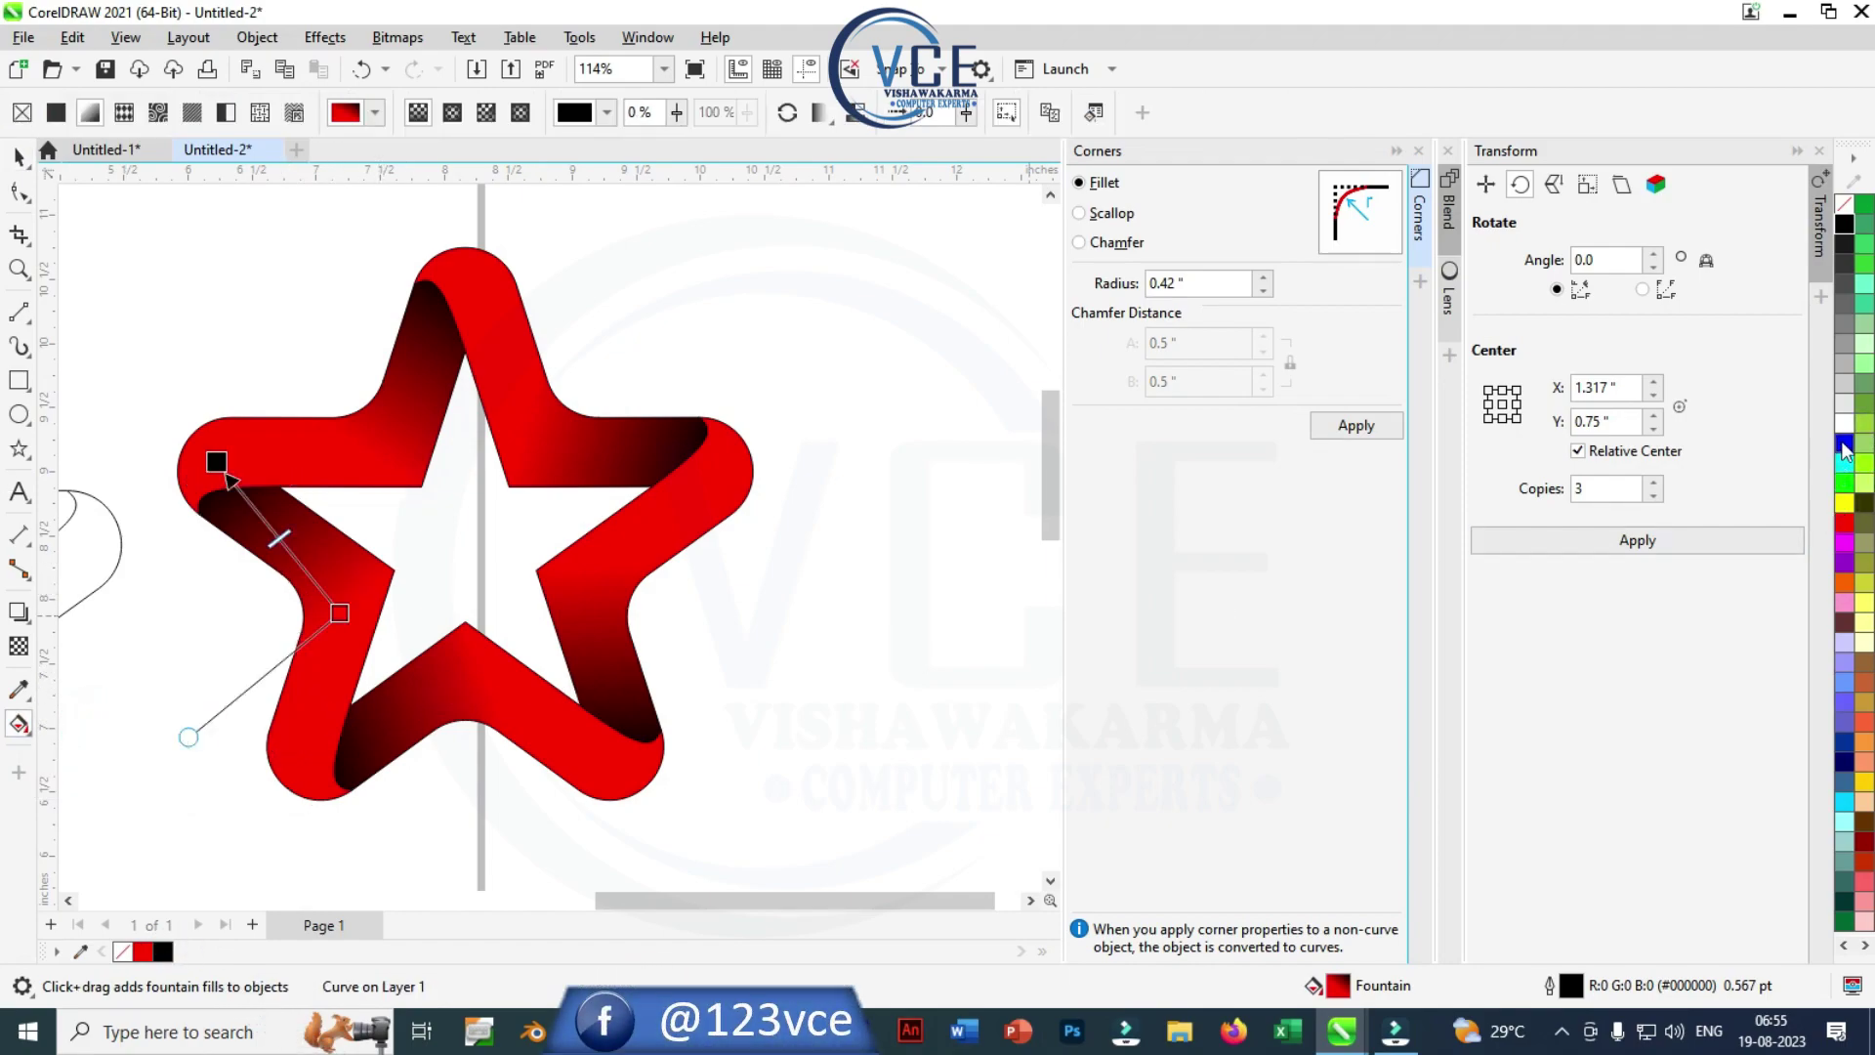
drag(1843, 451, 333, 619)
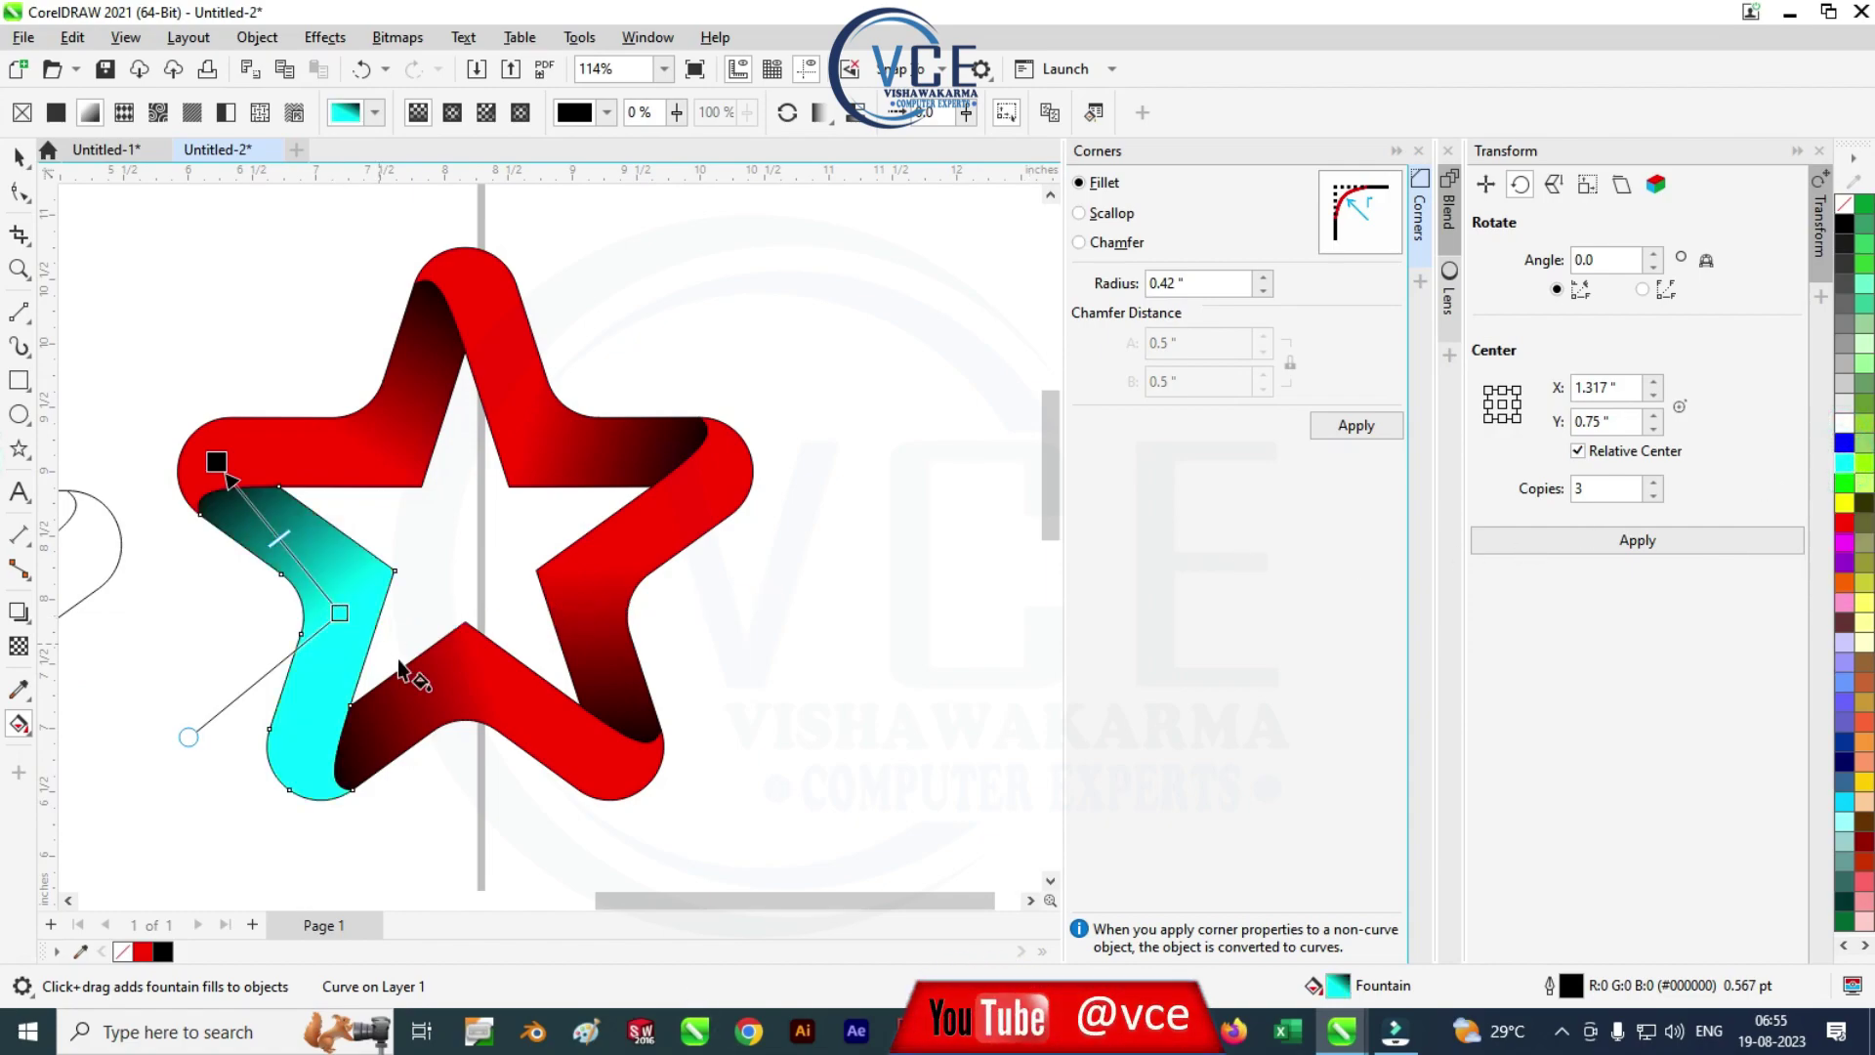
Change the red end of the bottom section's fountain fill to light green and that of the right section to blue
click(477, 671)
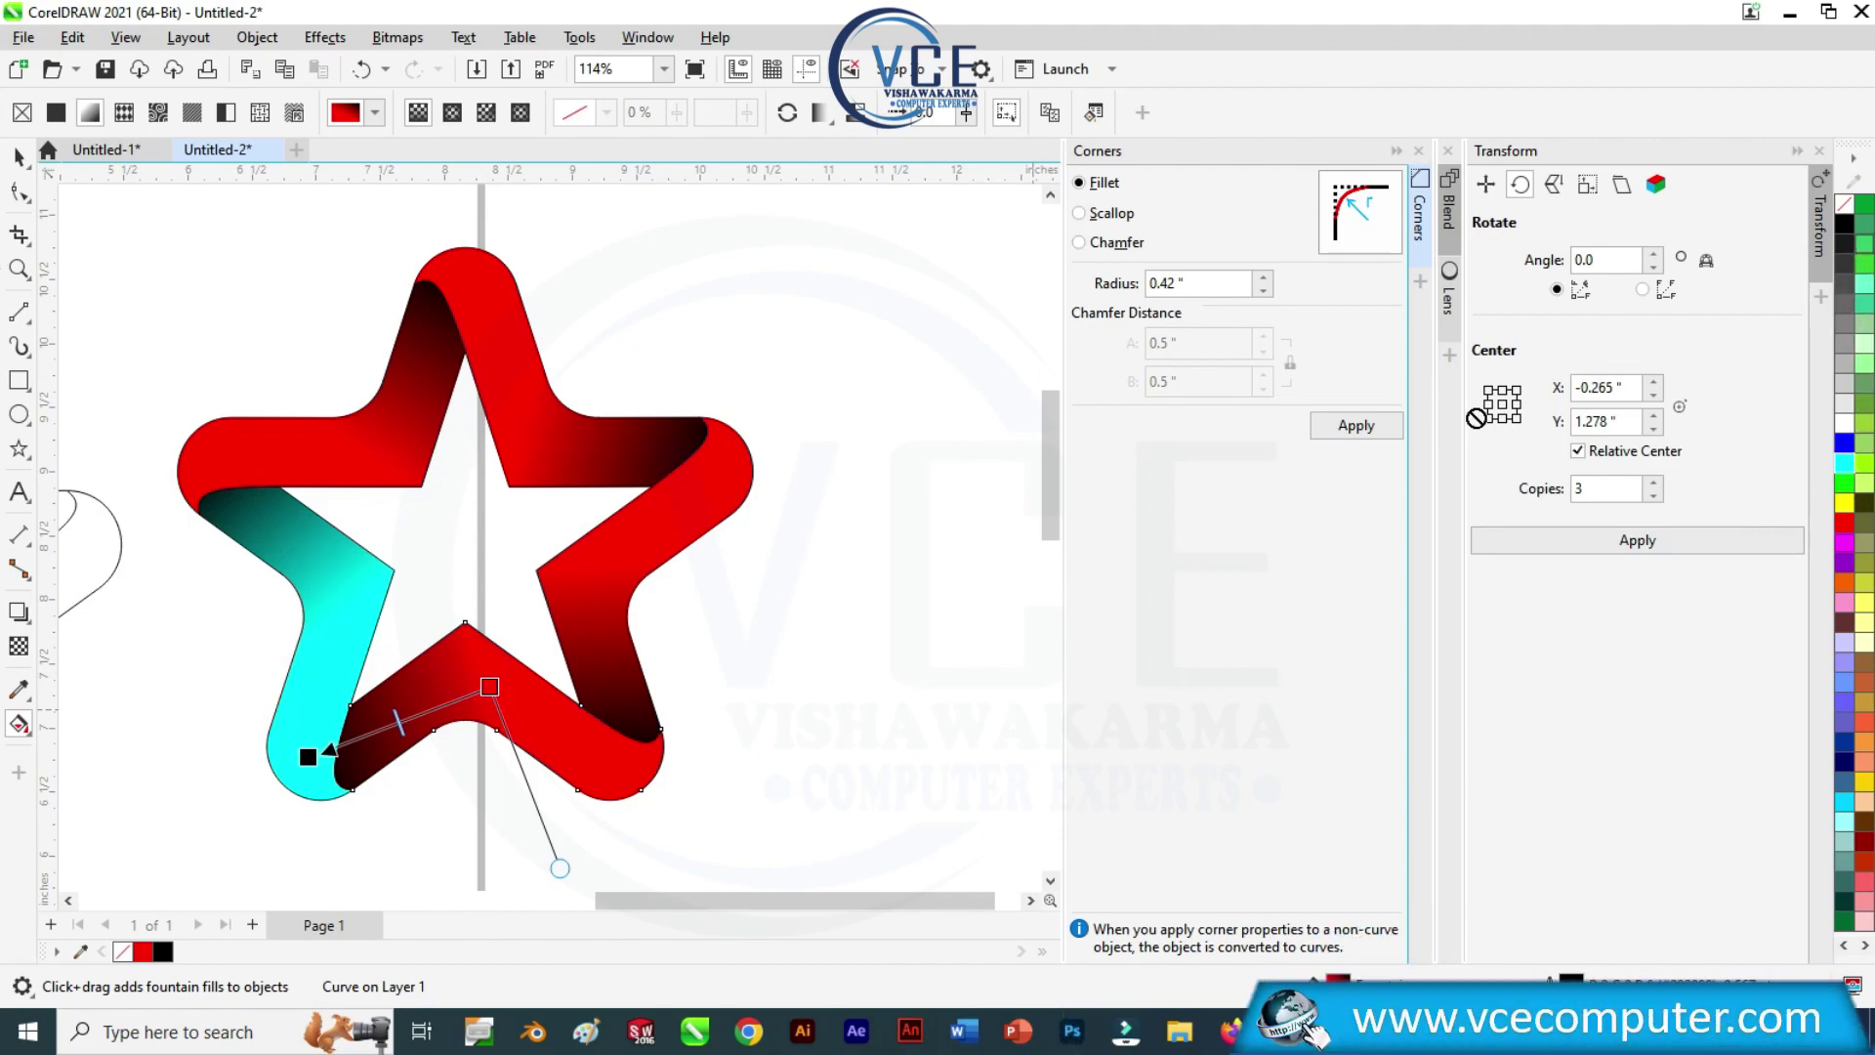
drag(1476, 418, 564, 872)
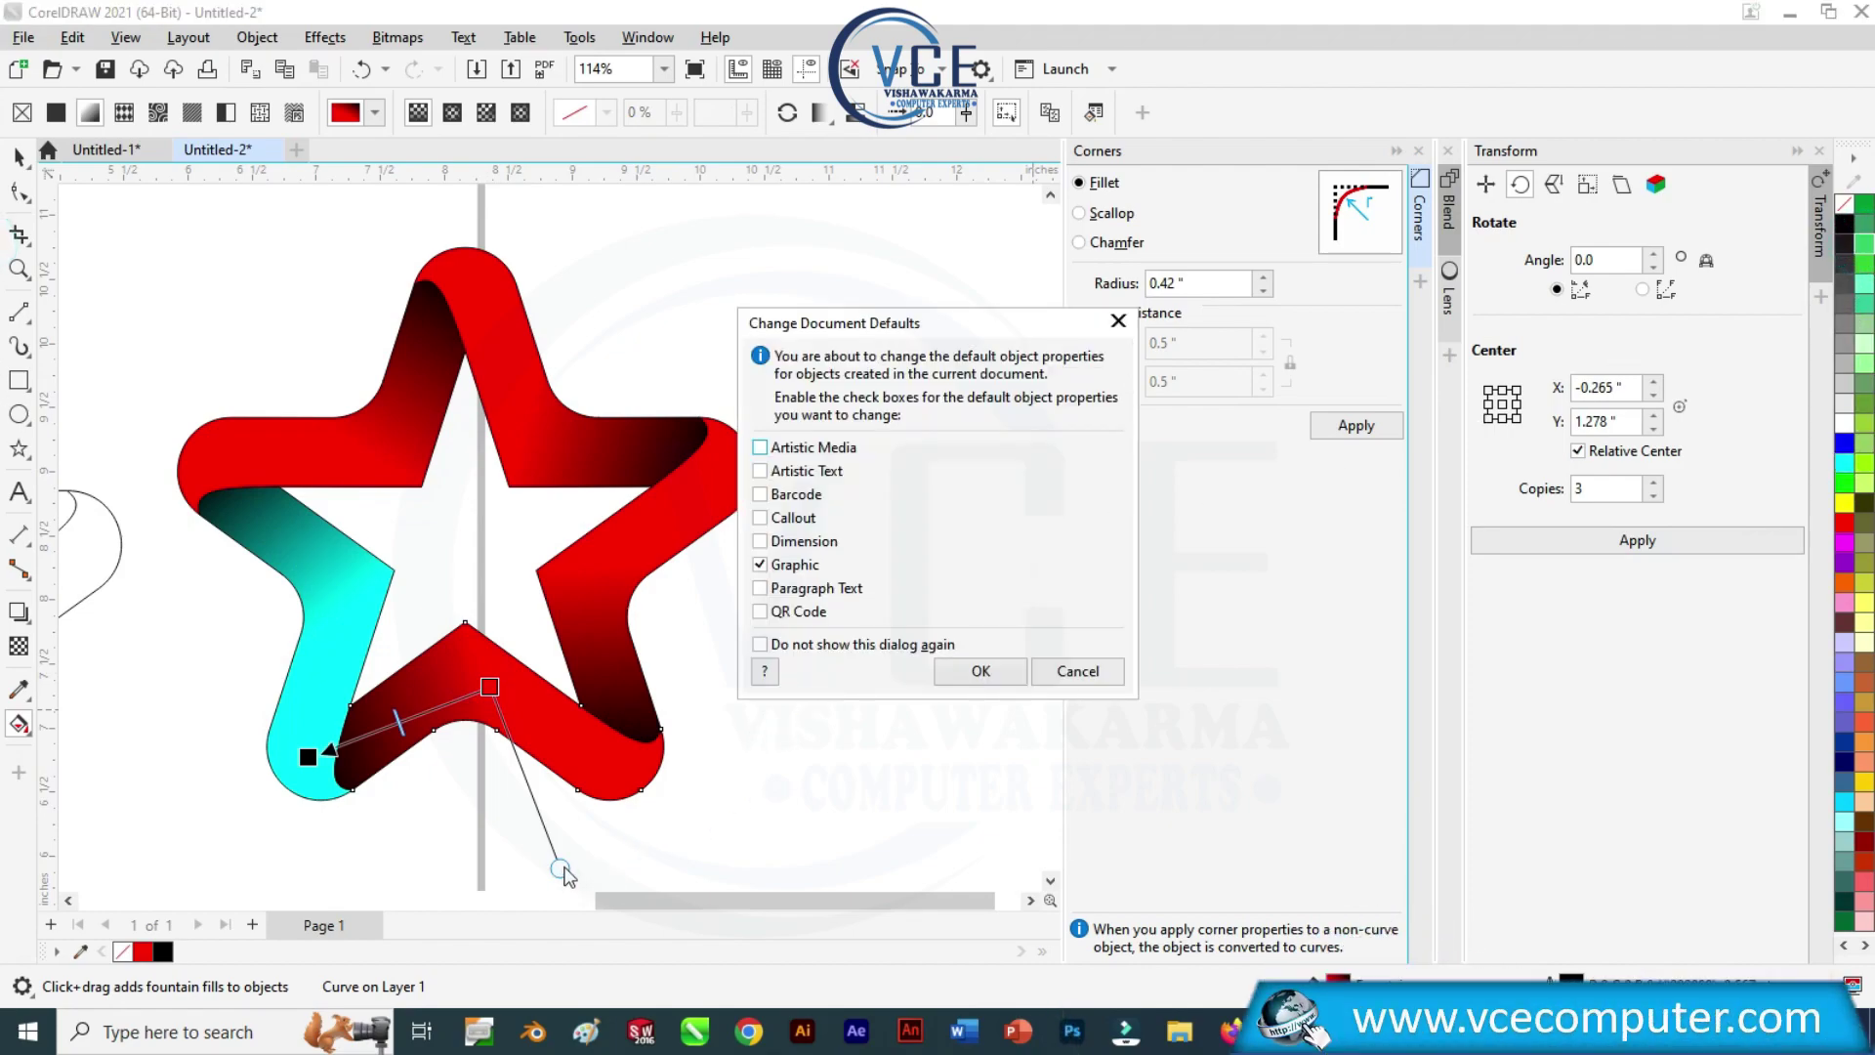
click(1079, 672)
drag(1866, 246, 639, 731)
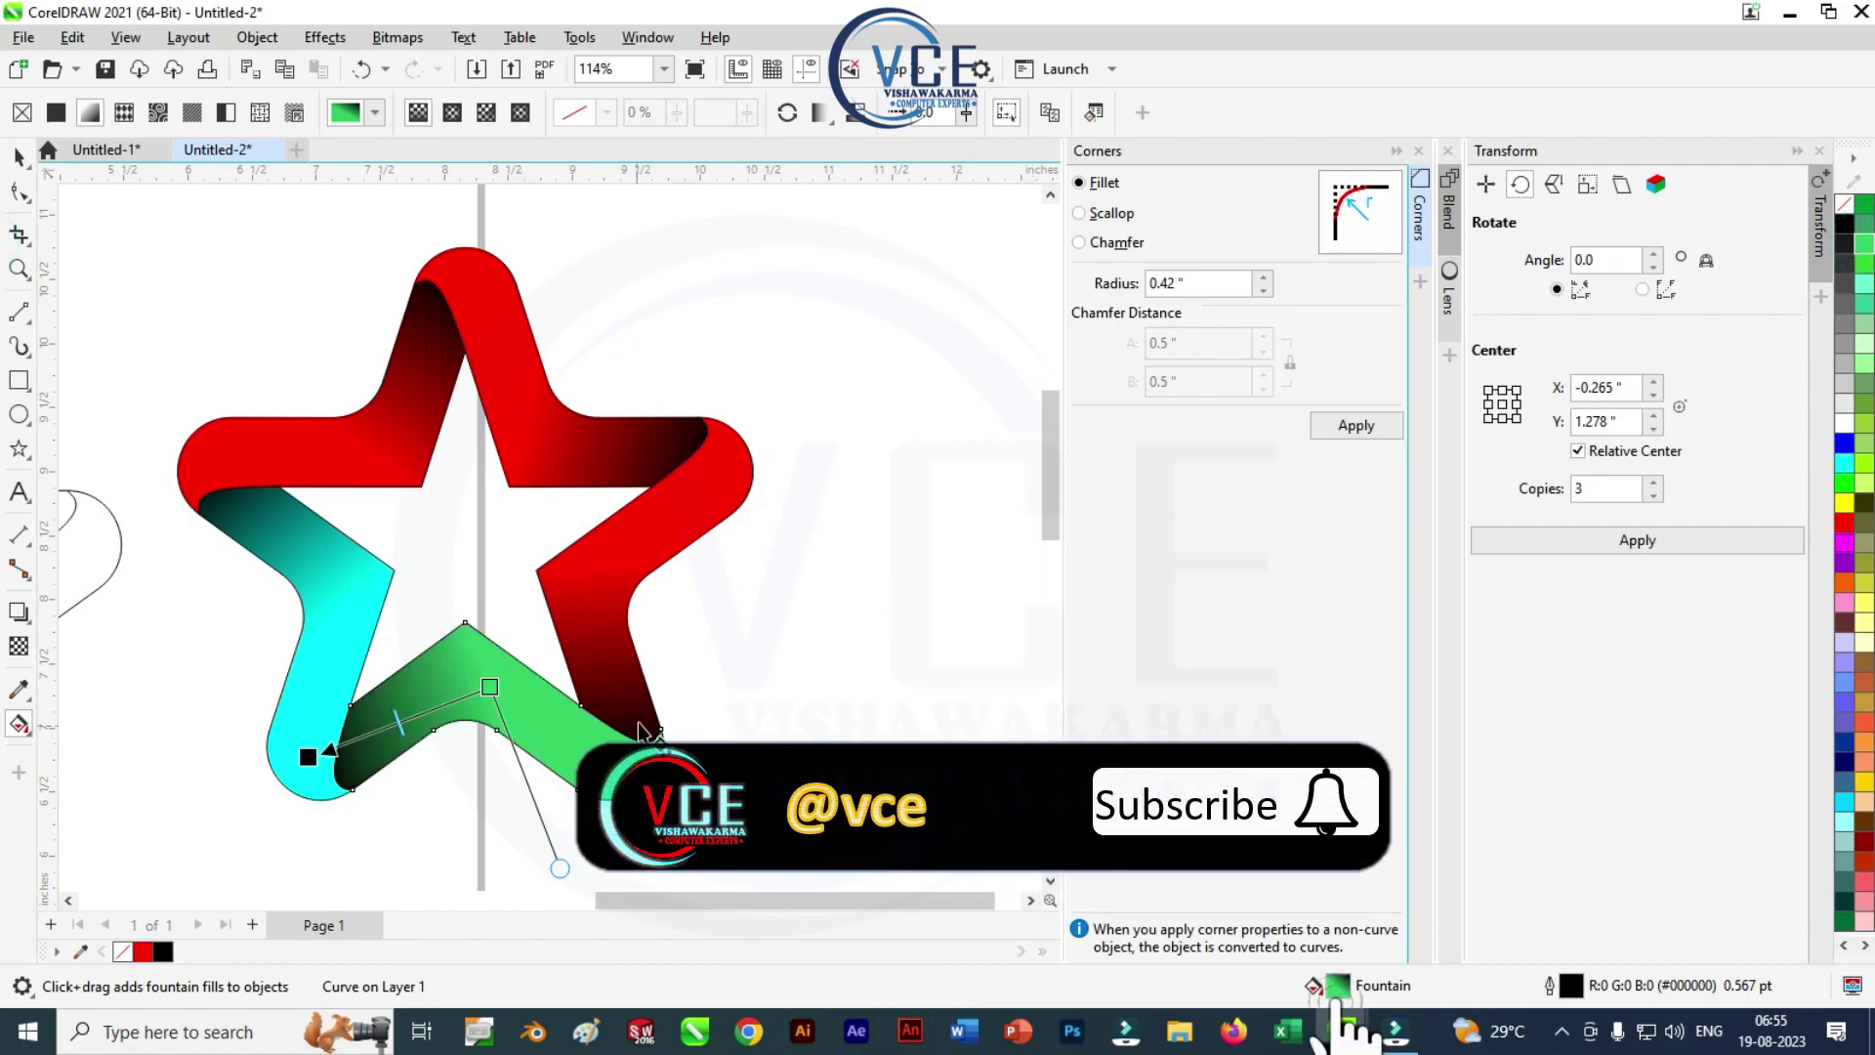
click(641, 544)
drag(1844, 441, 629, 574)
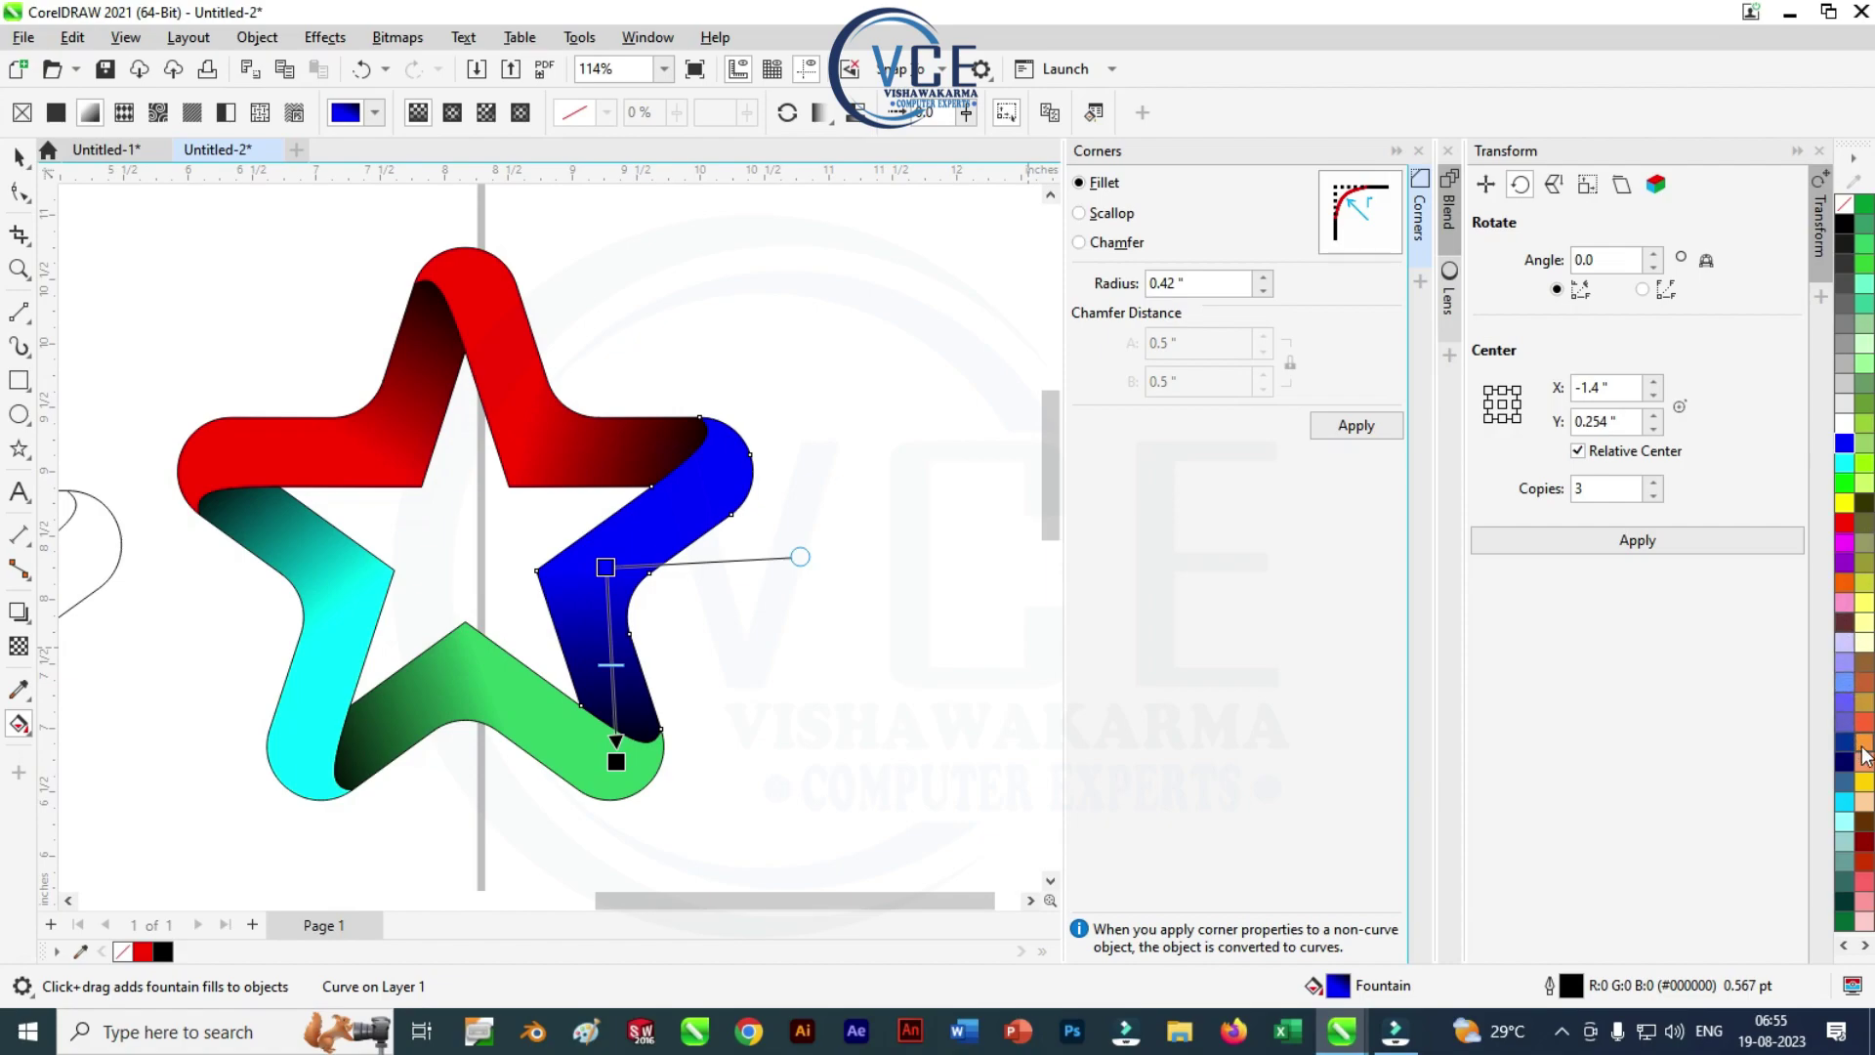
Try orange on the upper-right section, first as a solid fill and after undoing it as the fountain fill's start colour
drag(1865, 732, 619, 469)
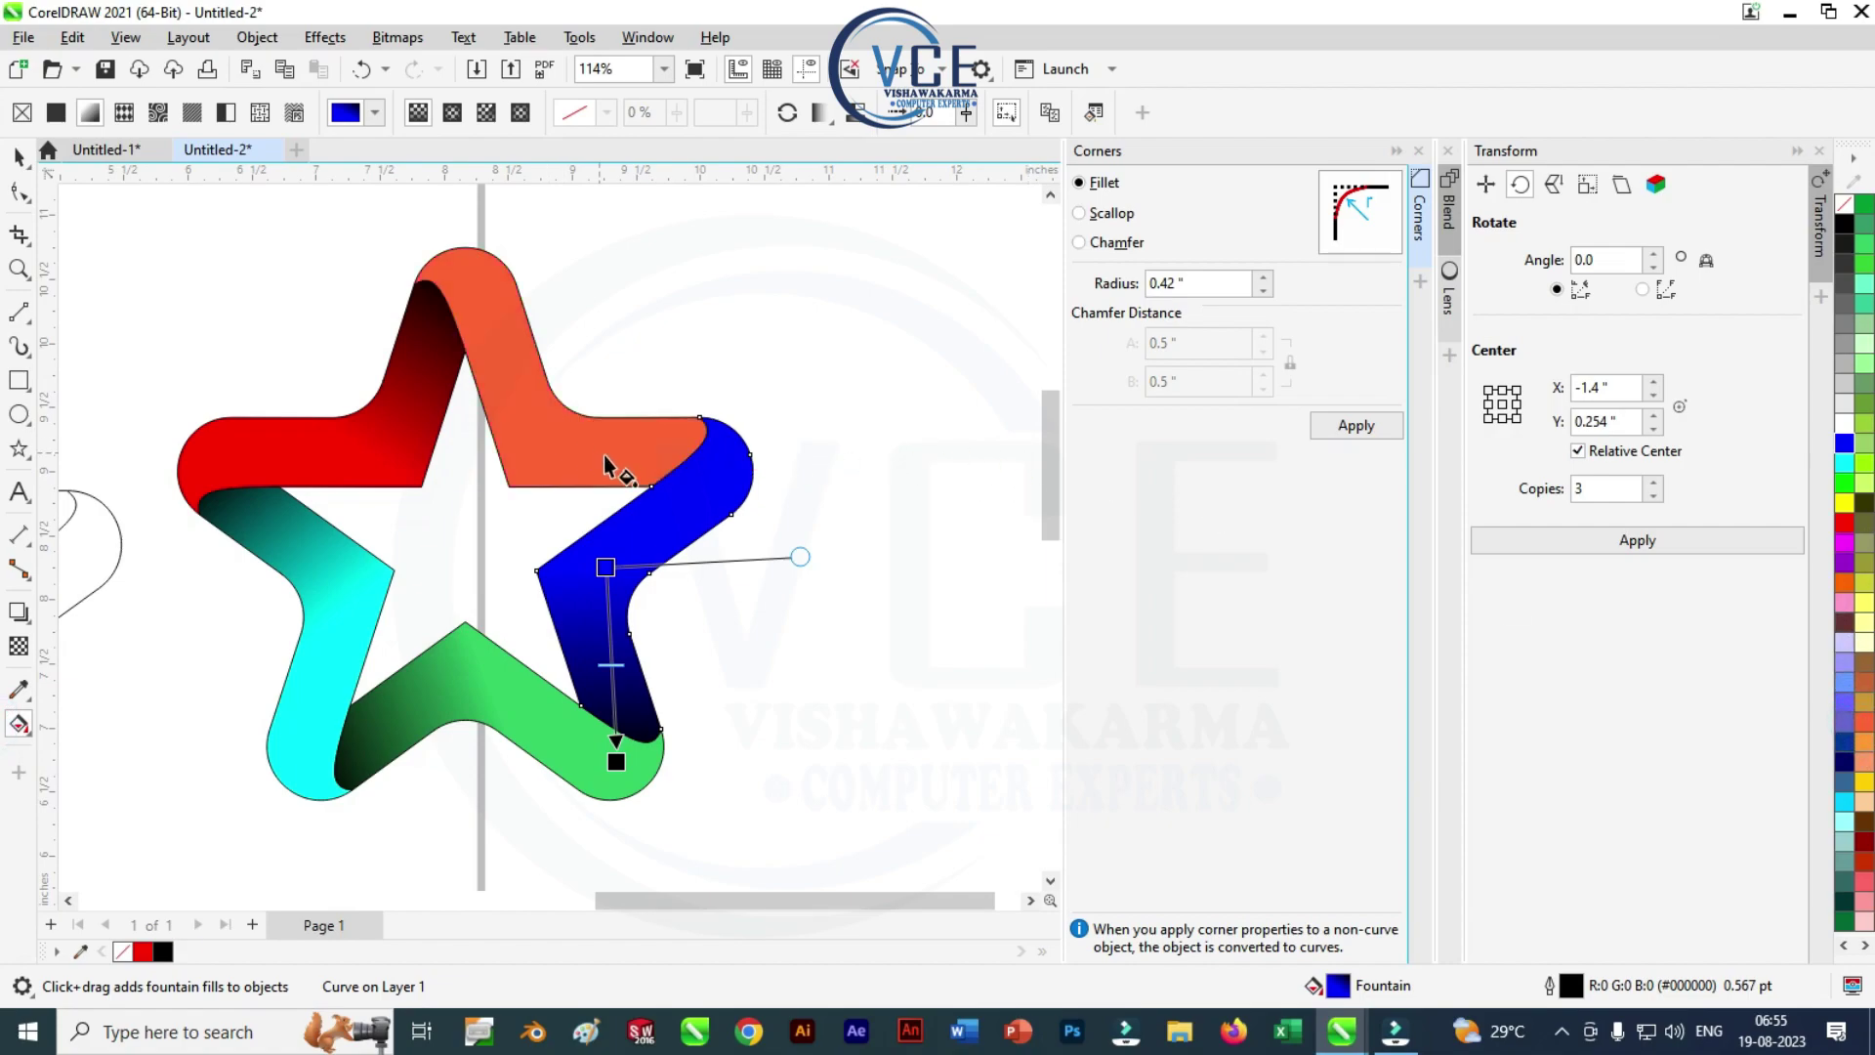
key(ctrl+z)
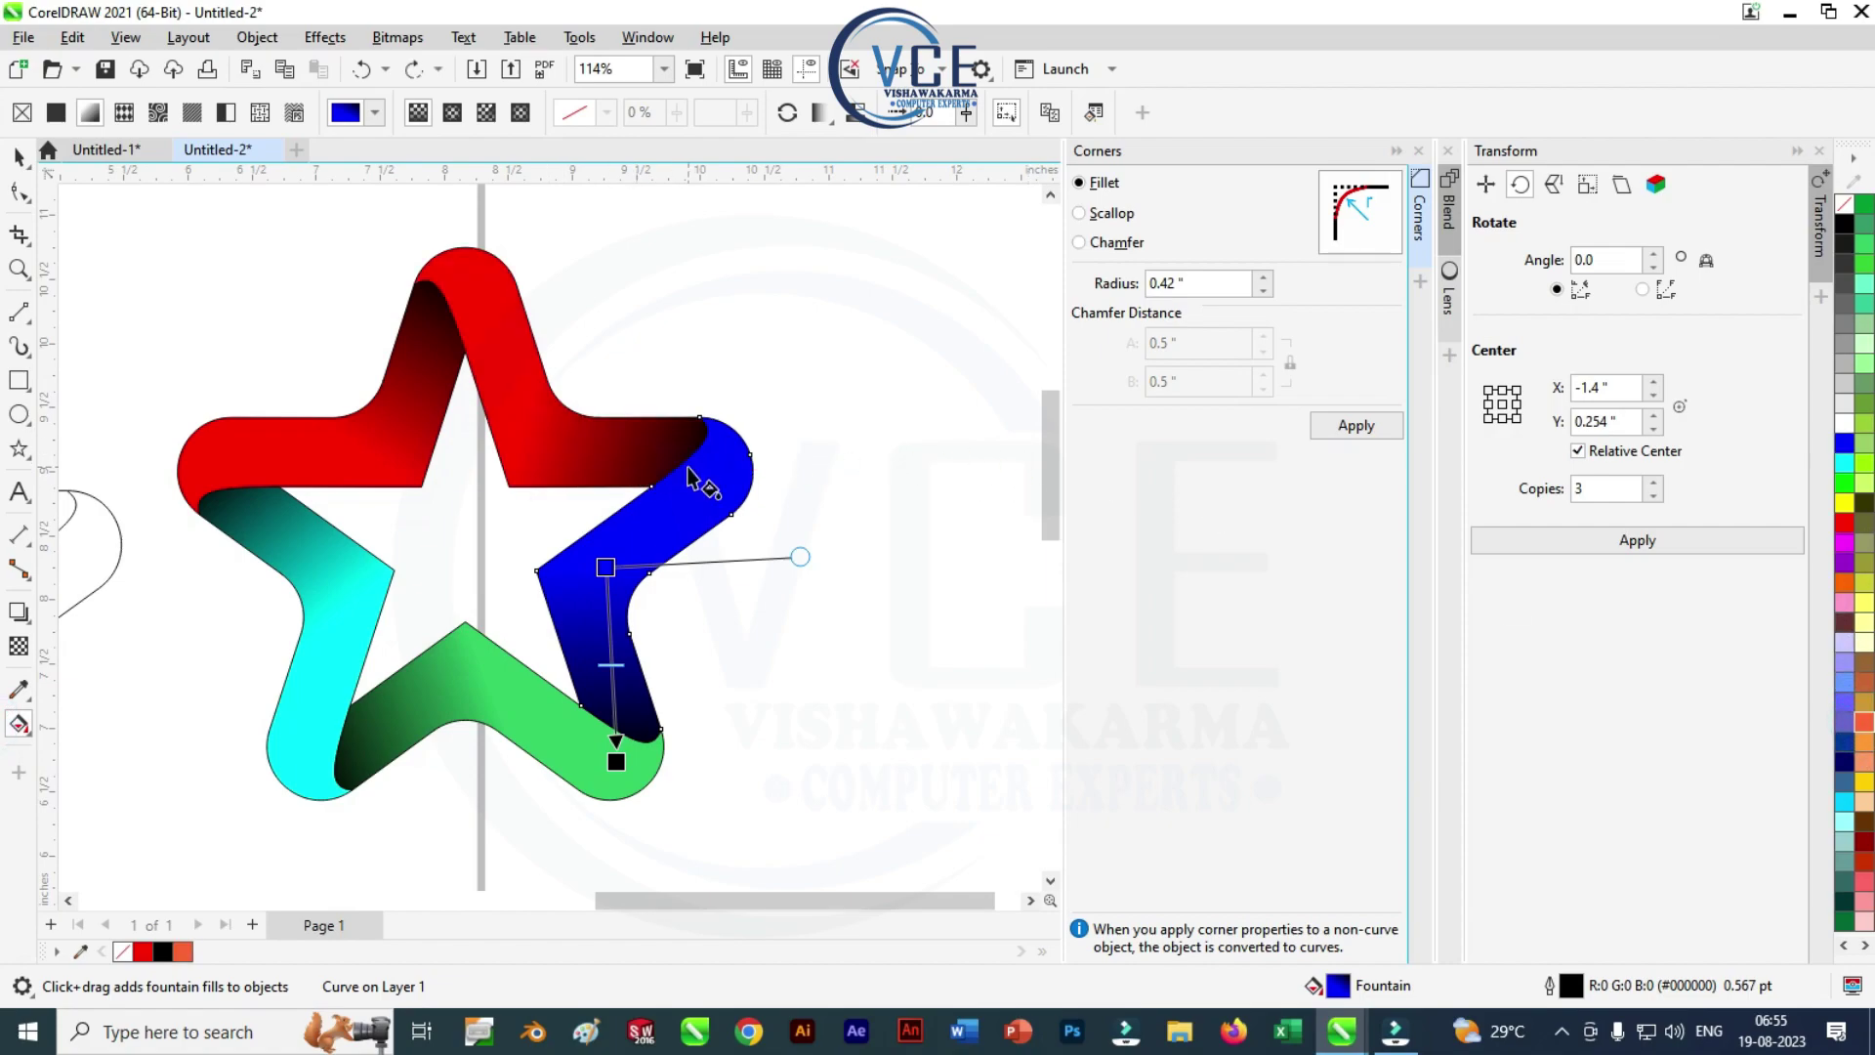
click(515, 393)
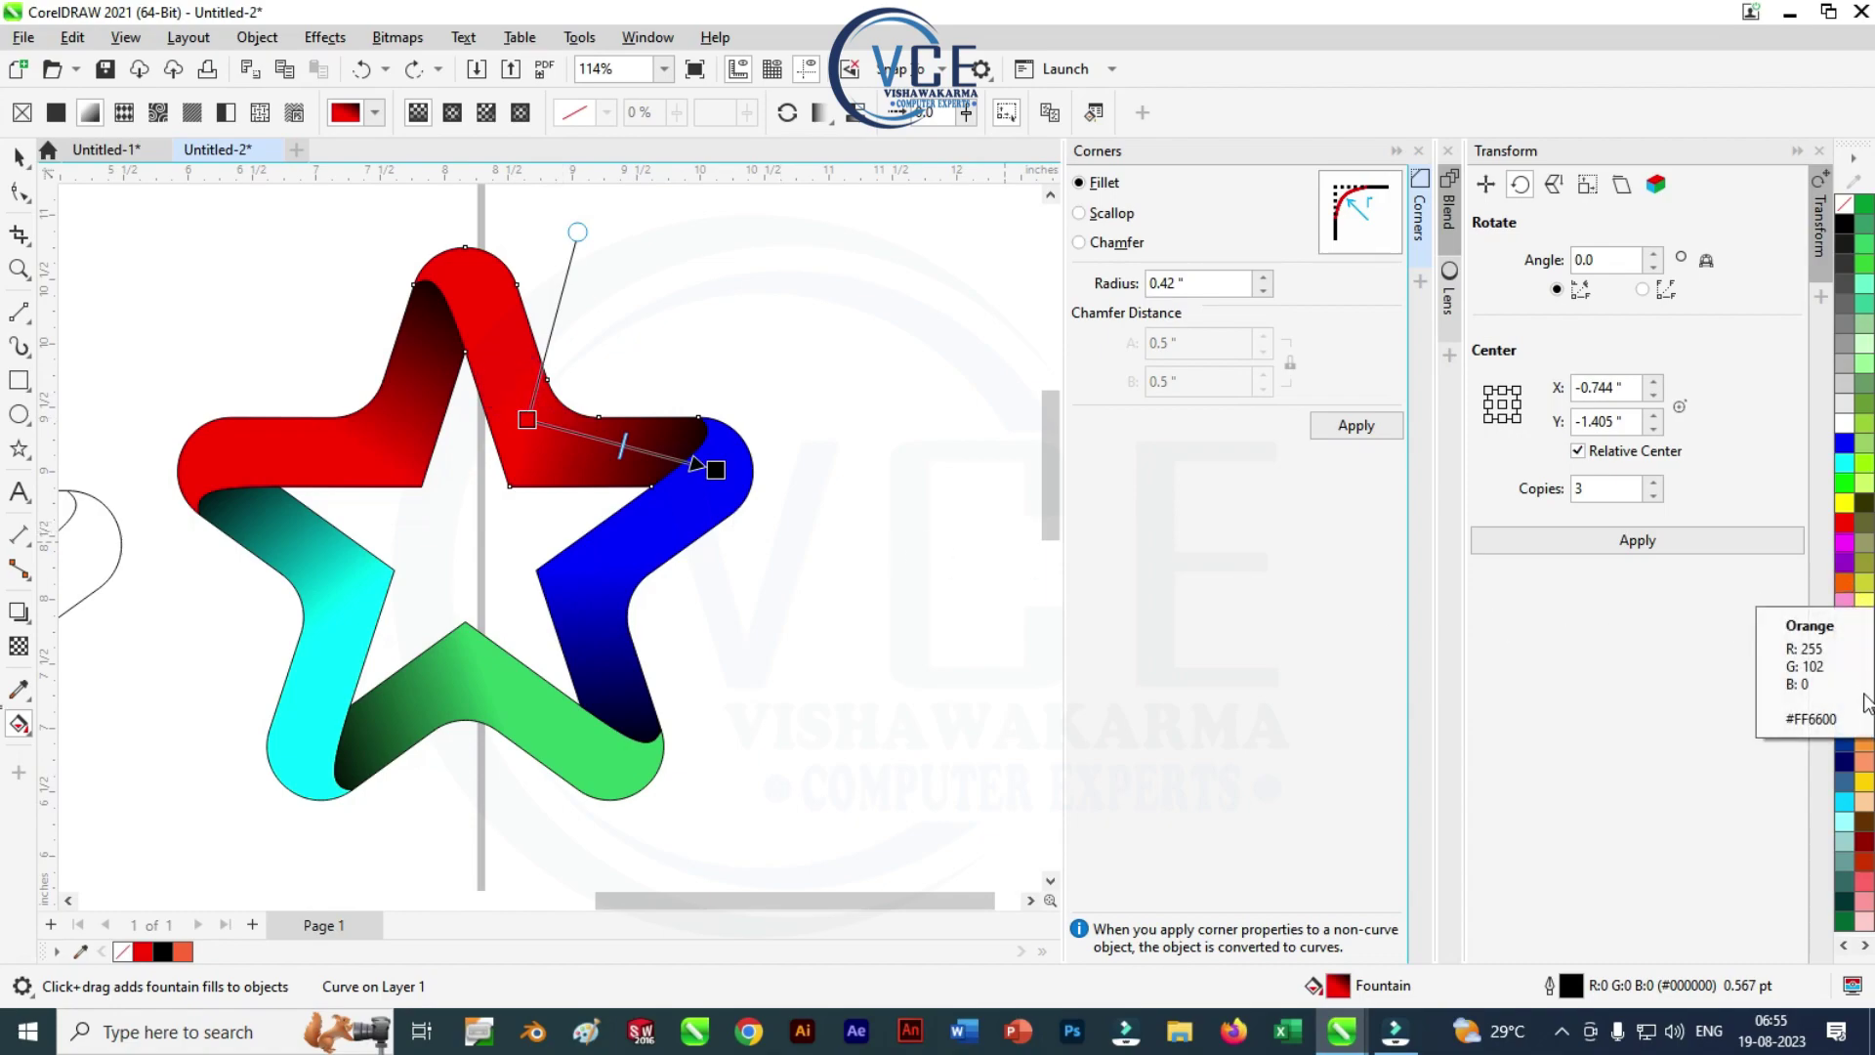
drag(1866, 728, 527, 420)
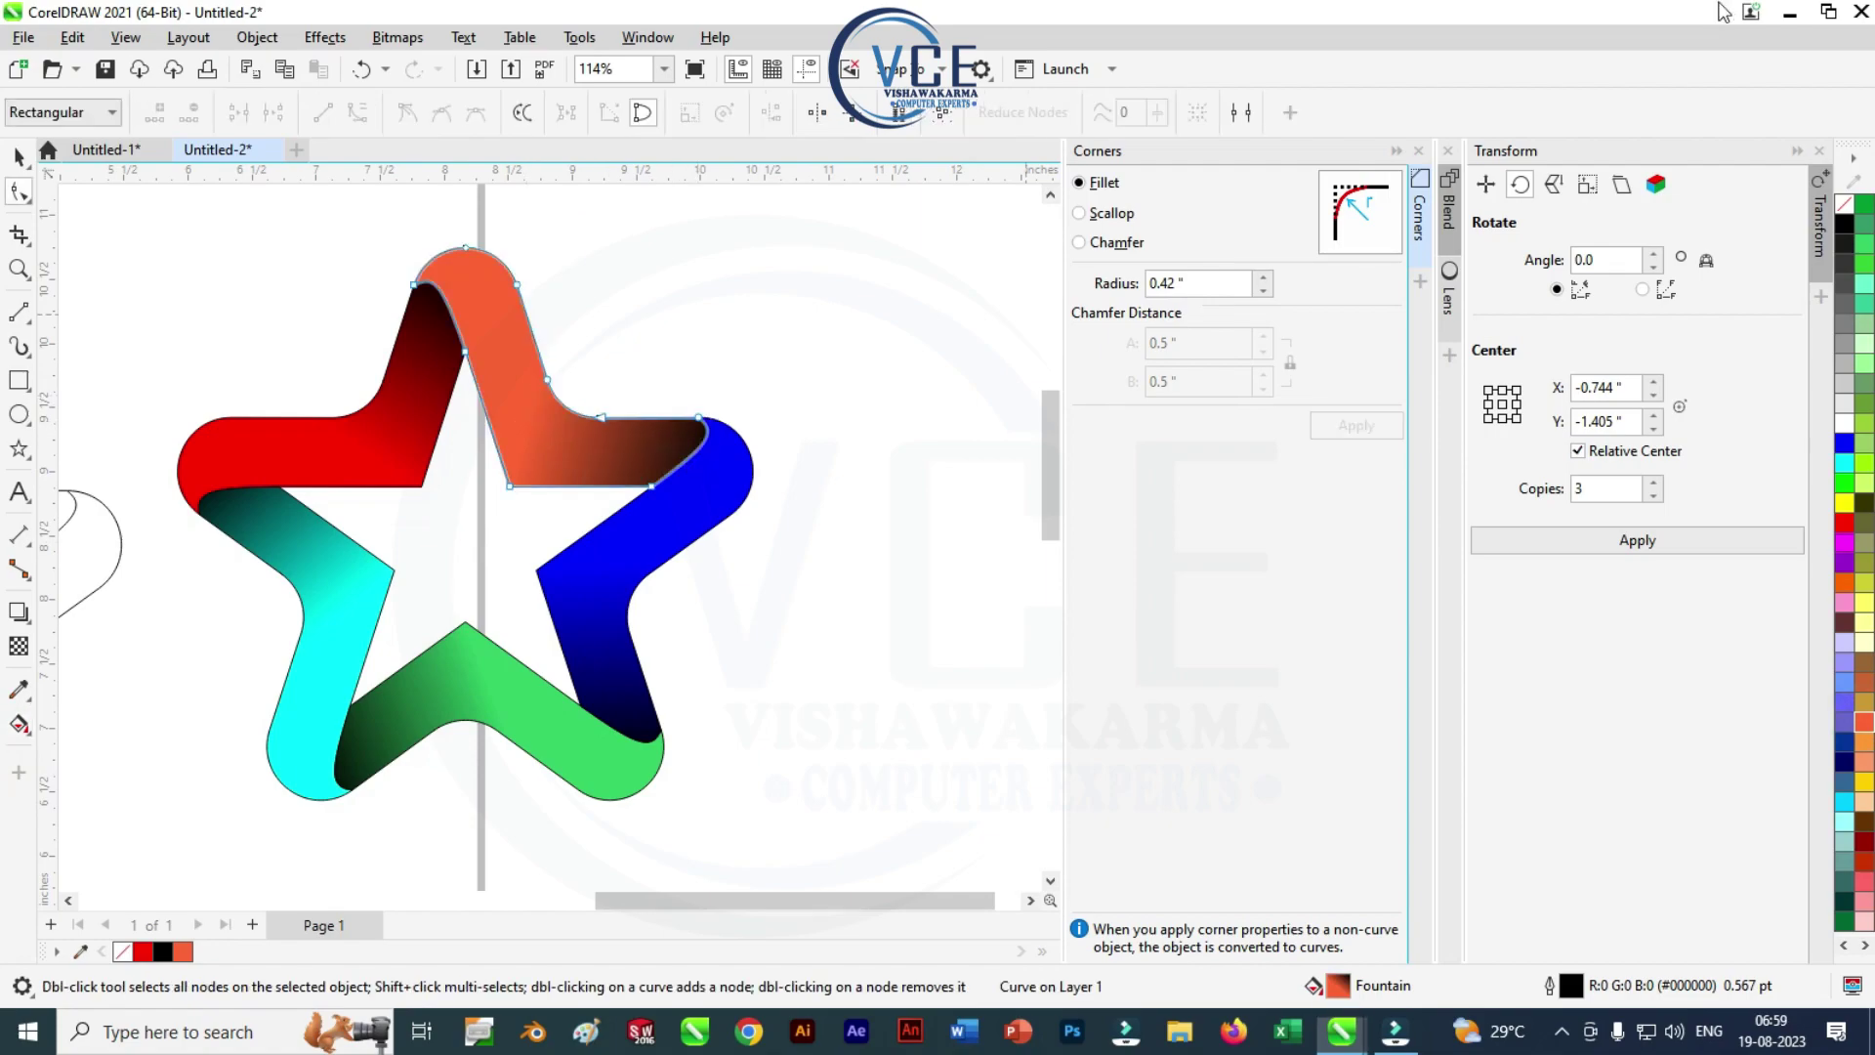
Set the start colour of the upper-right section's fountain fill to yellow and deselect the section
key(alt)
key(g)
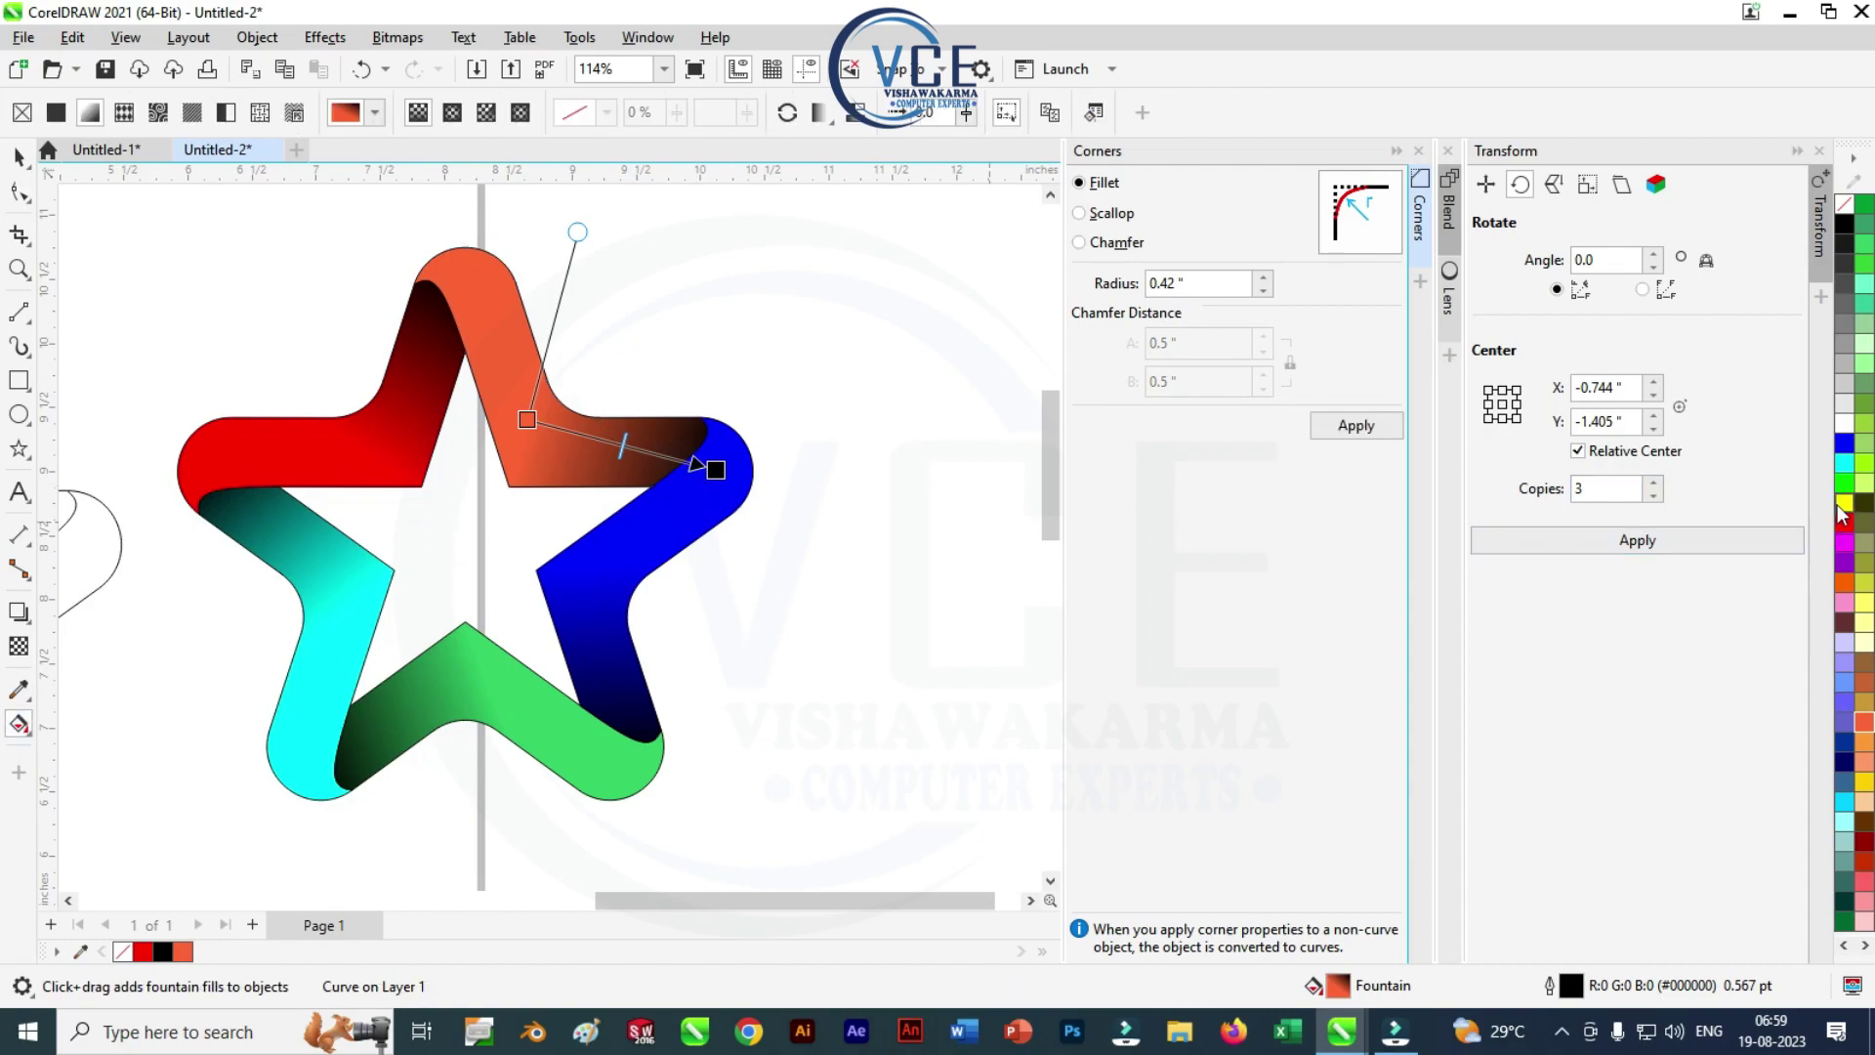
drag(1844, 502, 528, 420)
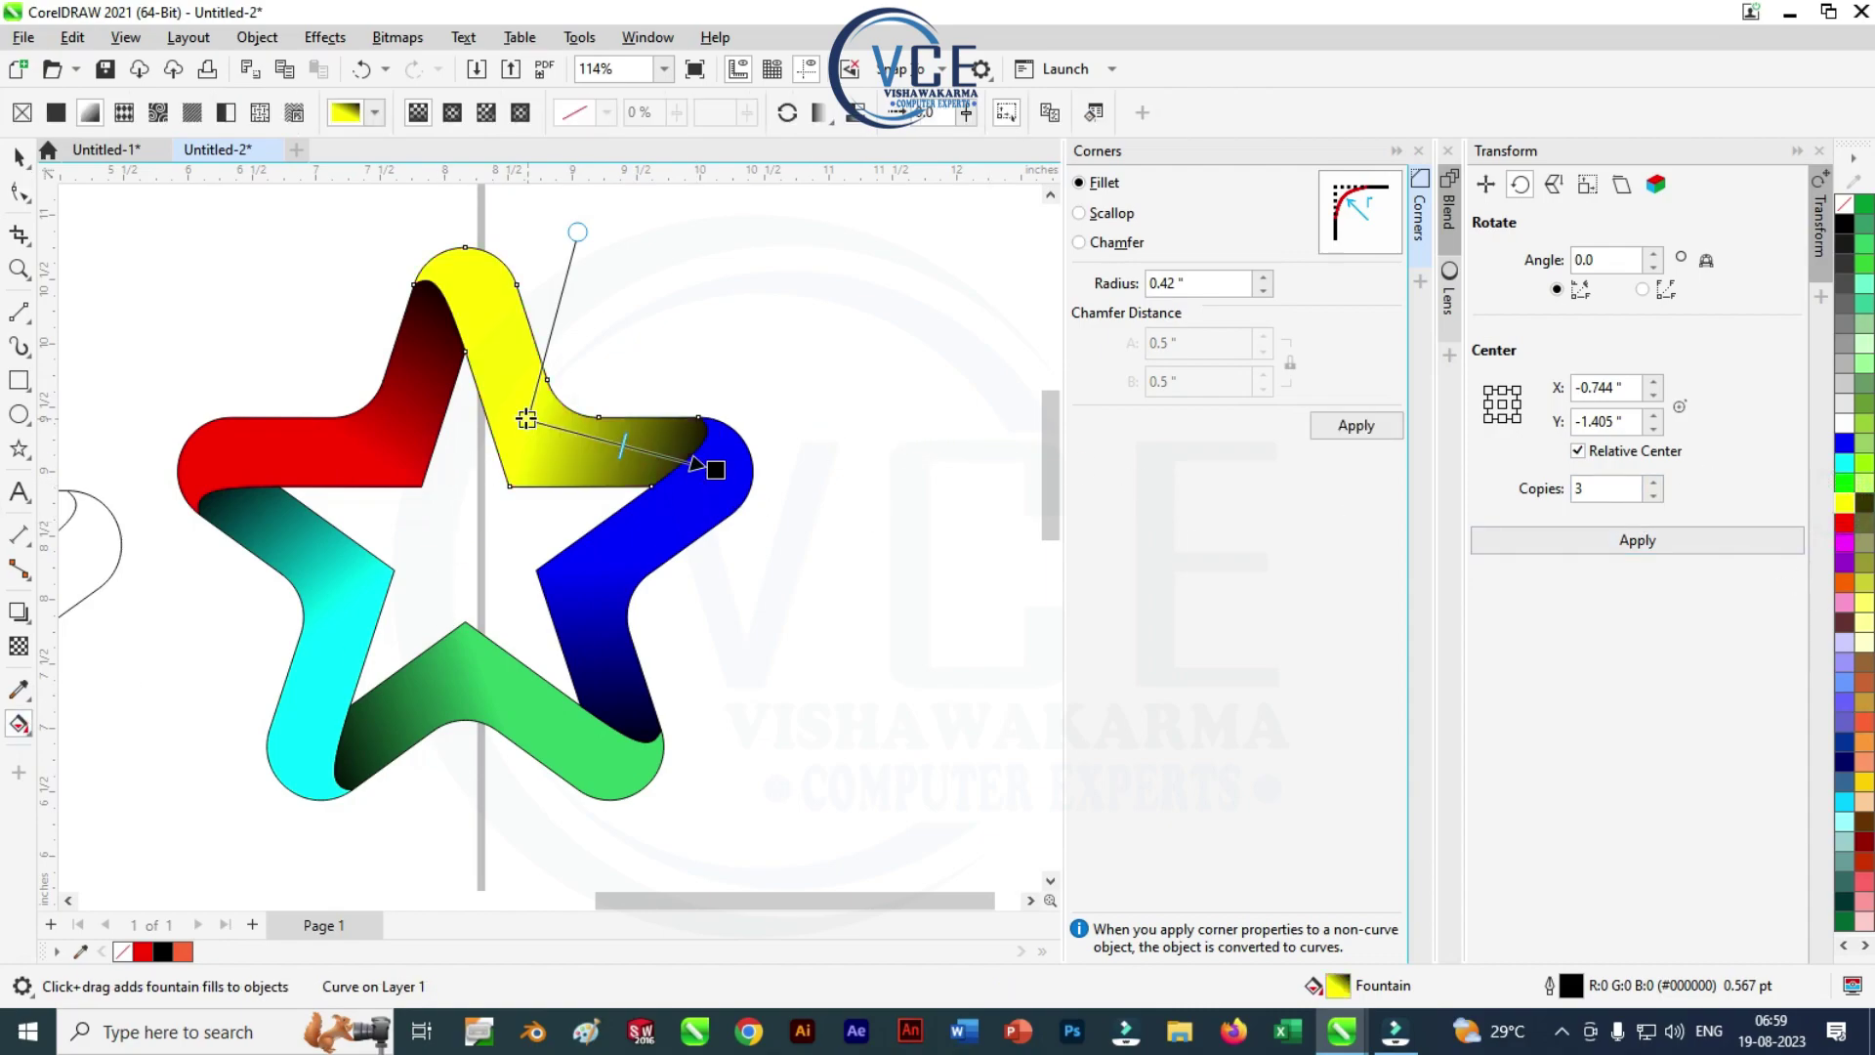
click(21, 156)
click(486, 547)
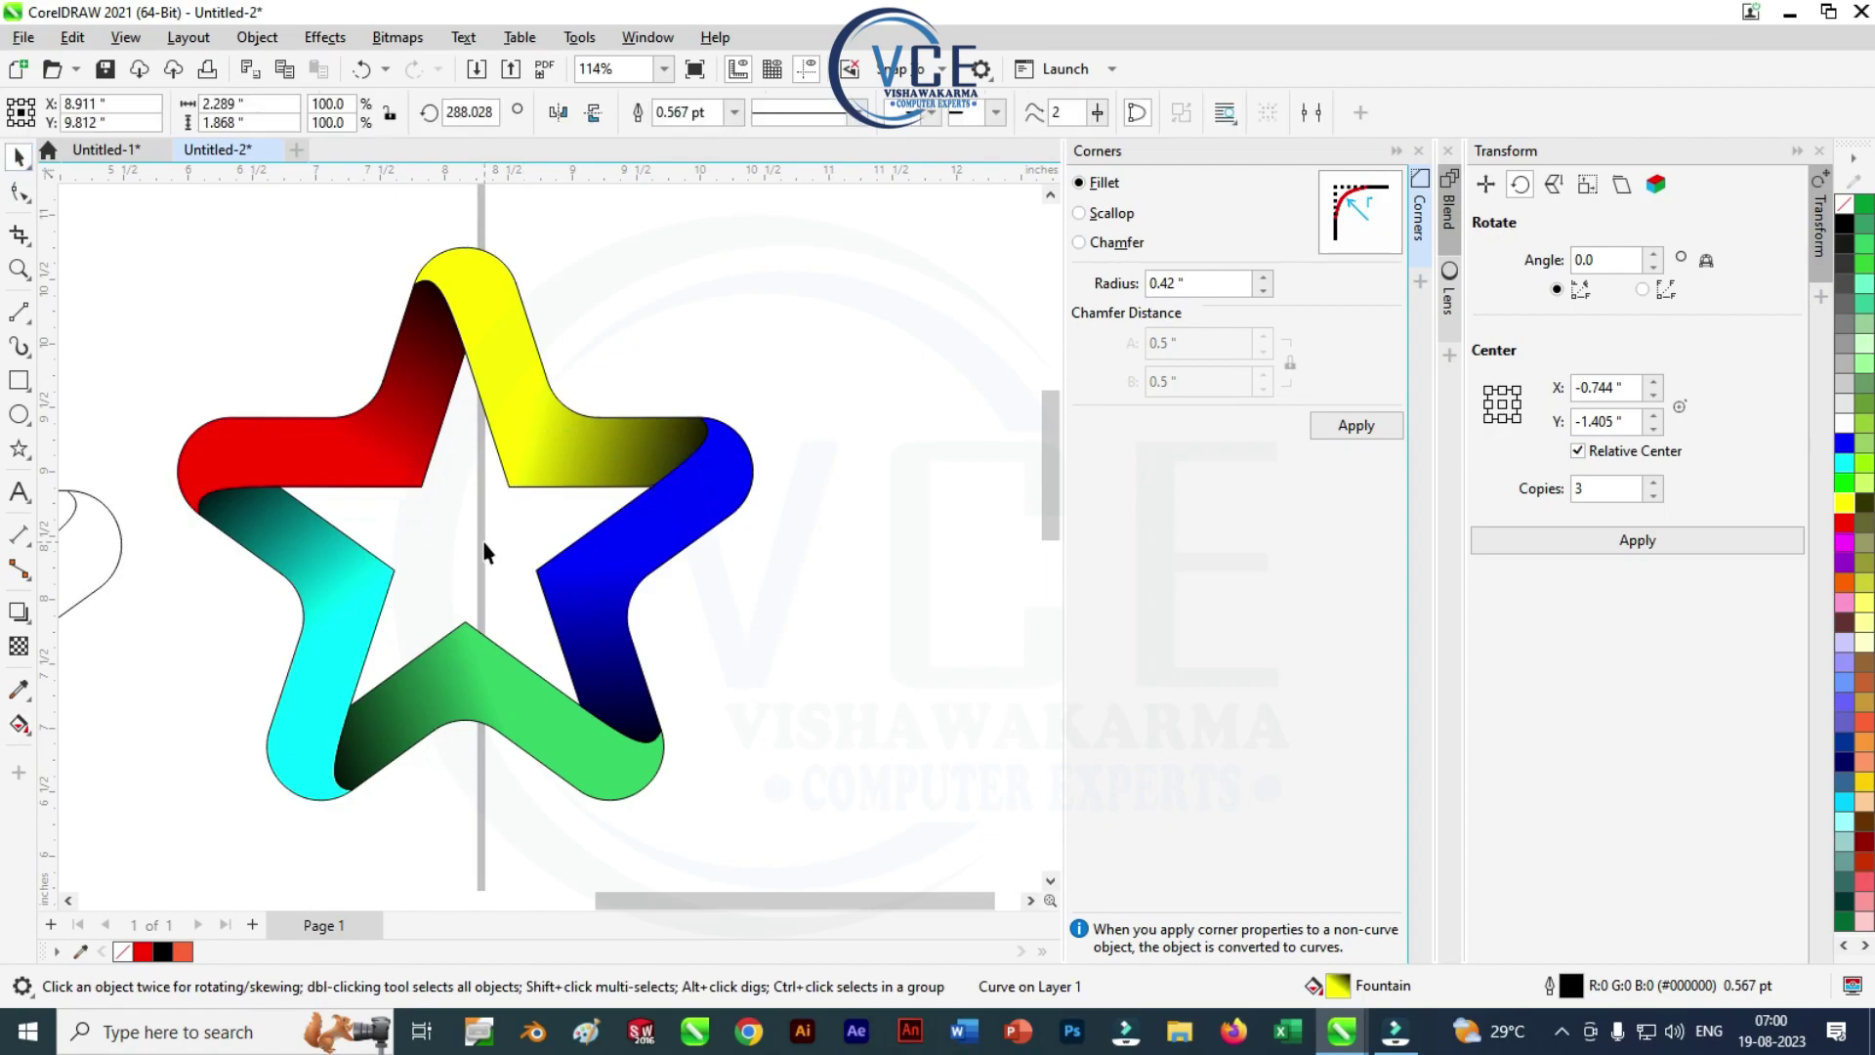
Delete the two unfilled construction stars beside the coloured star
scroll(531, 465, down, 2)
scroll(451, 444, down, 1)
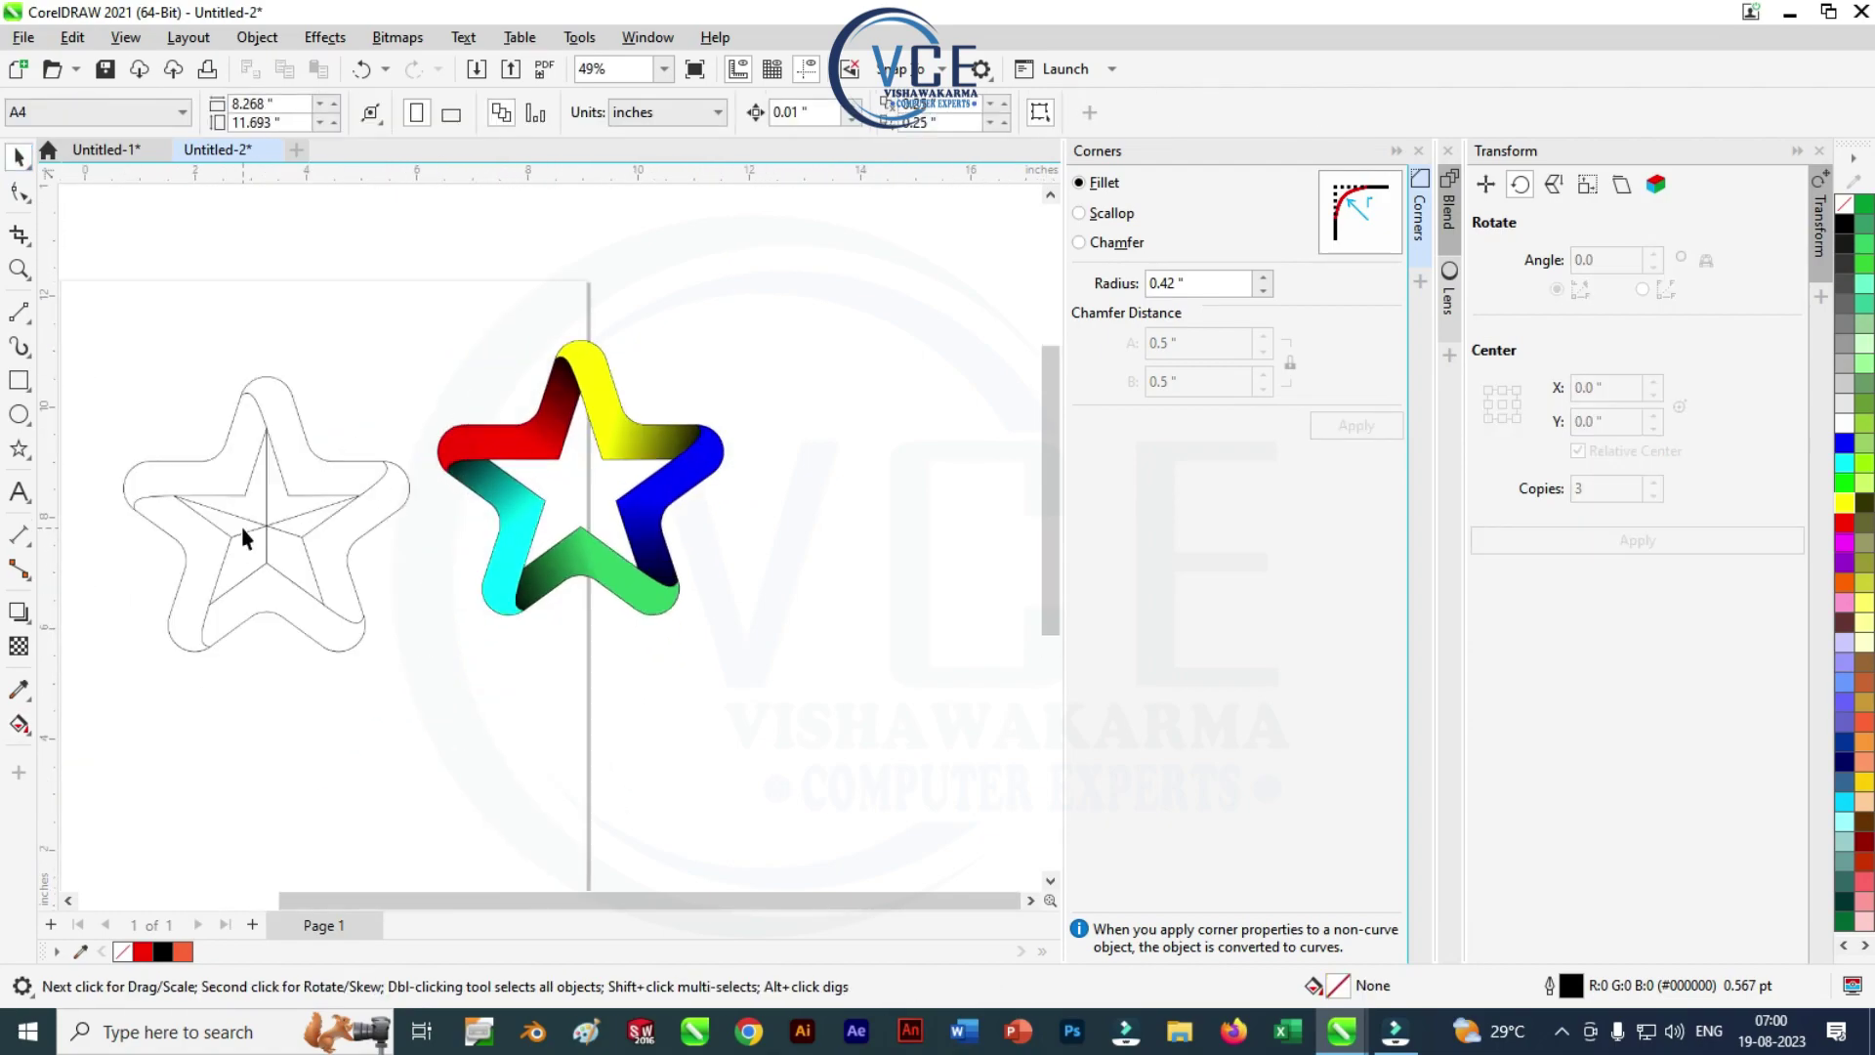
drag(137, 313, 518, 625)
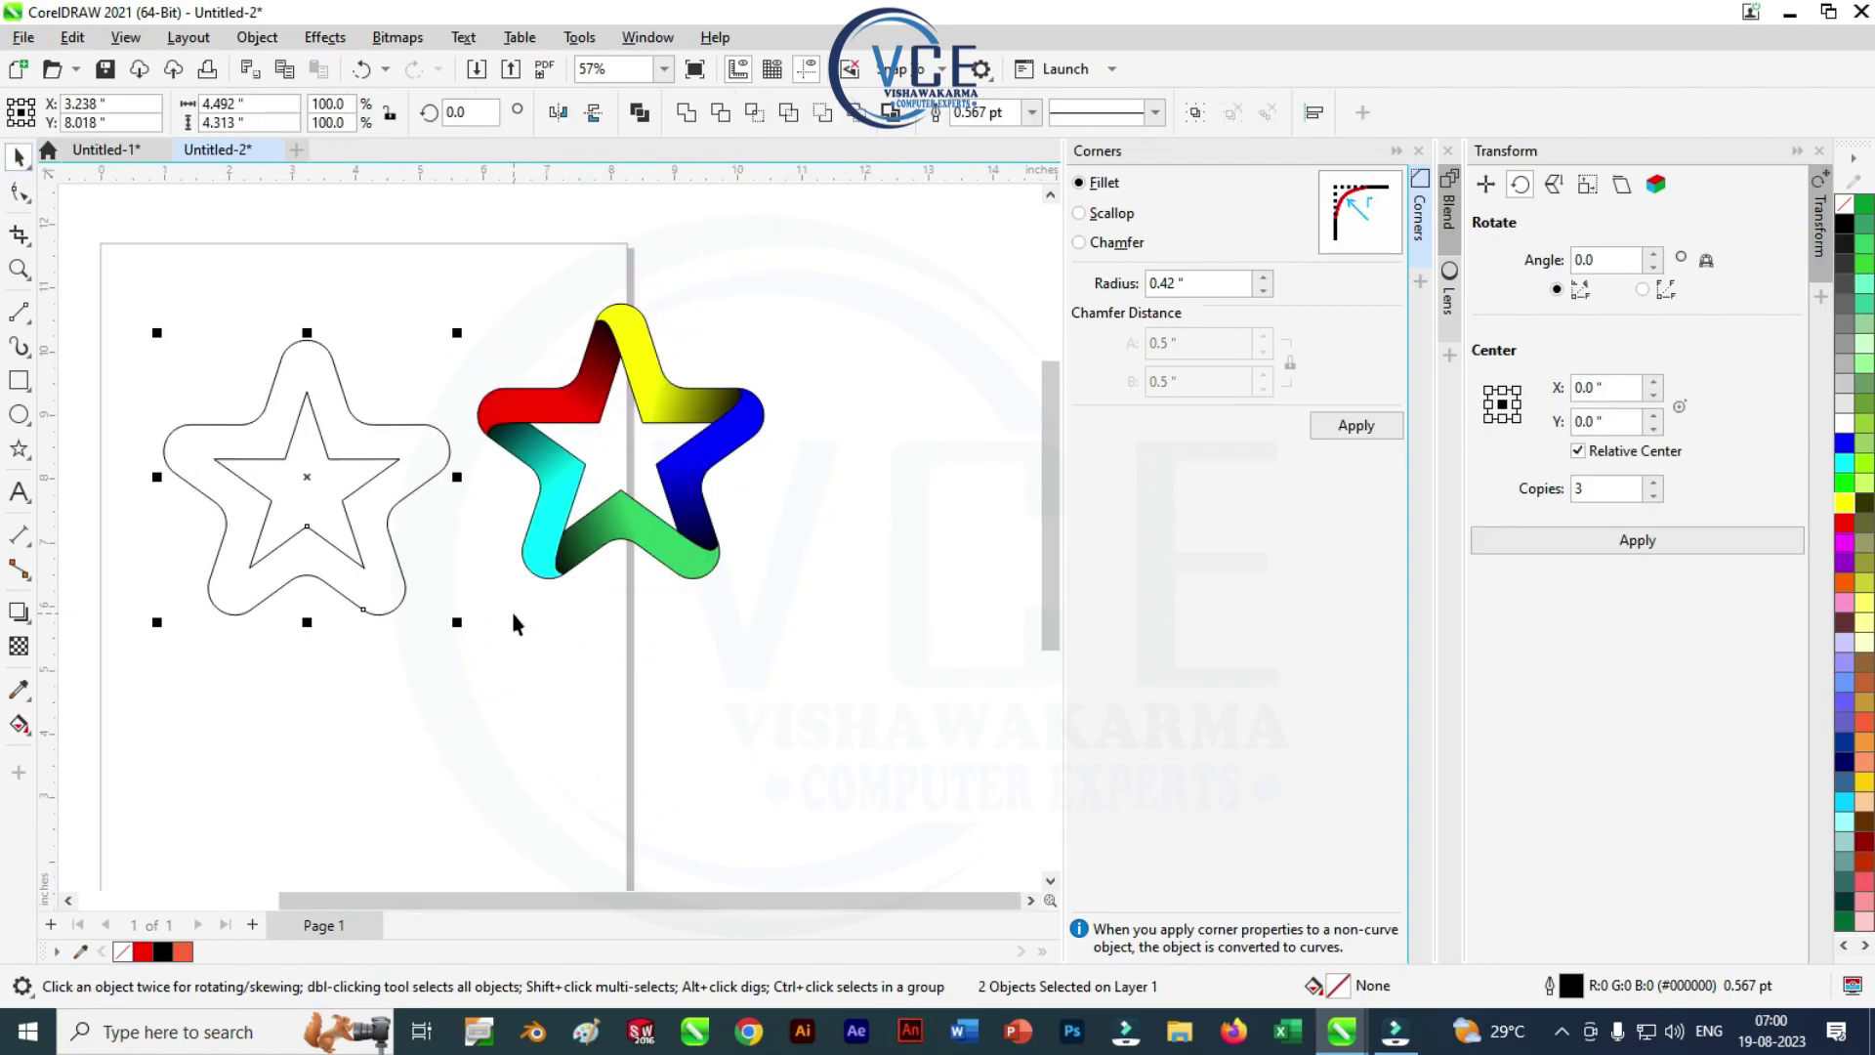
key(Delete)
Group the five coloured sections of the star
drag(465, 289, 821, 652)
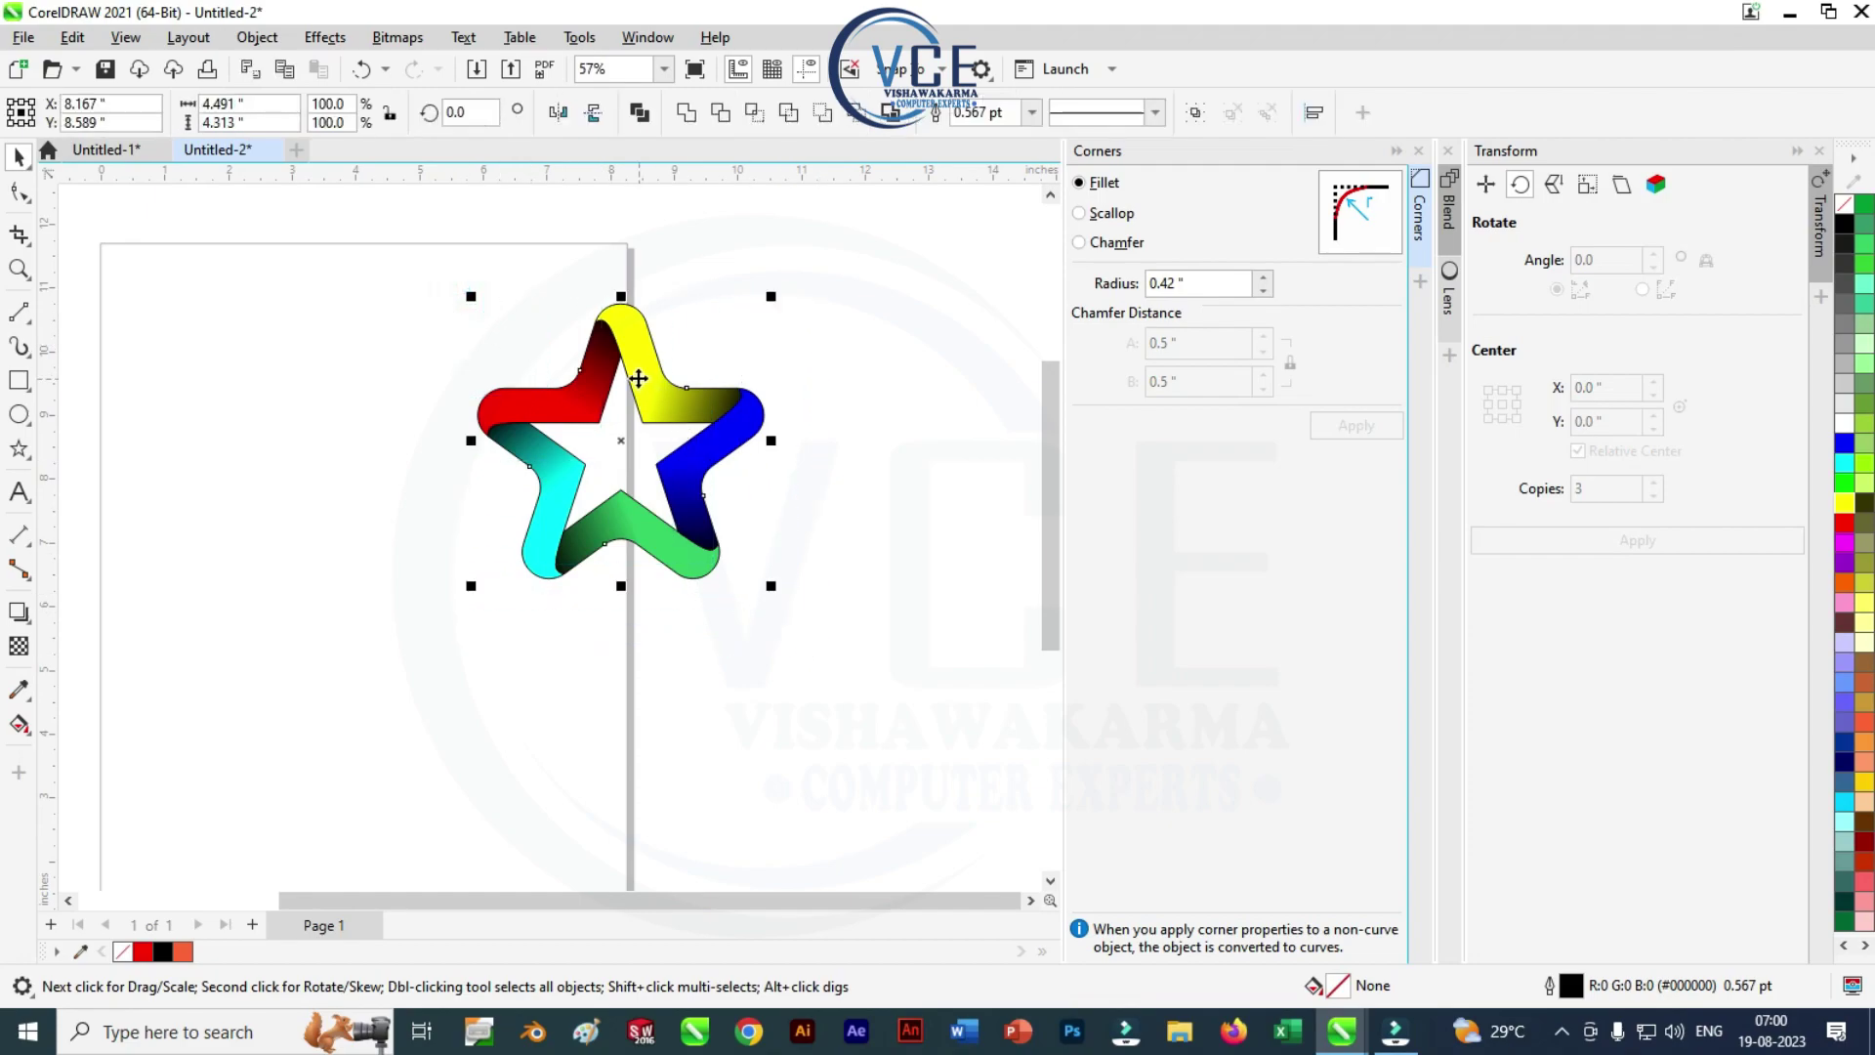
right_click(646, 379)
key(Escape)
key(ctrl+g)
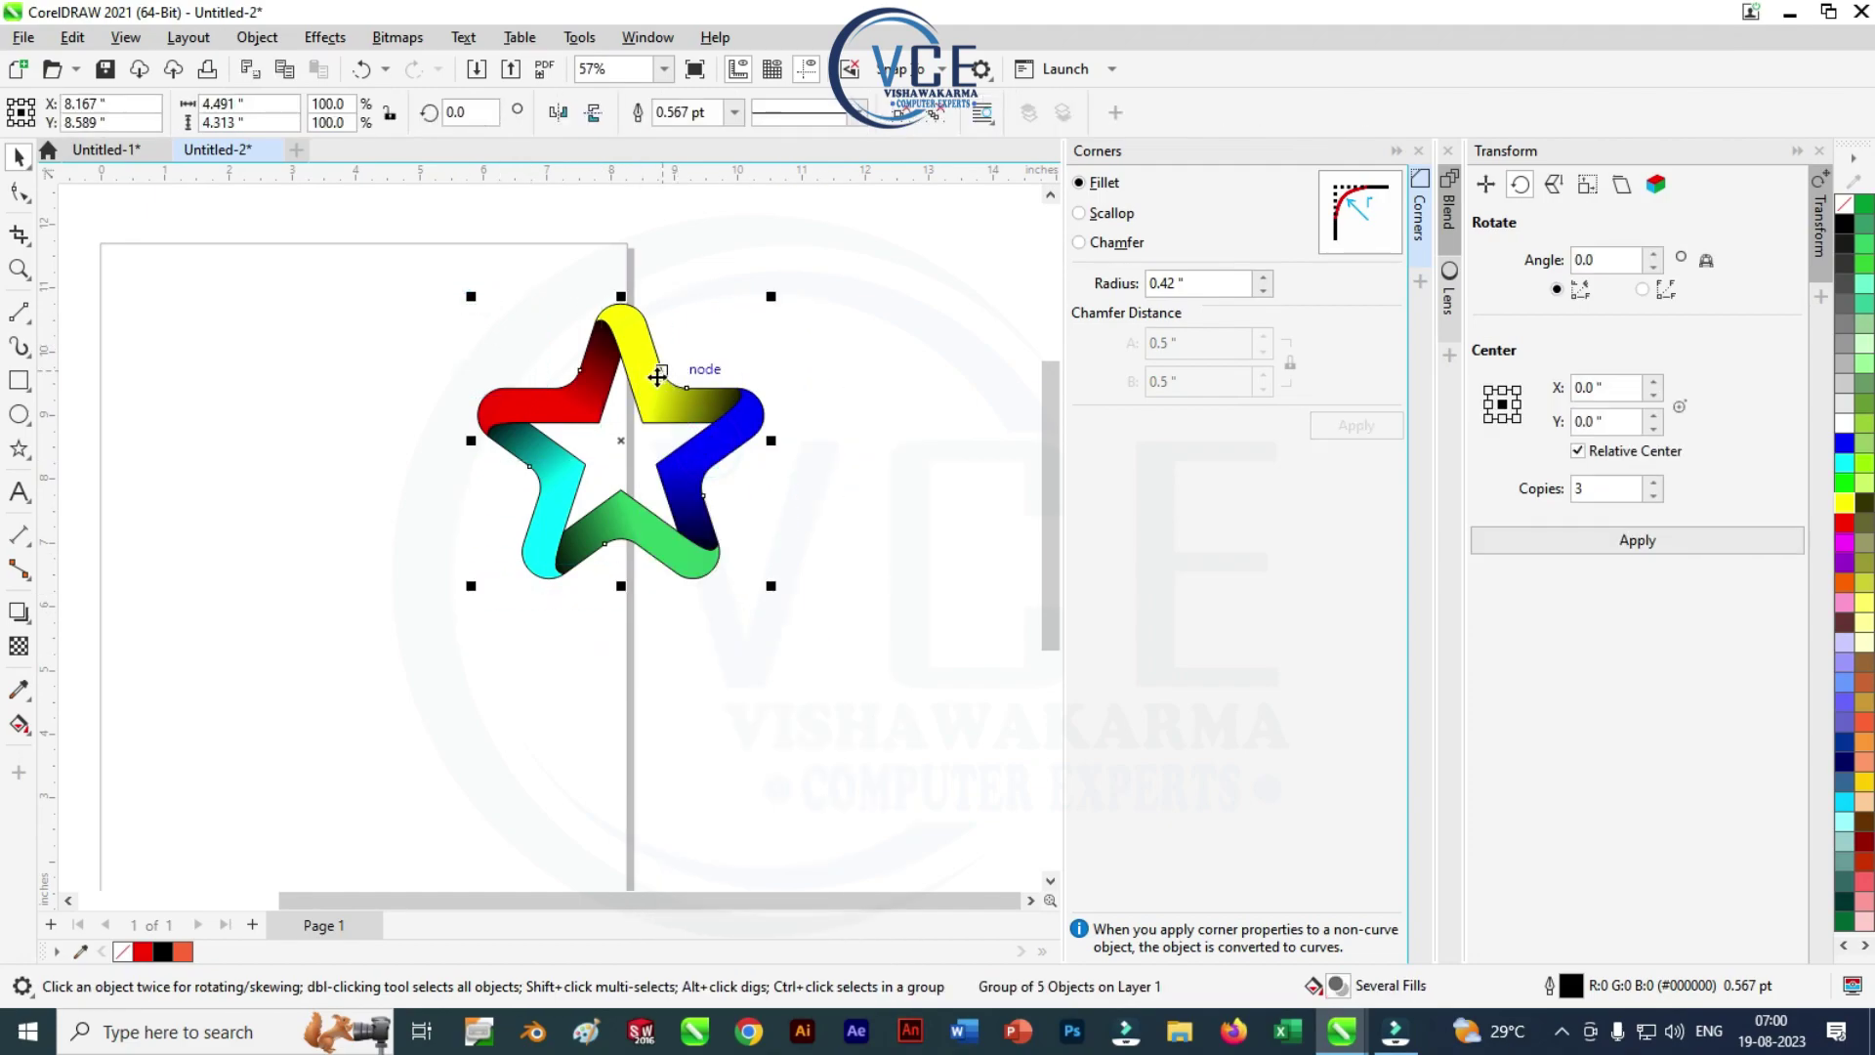
Duplicate the star group to the lower left of the original and remove the fill from the copy
drag(658, 376, 369, 495)
scroll(215, 556, up, 2)
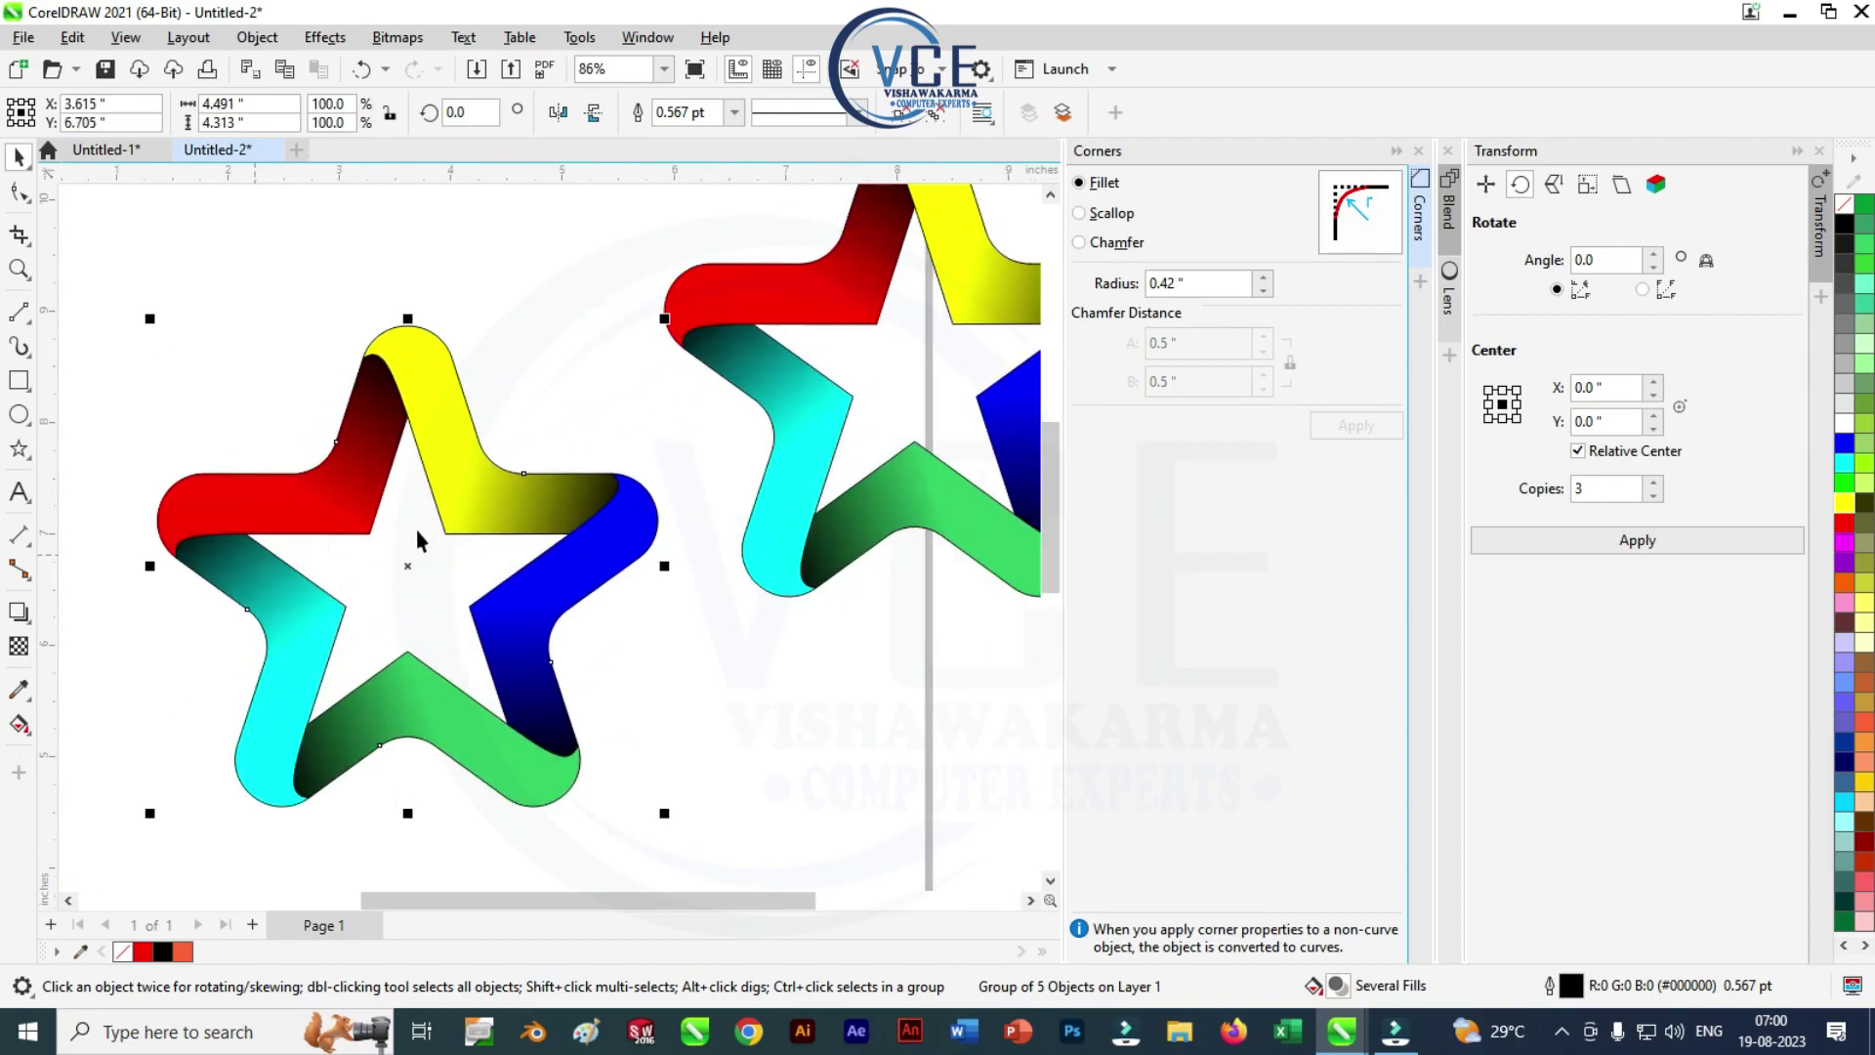
click(1842, 205)
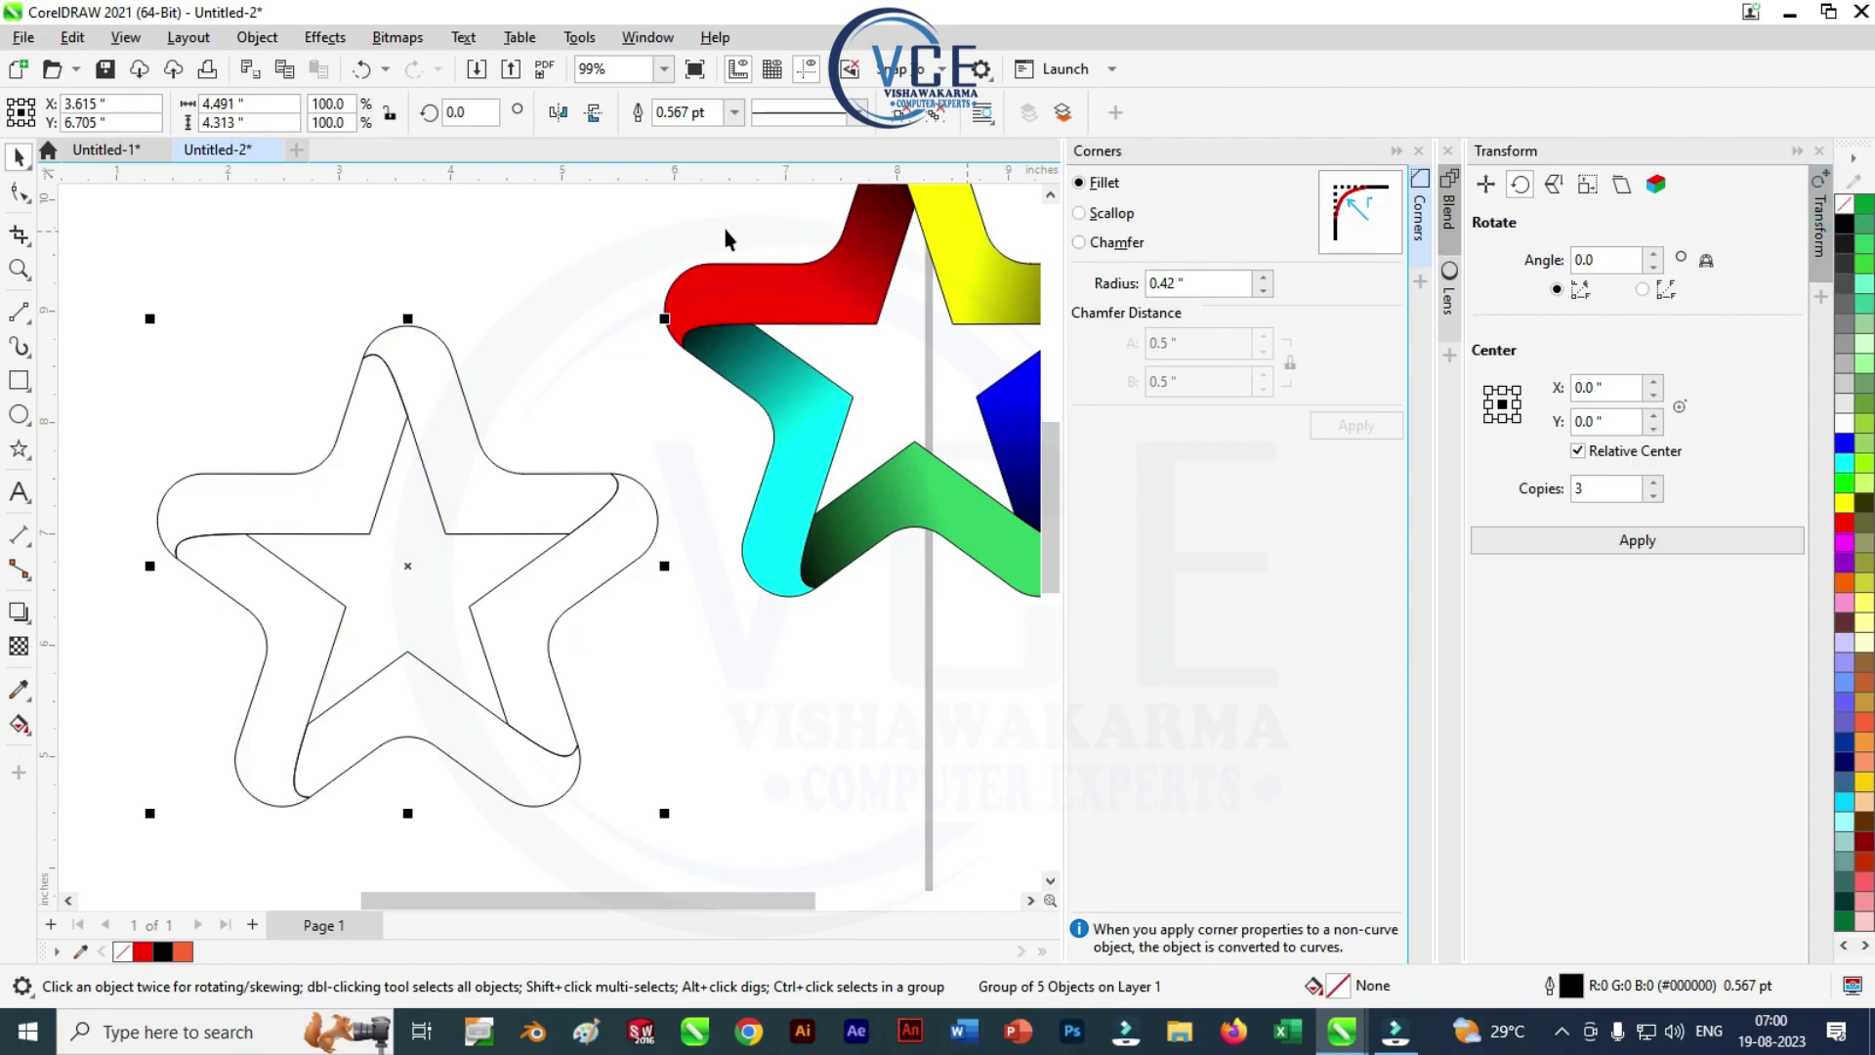
Set the unfilled star copy's outline width to 2.0 pt and deselect it
click(734, 112)
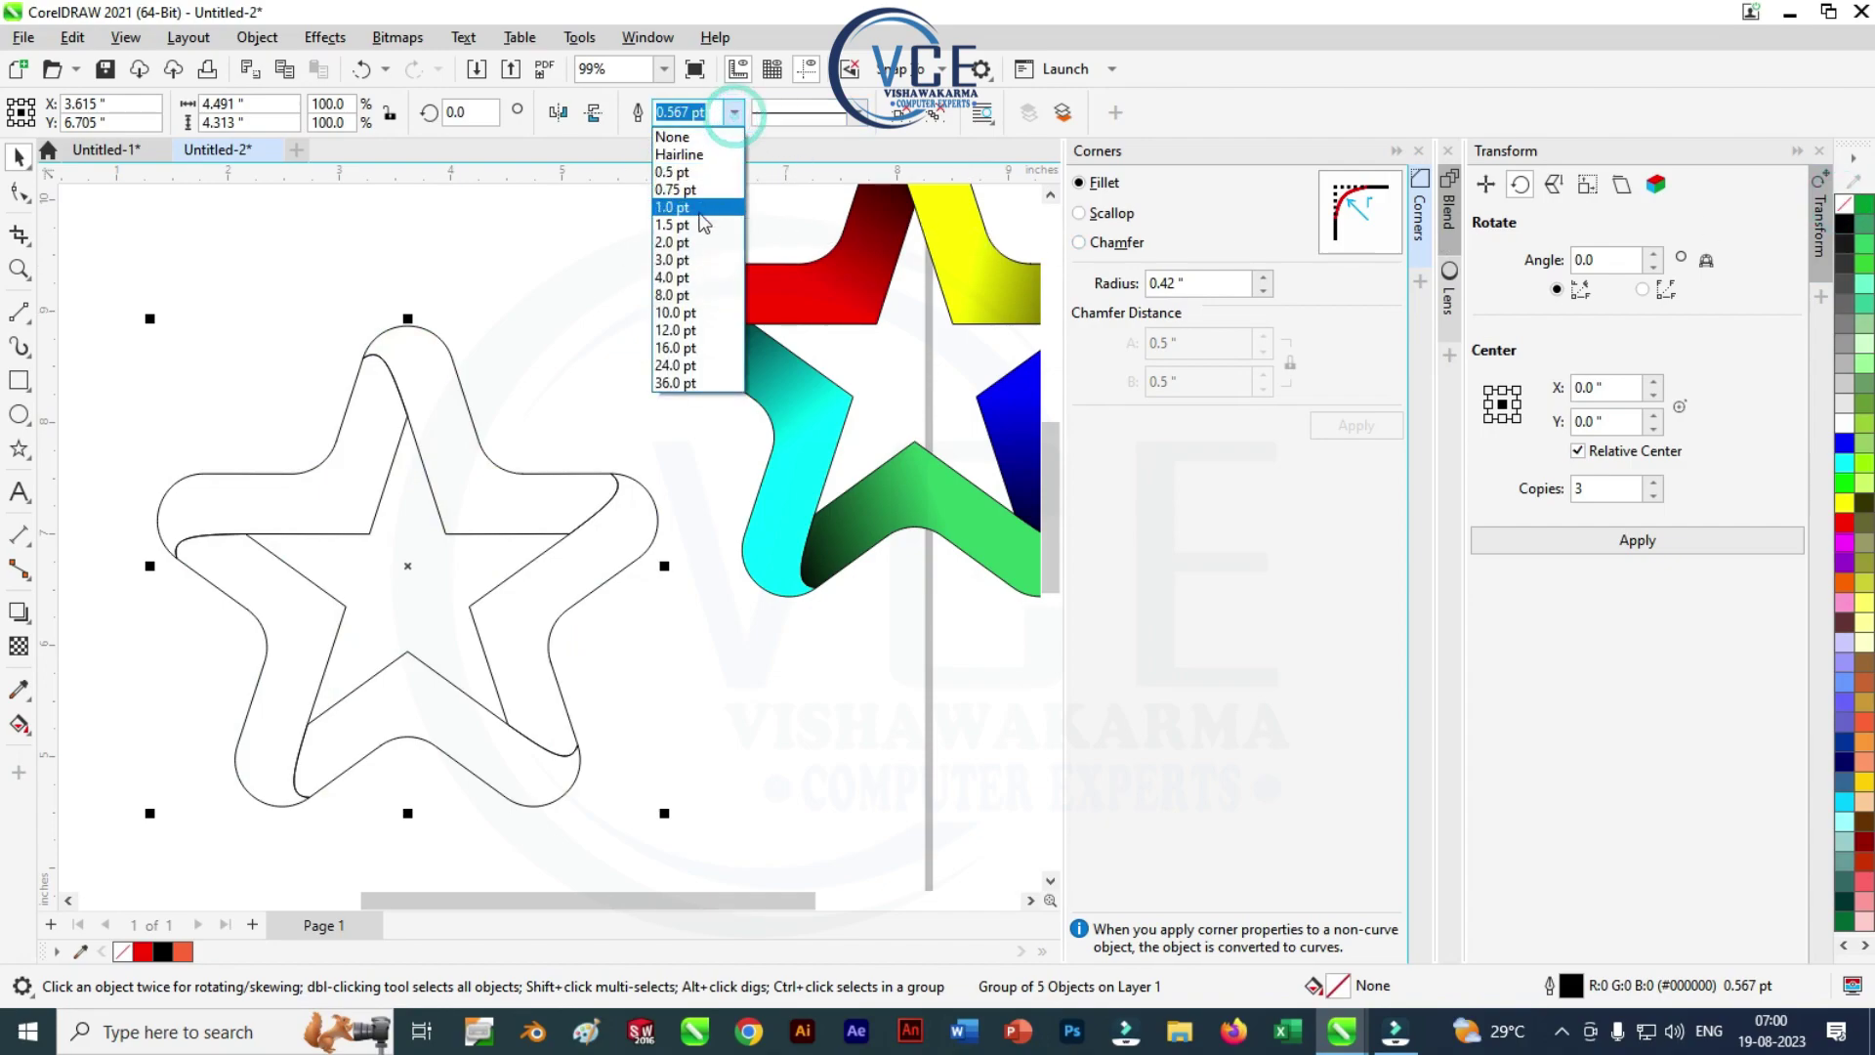
click(676, 240)
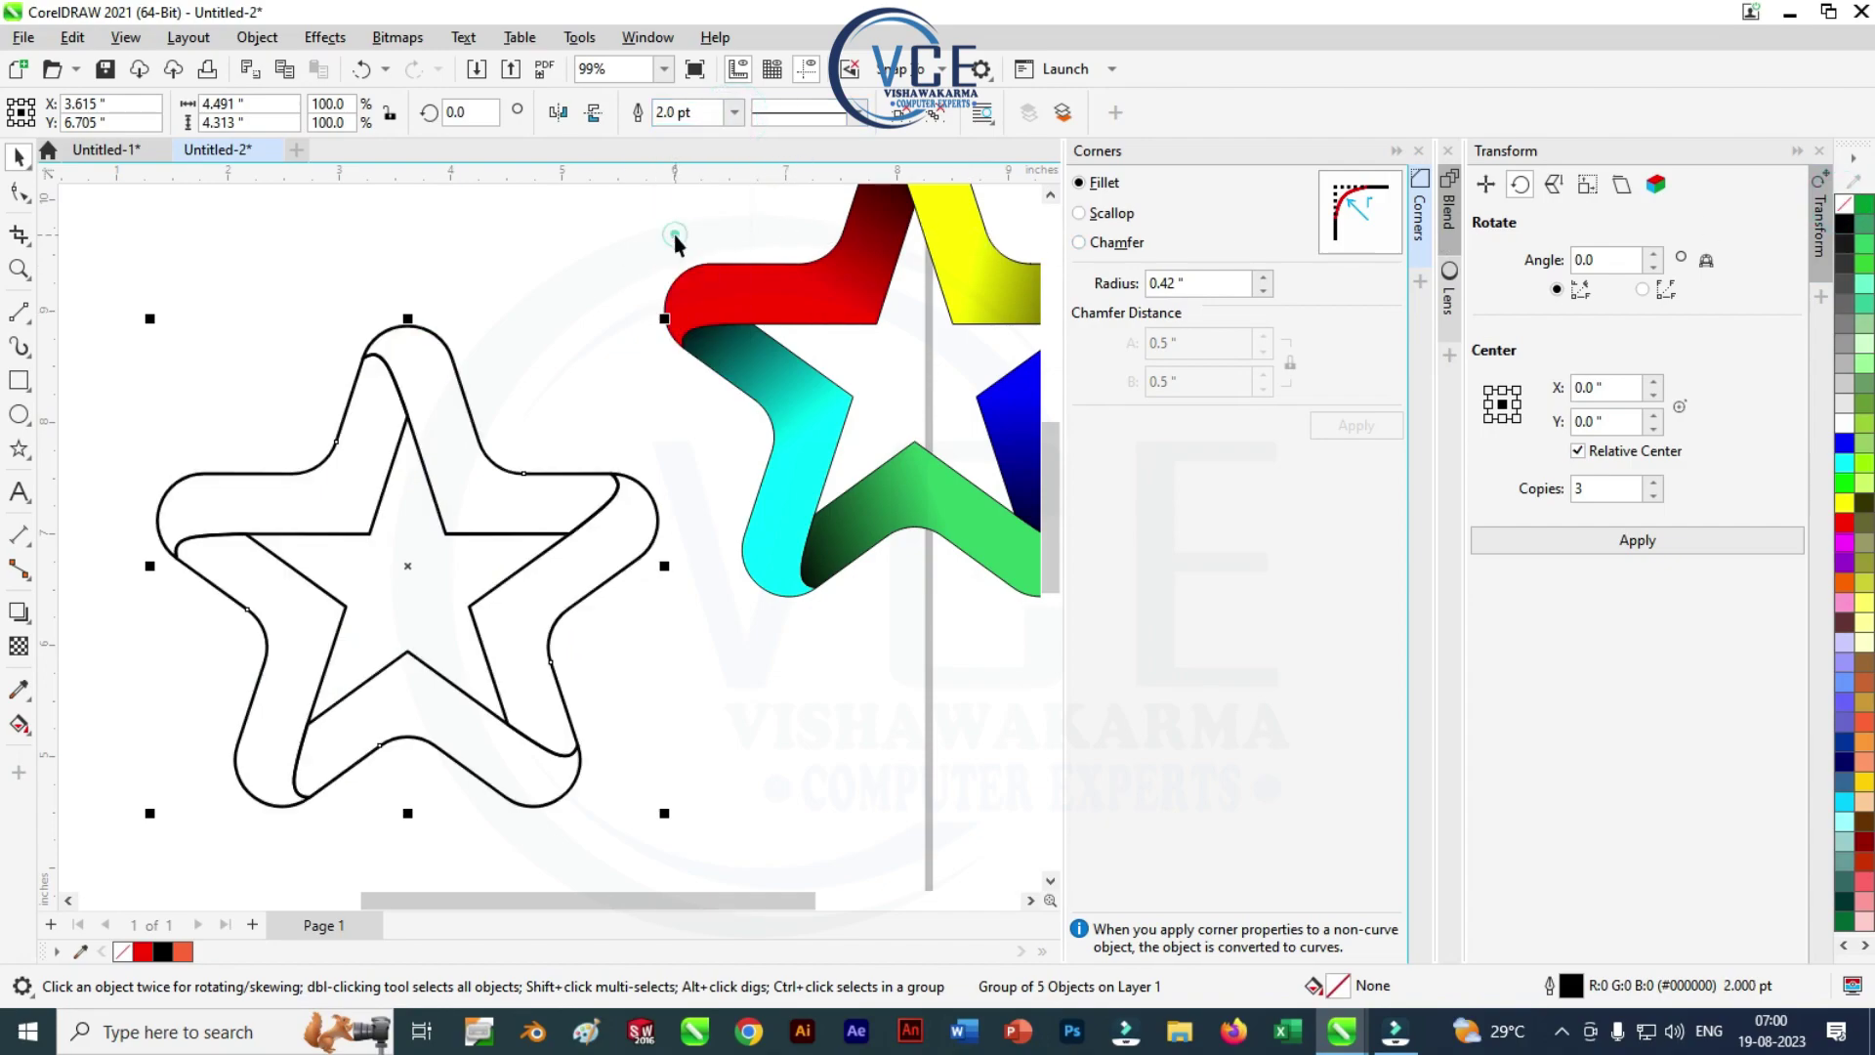
click(275, 281)
scroll(294, 311, down, 1)
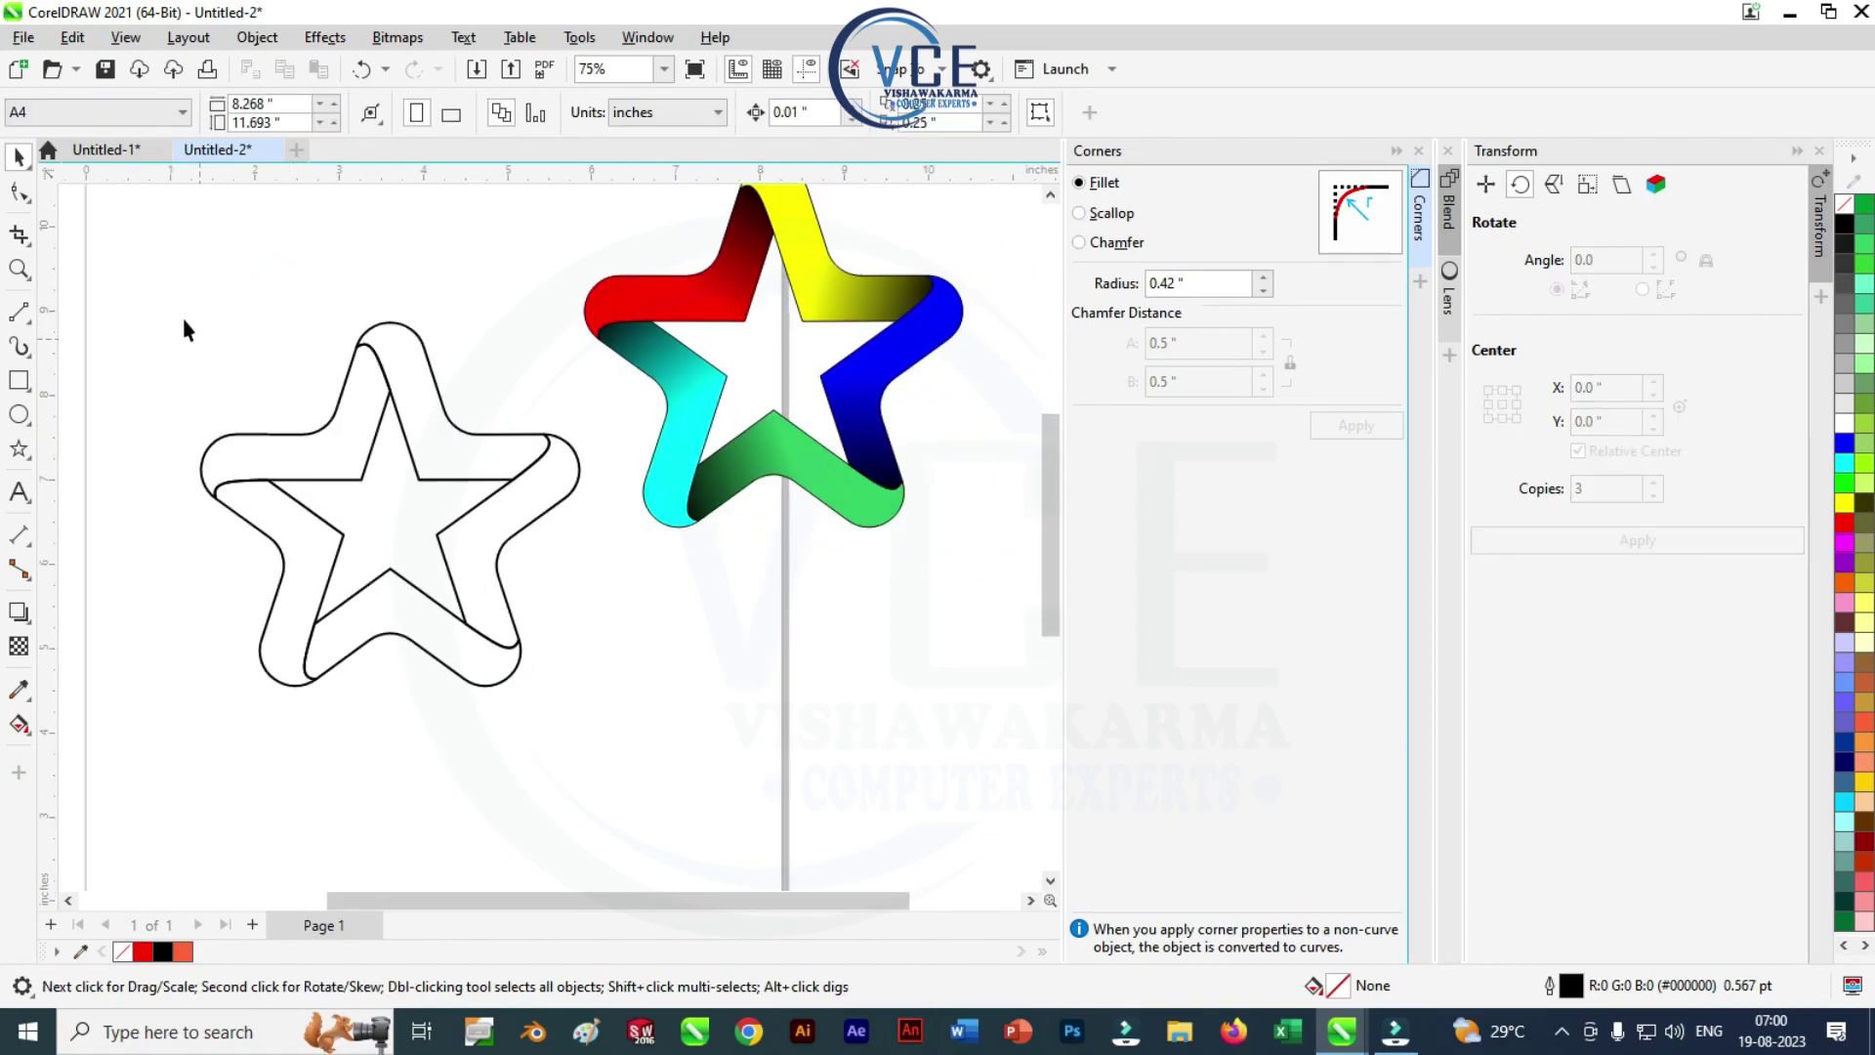
Select the unfilled star copy and ungroup it into its separate sections
drag(506, 649, 610, 738)
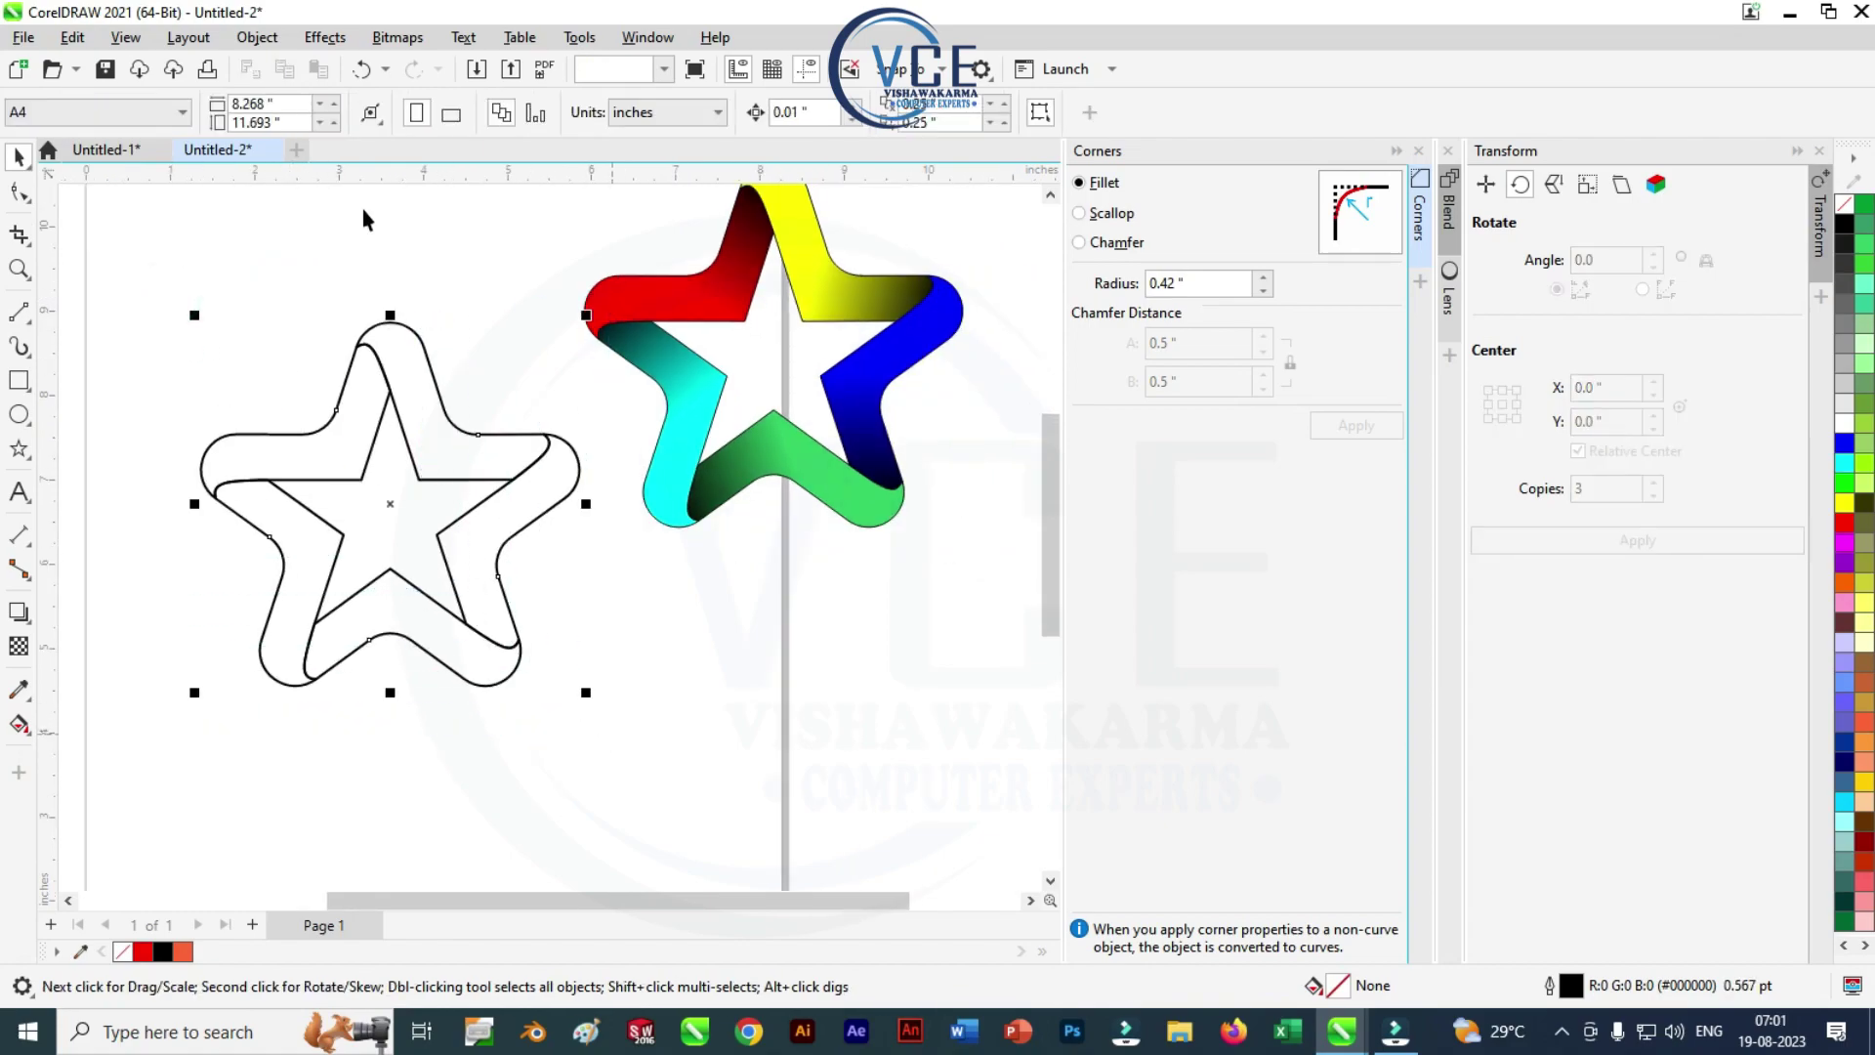
click(274, 44)
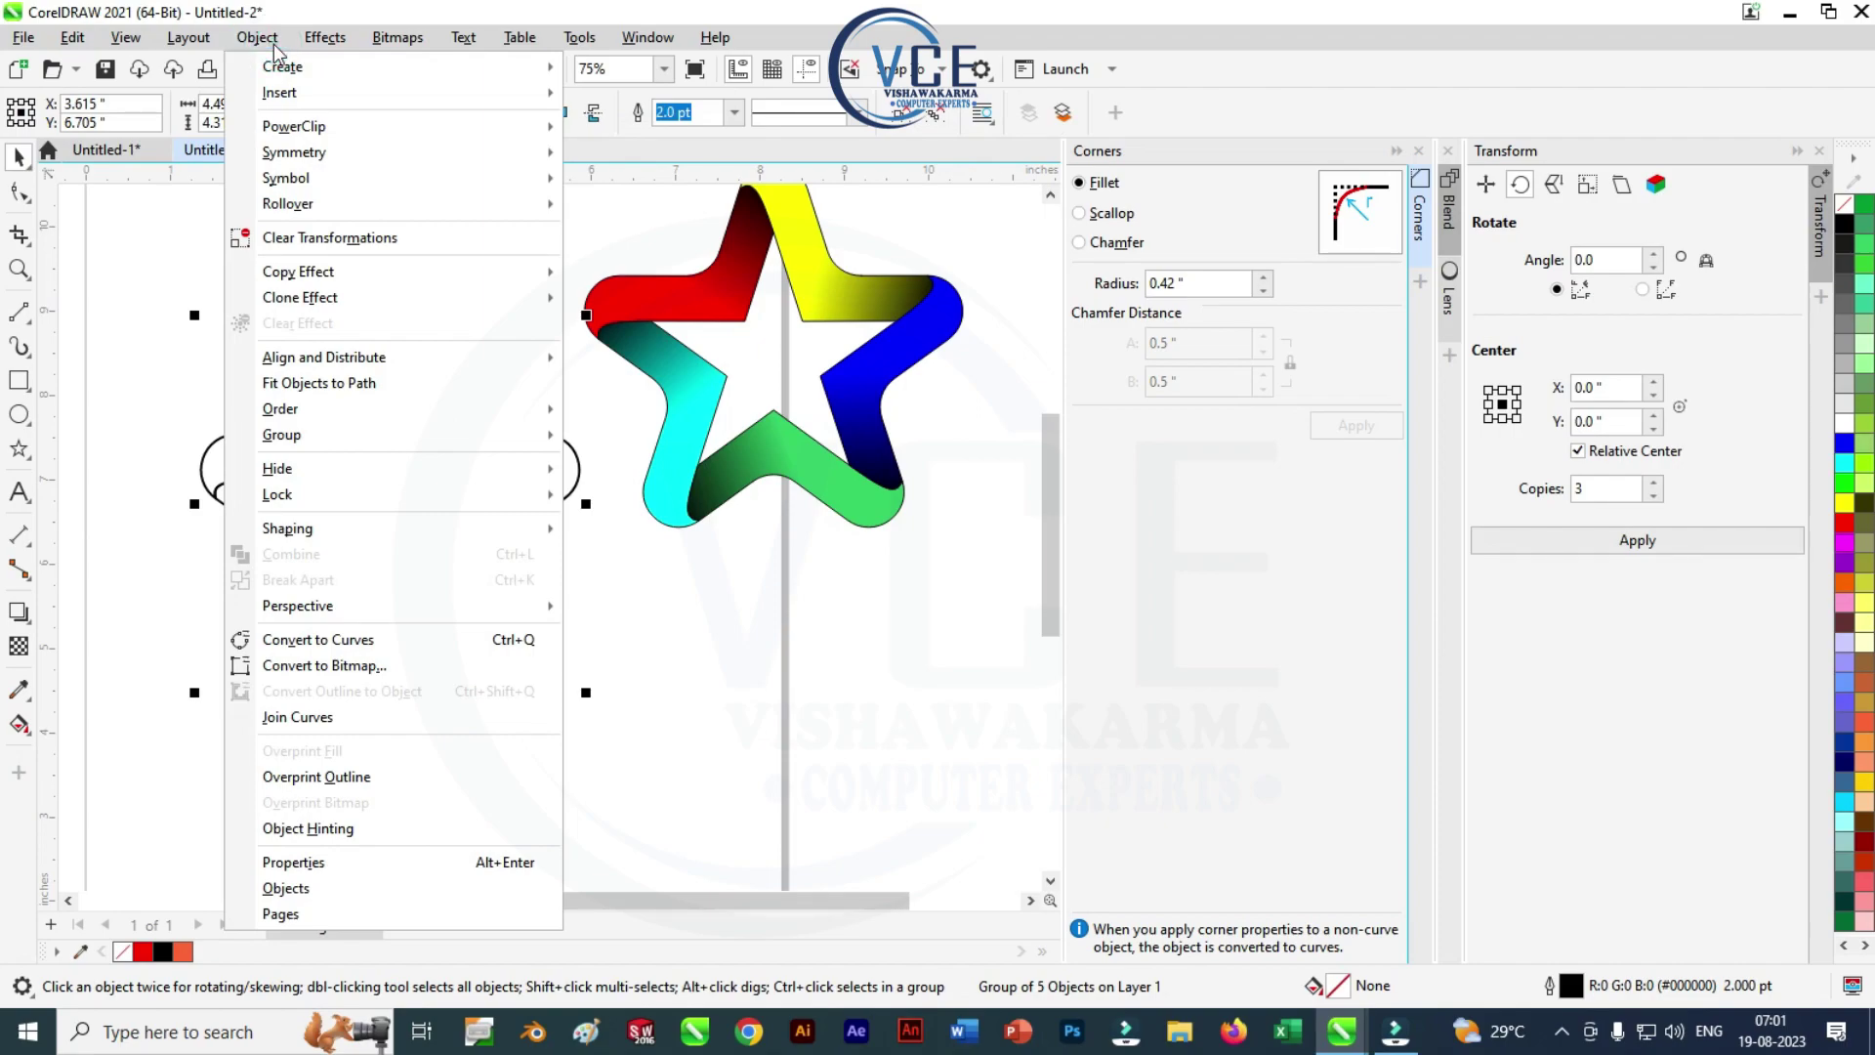
click(268, 40)
right_click(398, 314)
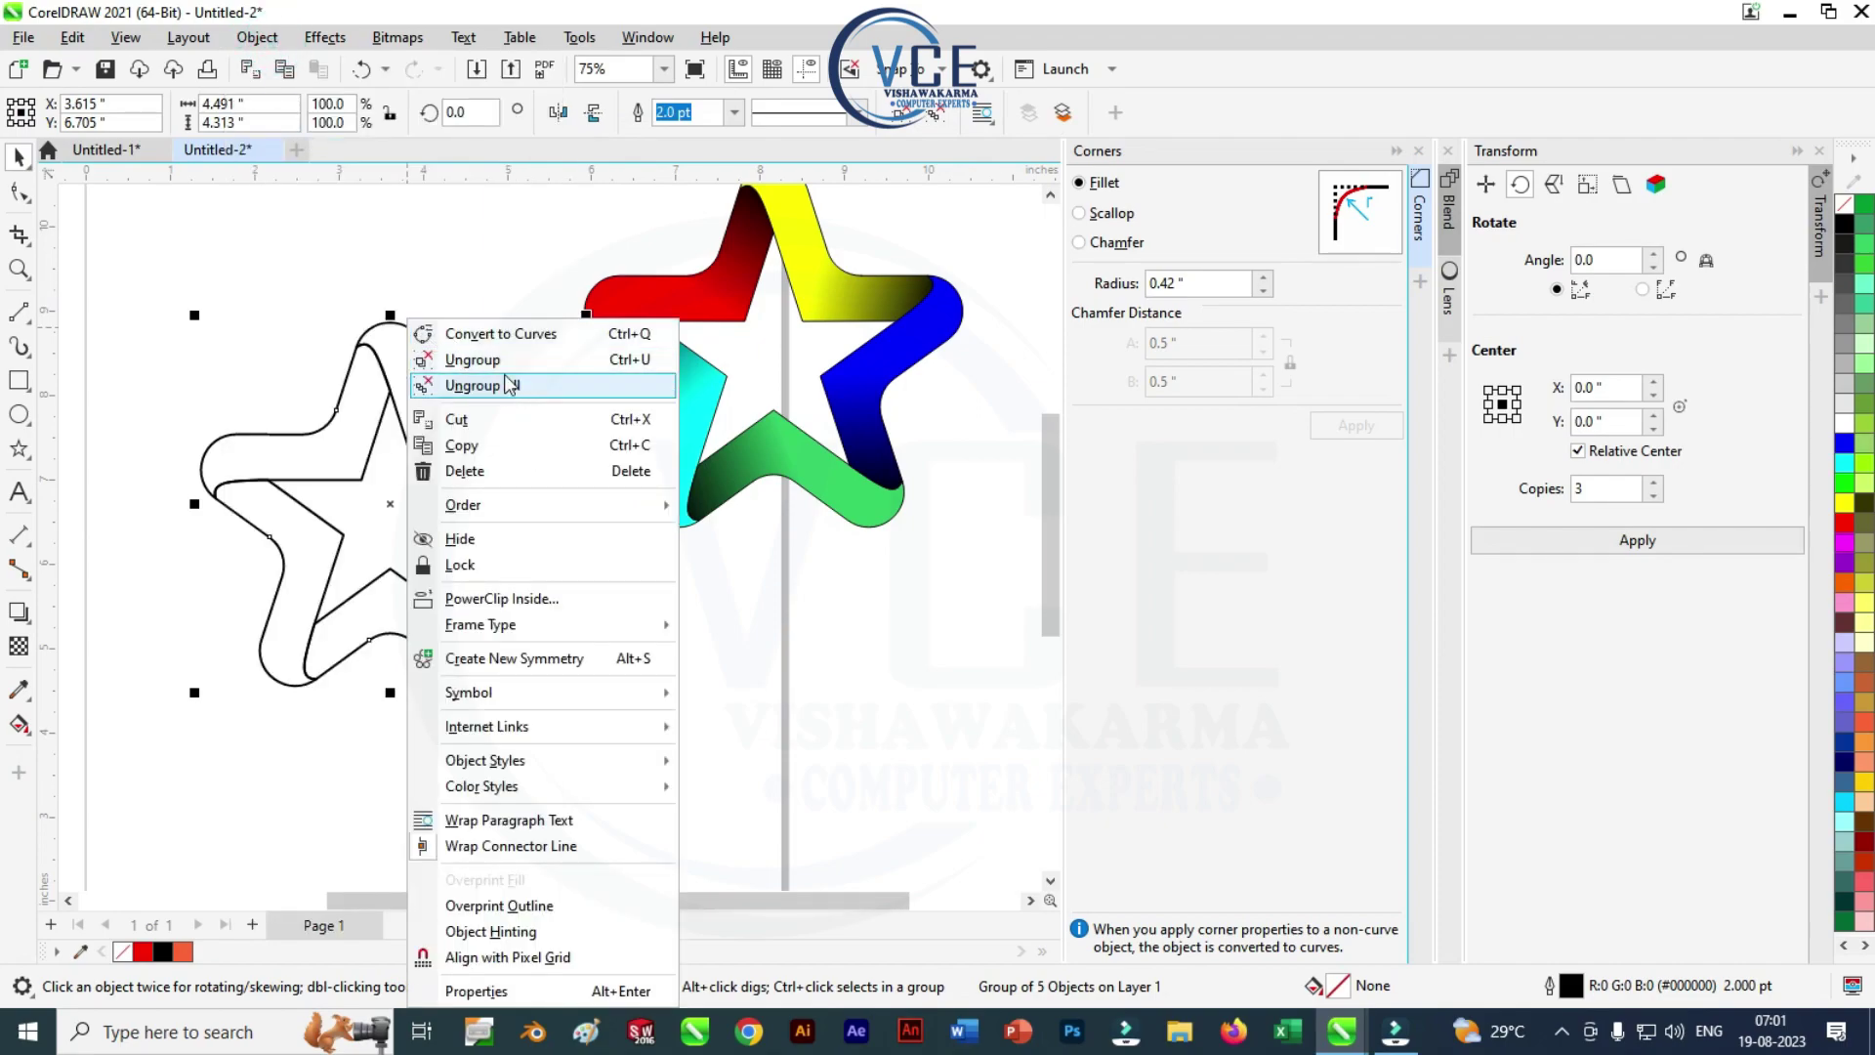
click(501, 367)
Convert the outlines of the five unfilled sections to objects and group the results
click(257, 37)
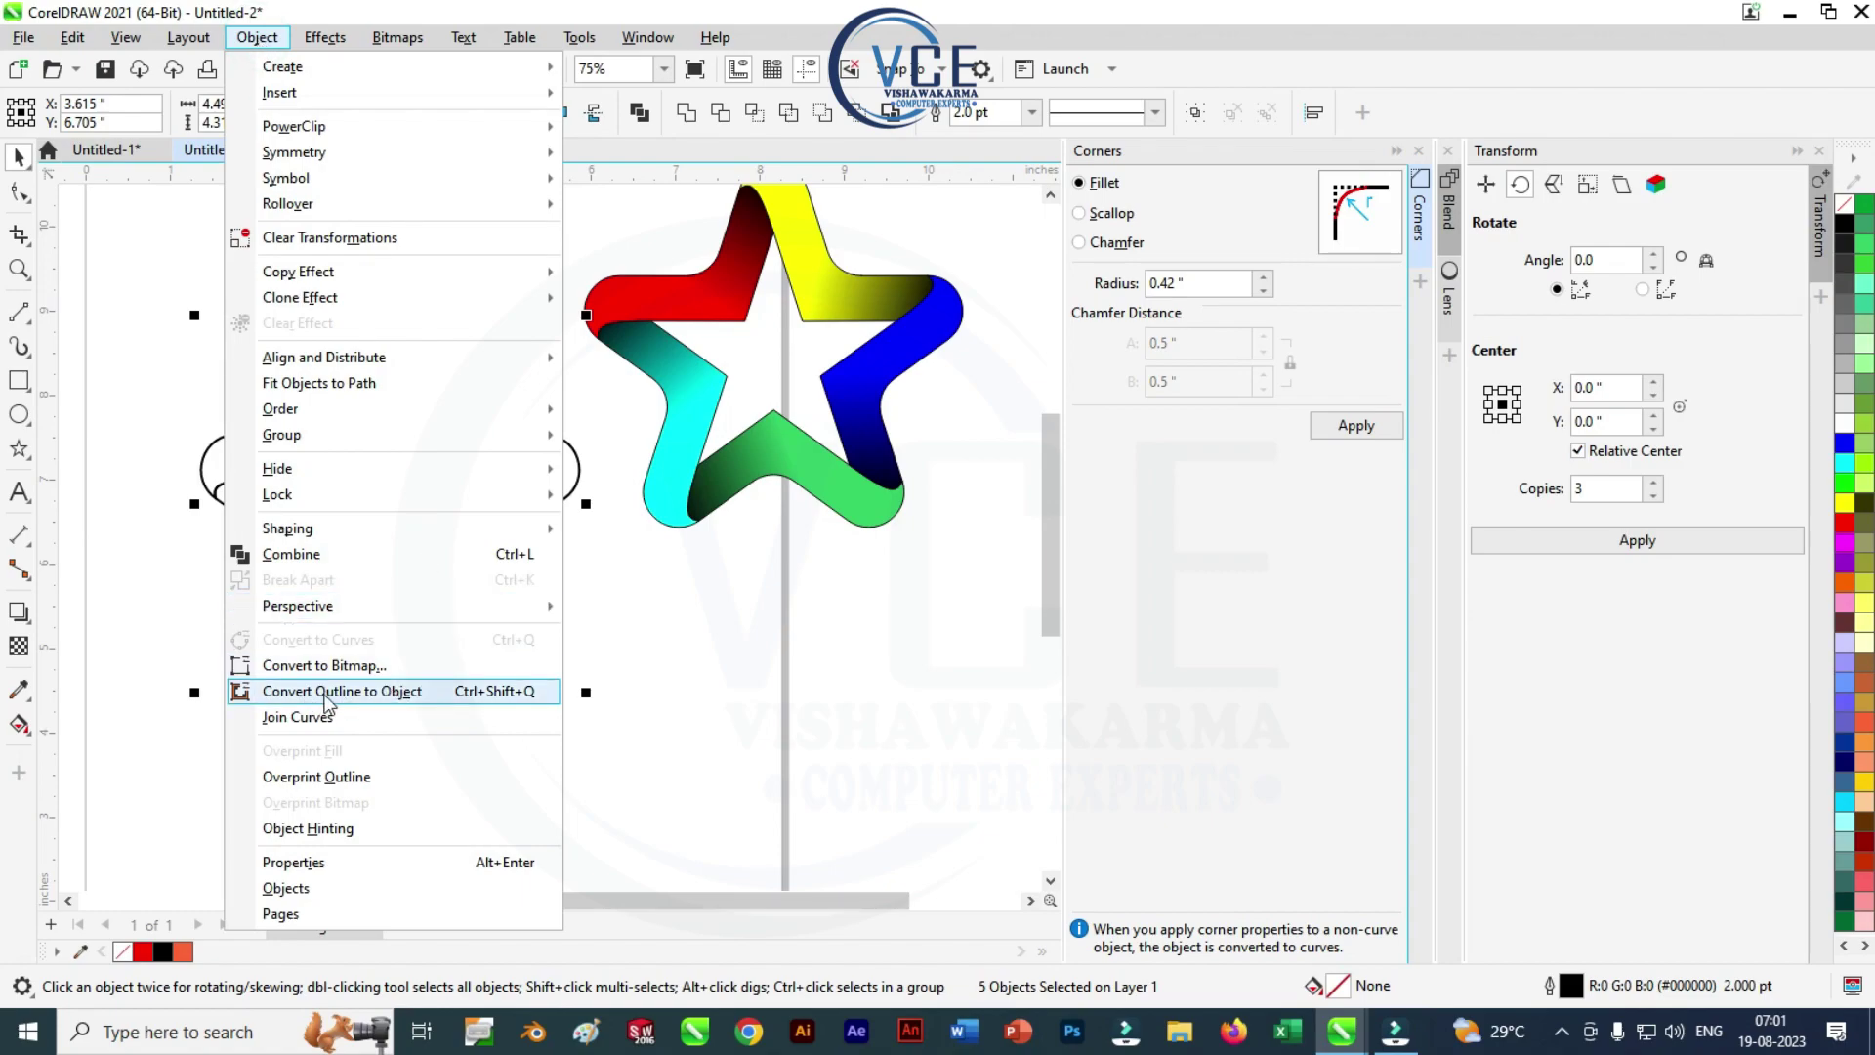
click(369, 692)
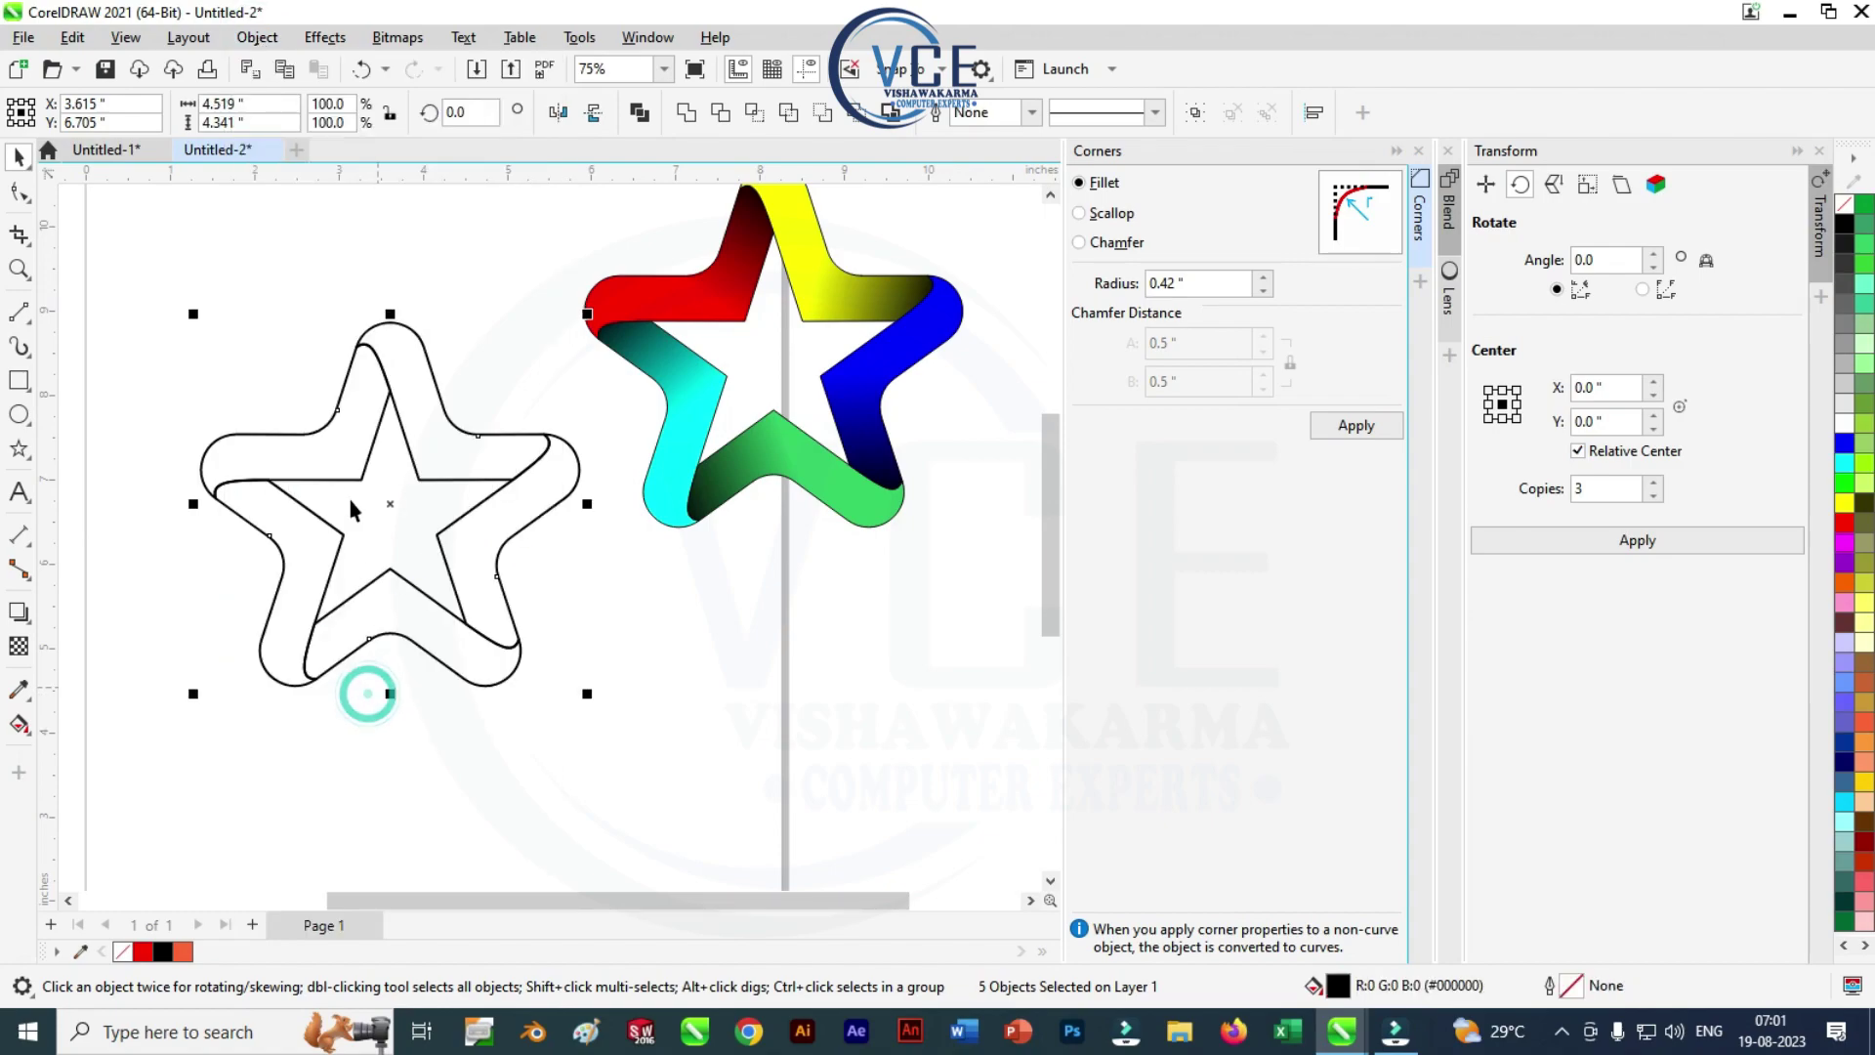
right_click(375, 359)
click(459, 332)
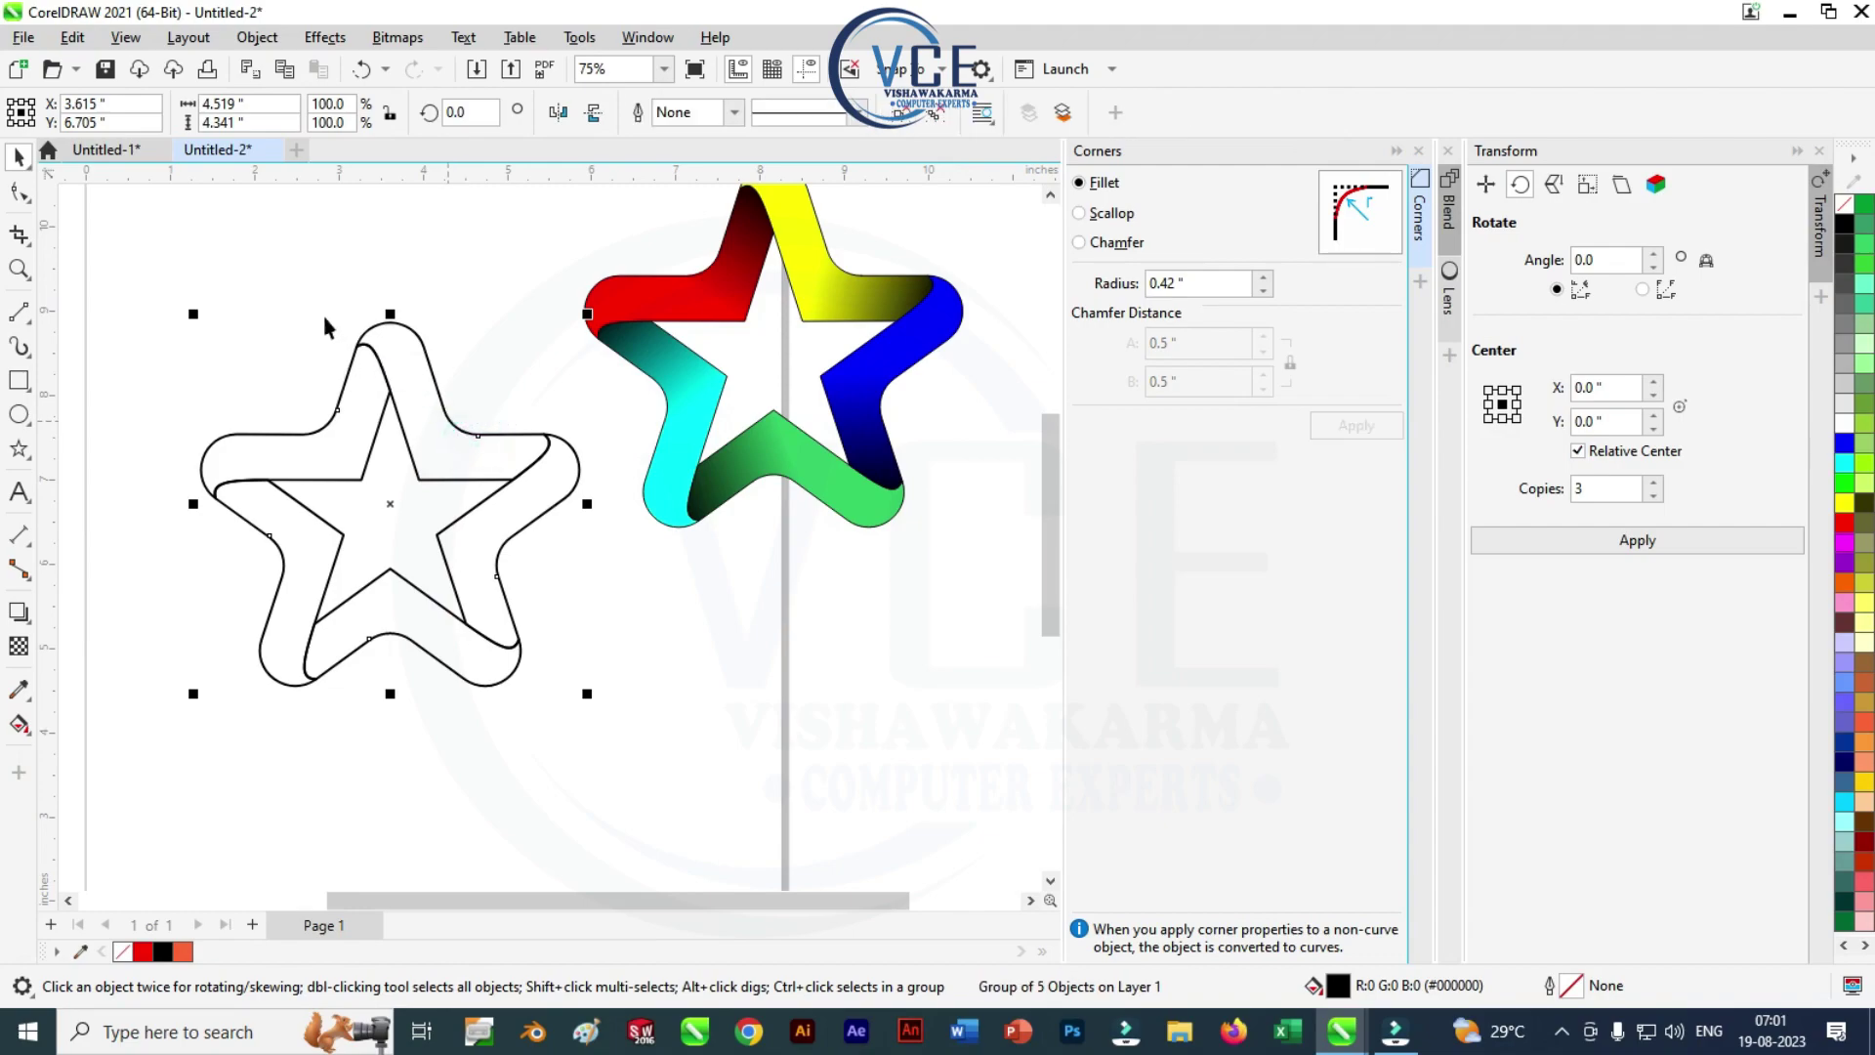
Give the outline group an elliptical fountain fill based on the black-and-white striped preset, then deselect it
click(19, 728)
click(78, 723)
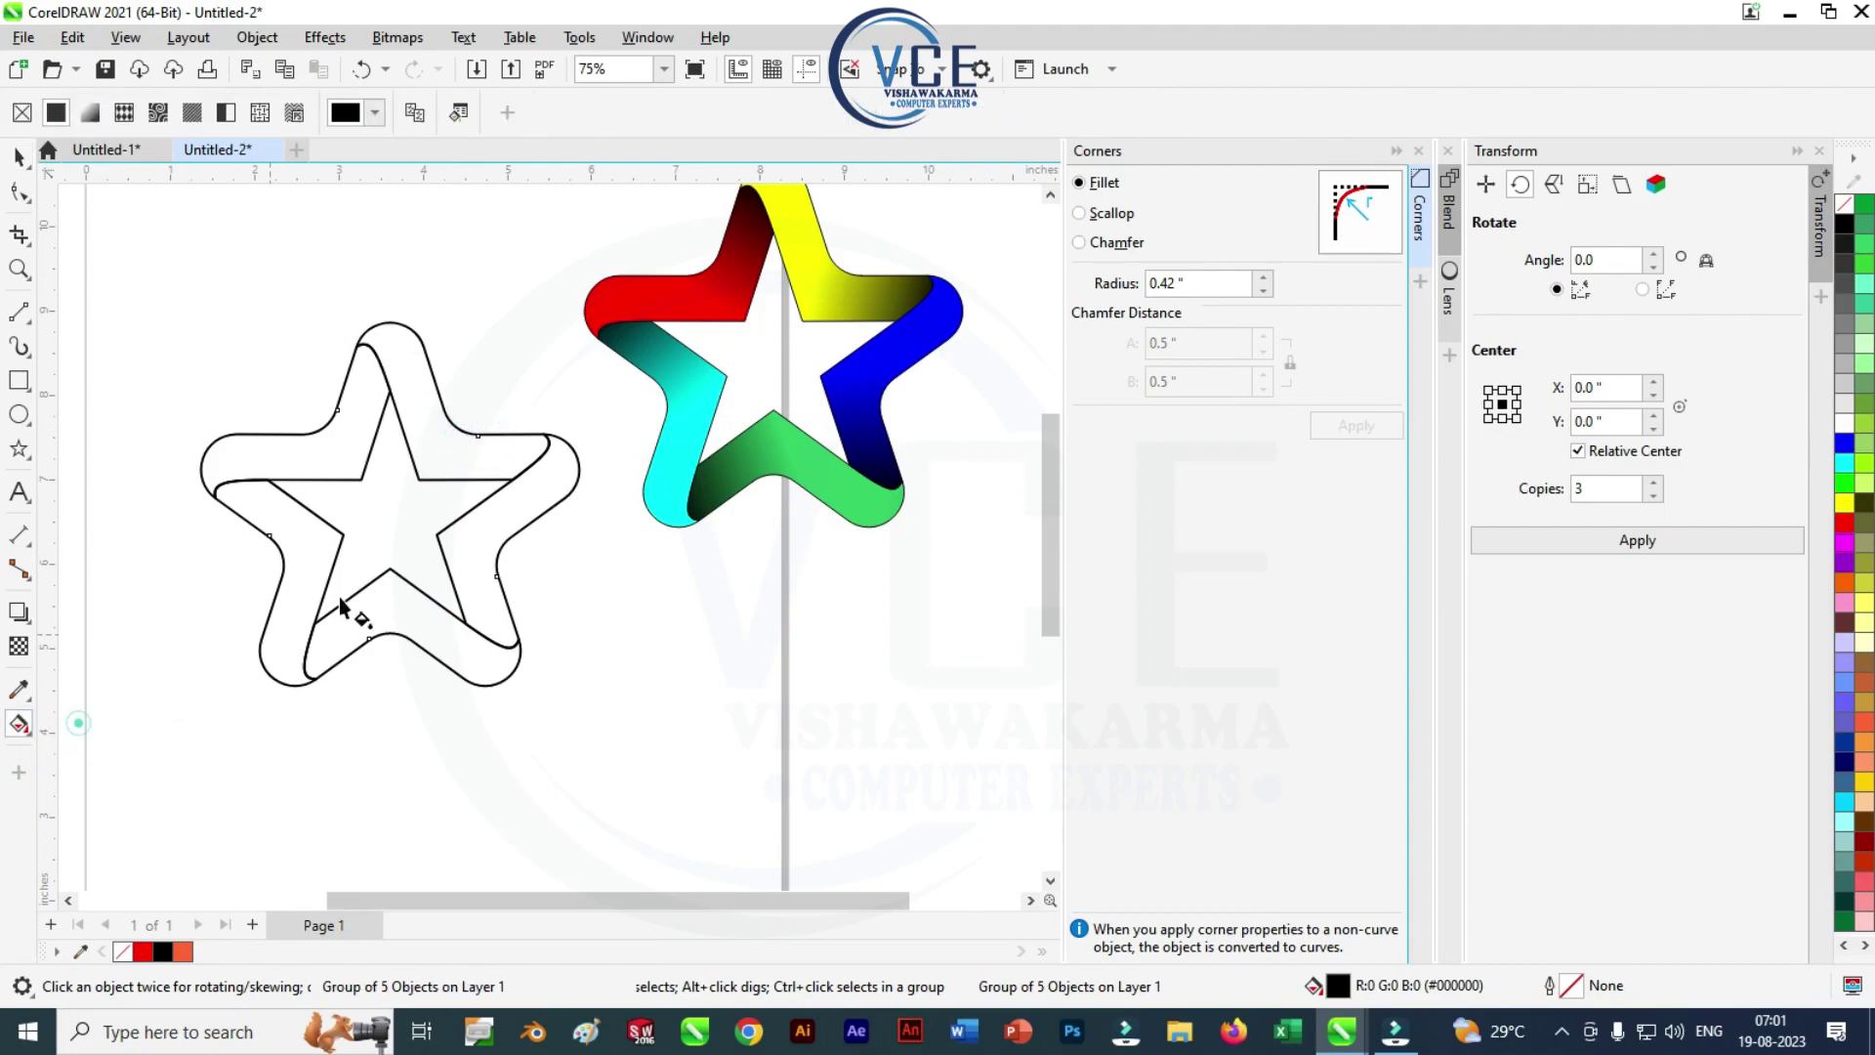
click(89, 112)
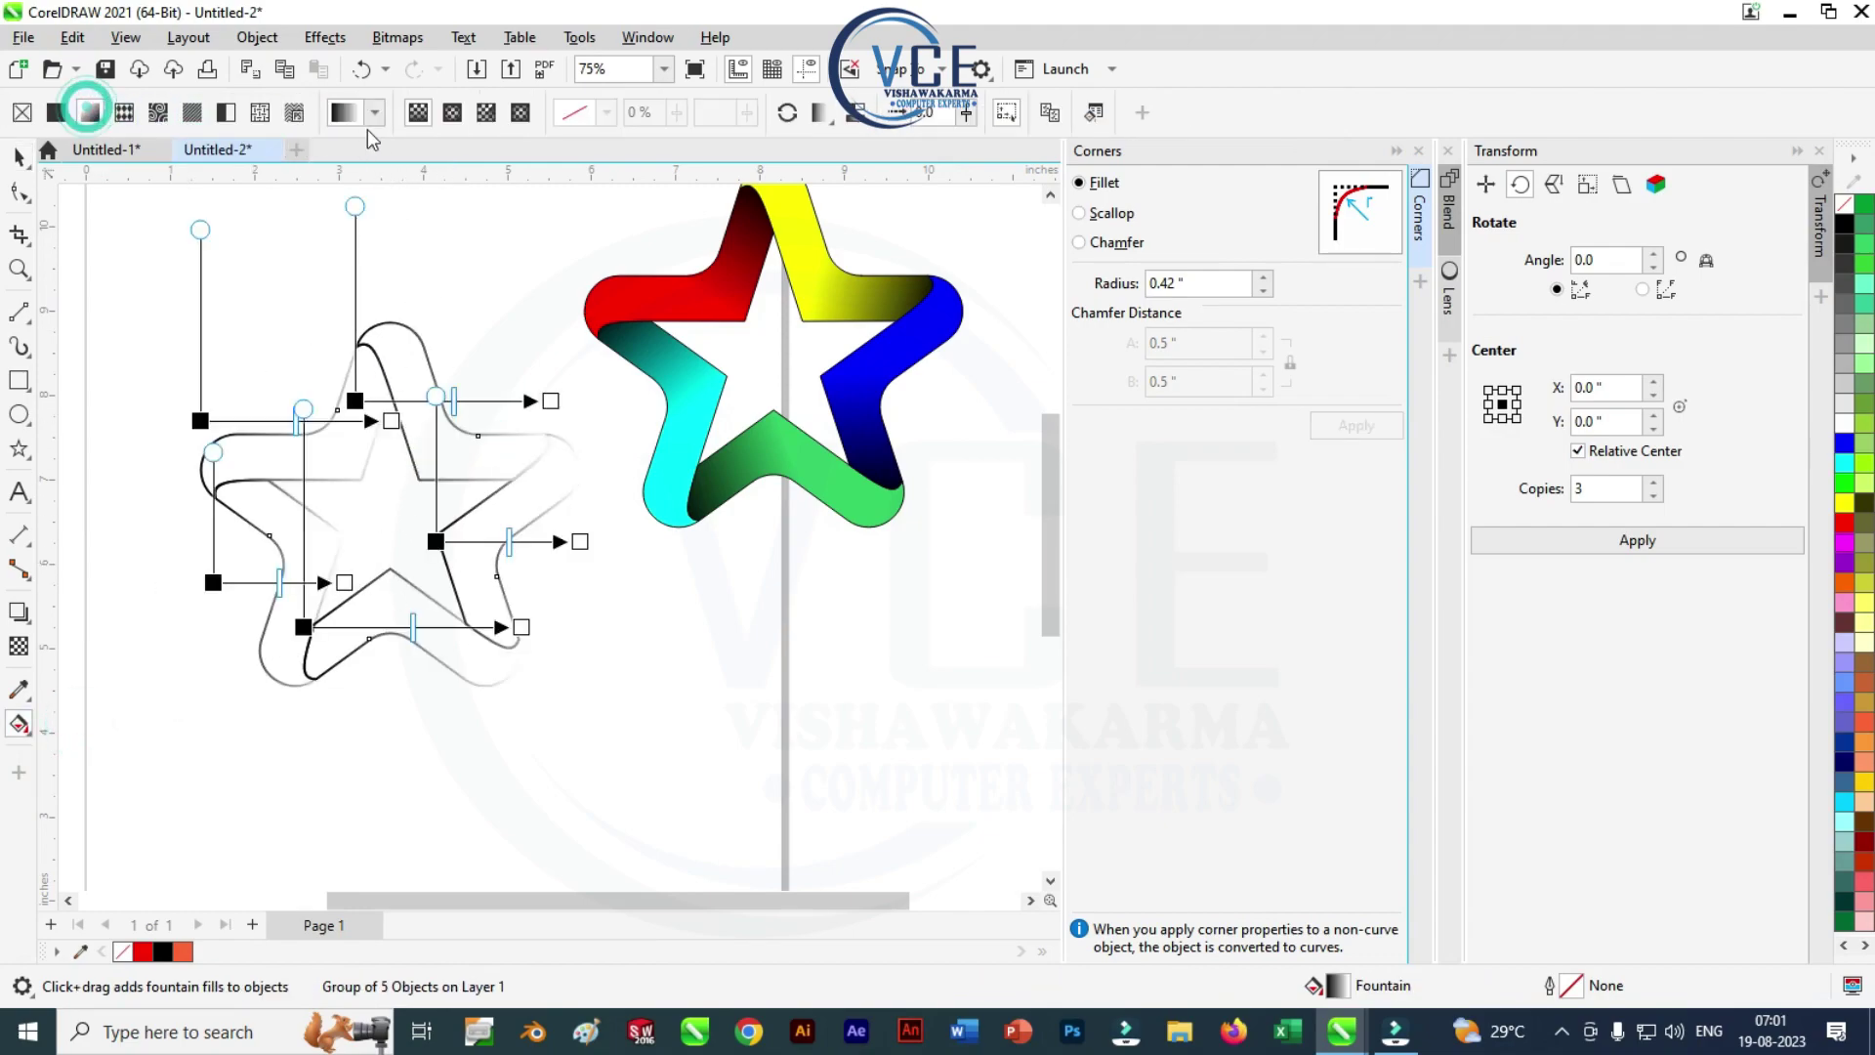
click(375, 114)
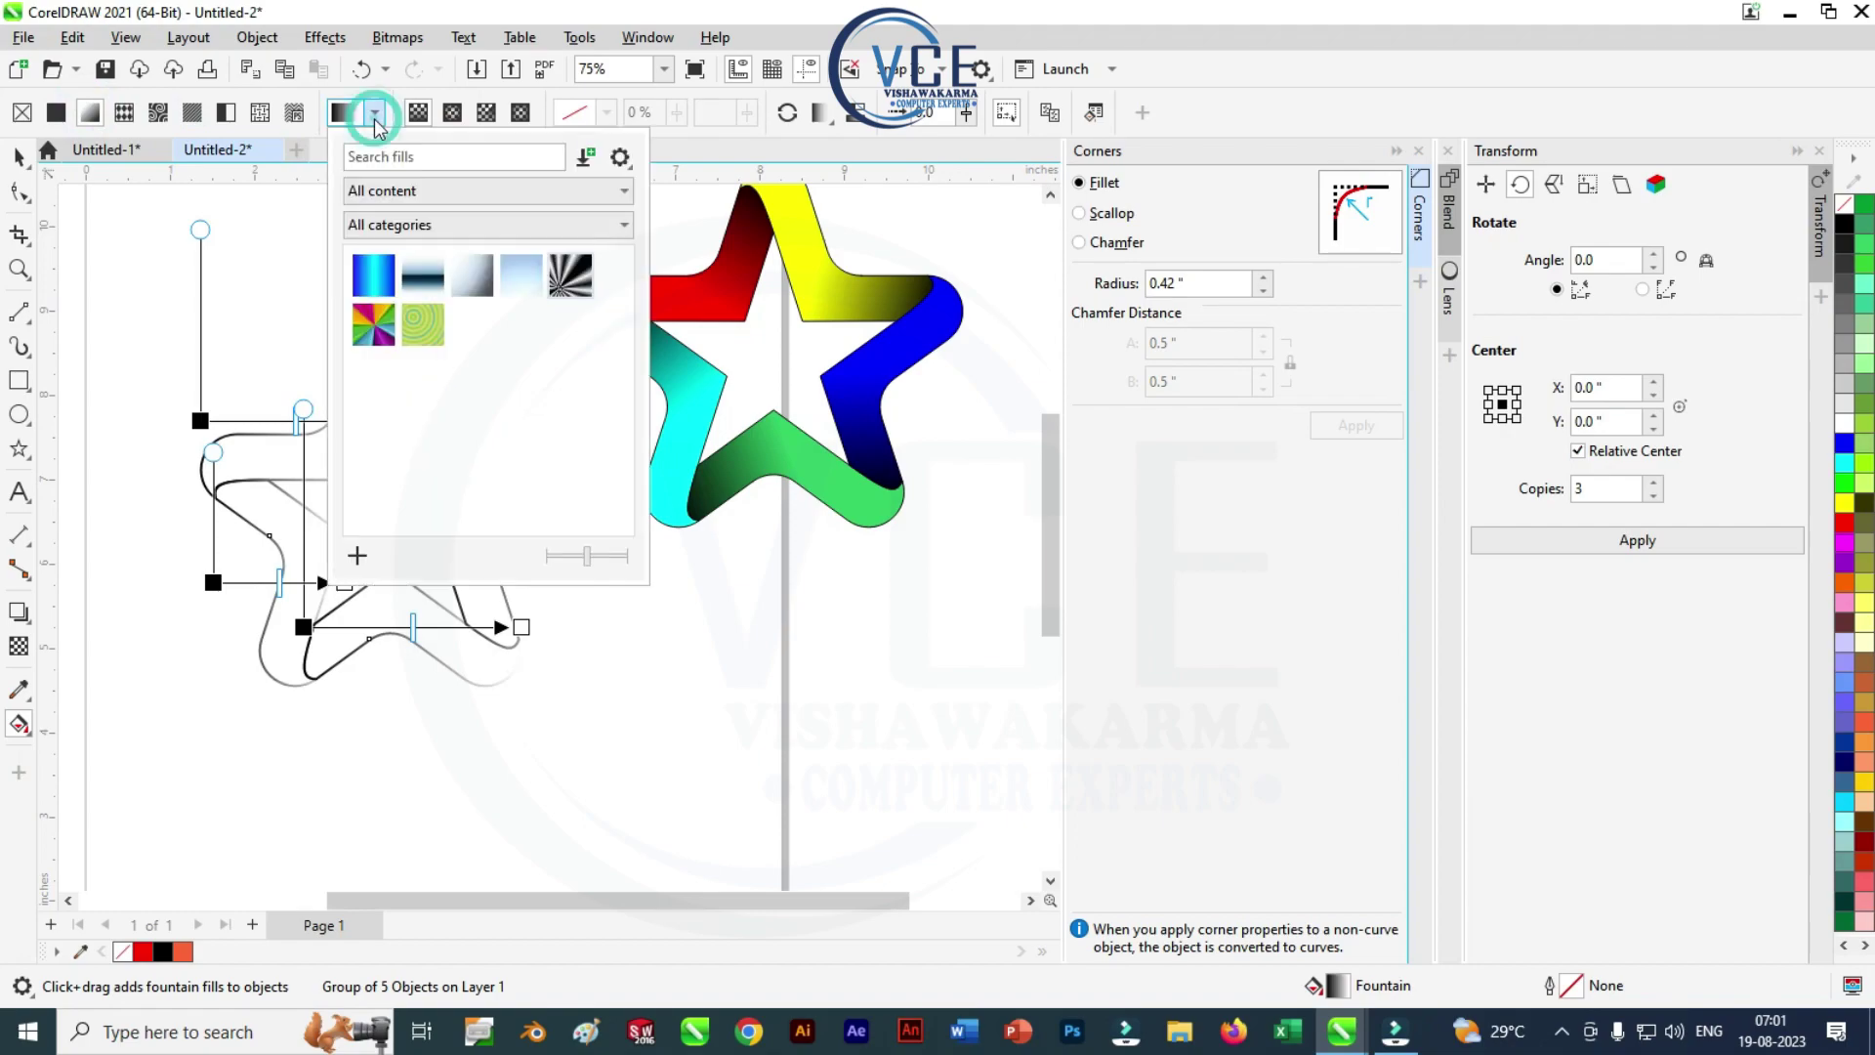
click(569, 277)
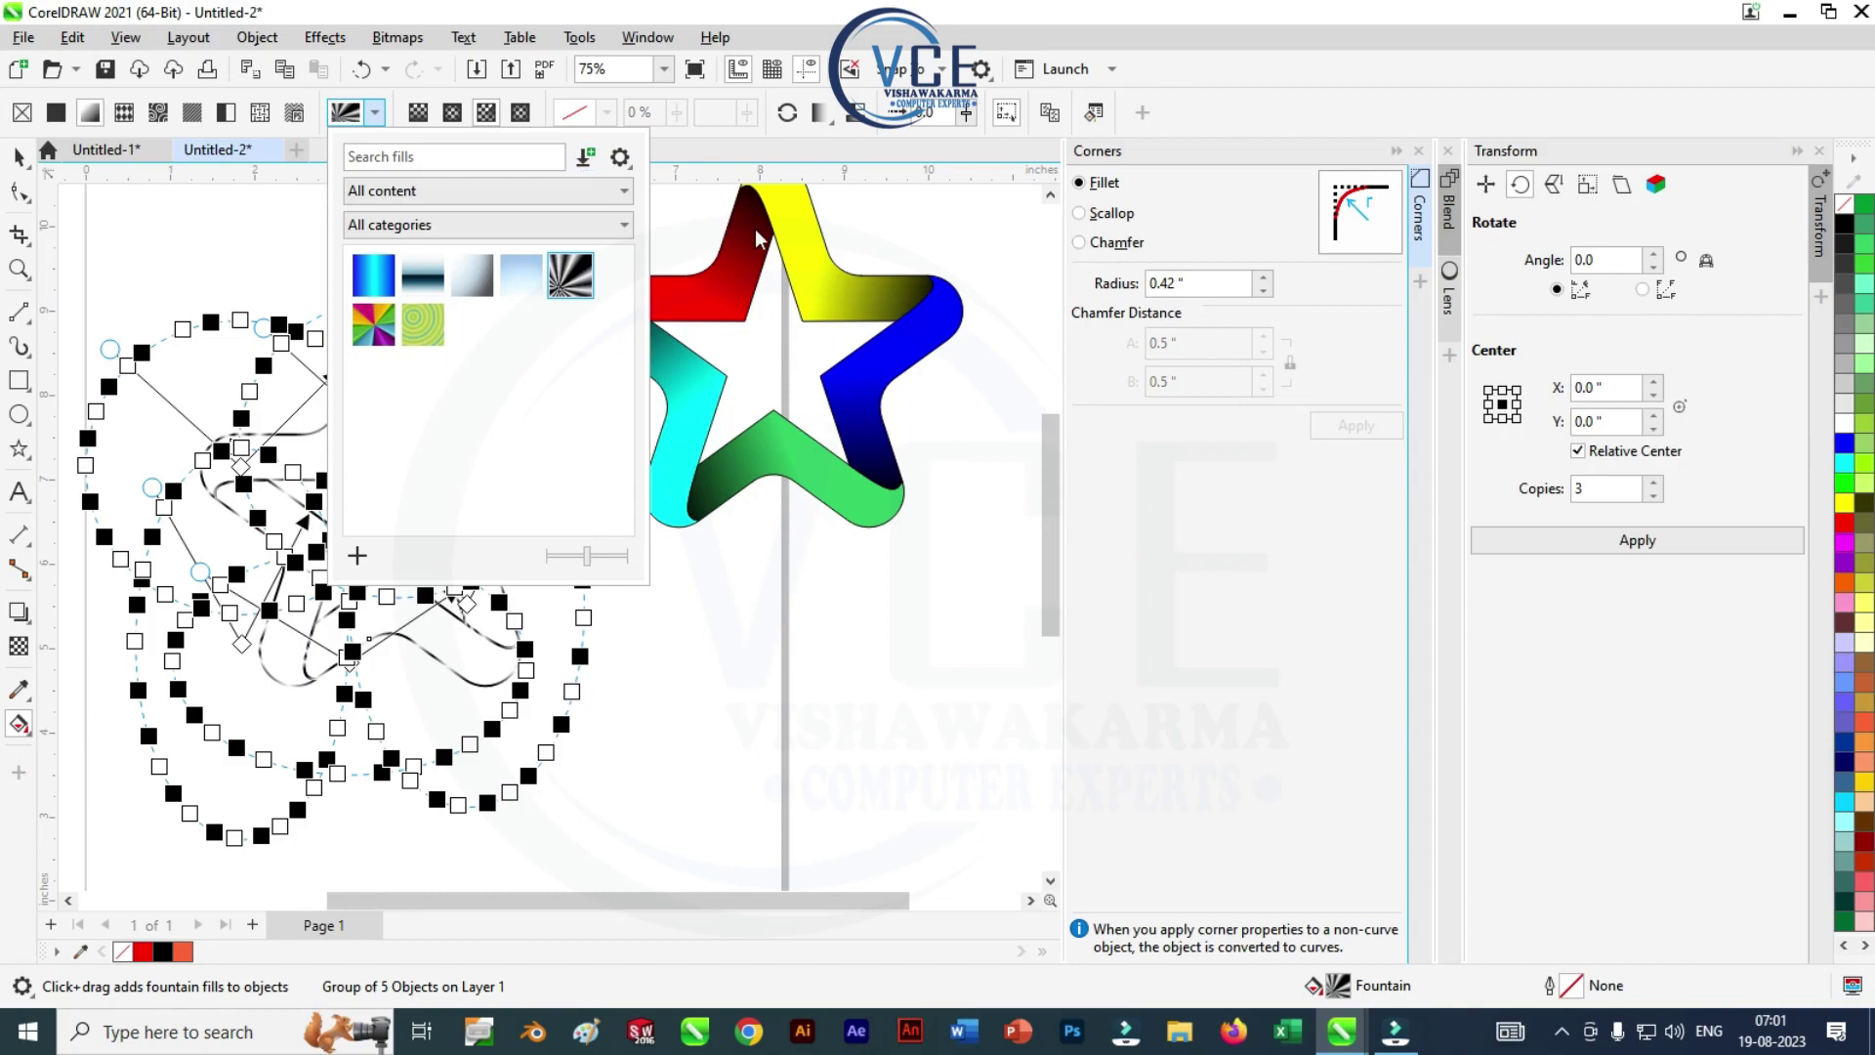
click(451, 112)
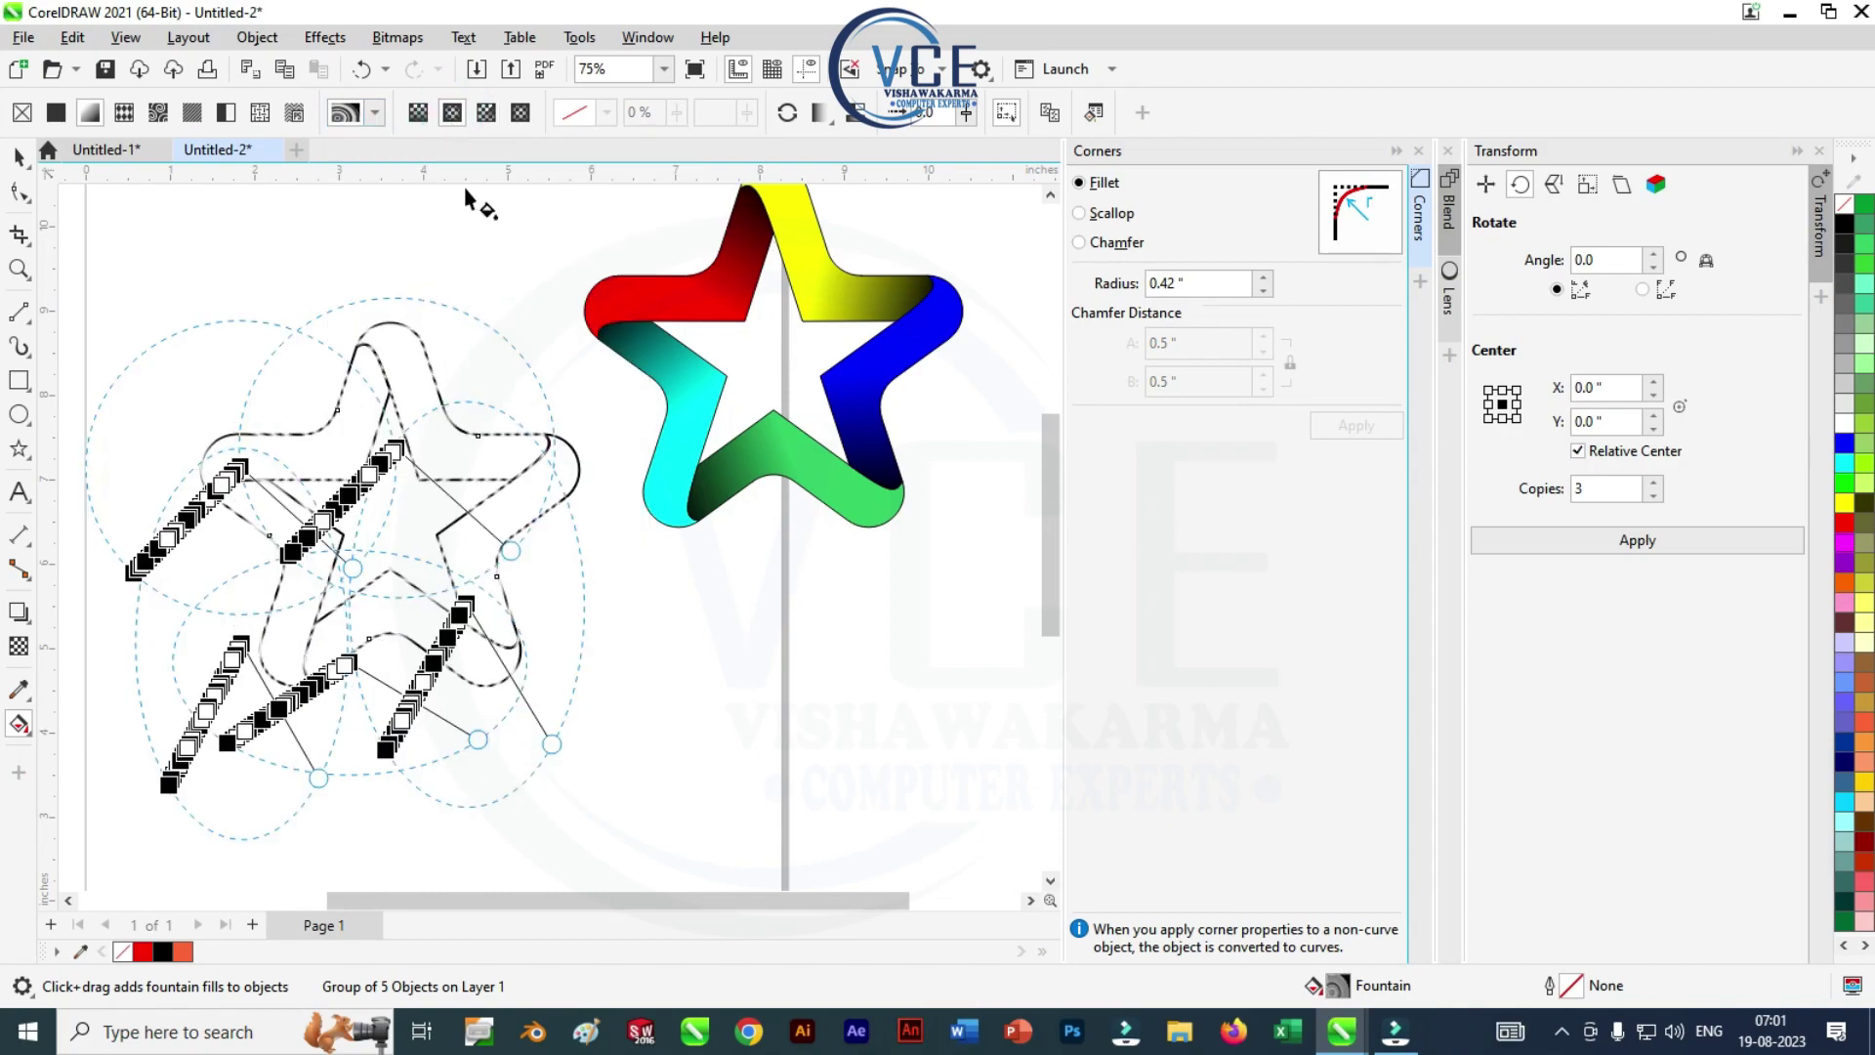
click(20, 156)
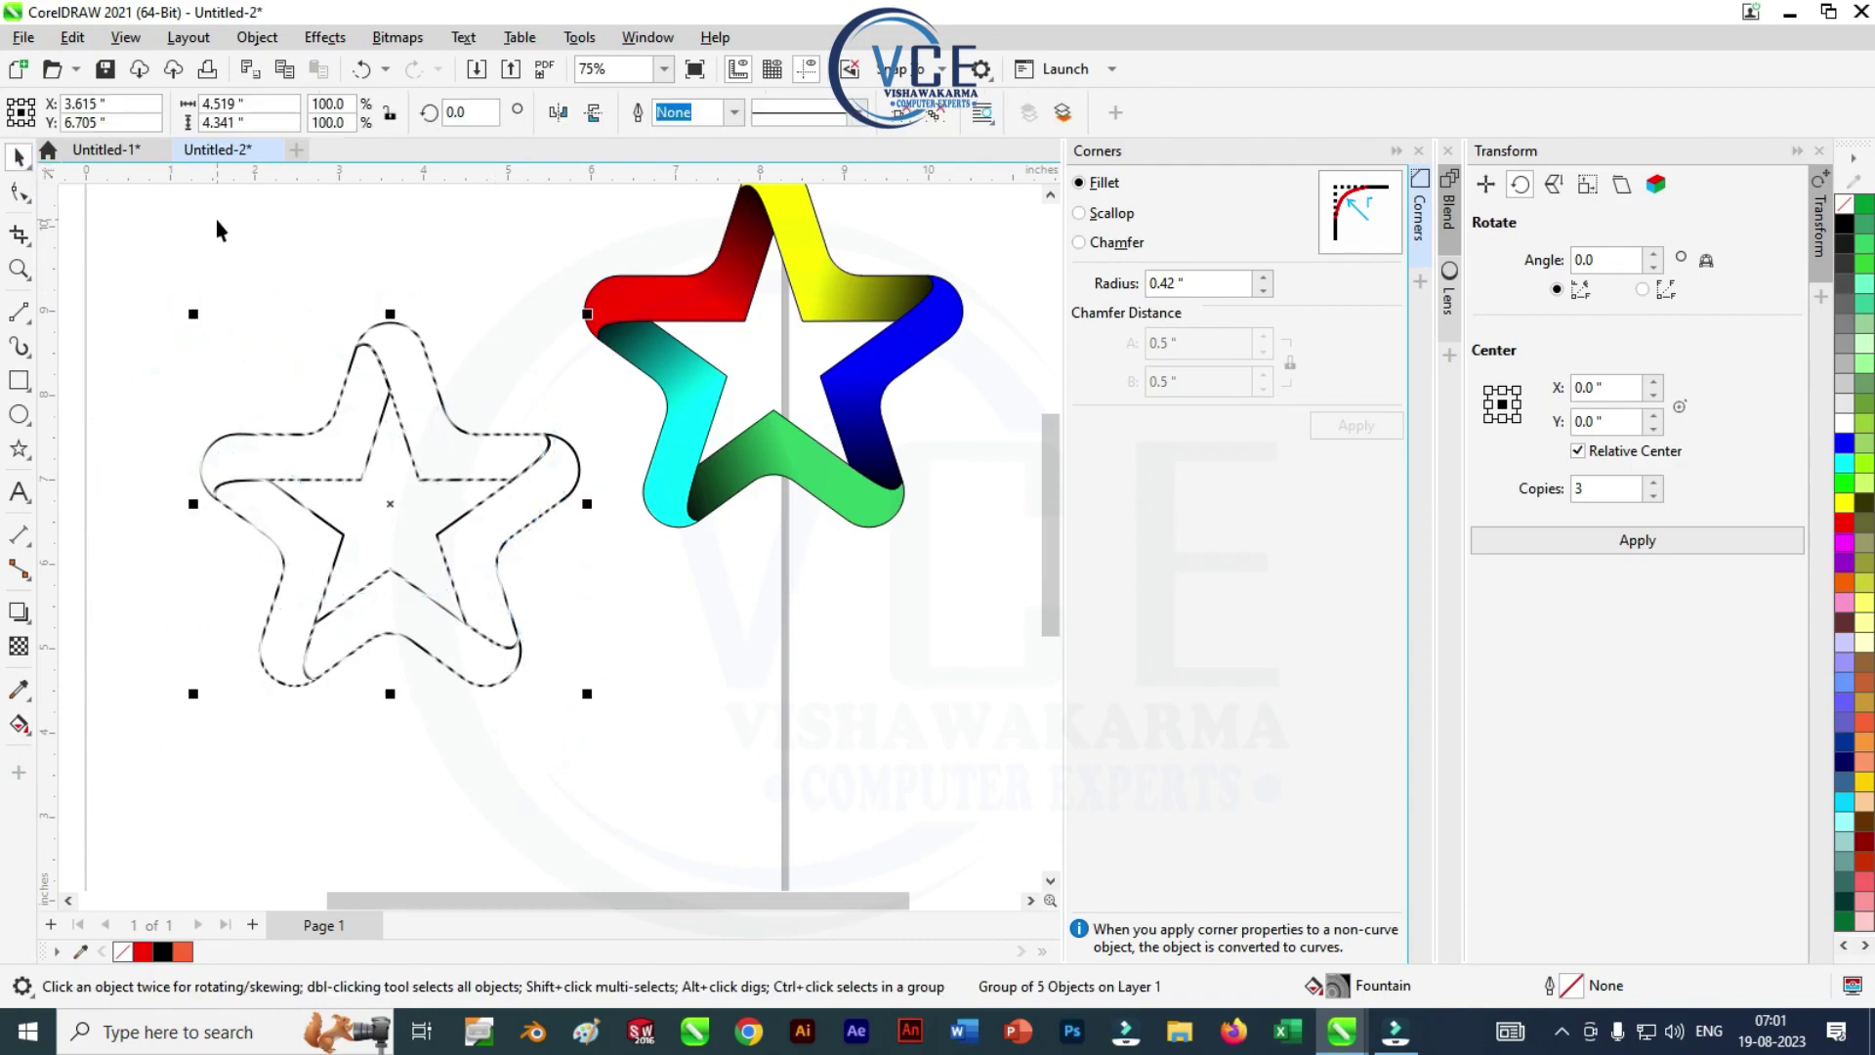
click(217, 219)
scroll(391, 440, up, 1)
scroll(386, 440, down, 3)
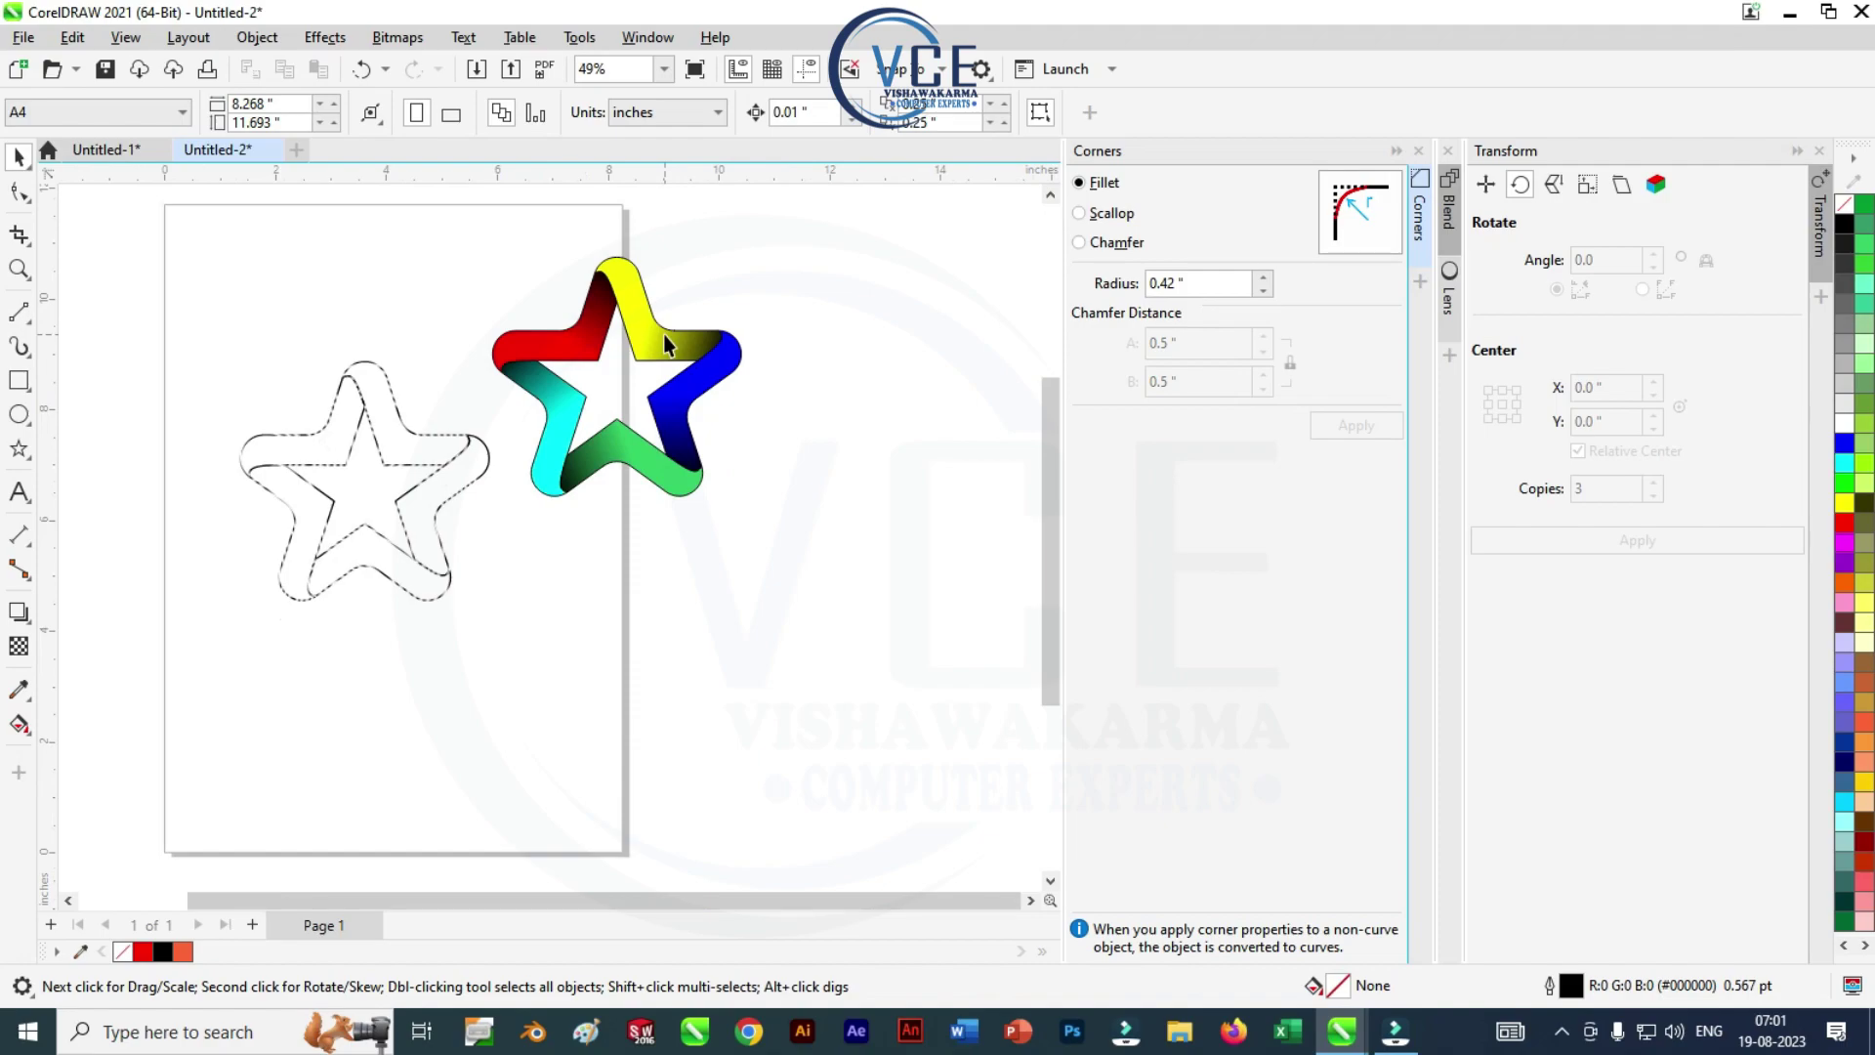
scroll(631, 282, up, 1)
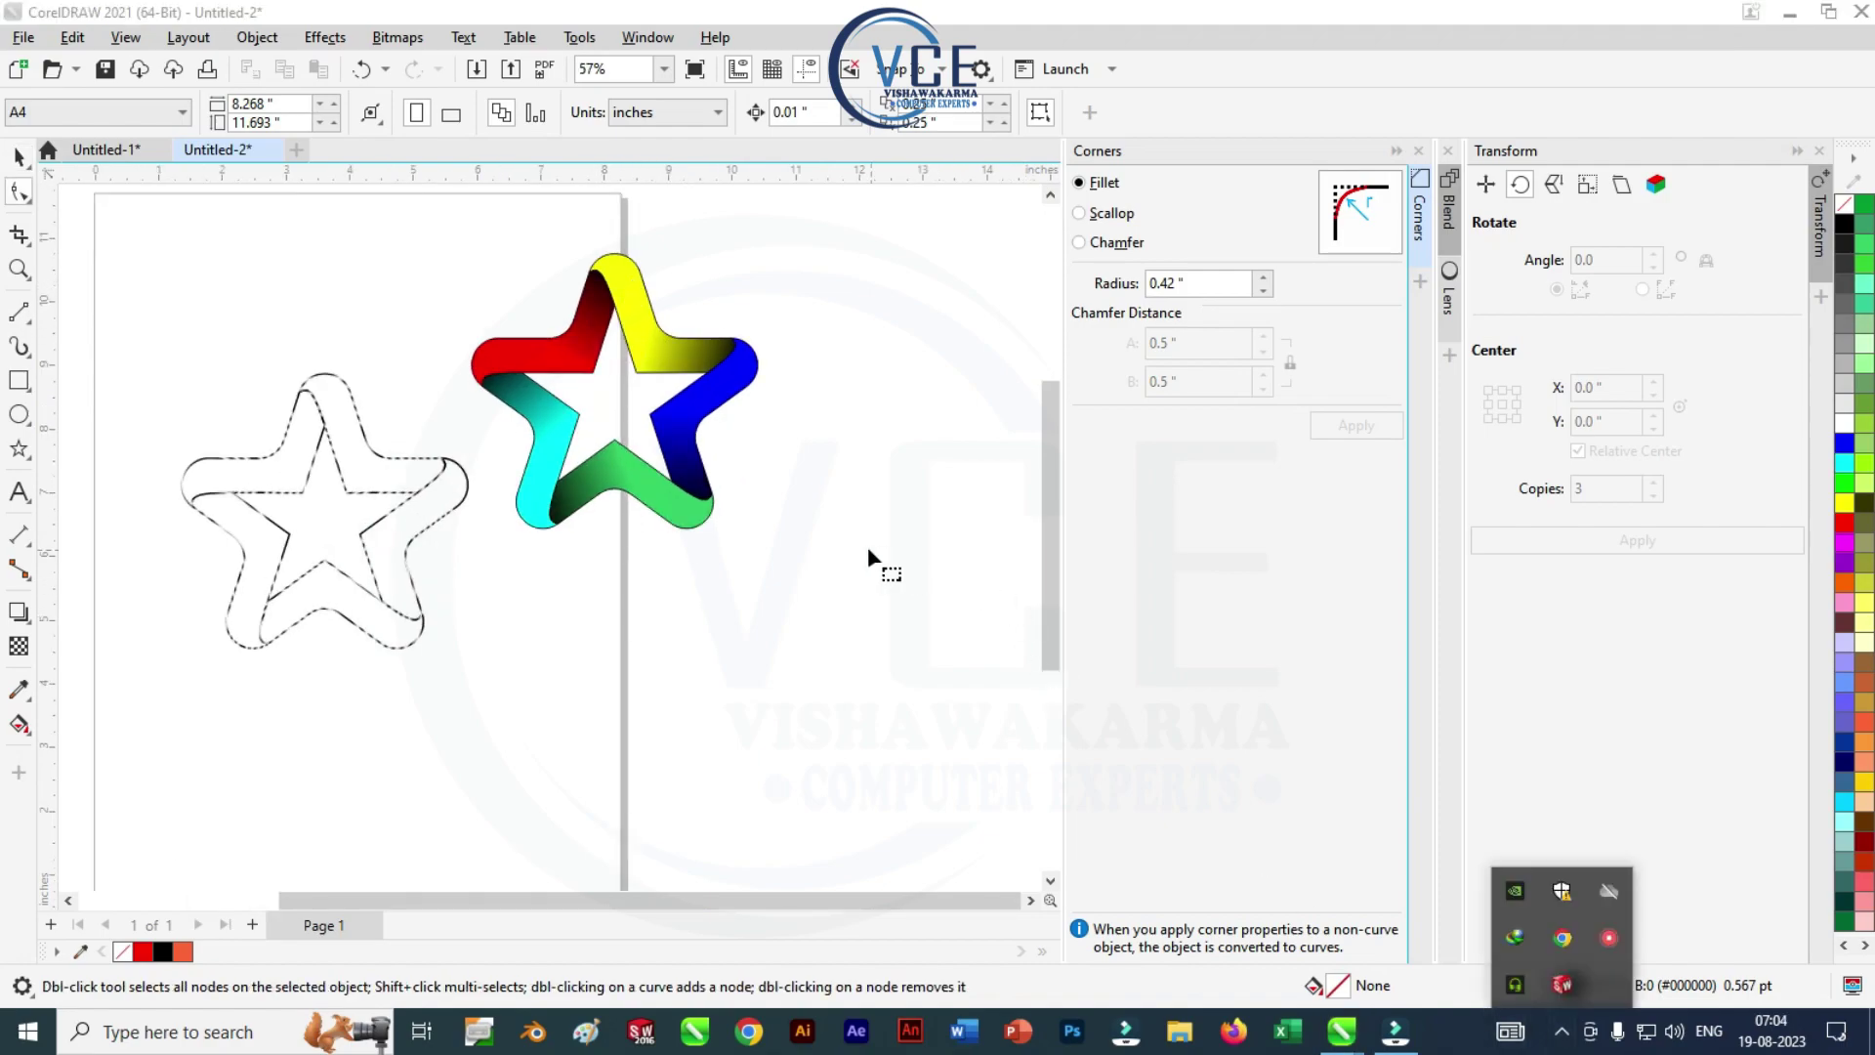
Move the striped outline group about 0.12 inches right and 0.13 inches up
click(867, 547)
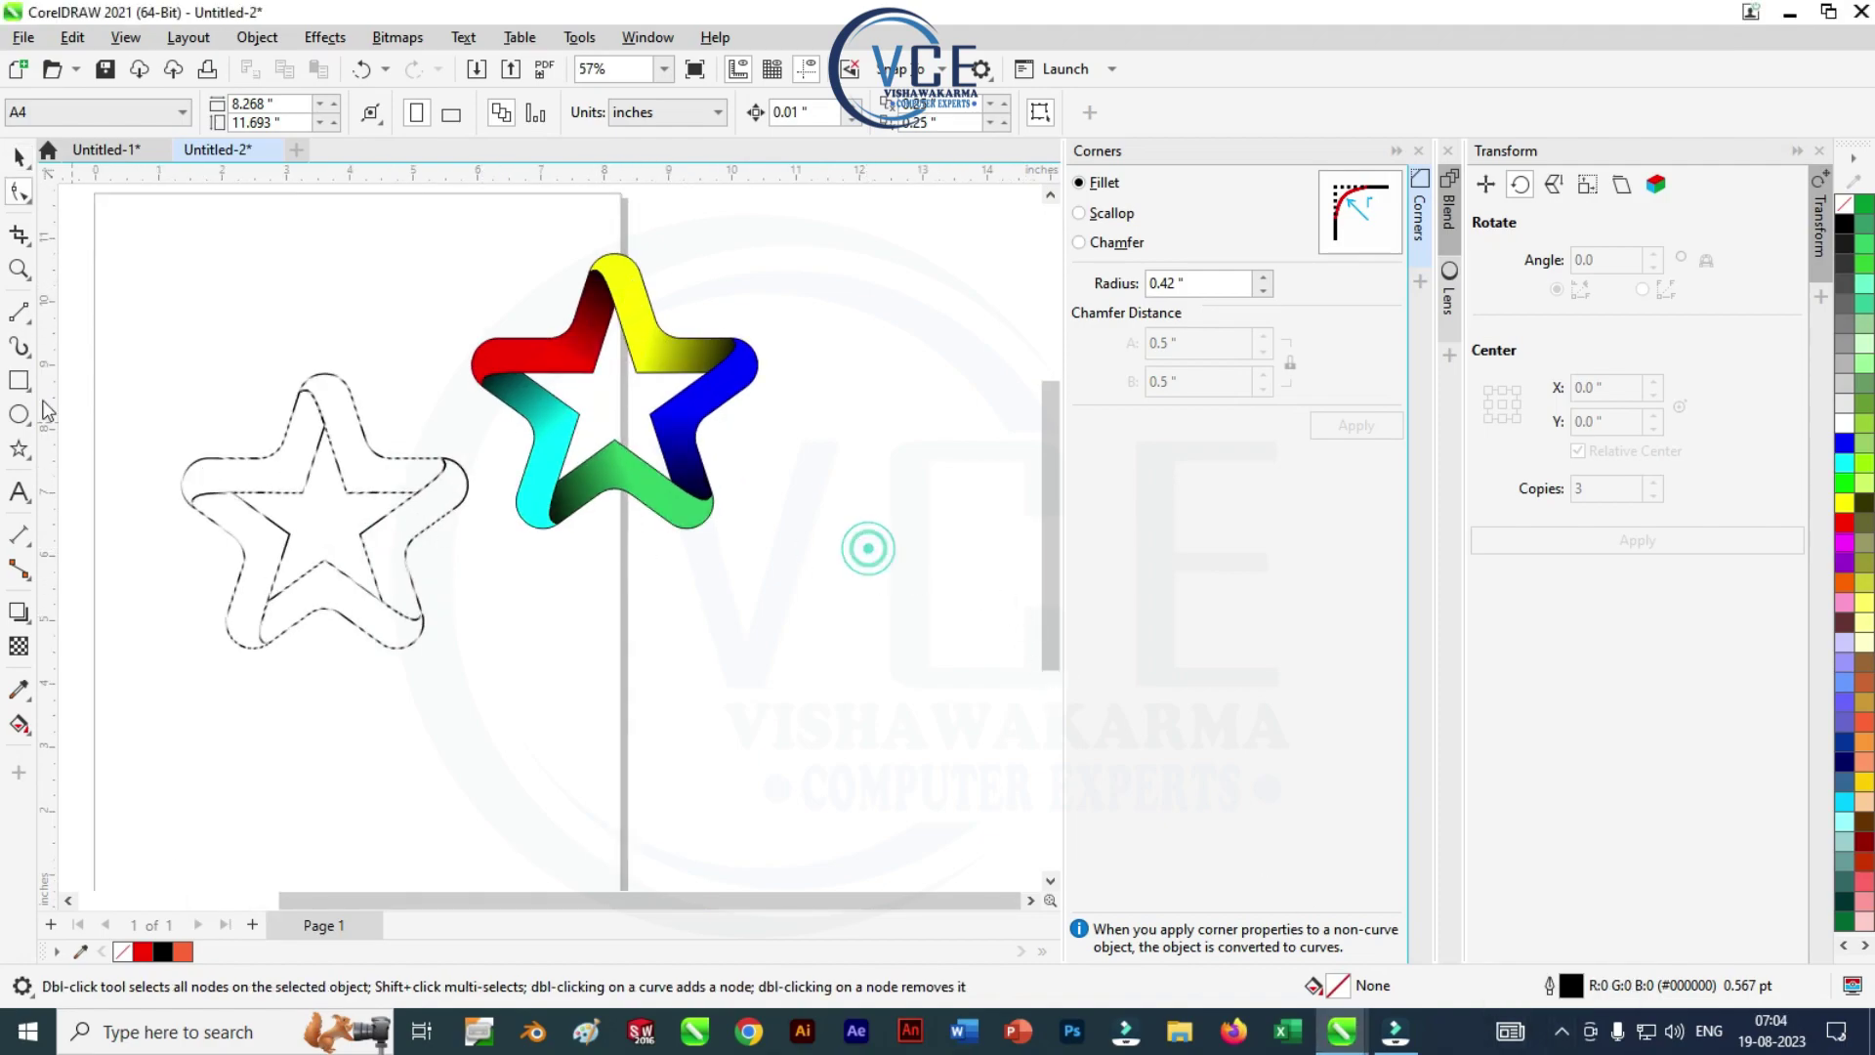
click(16, 161)
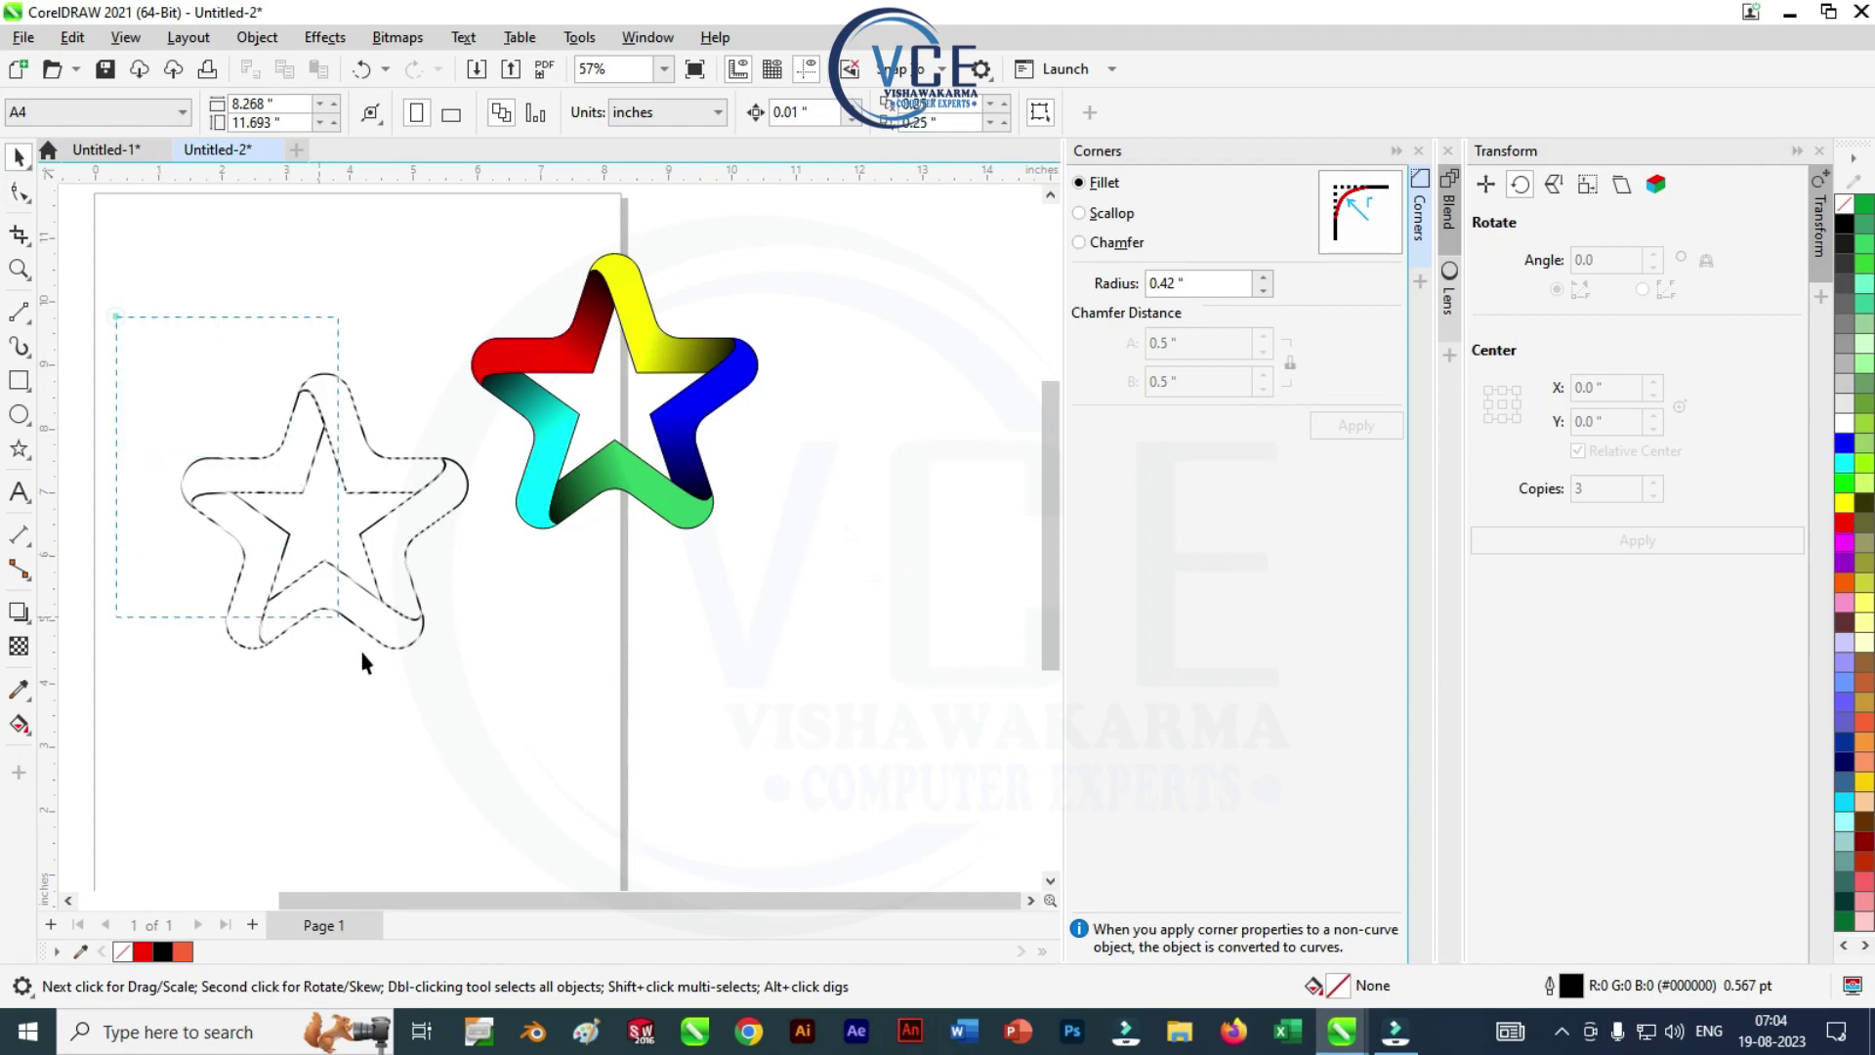
click(411, 522)
scroll(337, 377, up, 10)
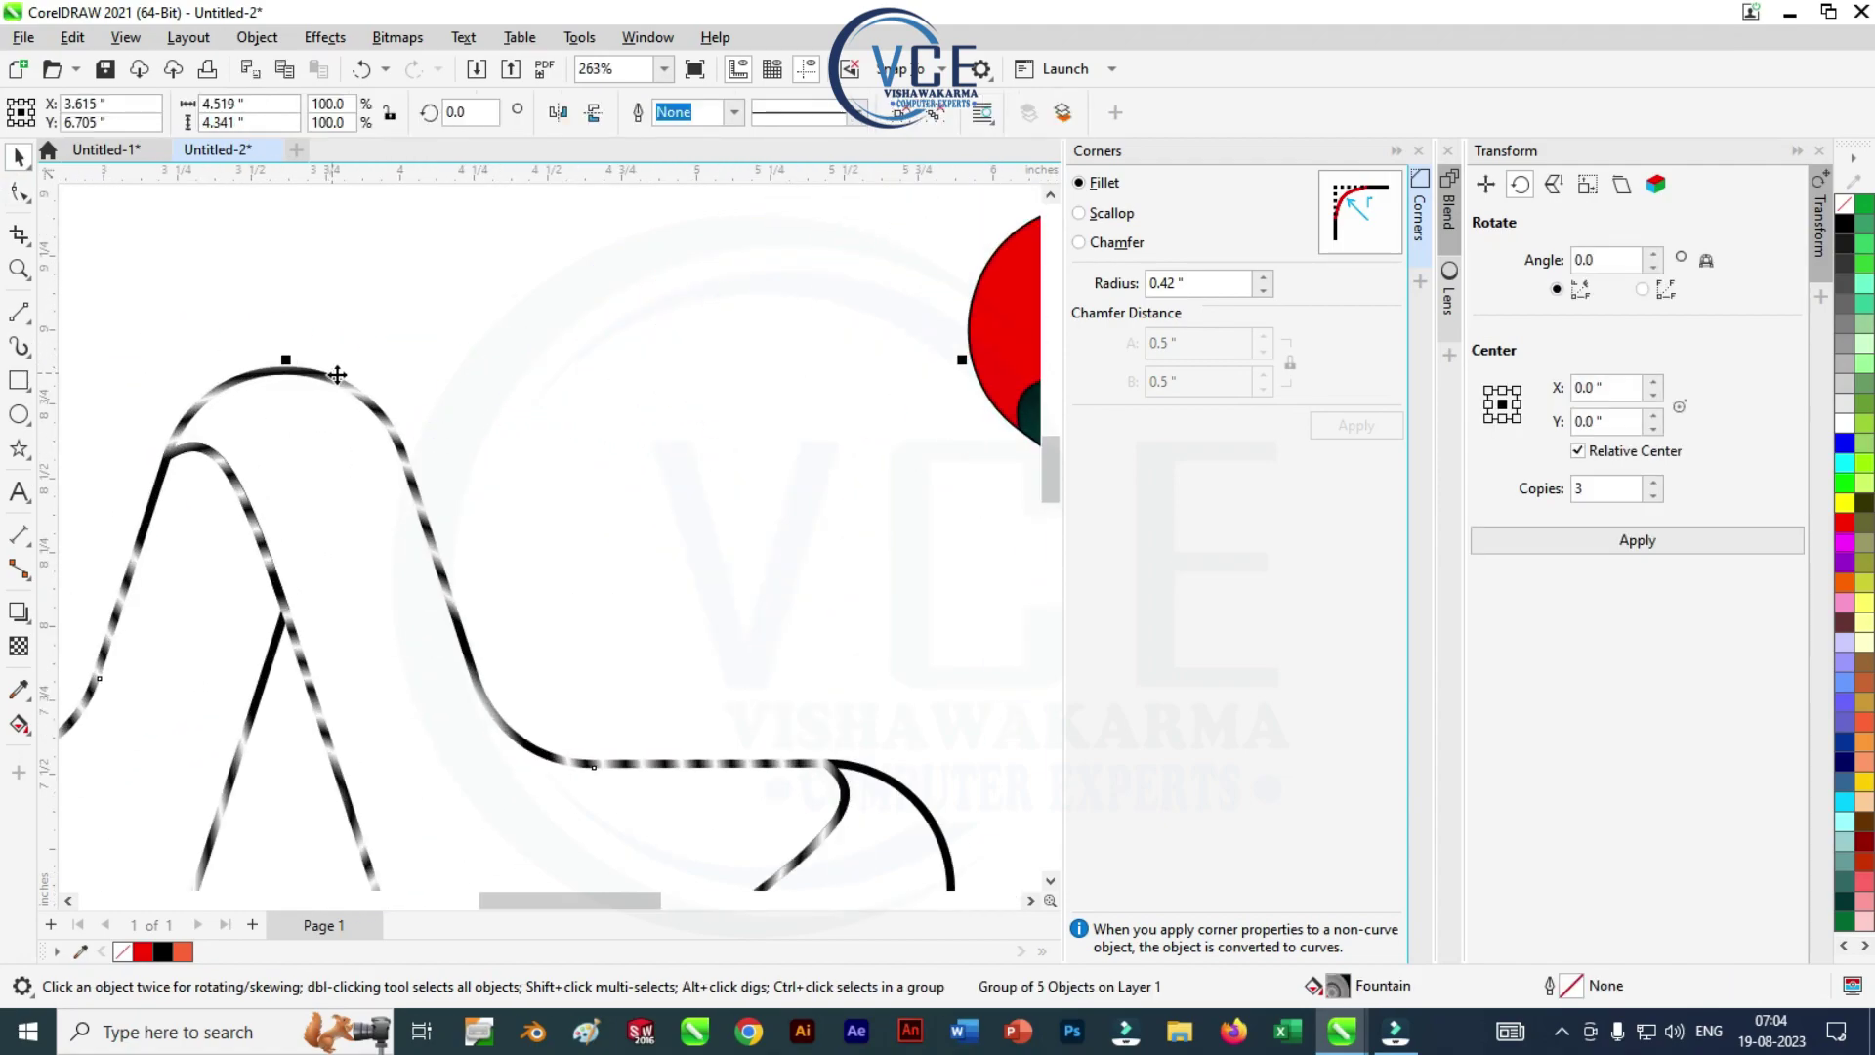
drag(284, 371, 318, 336)
scroll(295, 369, down, 8)
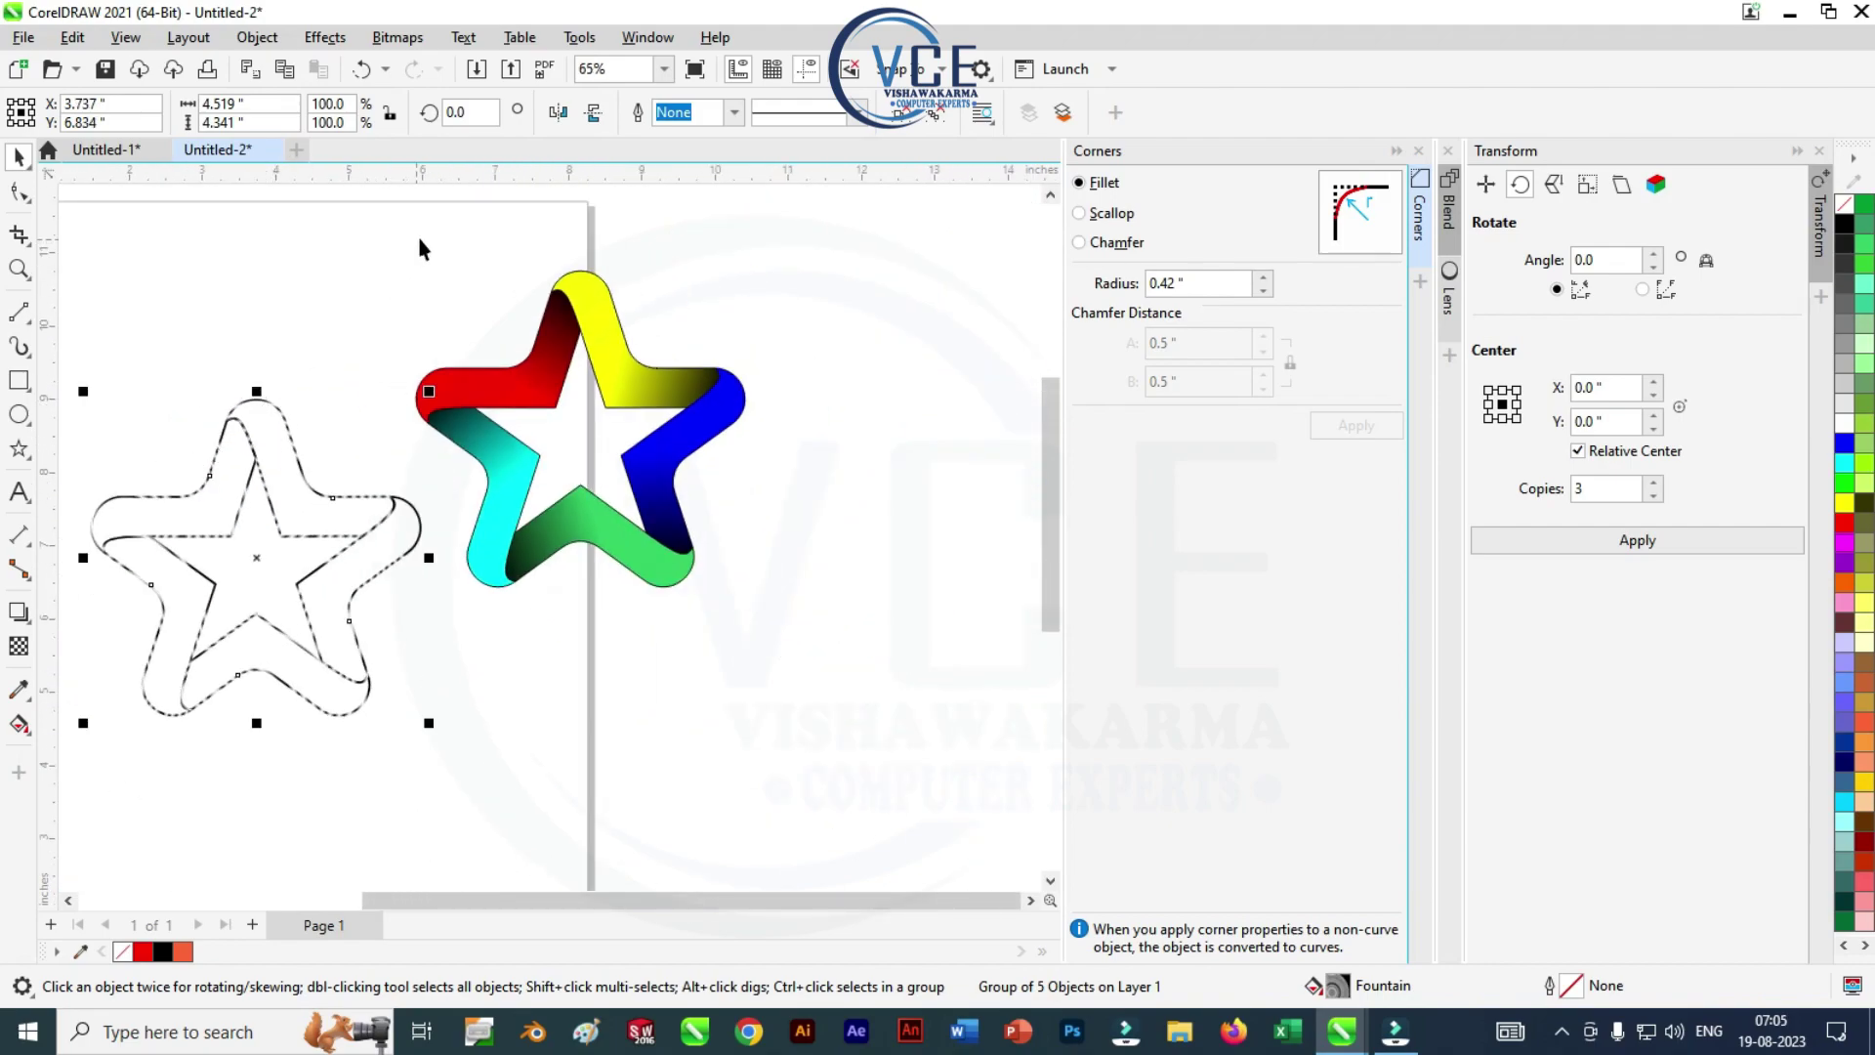
Remove the outline from the coloured star group
drag(418, 238, 883, 721)
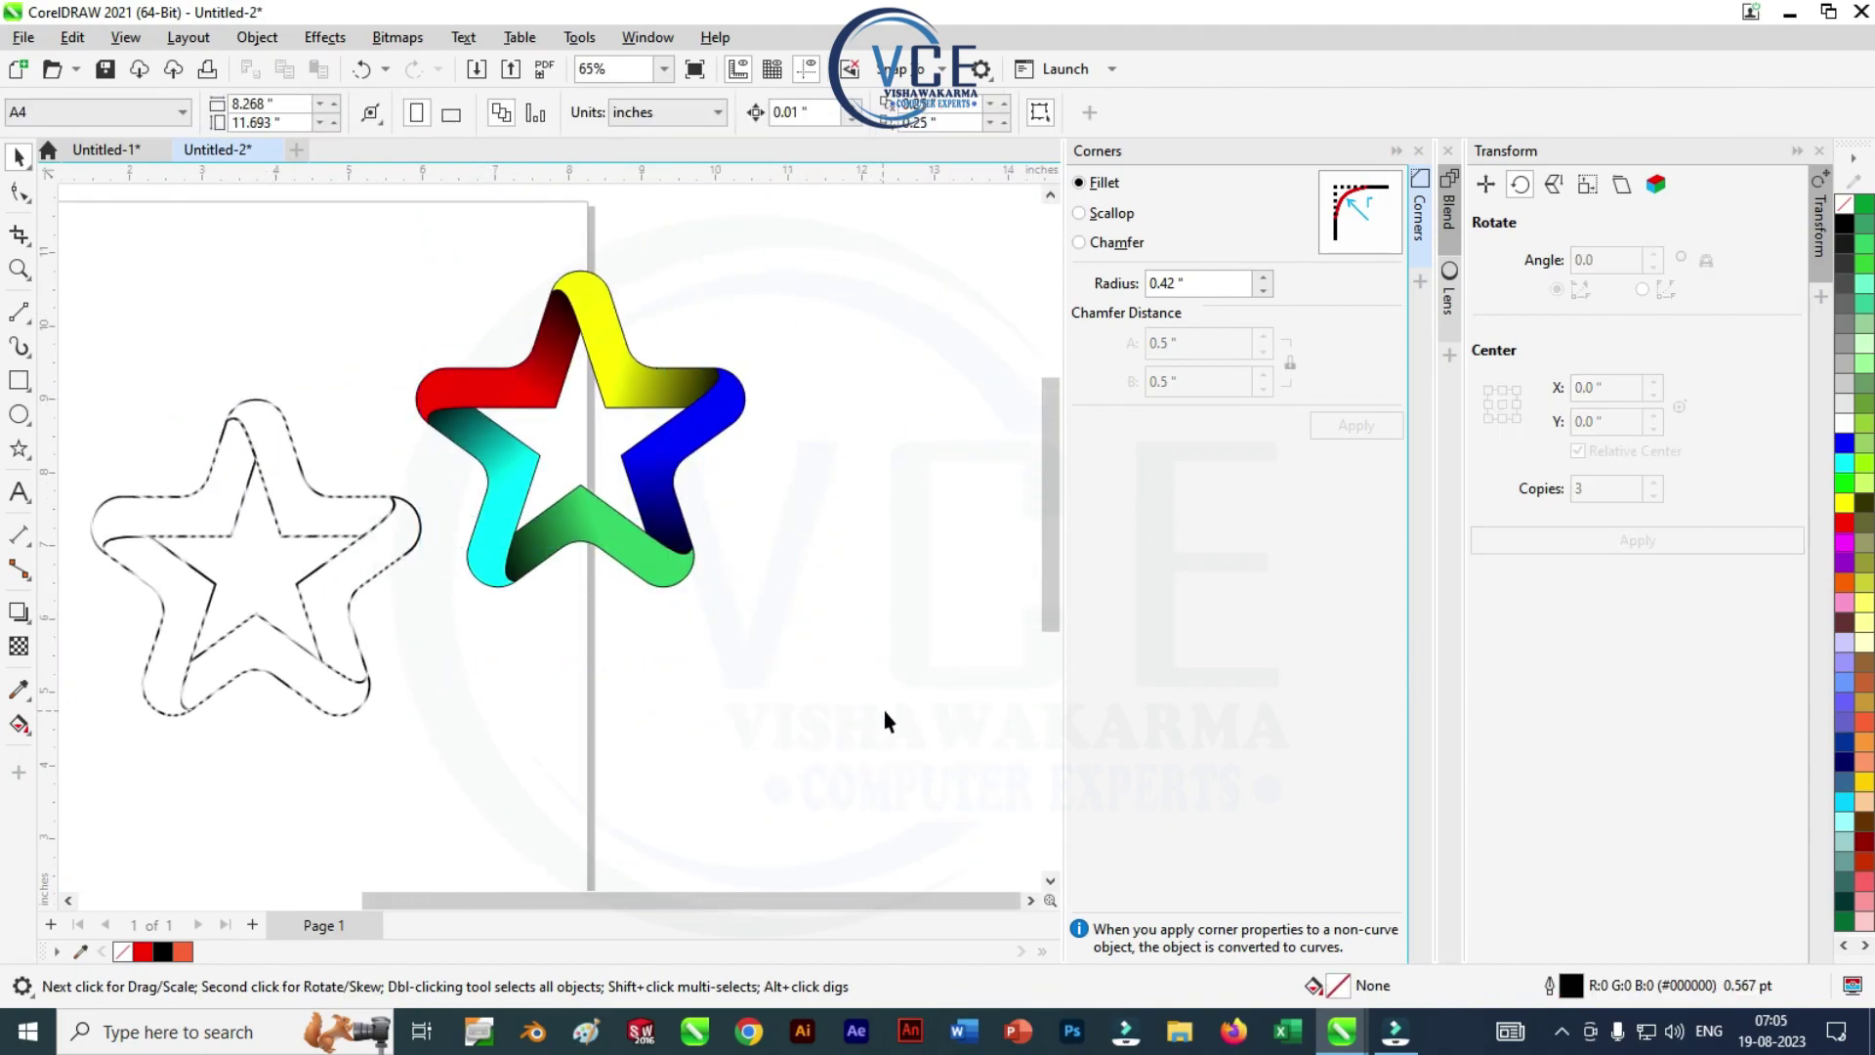
click(621, 340)
right_click(1845, 212)
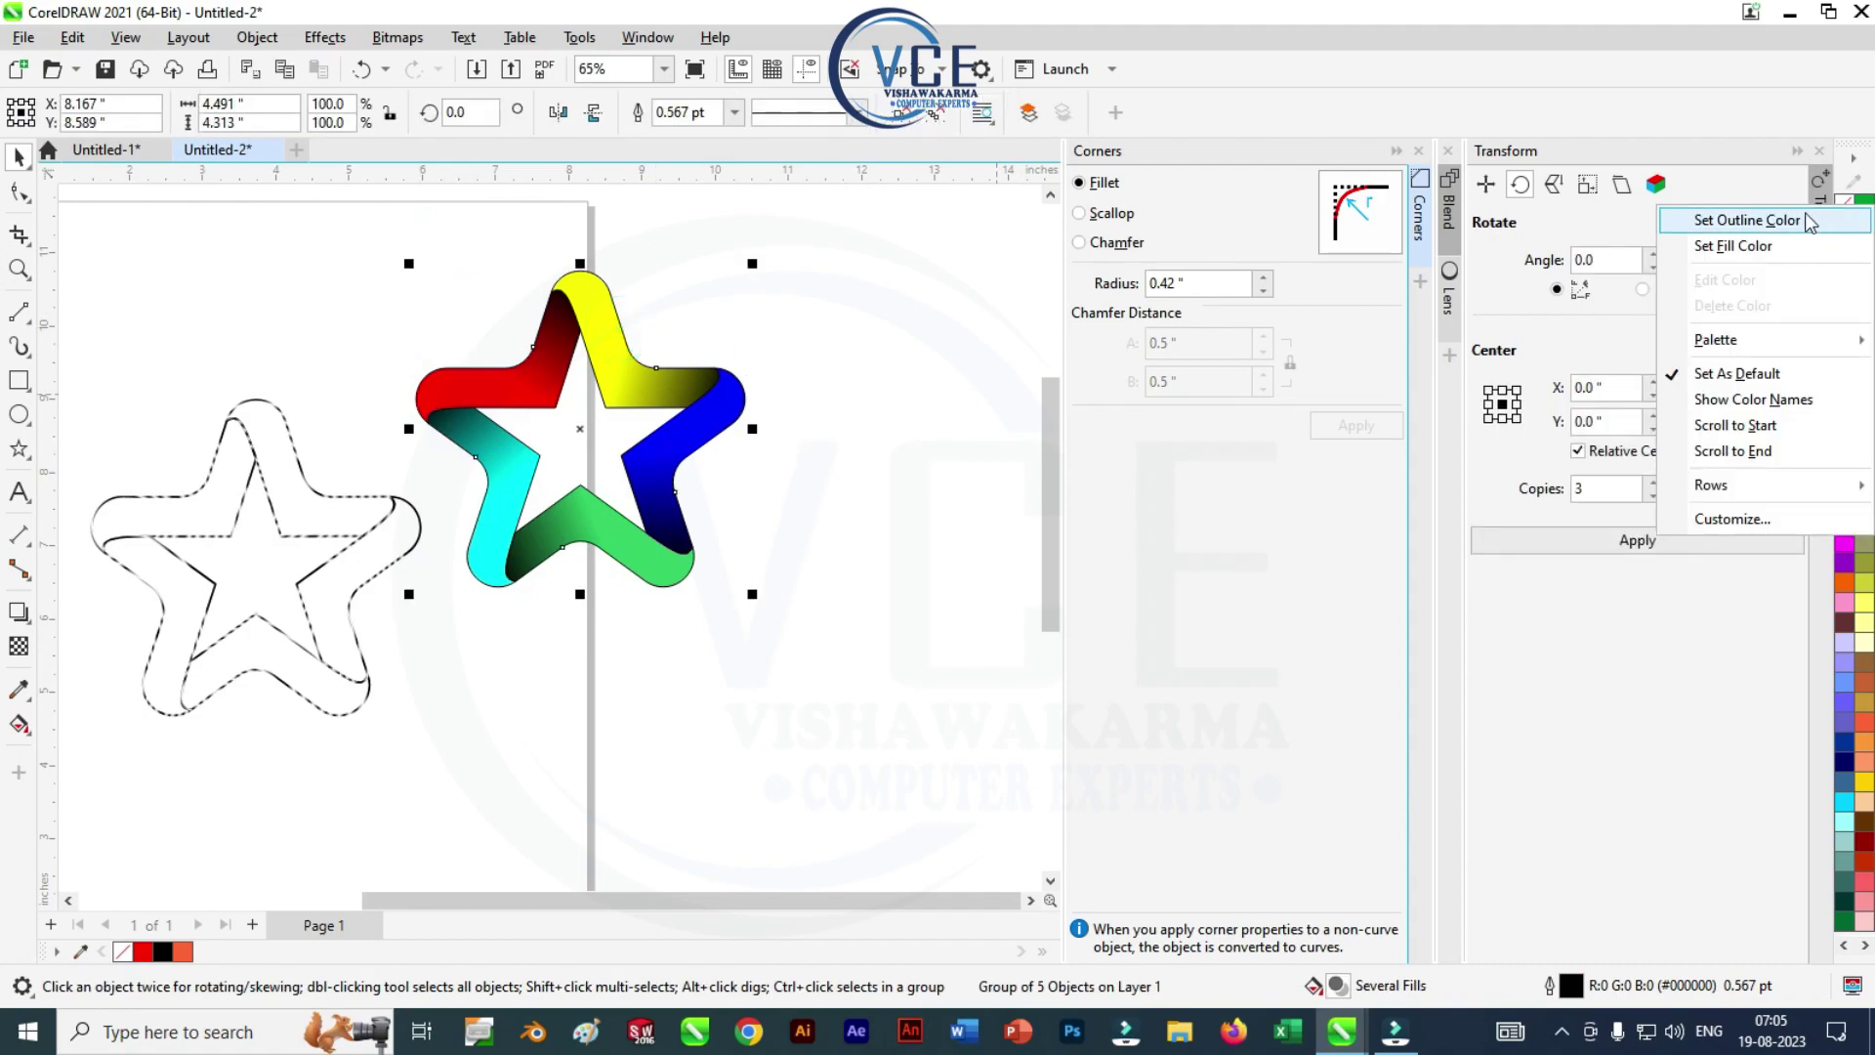
click(1787, 217)
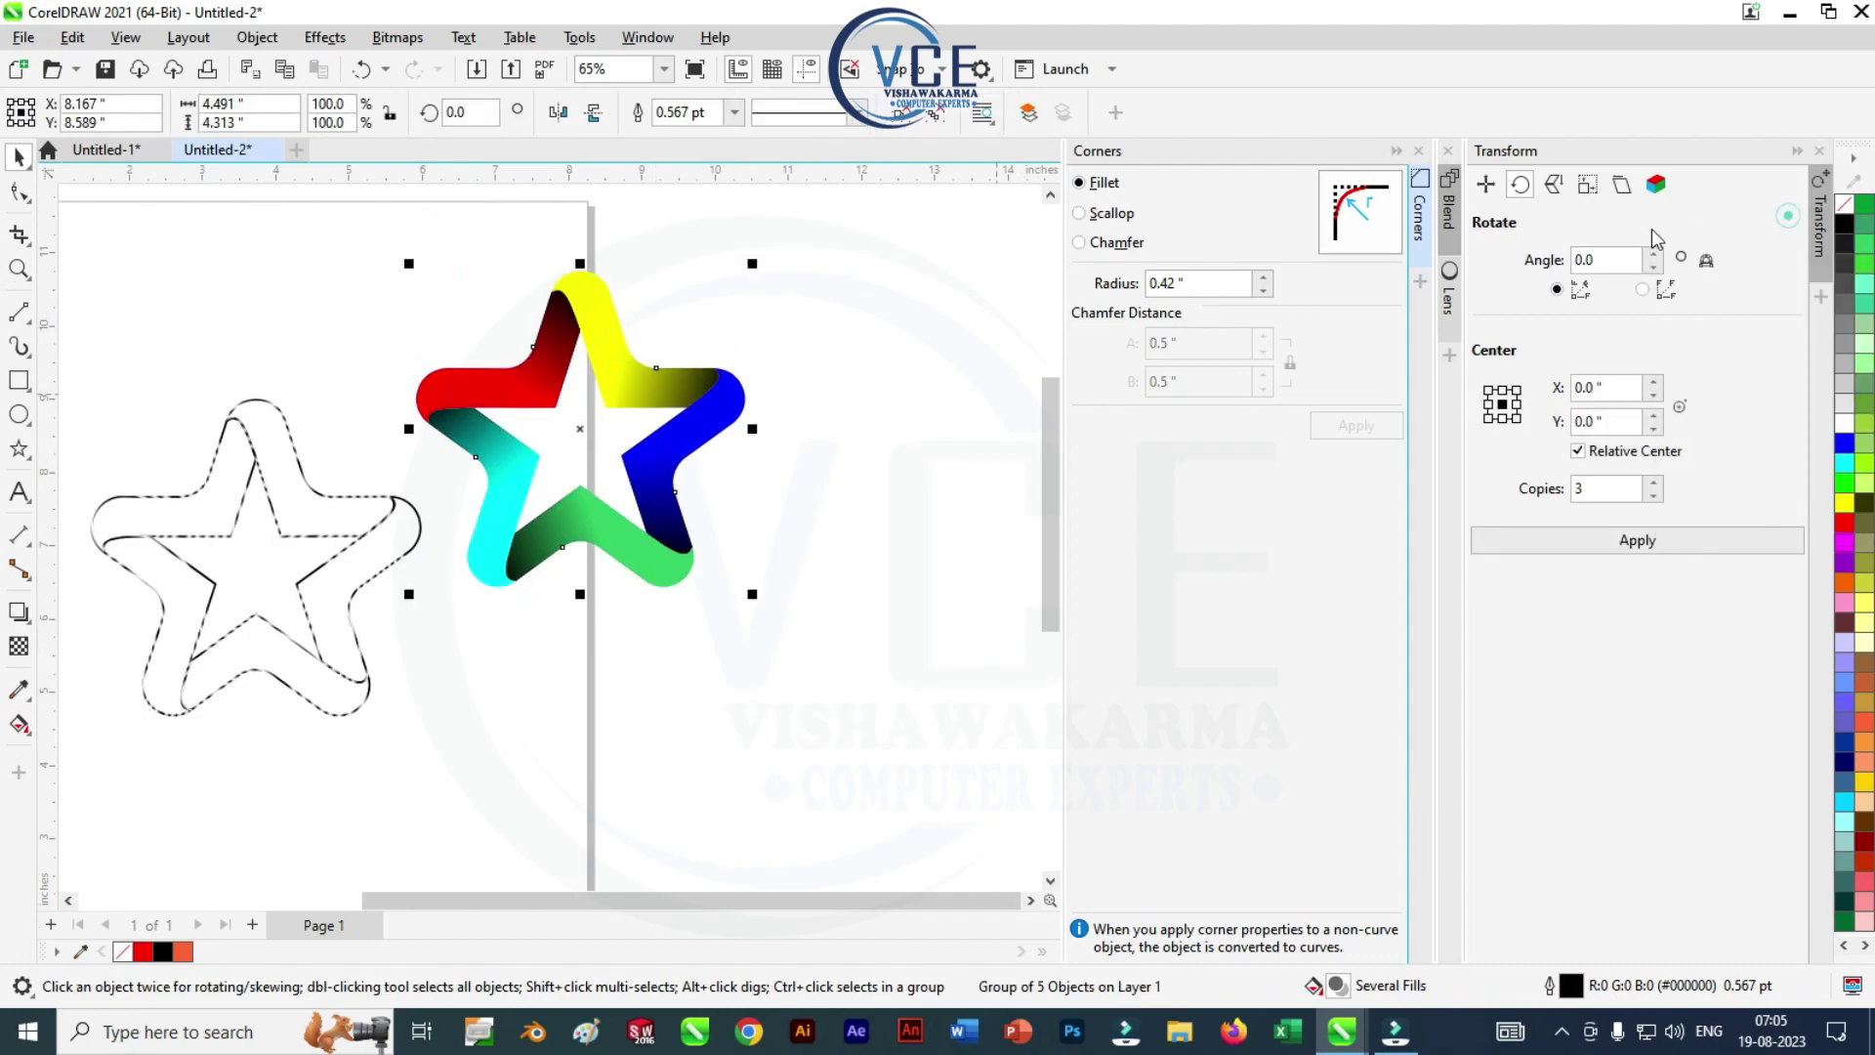
Place the striped outline group exactly over the coloured star and deselect it
click(256, 400)
drag(254, 401, 584, 273)
click(826, 354)
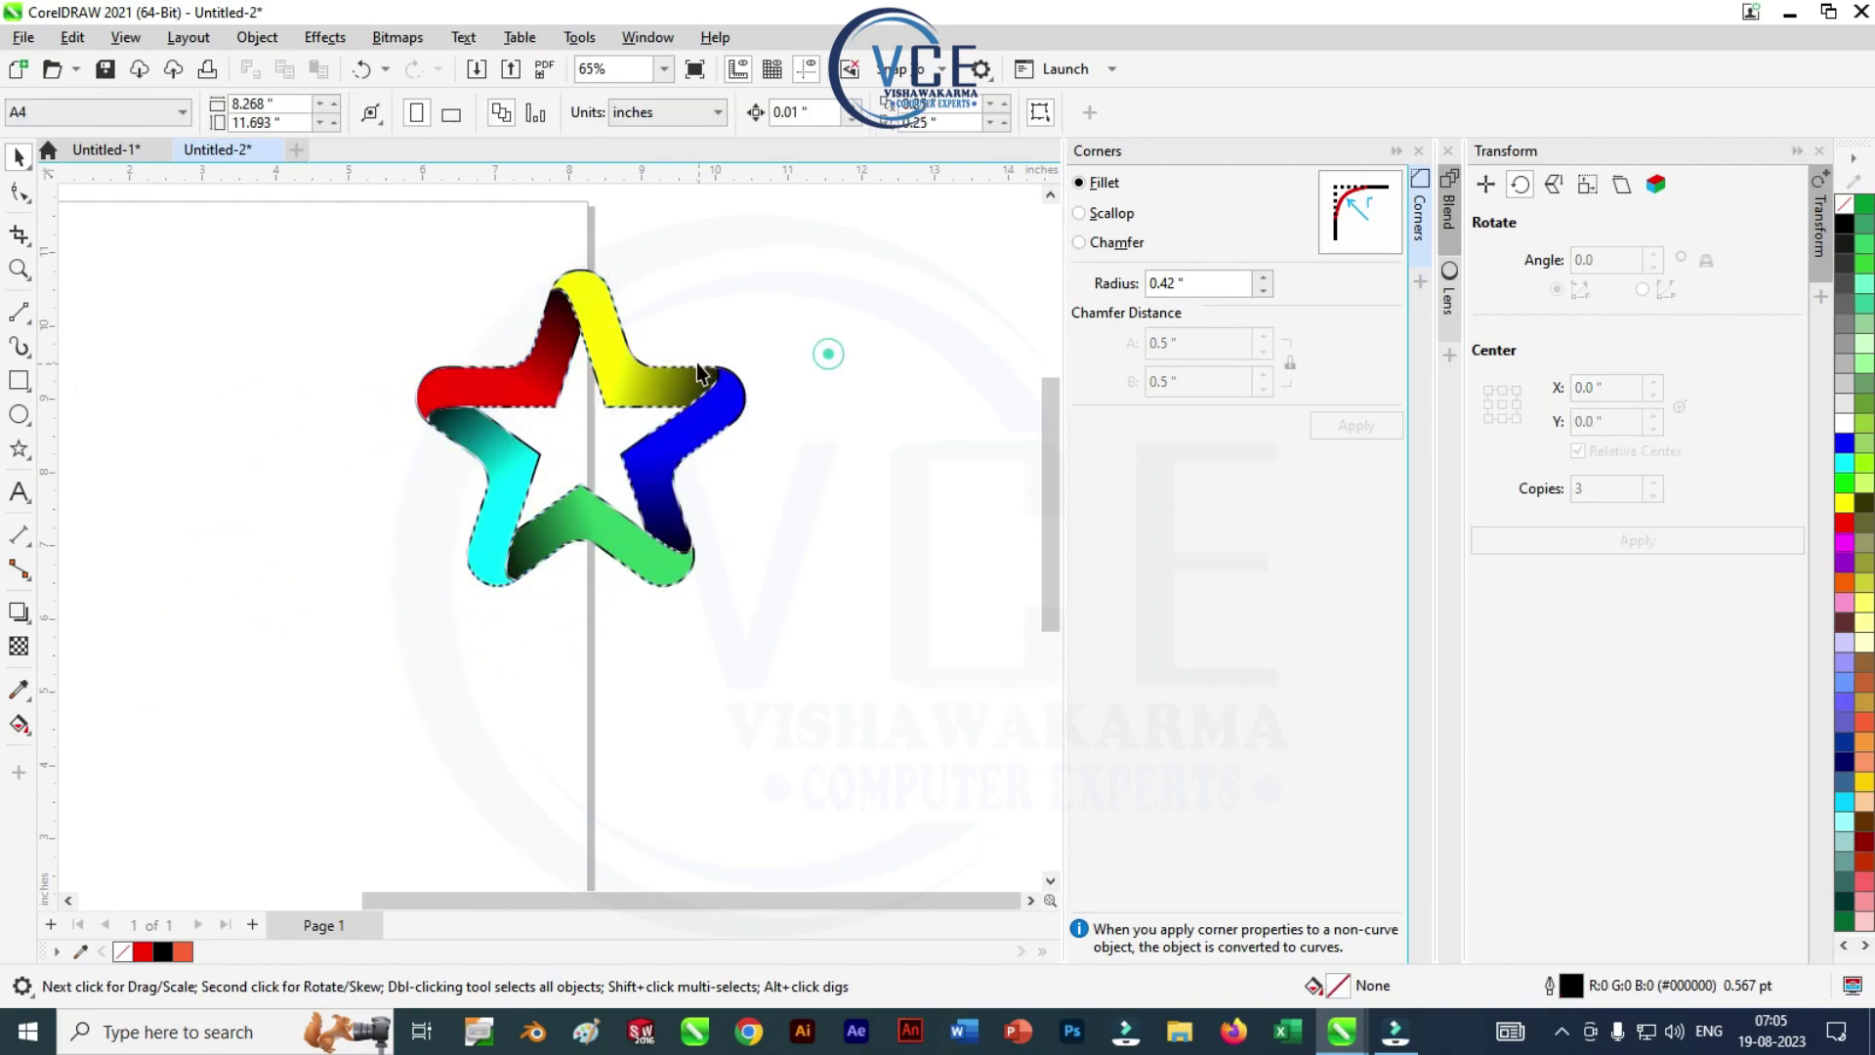
Select the coloured star together with its striped outline and move both onto the page, centred at about X 4.15, Y 8.77 inches
scroll(315, 320, down, 2)
drag(287, 264, 644, 573)
scroll(830, 502, down, 2)
drag(578, 430, 450, 424)
Group the coloured star and its striped outline into one object
scroll(463, 354, up, 3)
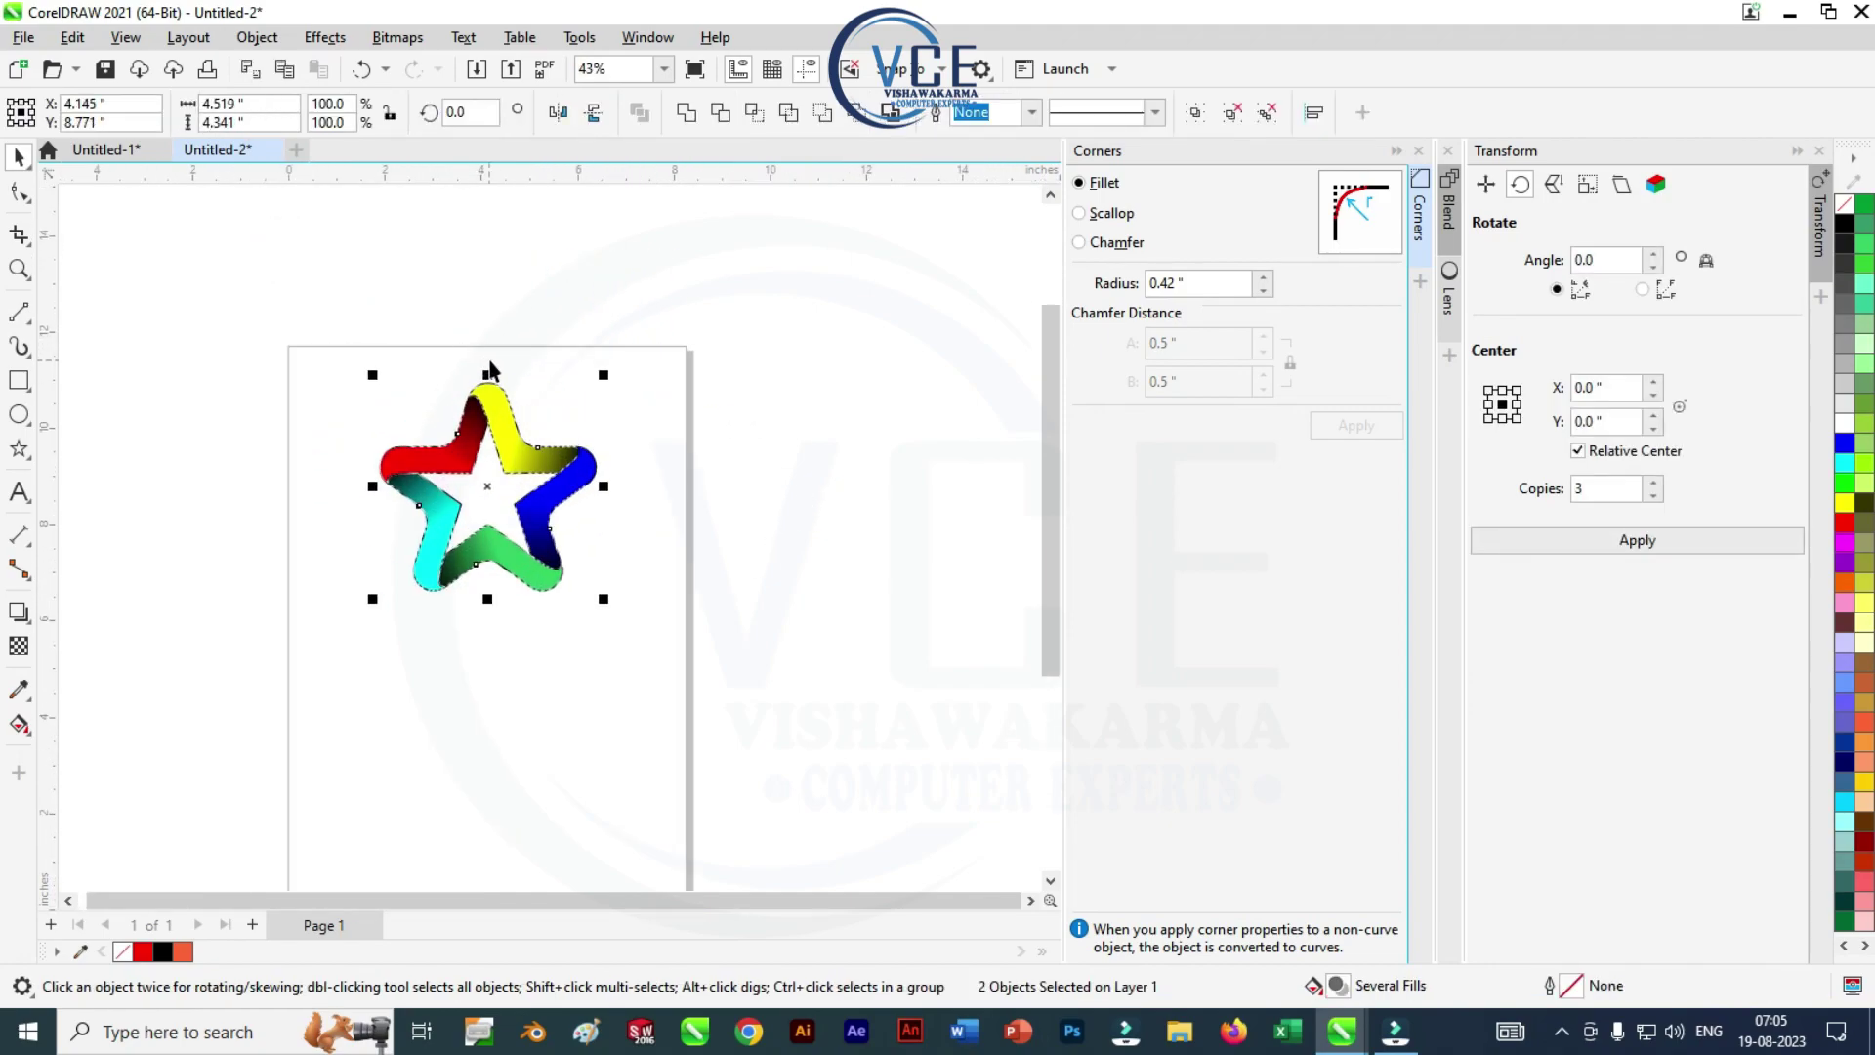
scroll(284, 326, down, 2)
scroll(445, 396, up, 1)
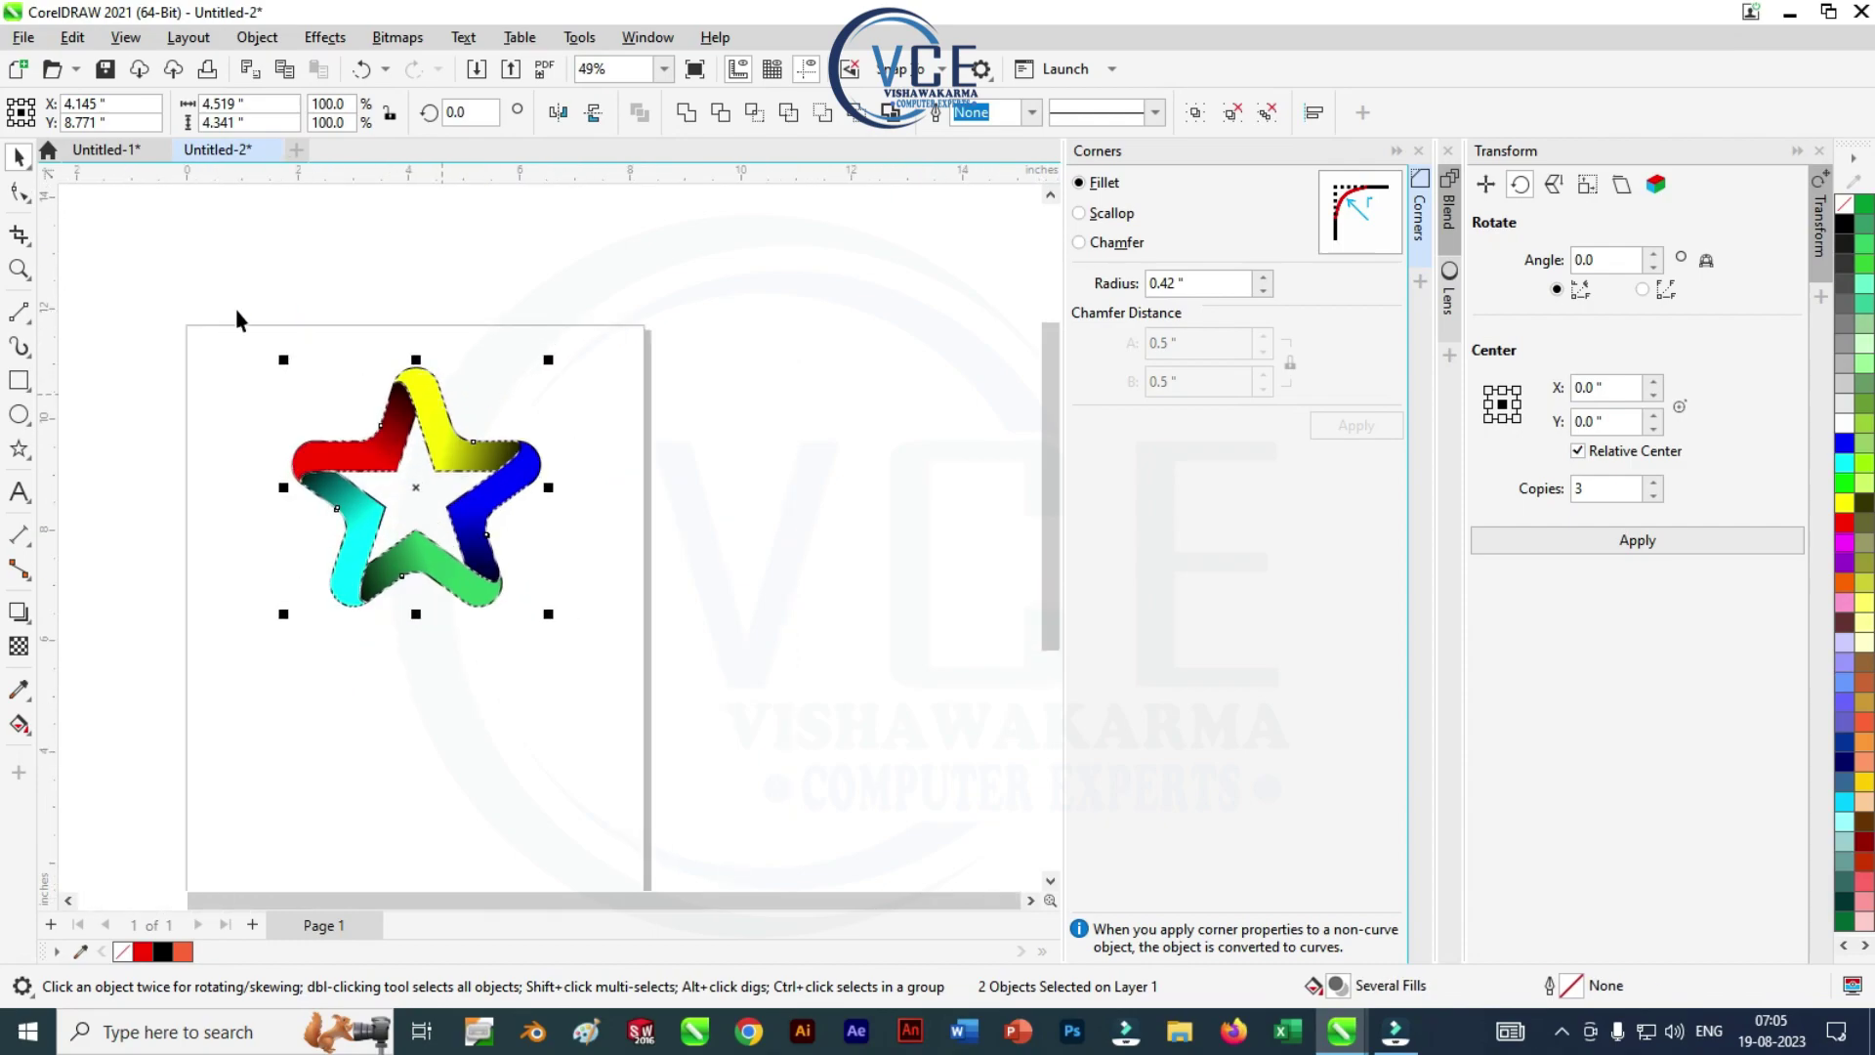
drag(554, 607, 559, 613)
right_click(435, 427)
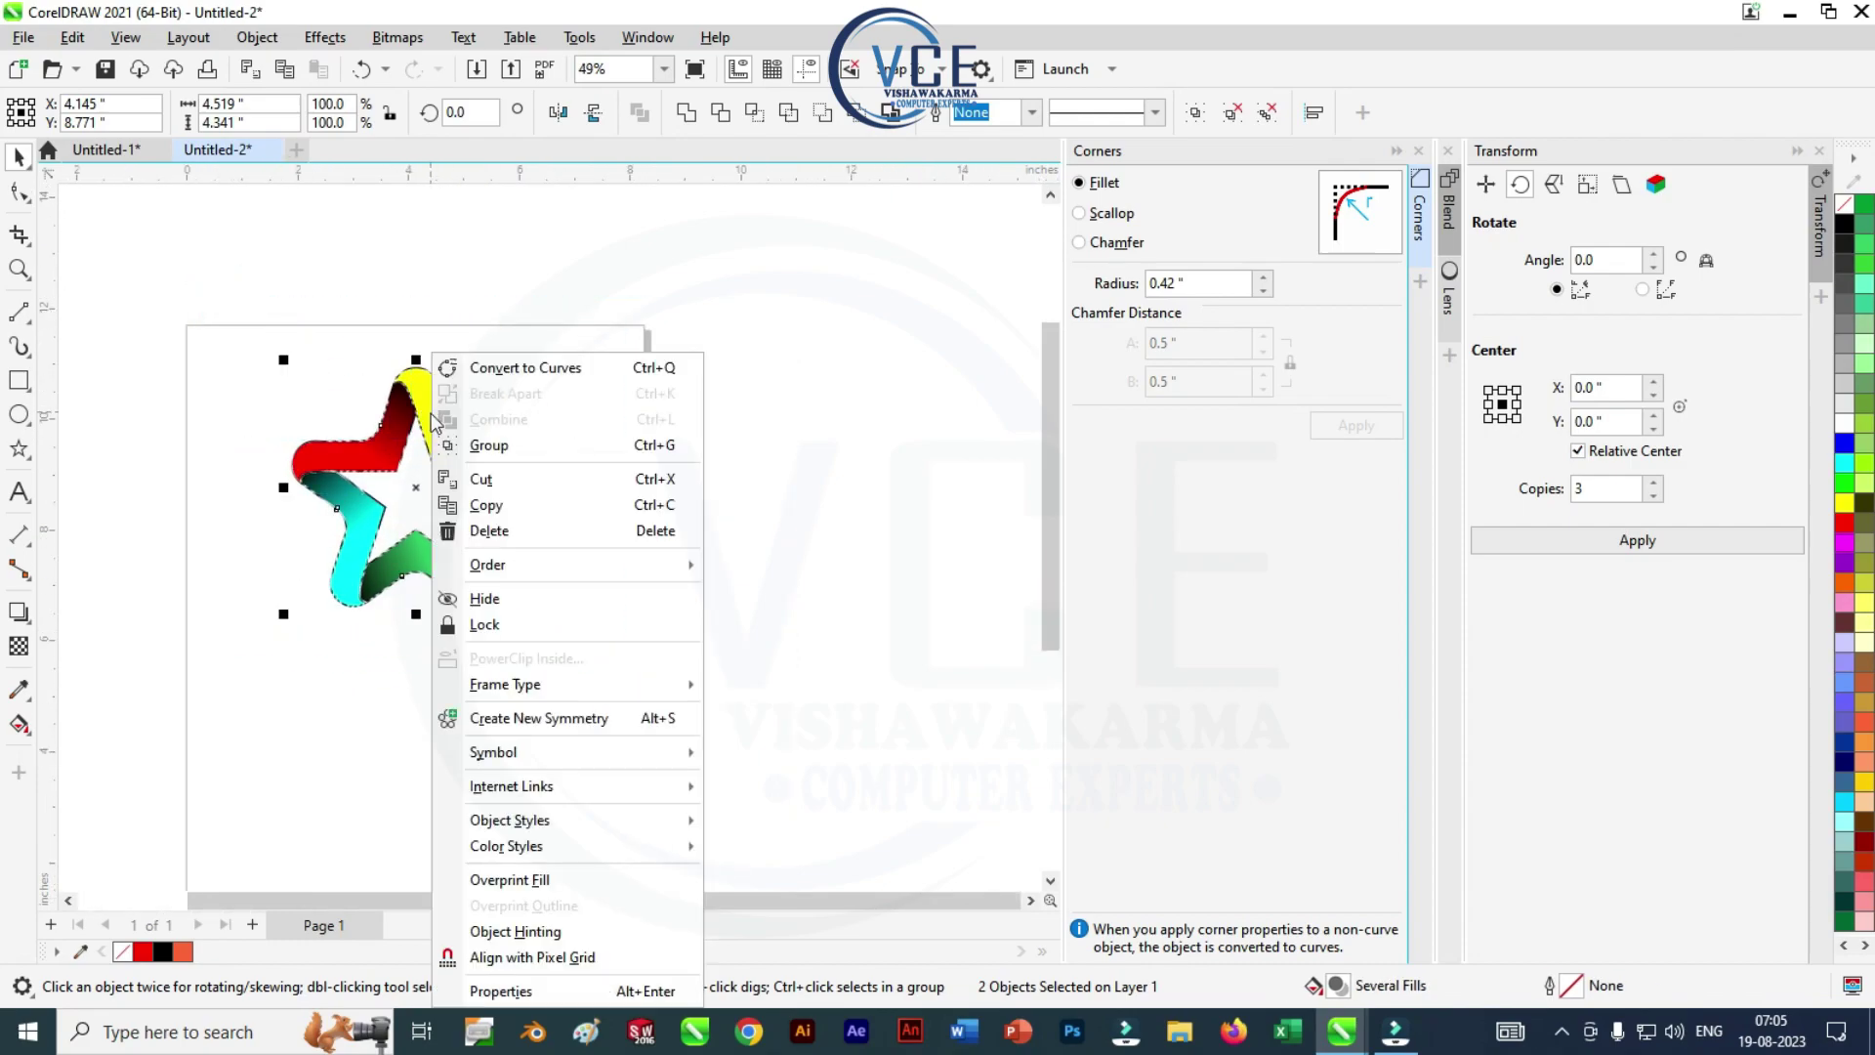
click(488, 439)
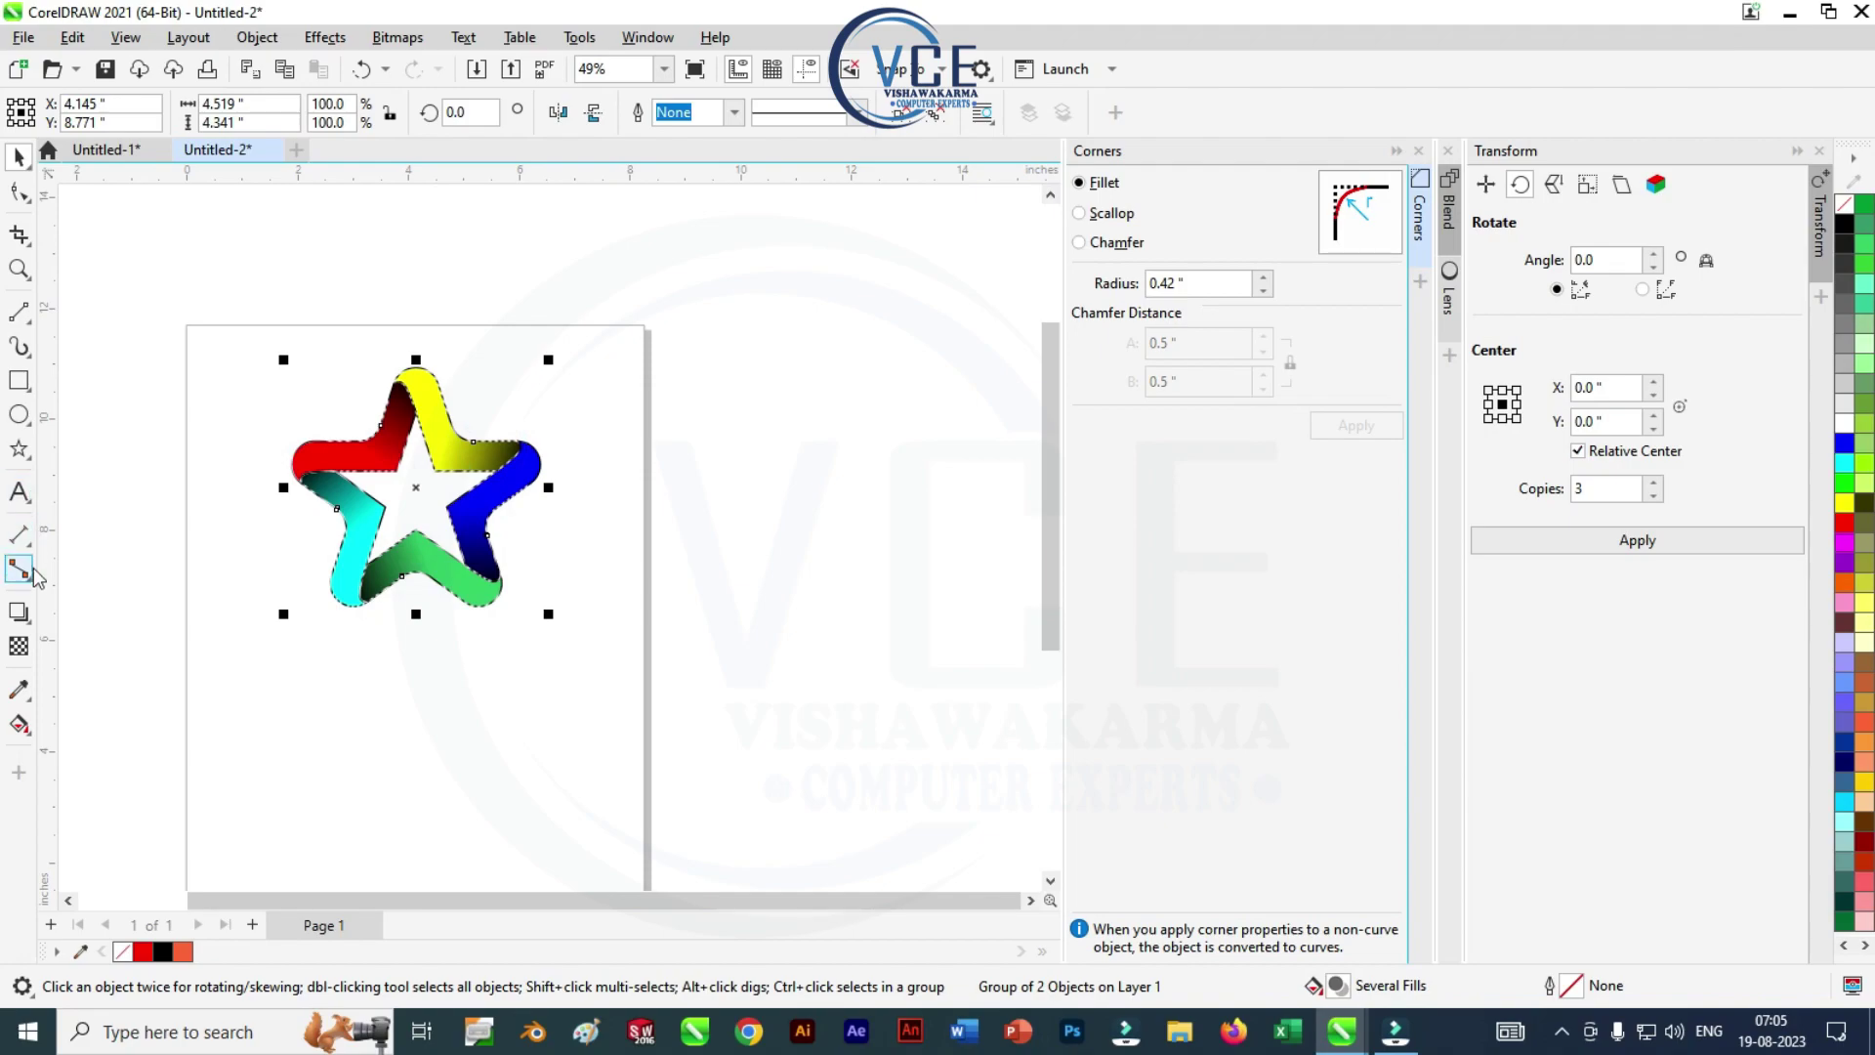
Apply a drop shadow with the Small Glow preset to the grouped star
click(18, 613)
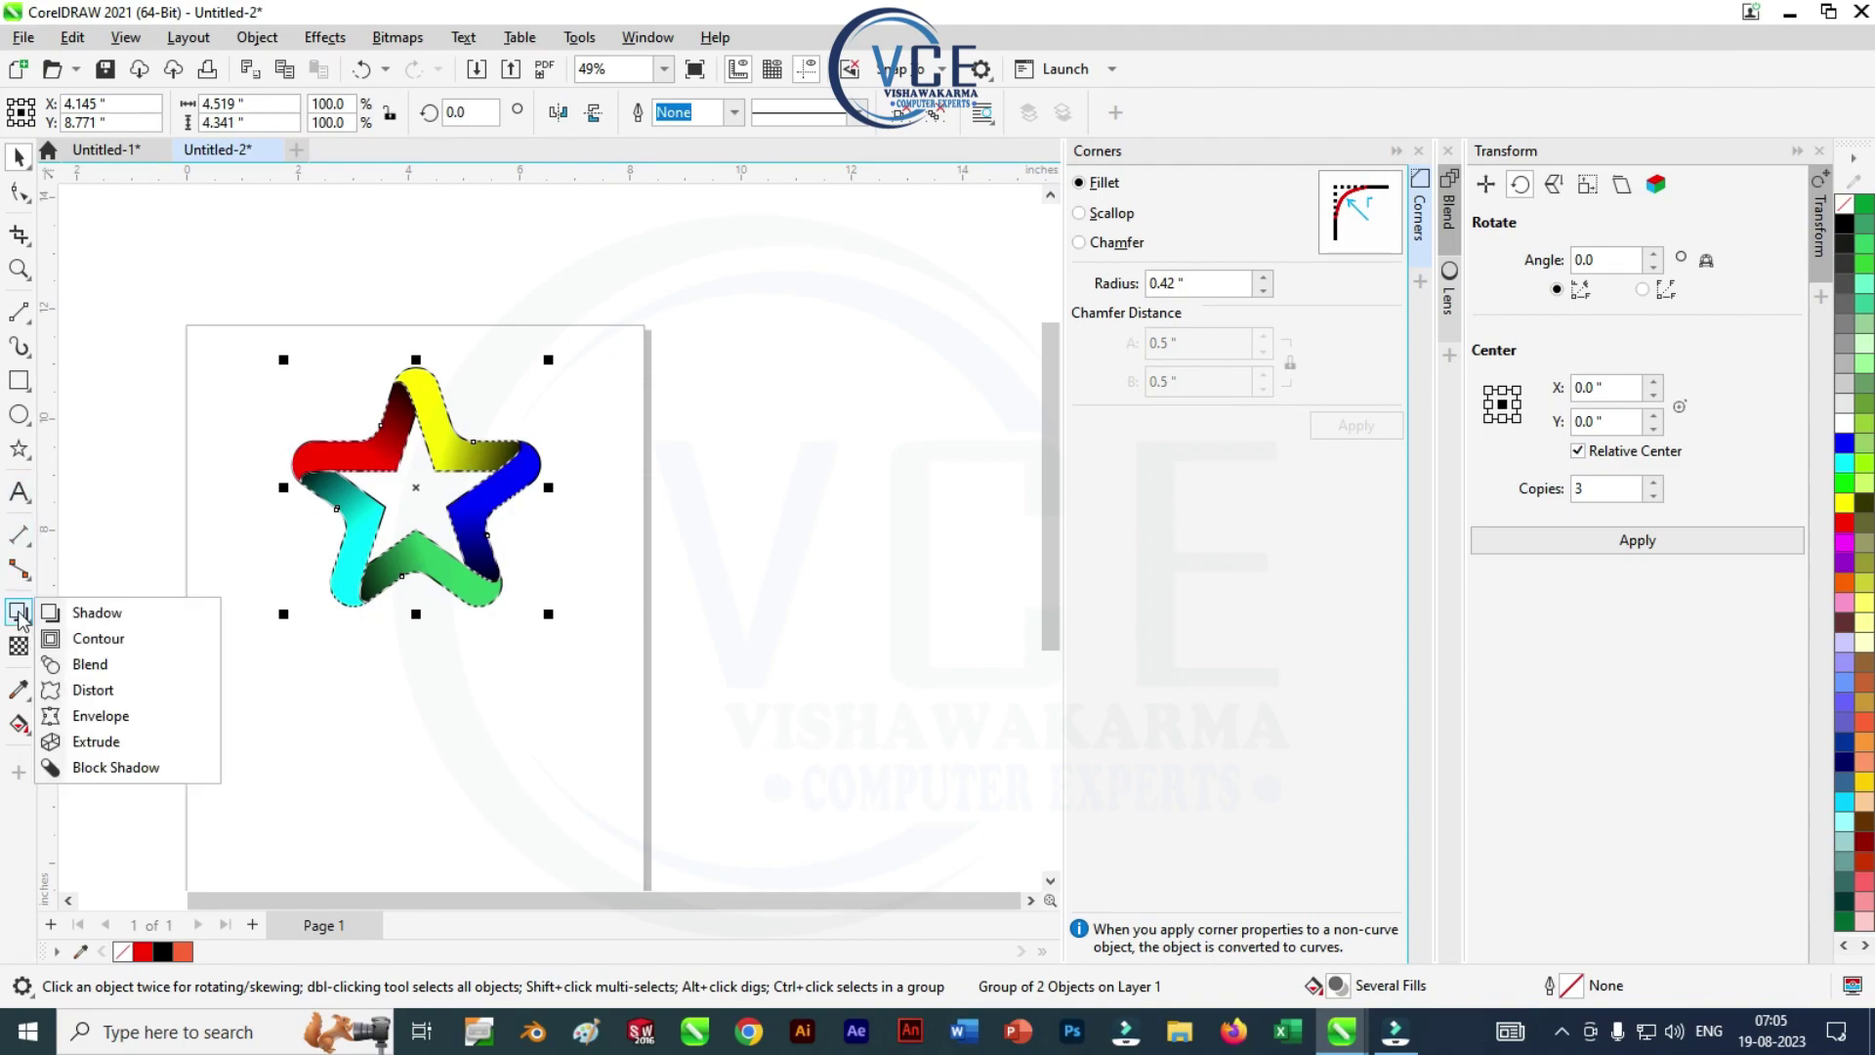
click(90, 613)
click(60, 112)
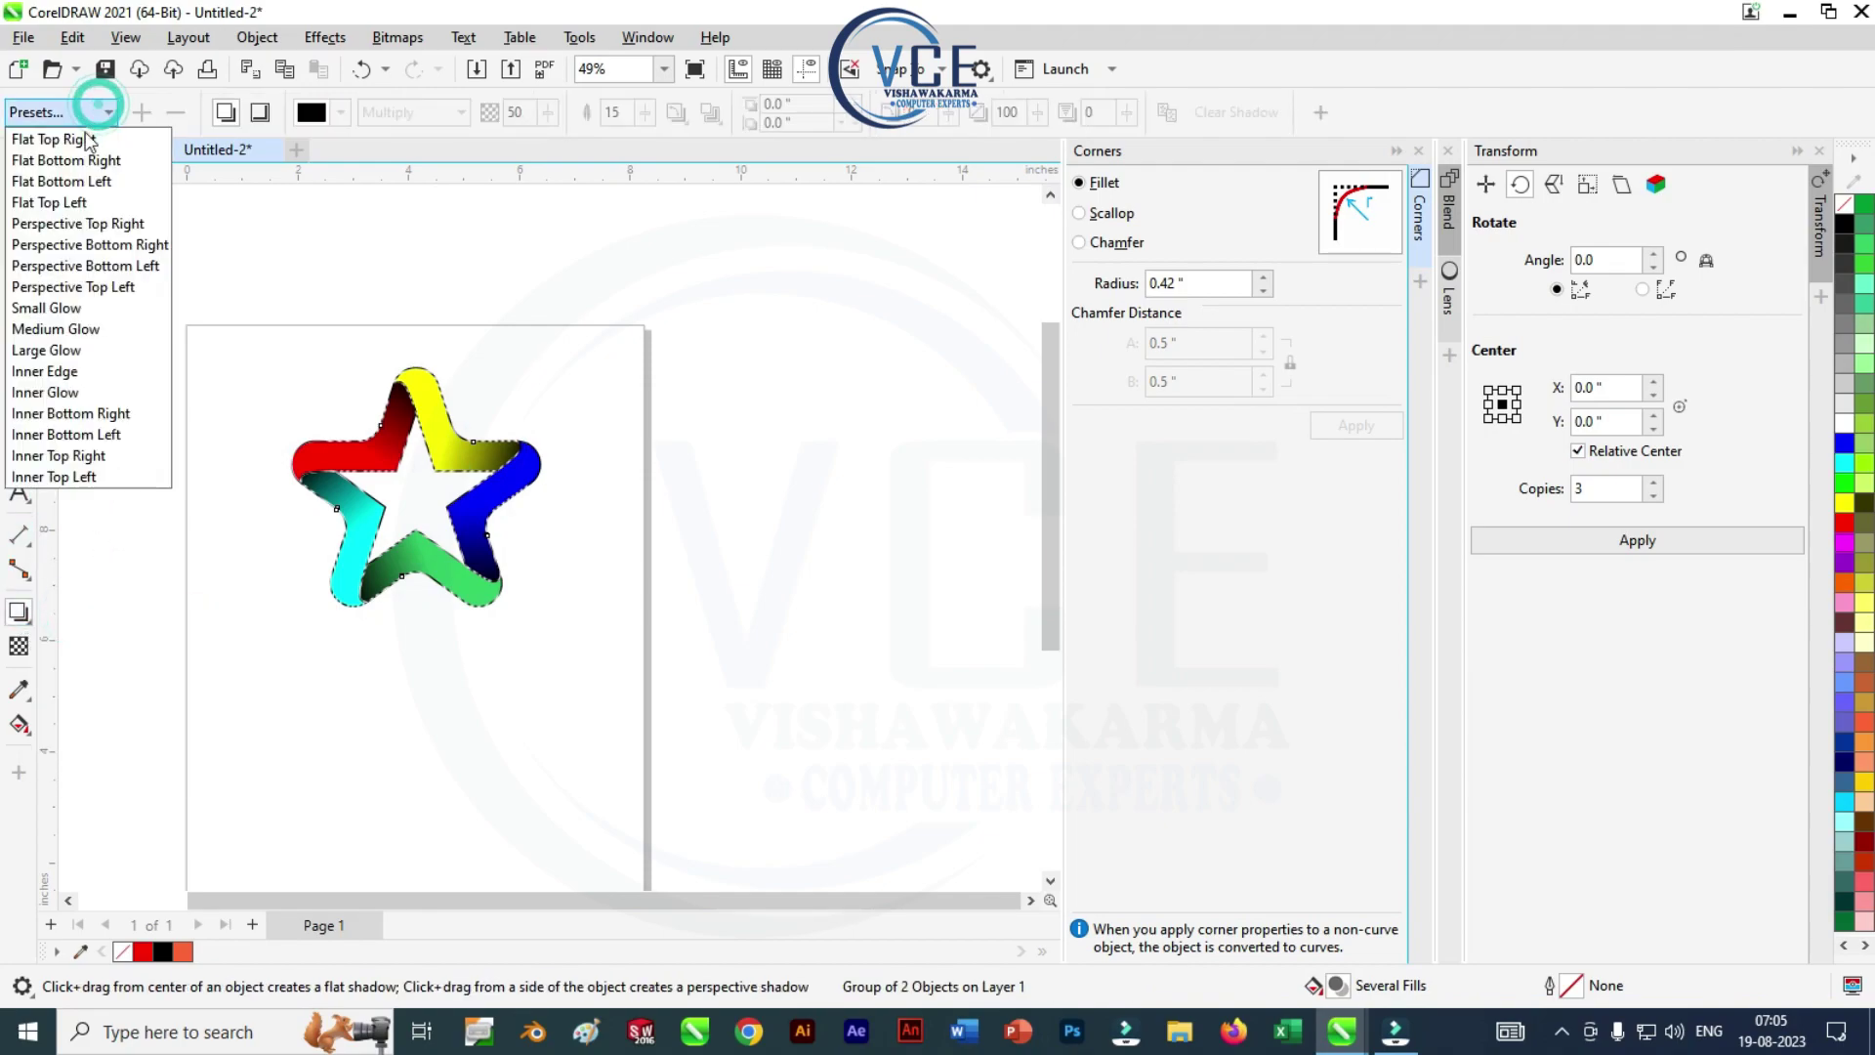
click(43, 309)
Set the star's shadow colour to black and its feathering to 10, and deselect the star
click(347, 113)
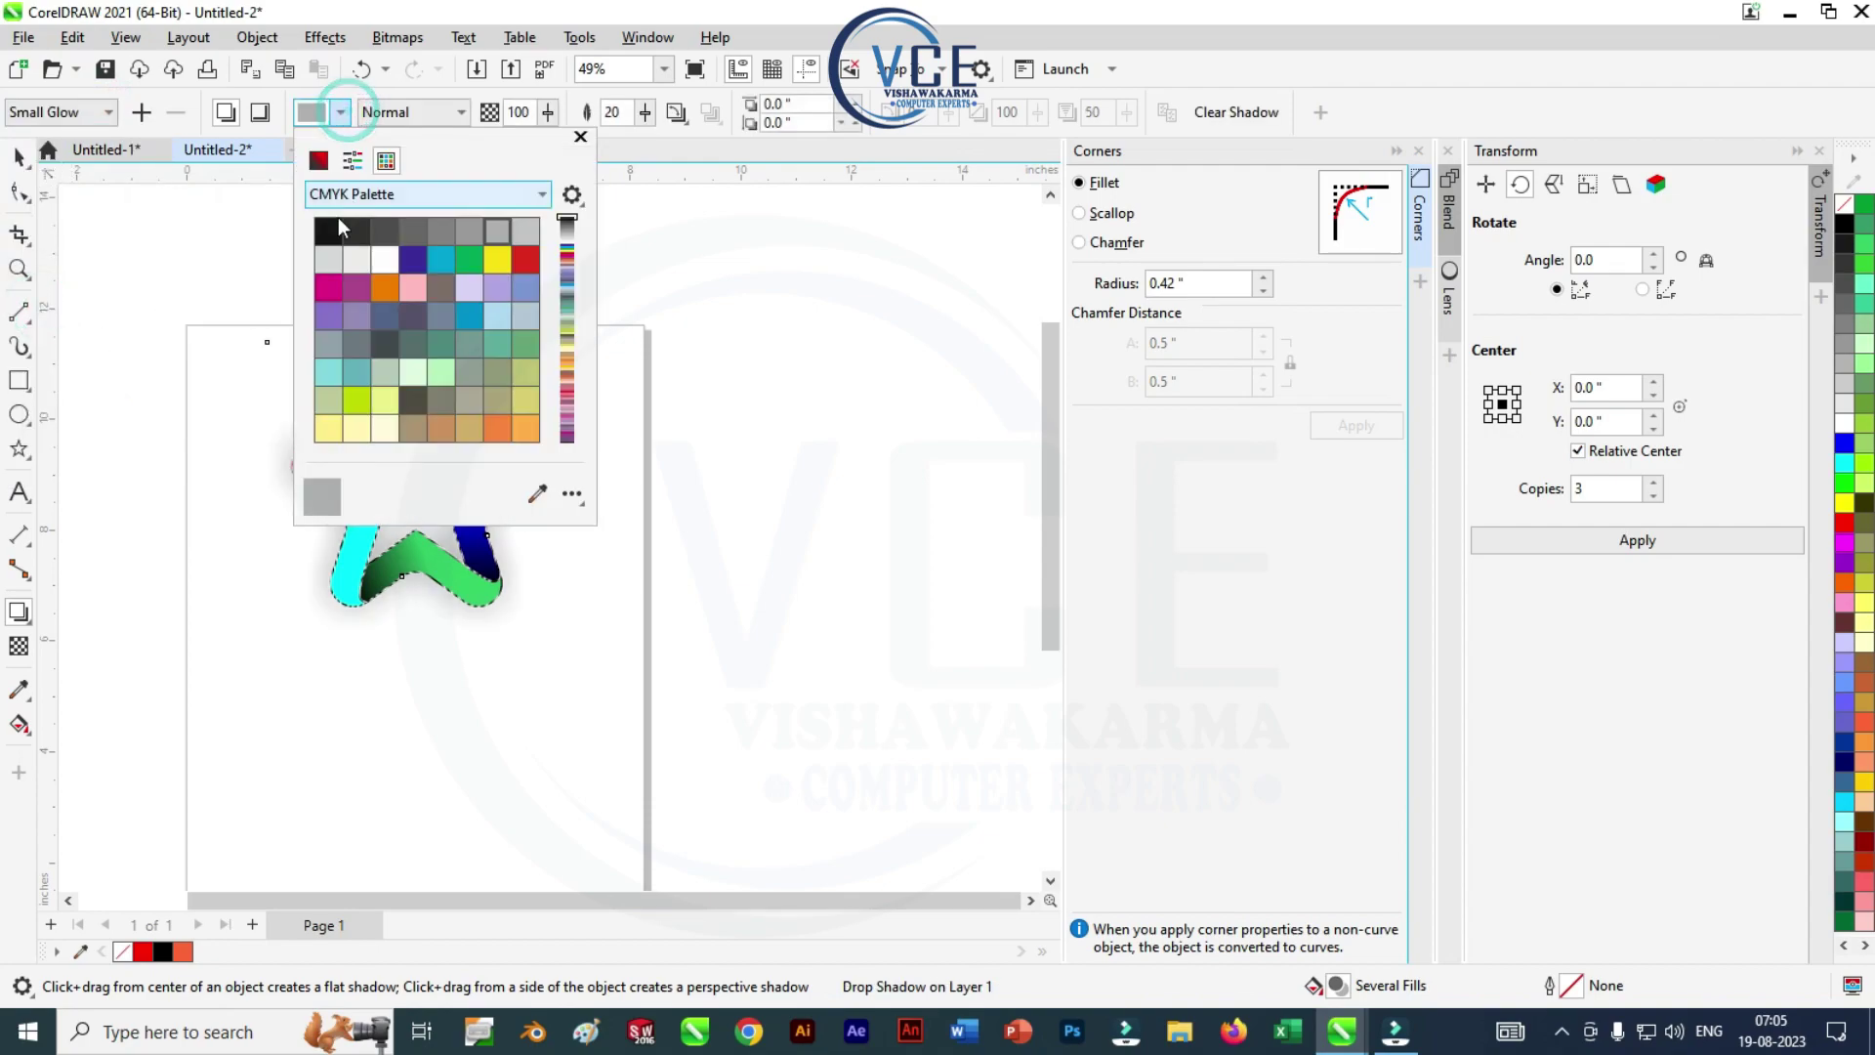
click(321, 231)
click(633, 220)
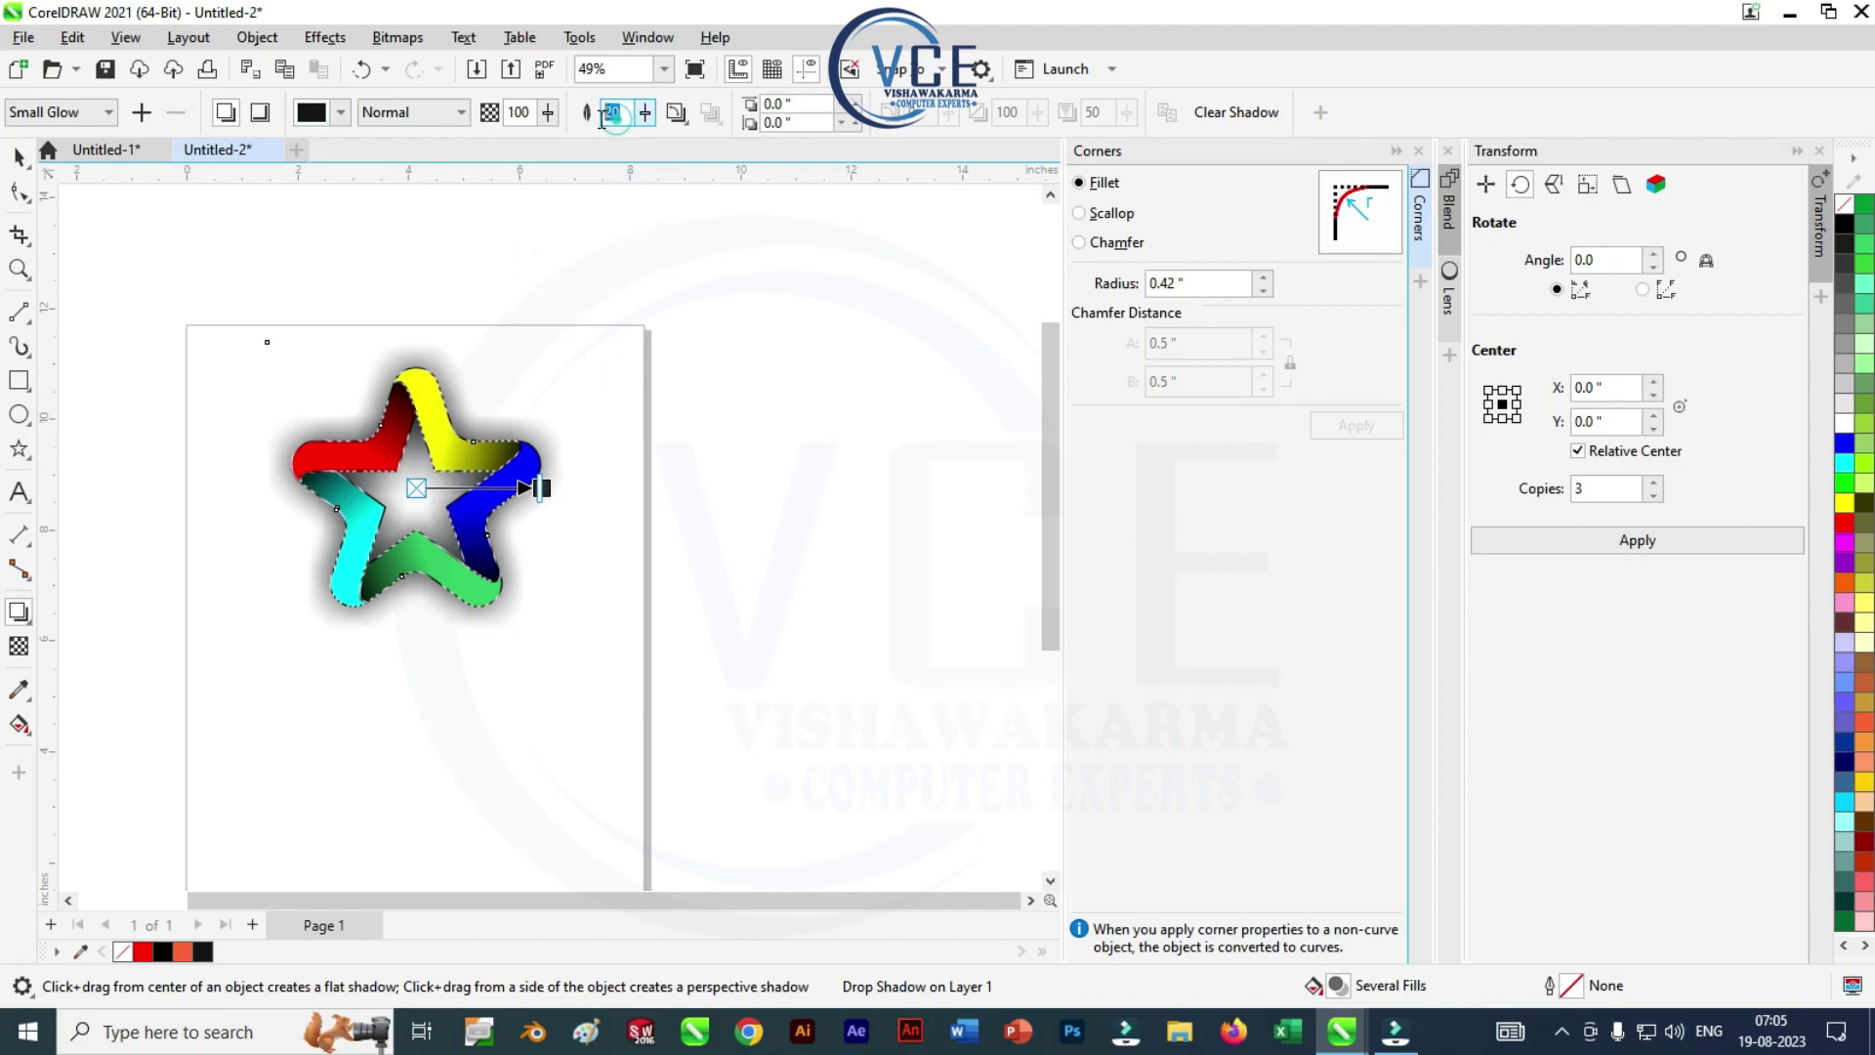
key(Return)
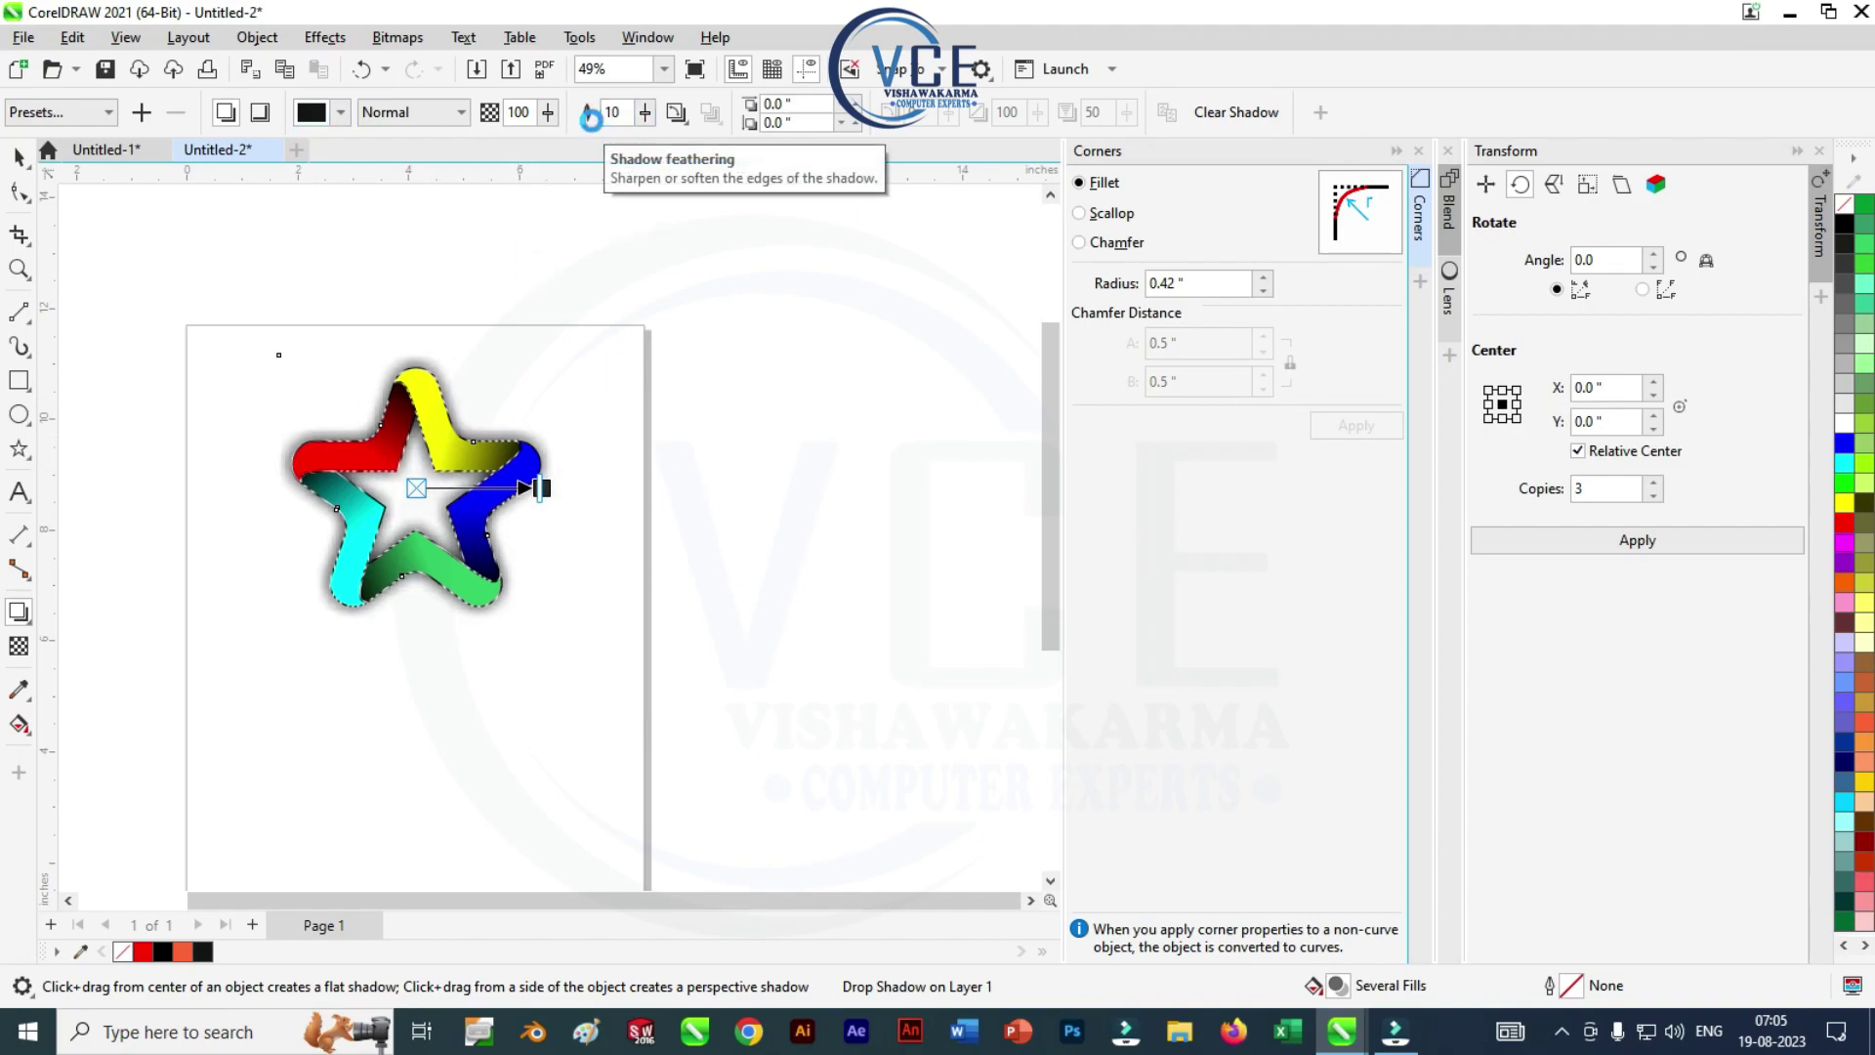
scroll(488, 551, up, 2)
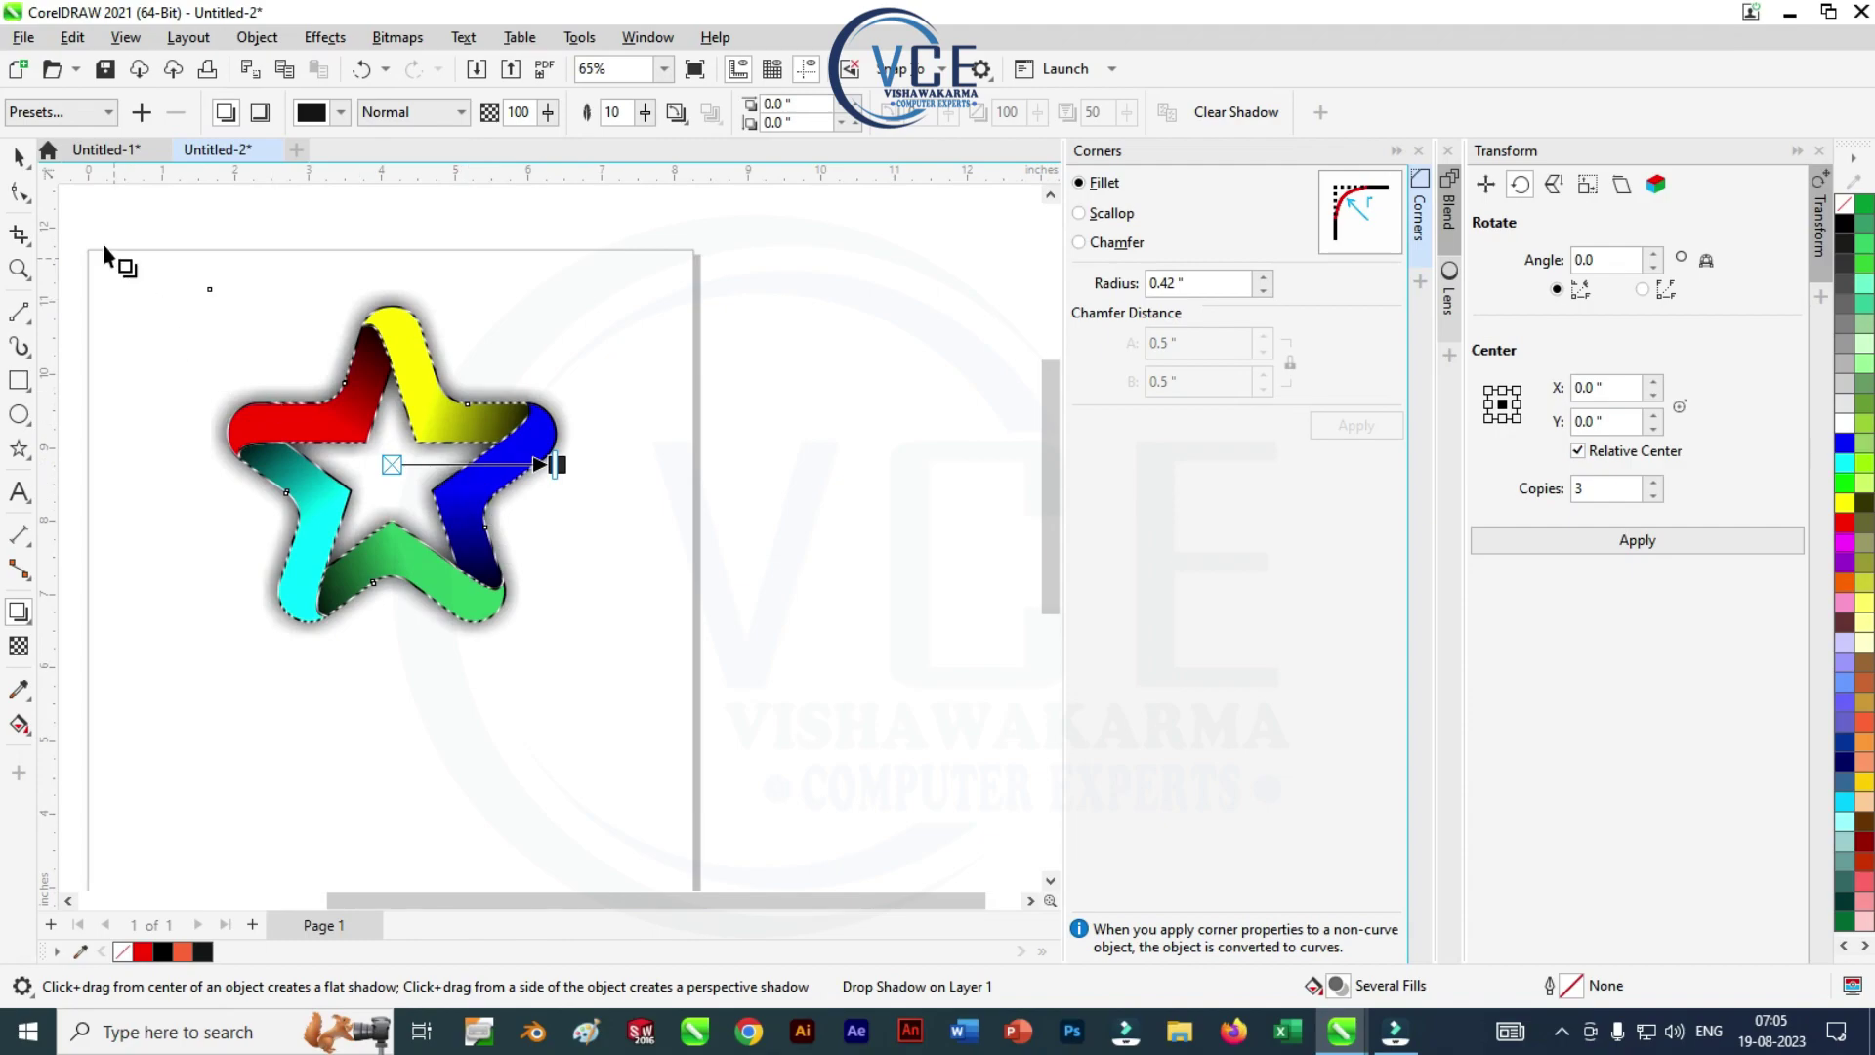
click(19, 156)
click(515, 240)
scroll(361, 265, down, 2)
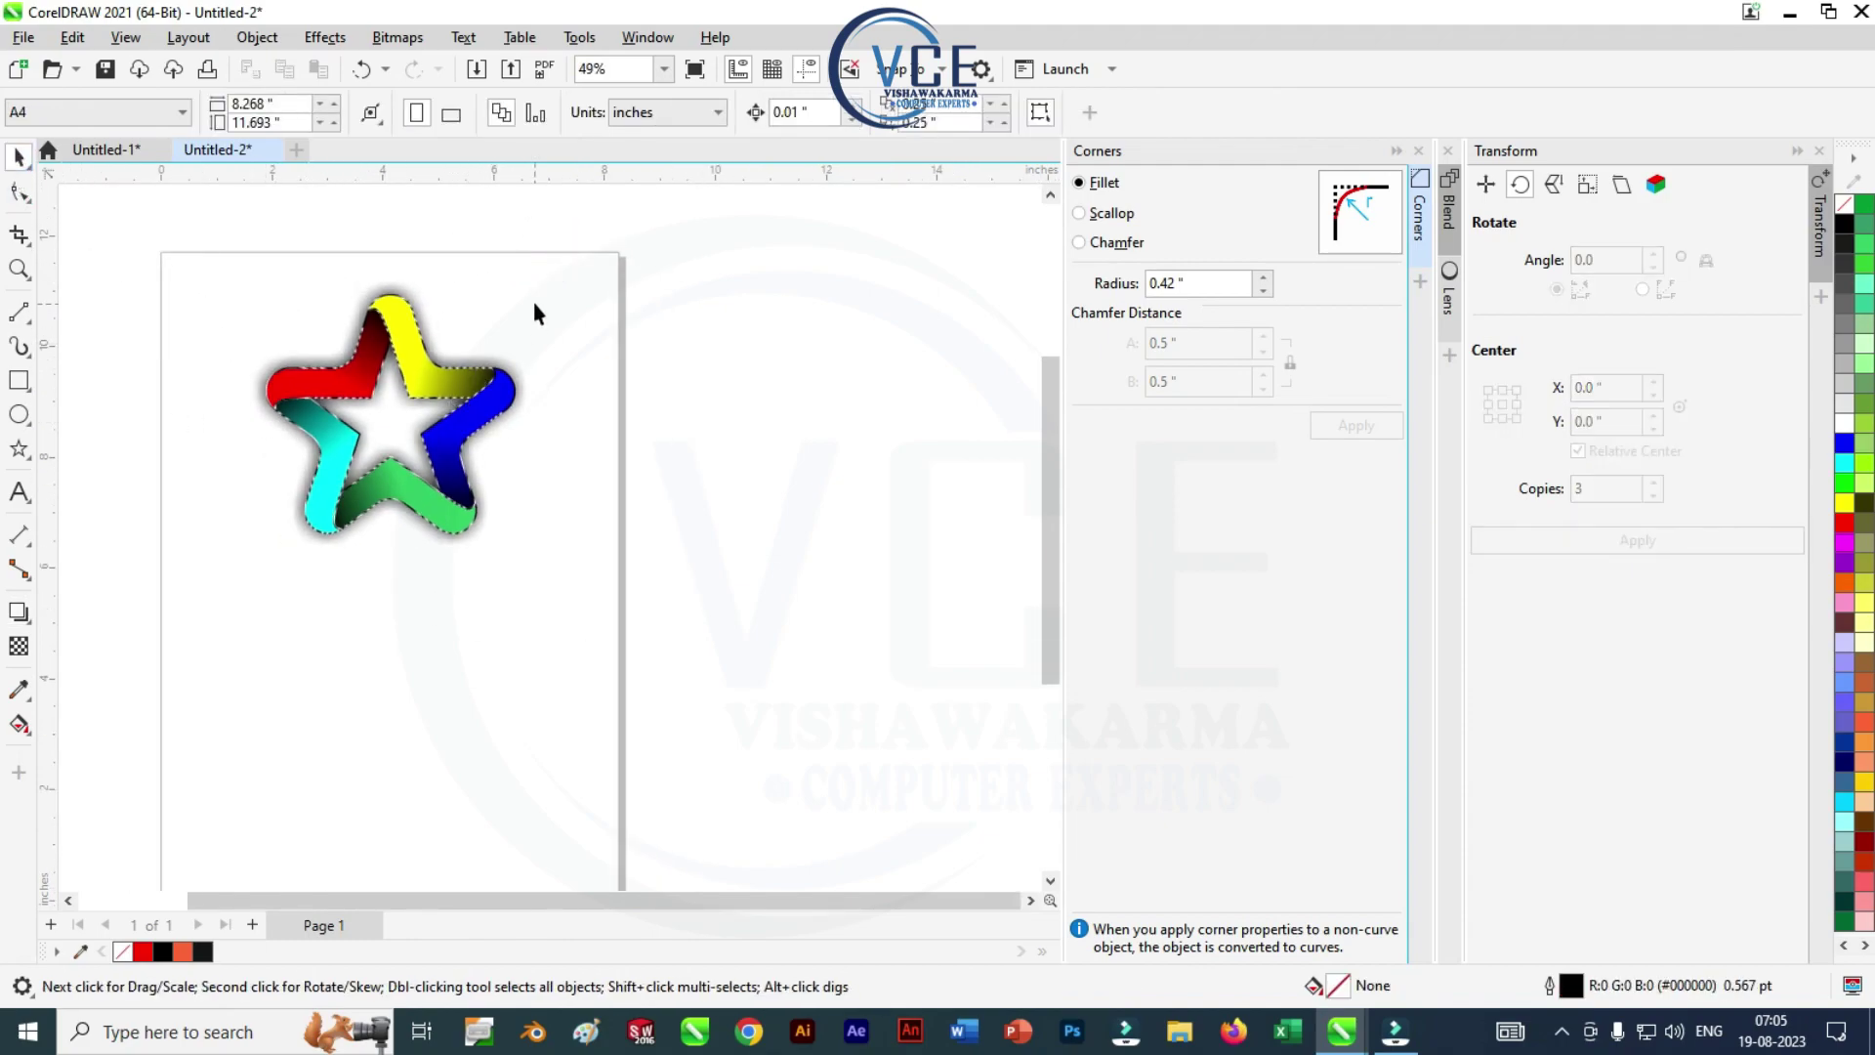
scroll(508, 308, up, 1)
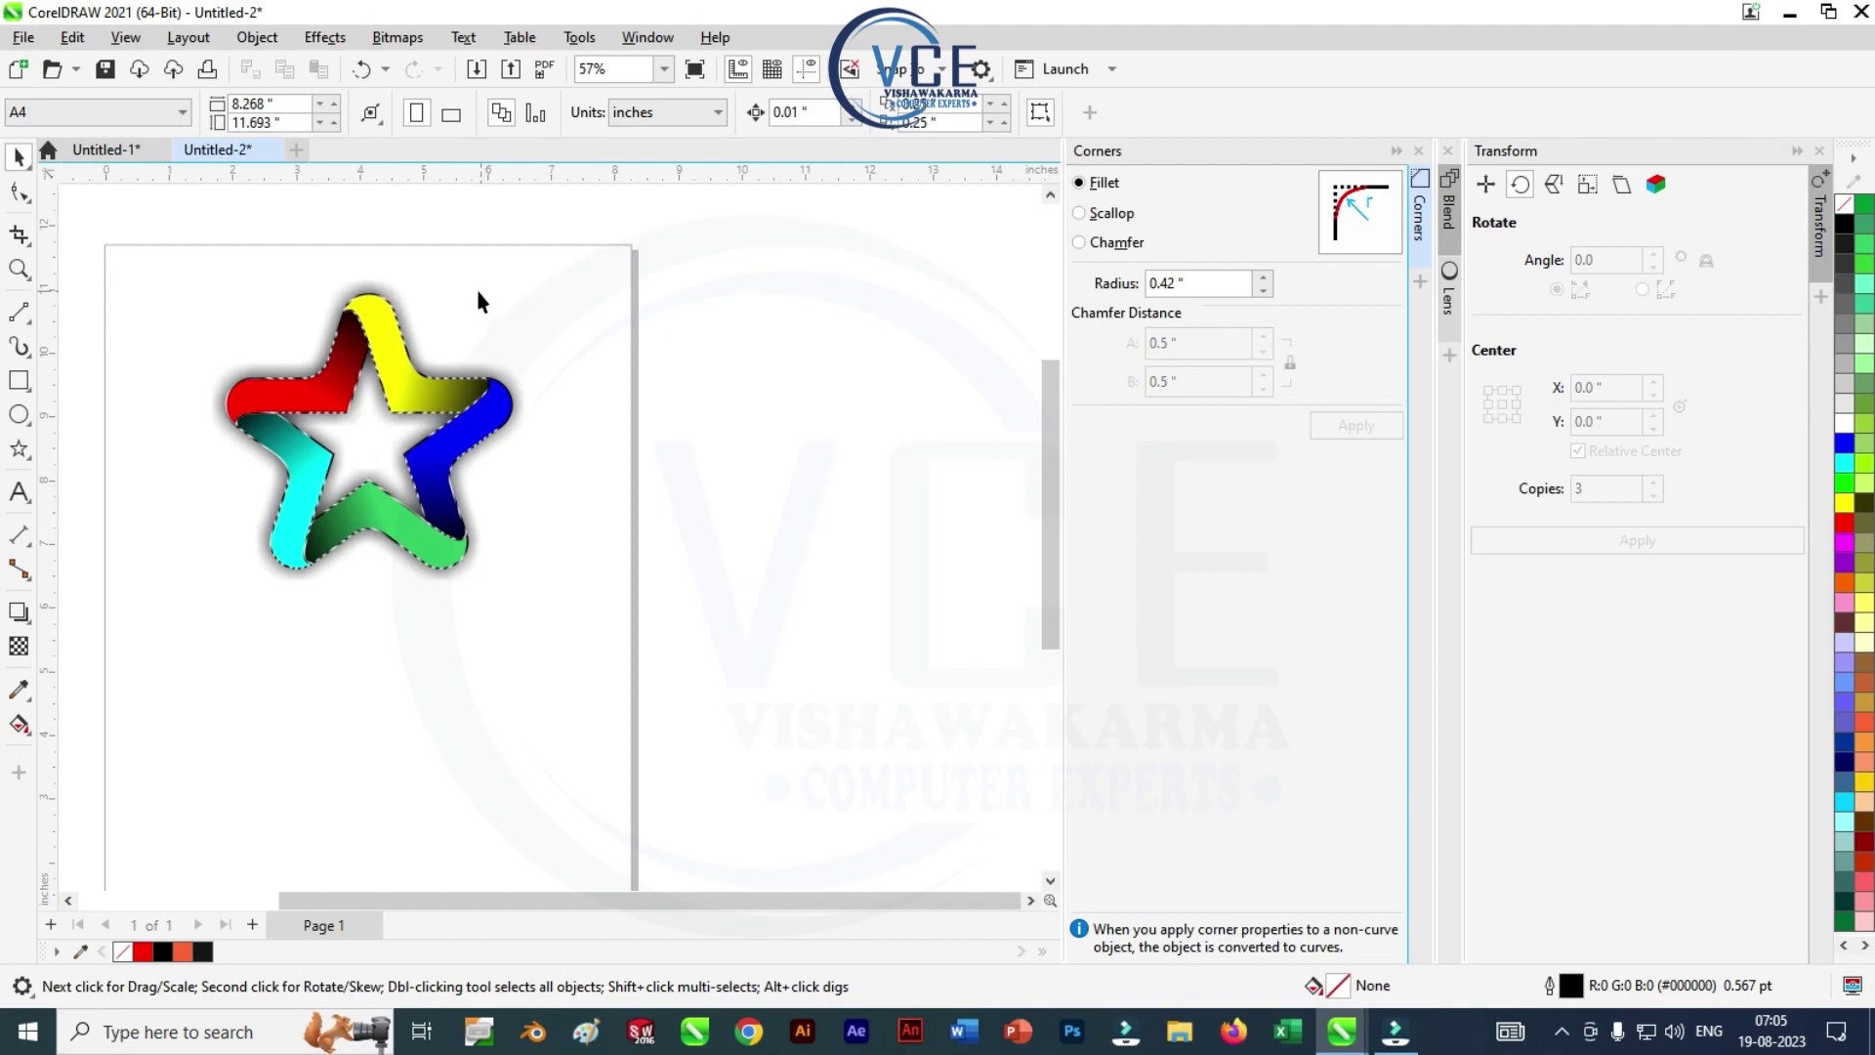
Draw a rectangle about 11.9 by 6.8 inches over the star, extending beyond the page's right edge, and fill it pale yellow
click(22, 391)
click(72, 382)
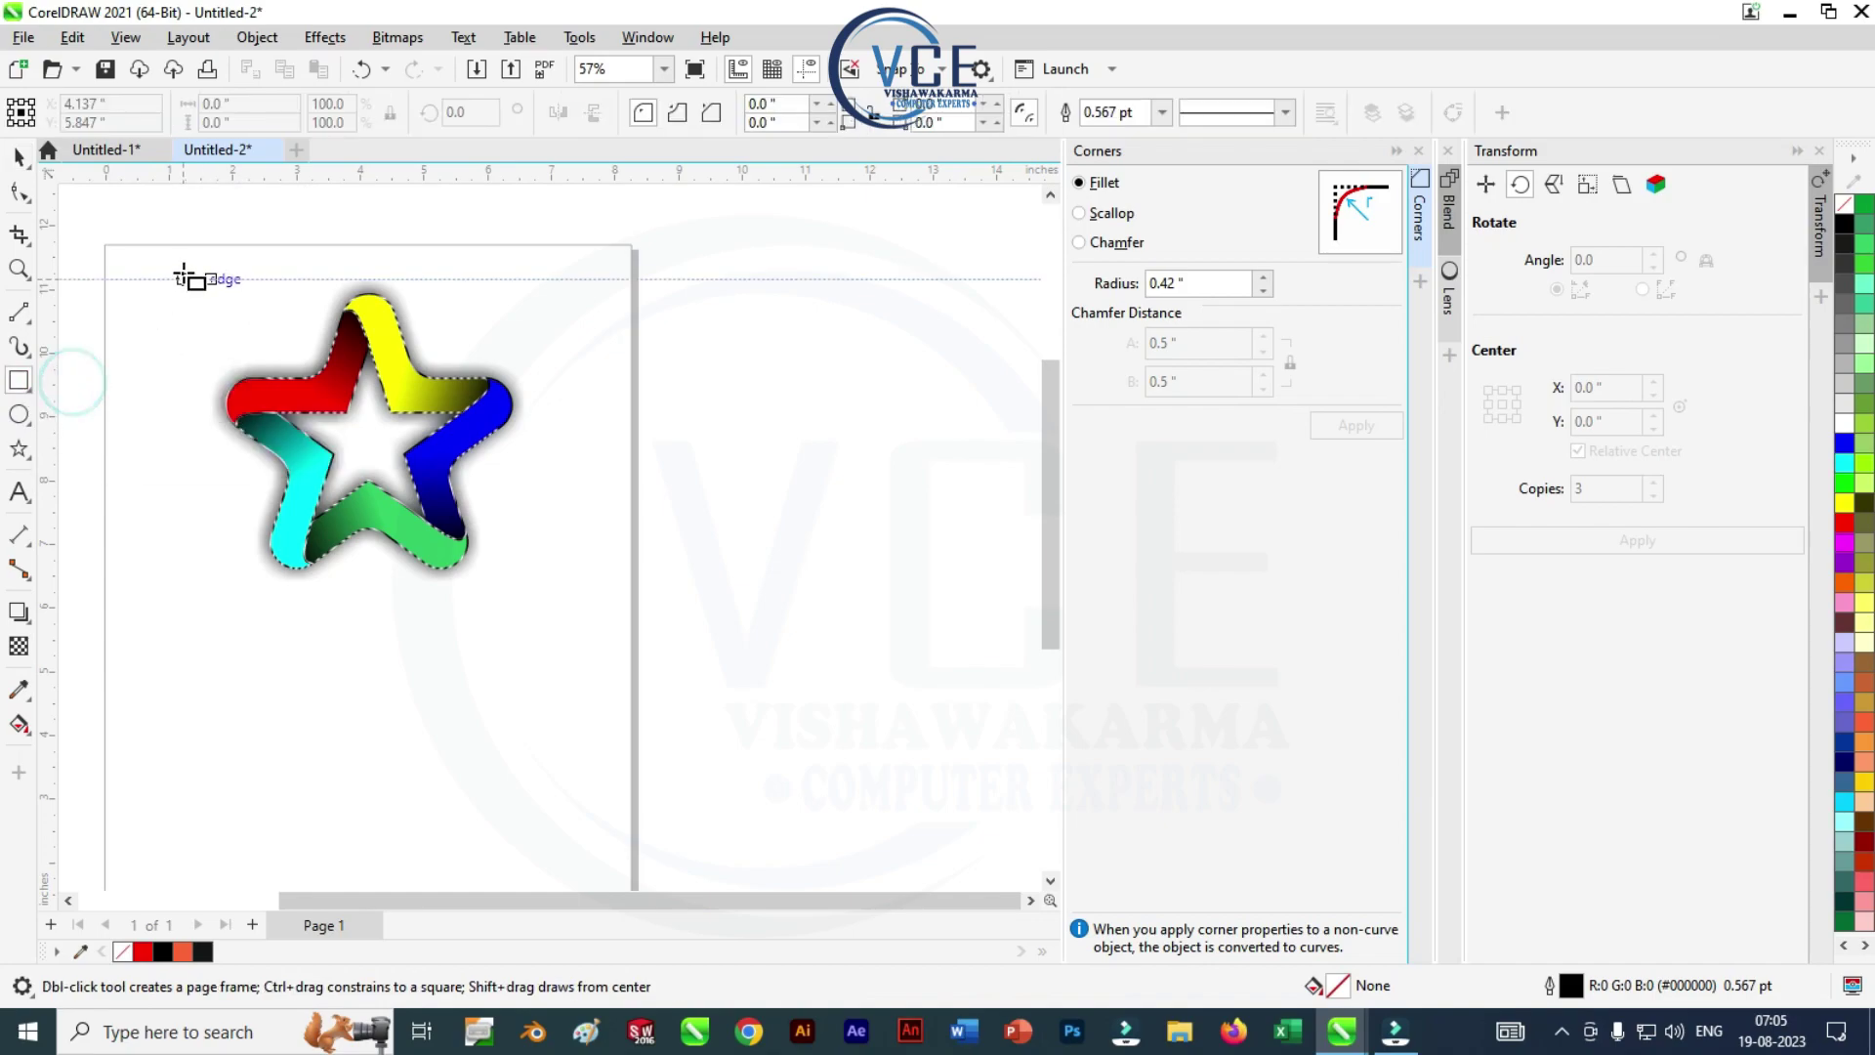
drag(182, 265, 940, 698)
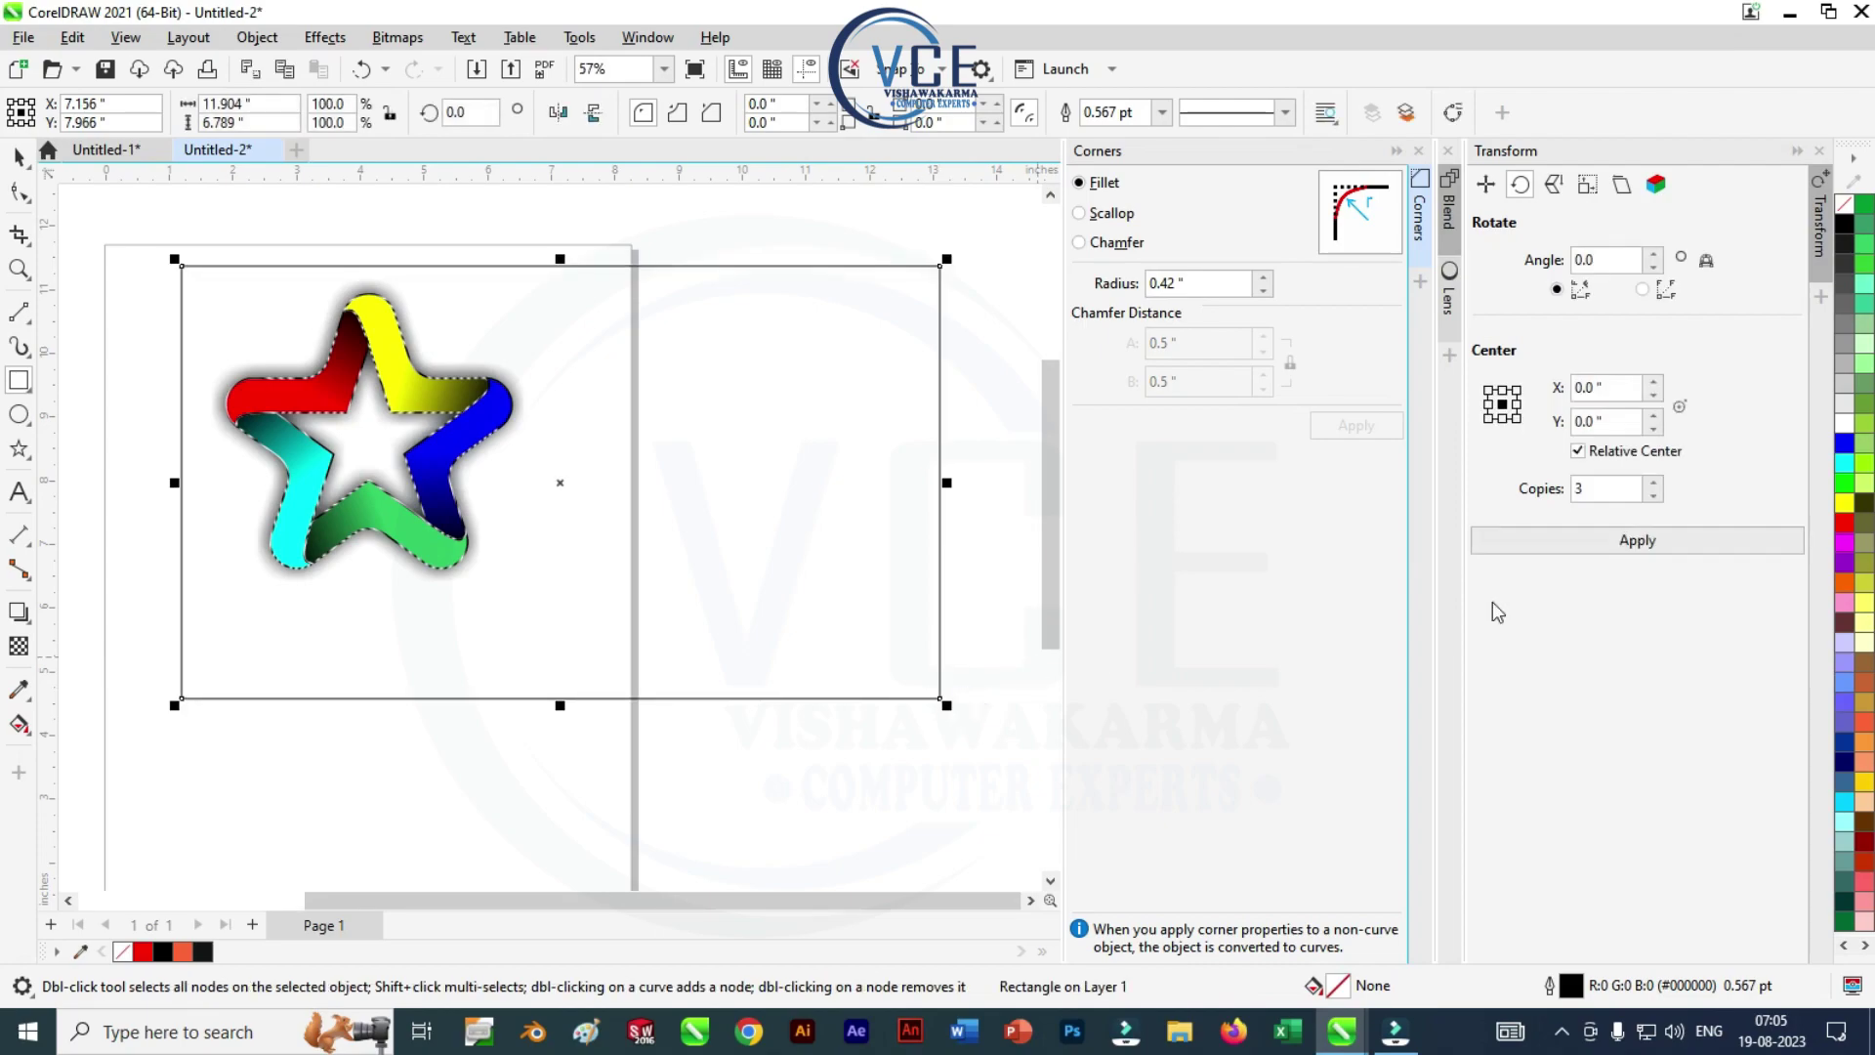
click(1864, 644)
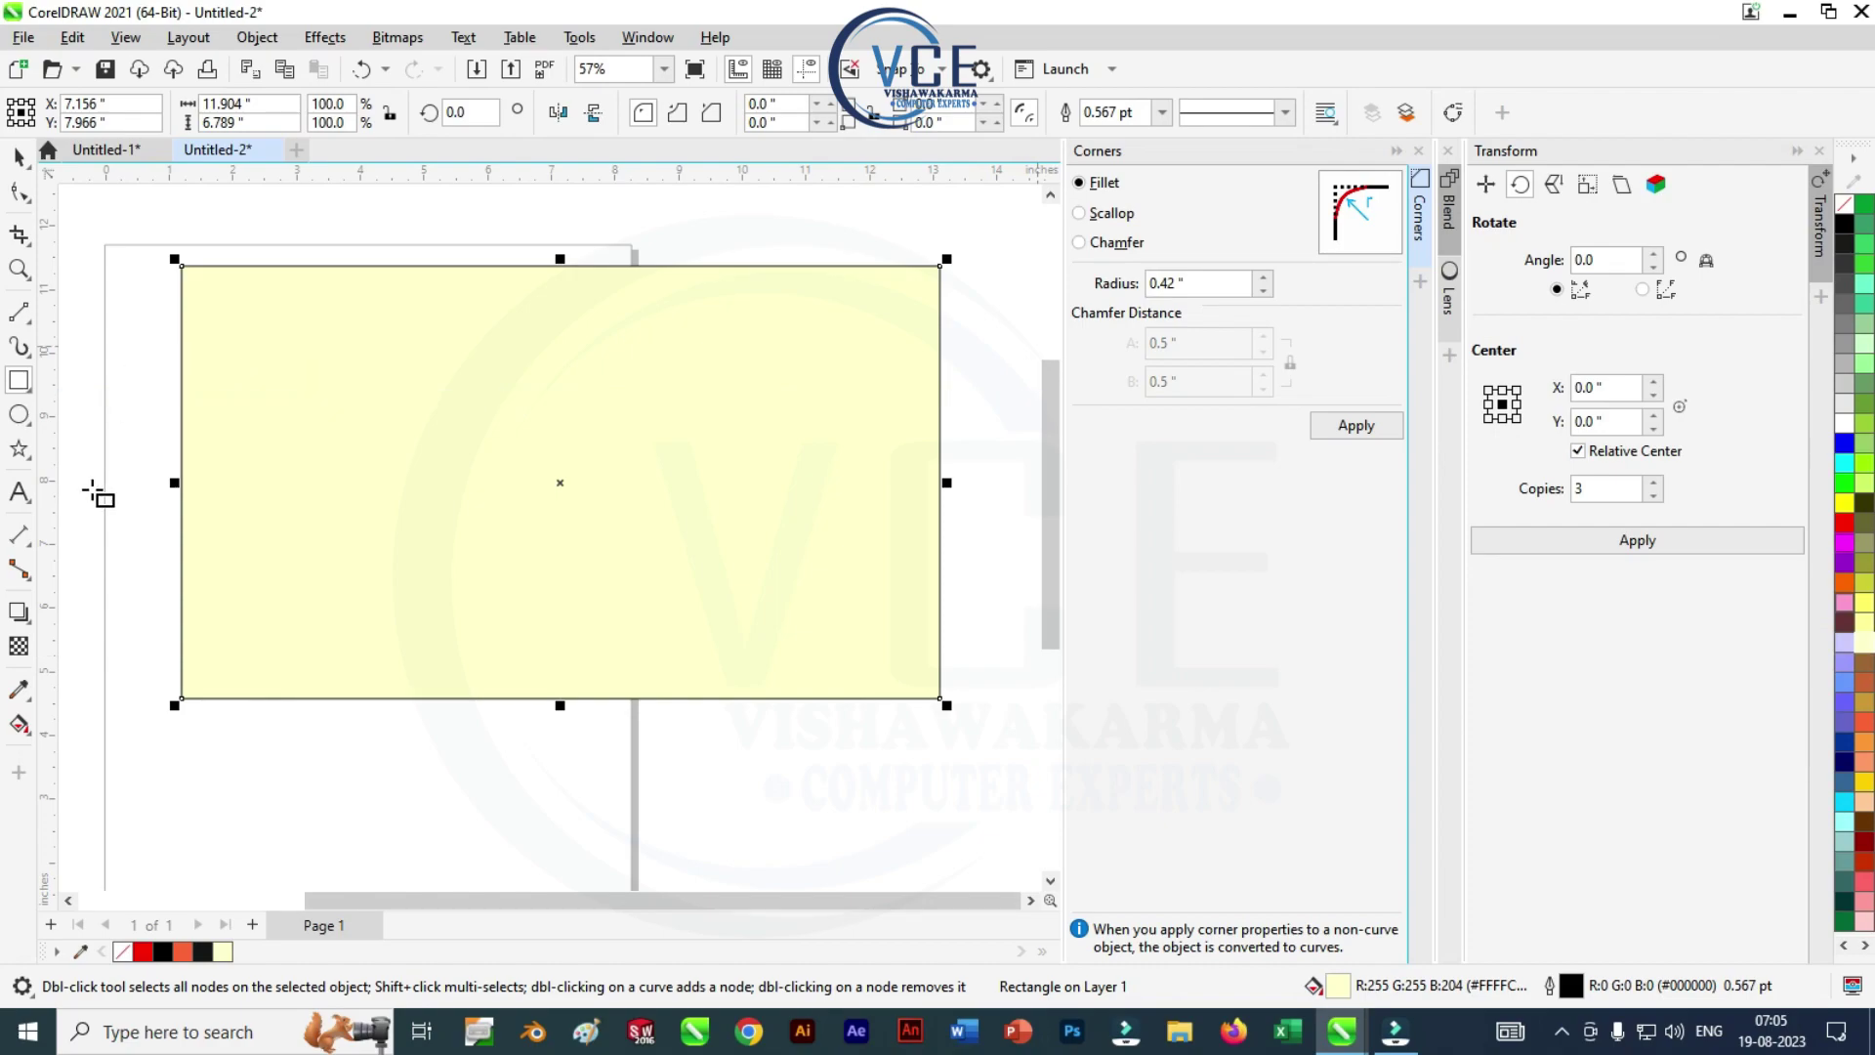
Give the rectangle a vertical fountain fill running from pale yellow at the top to bright yellow-green at the bottom
click(18, 724)
click(78, 721)
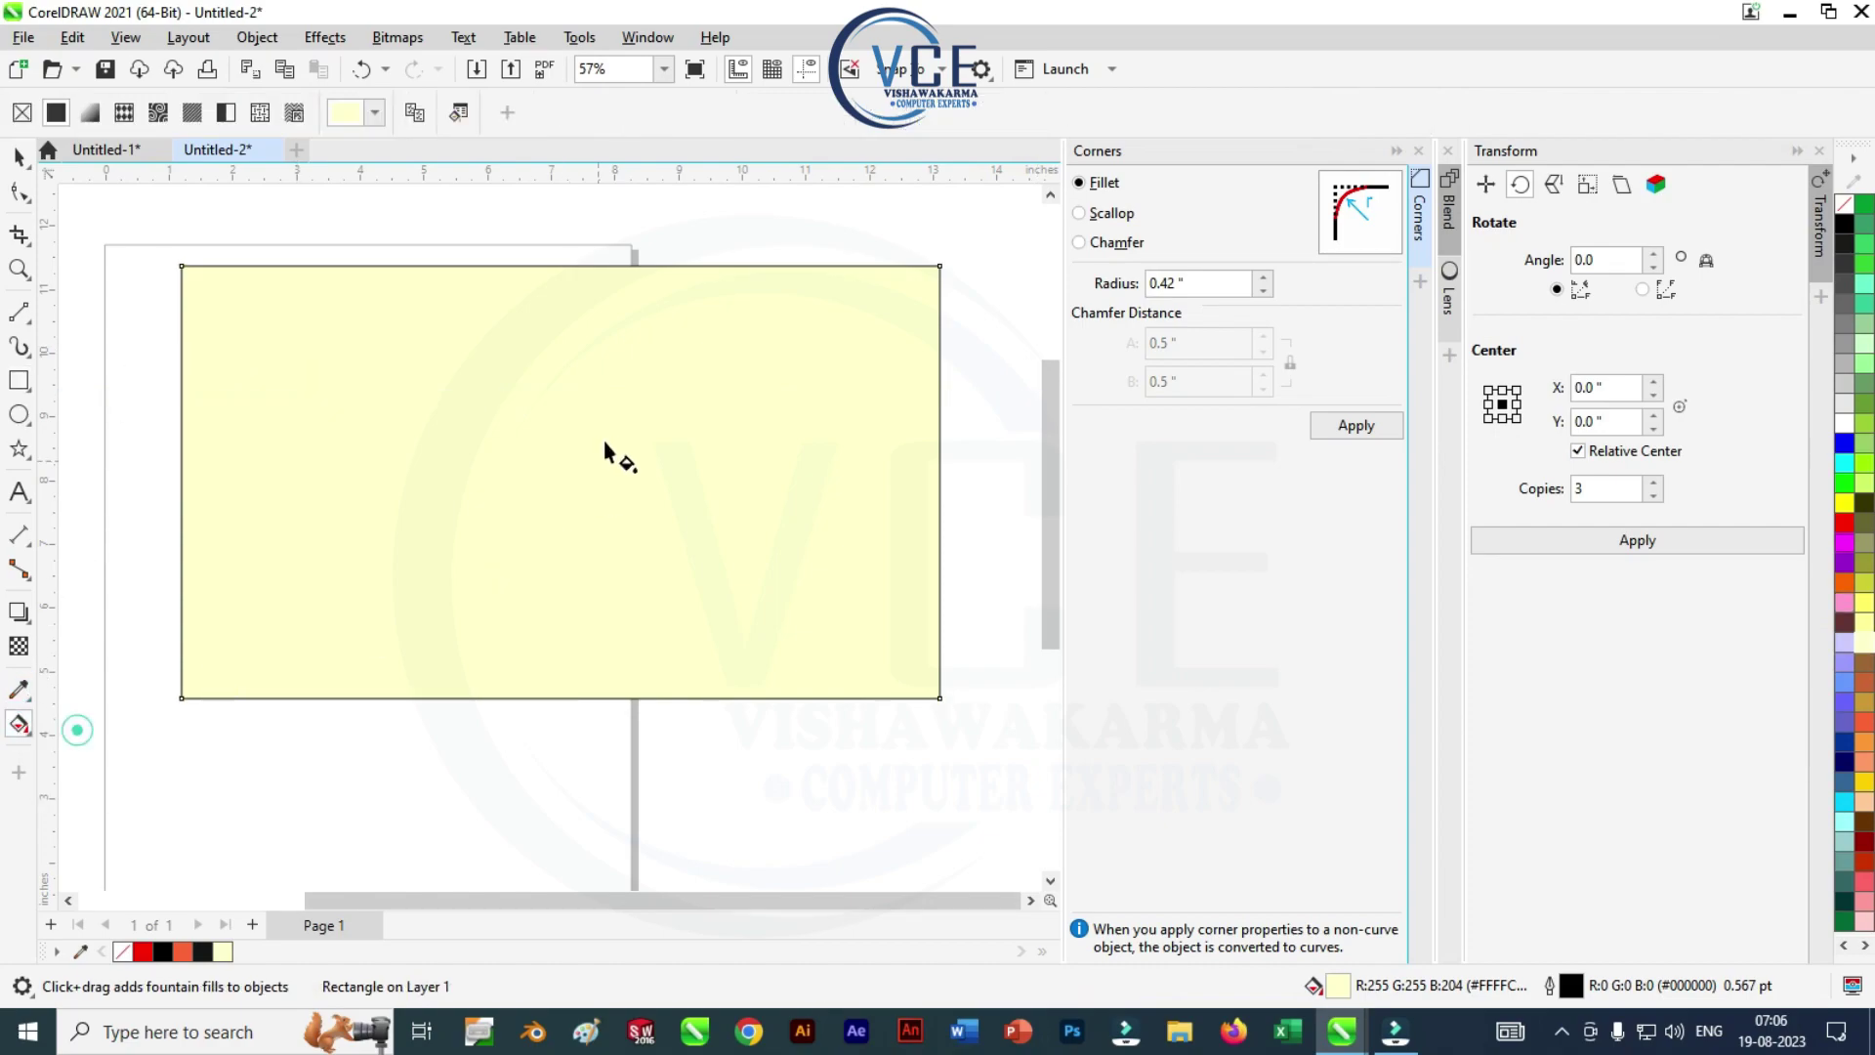
drag(559, 279, 561, 669)
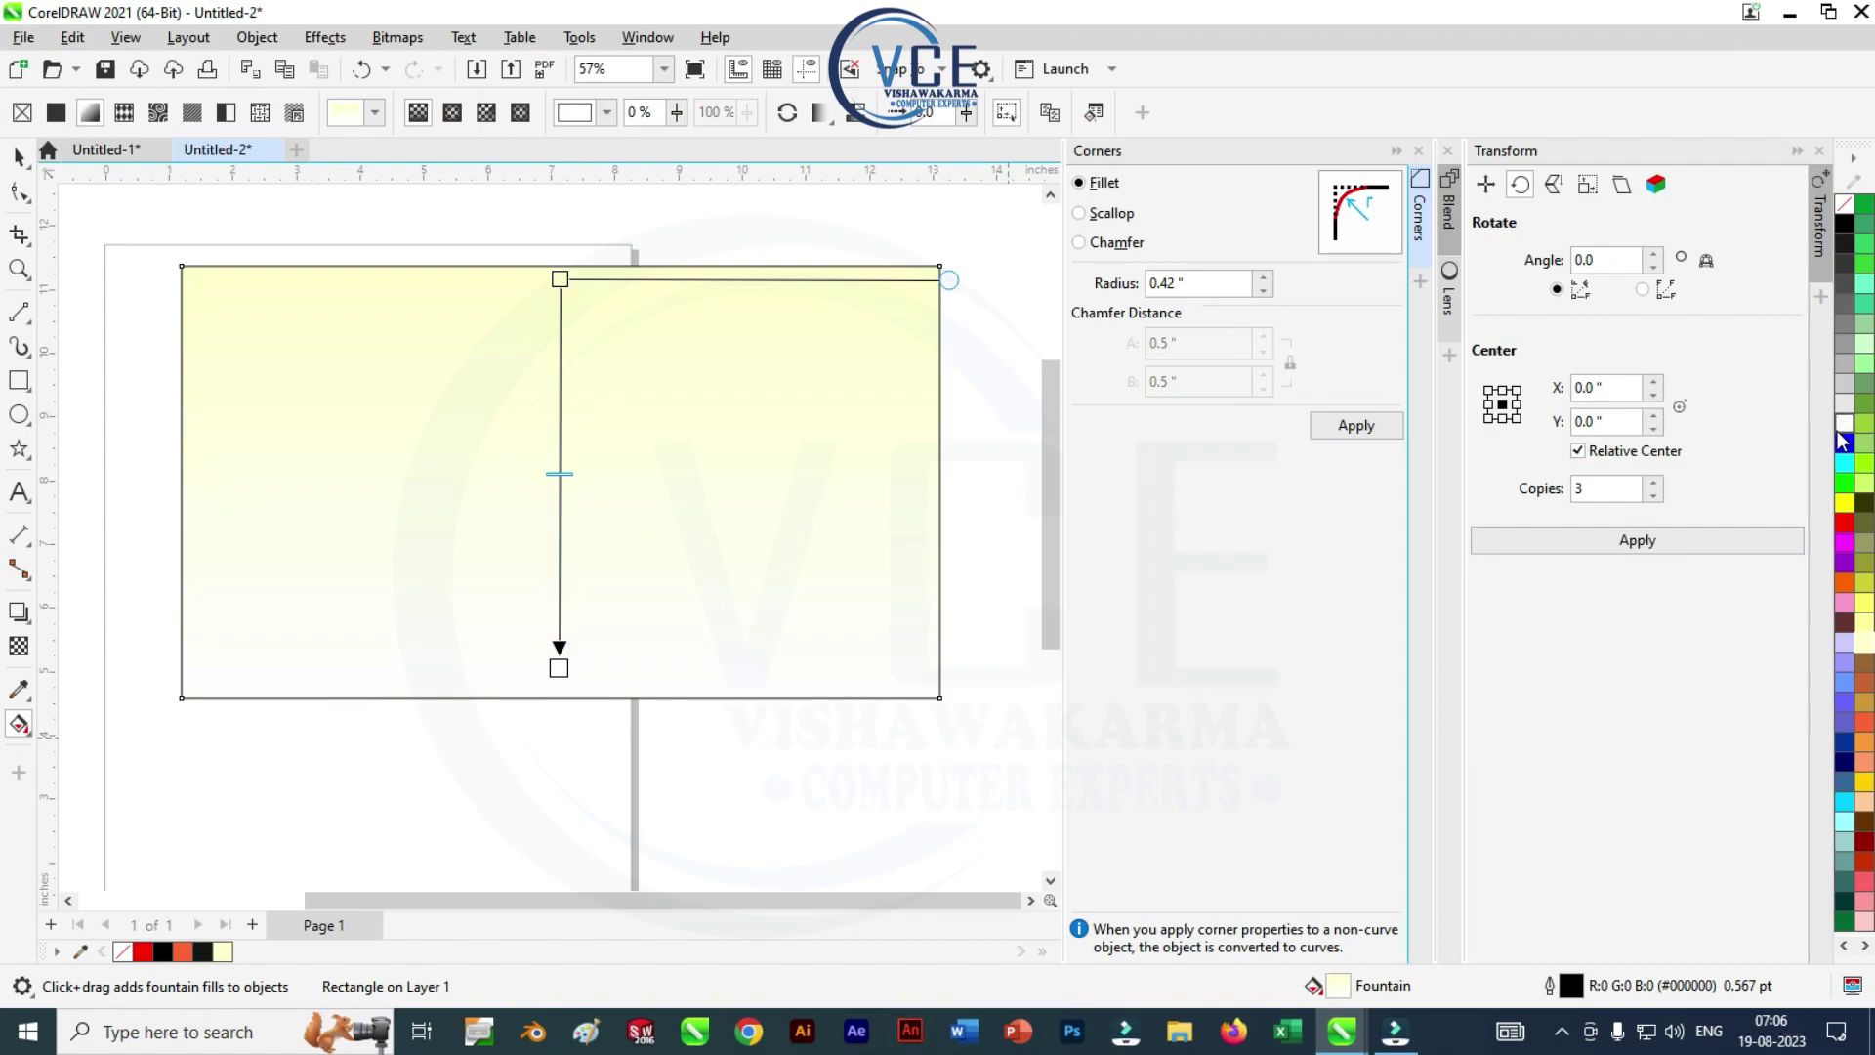
drag(1110, 624, 560, 669)
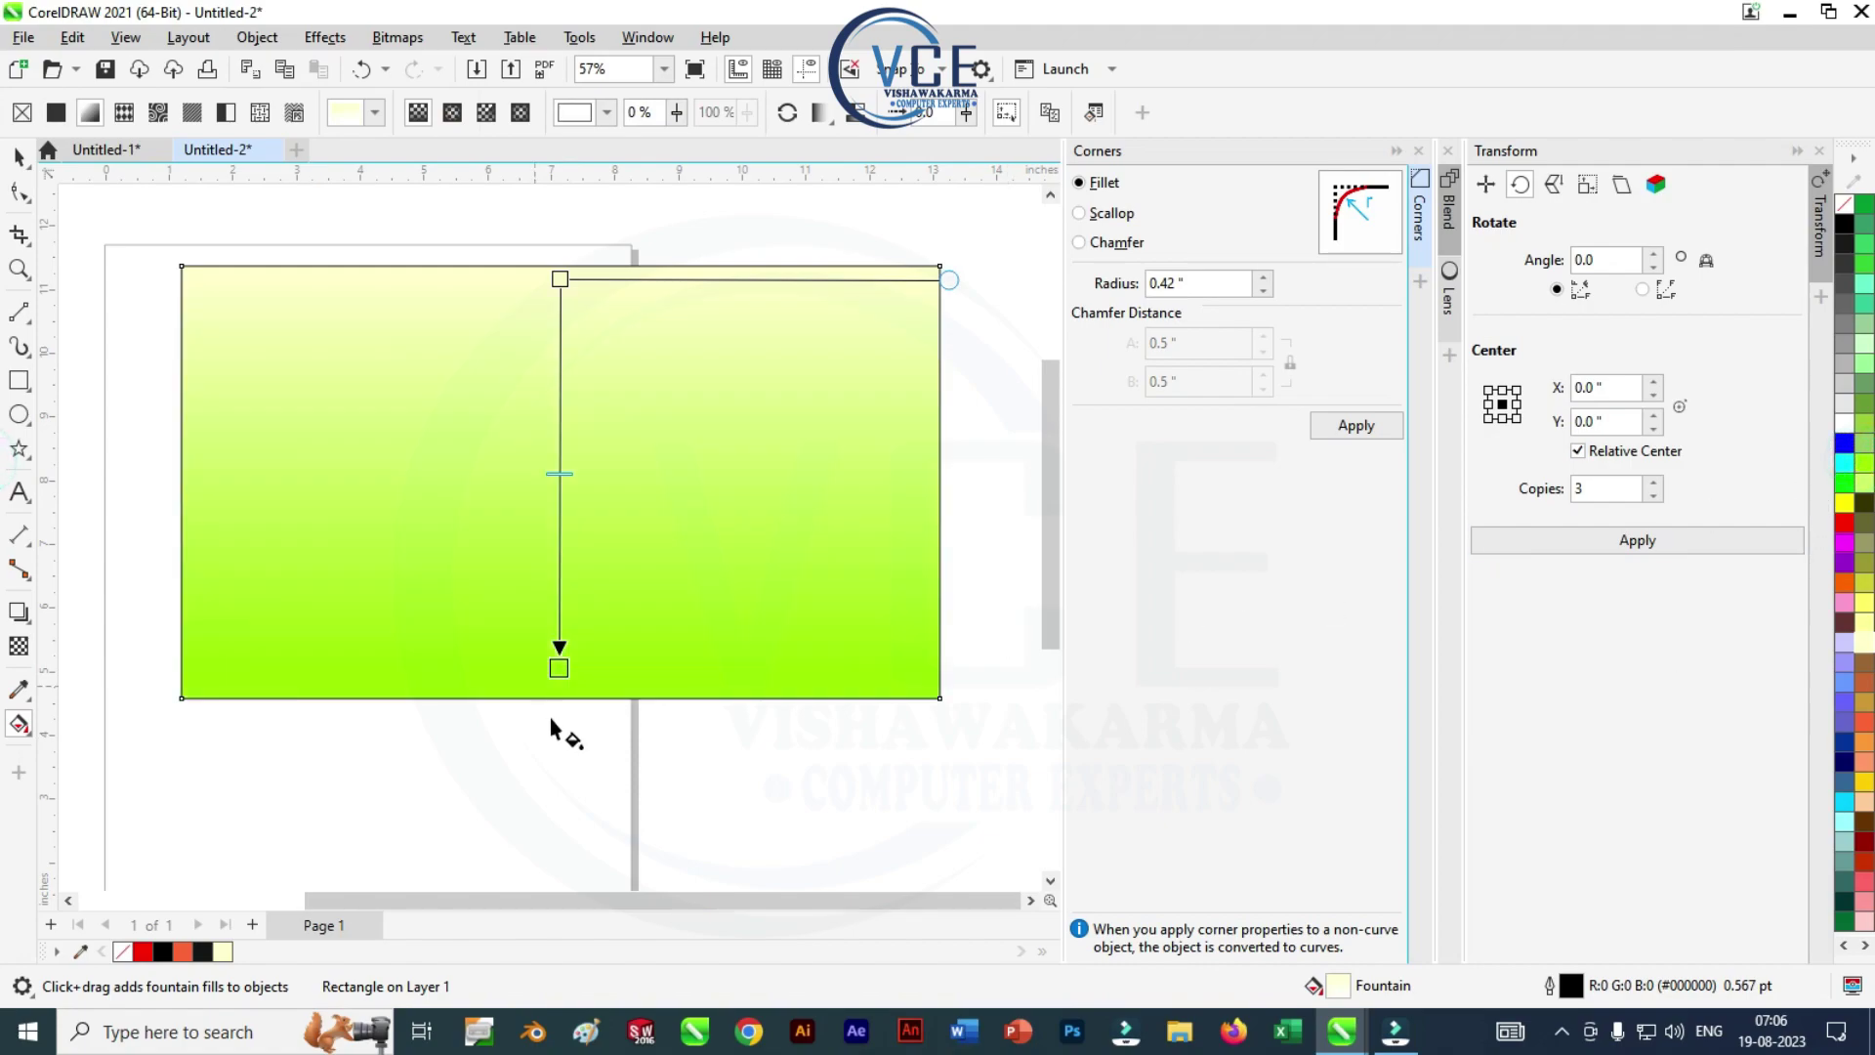
key(space)
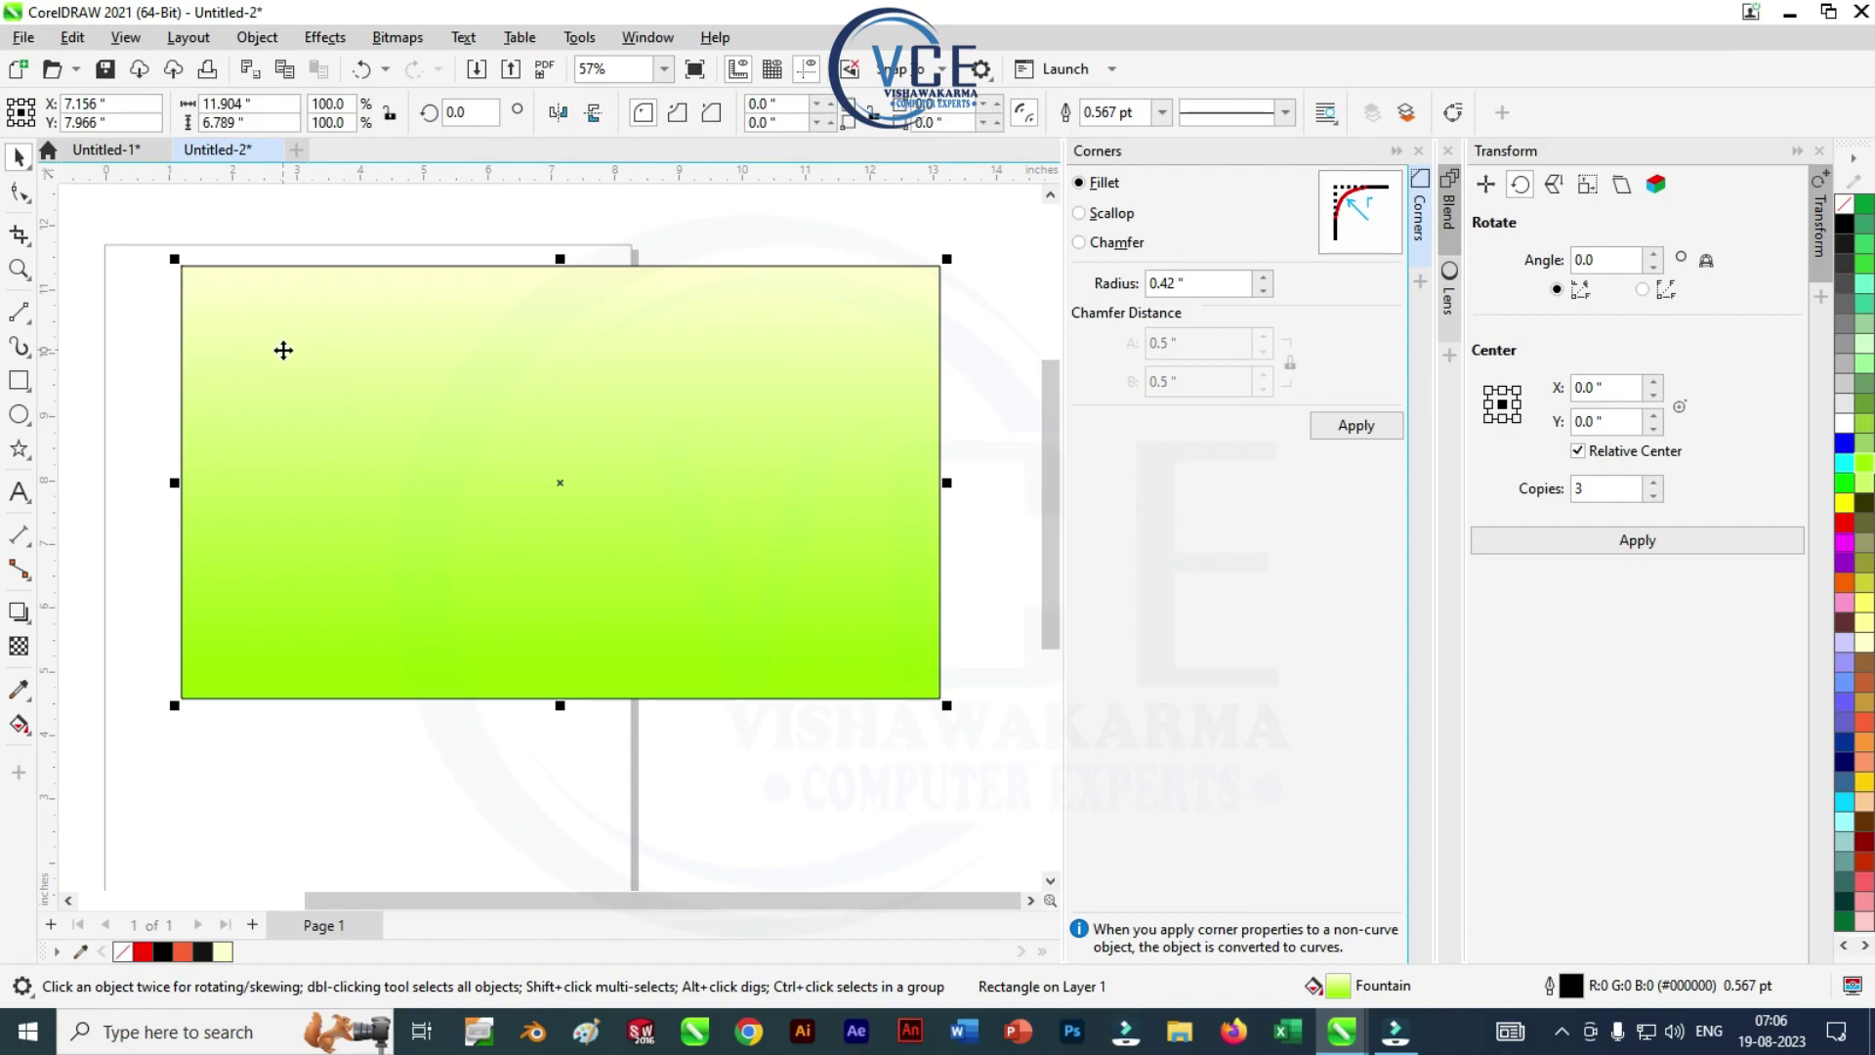
Send the fountain-filled rectangle to the back of the page, behind the star
right_click(283, 348)
mouse_move(410, 500)
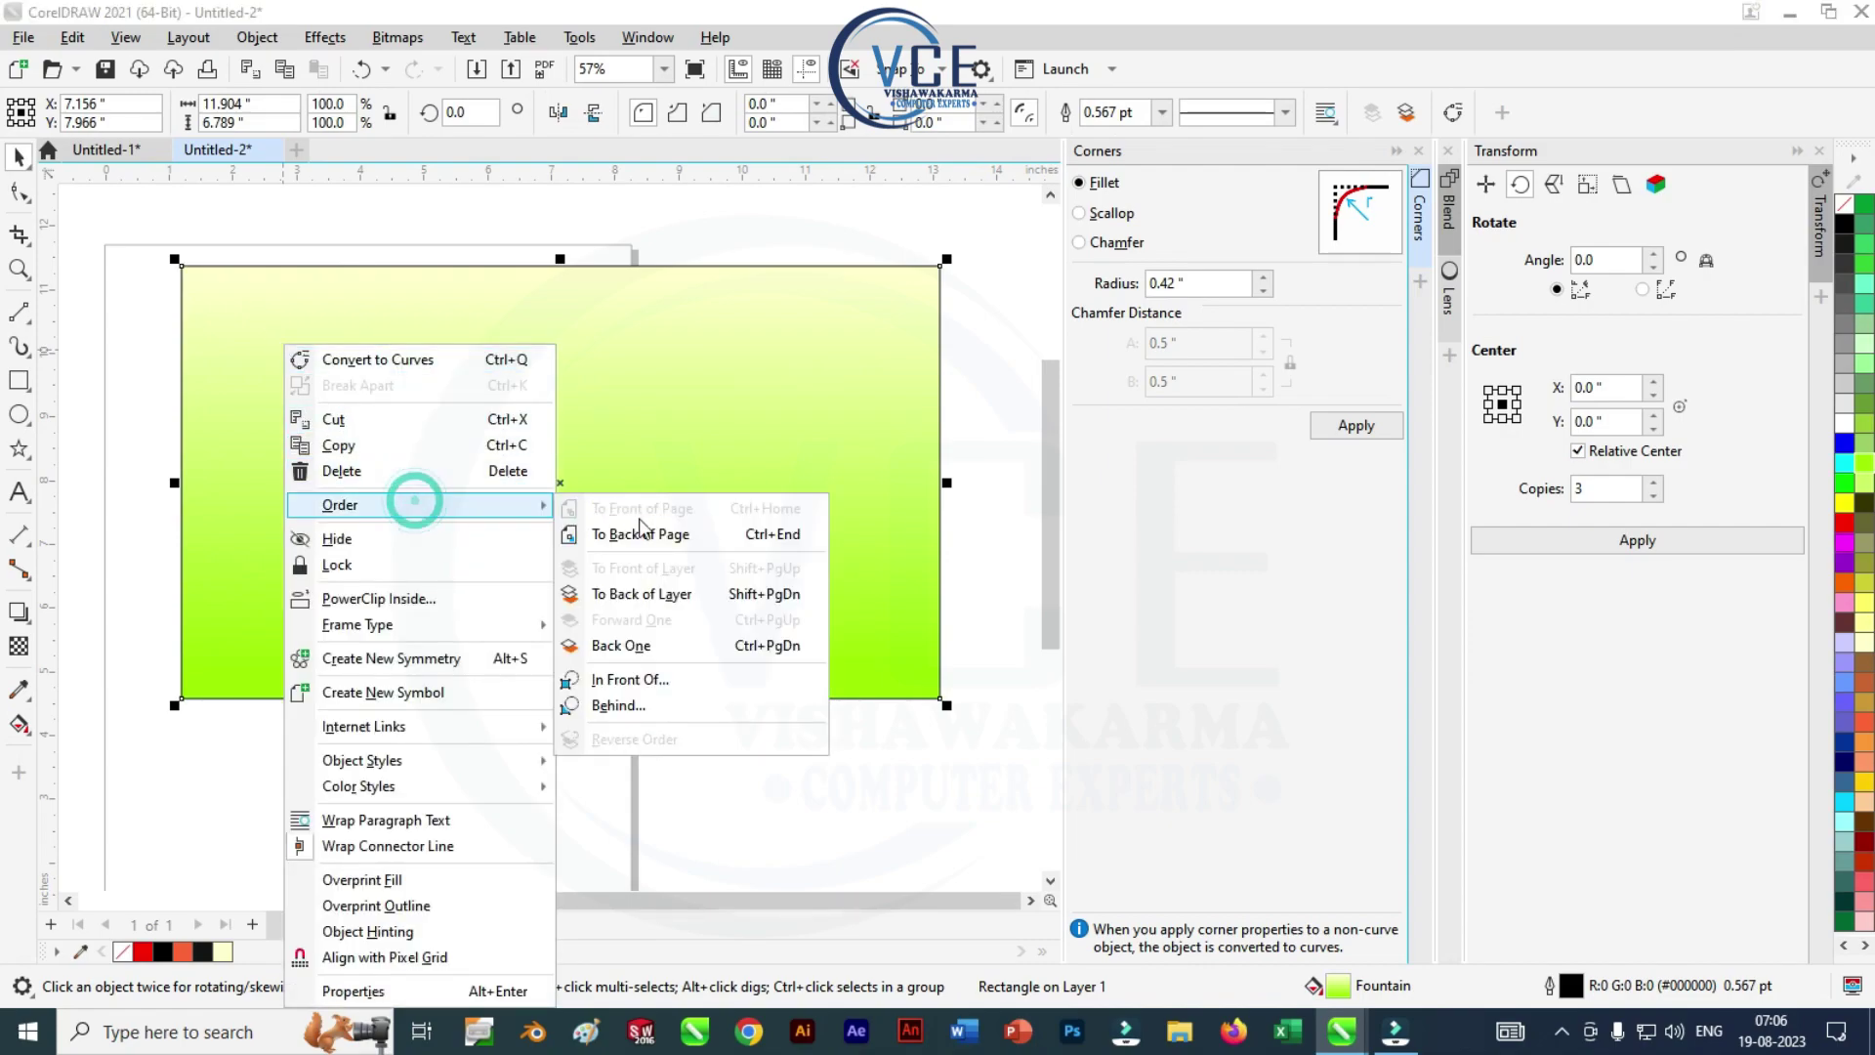
click(651, 532)
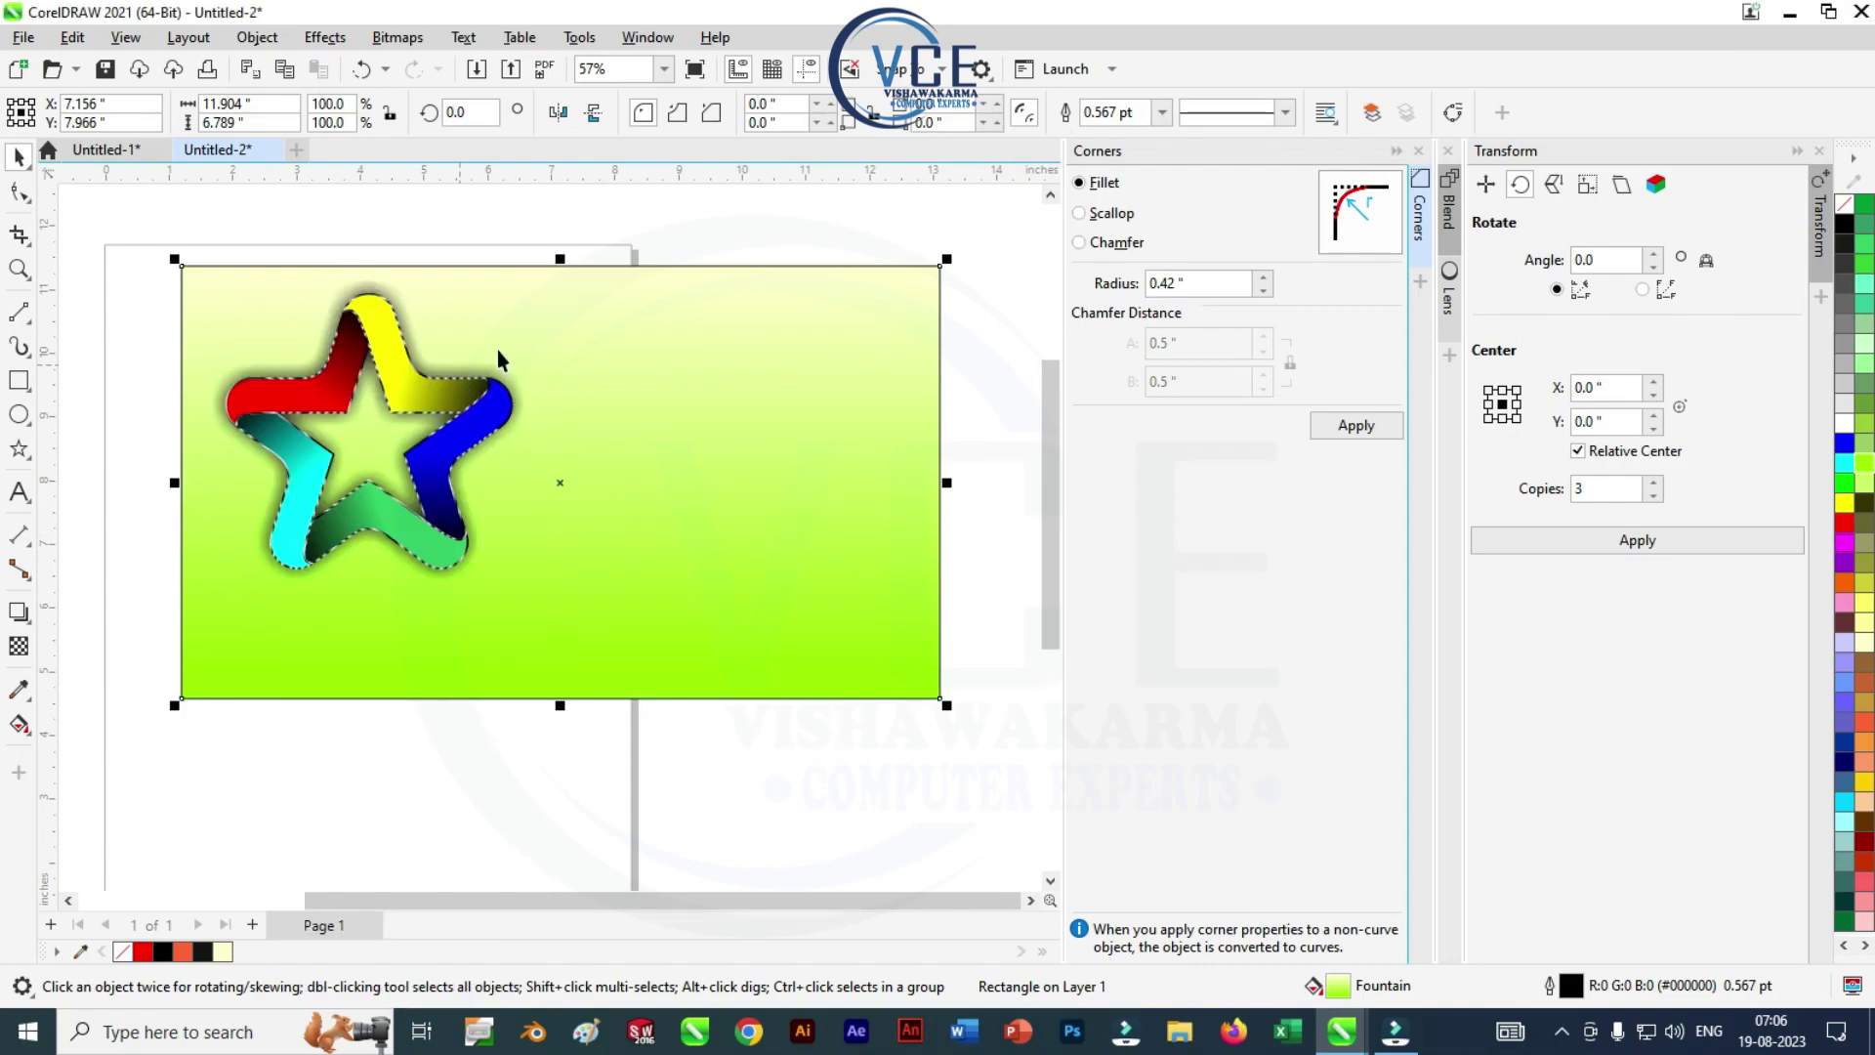
Change the bottom colour of the background rectangle's fountain fill to pale mint green
click(554, 302)
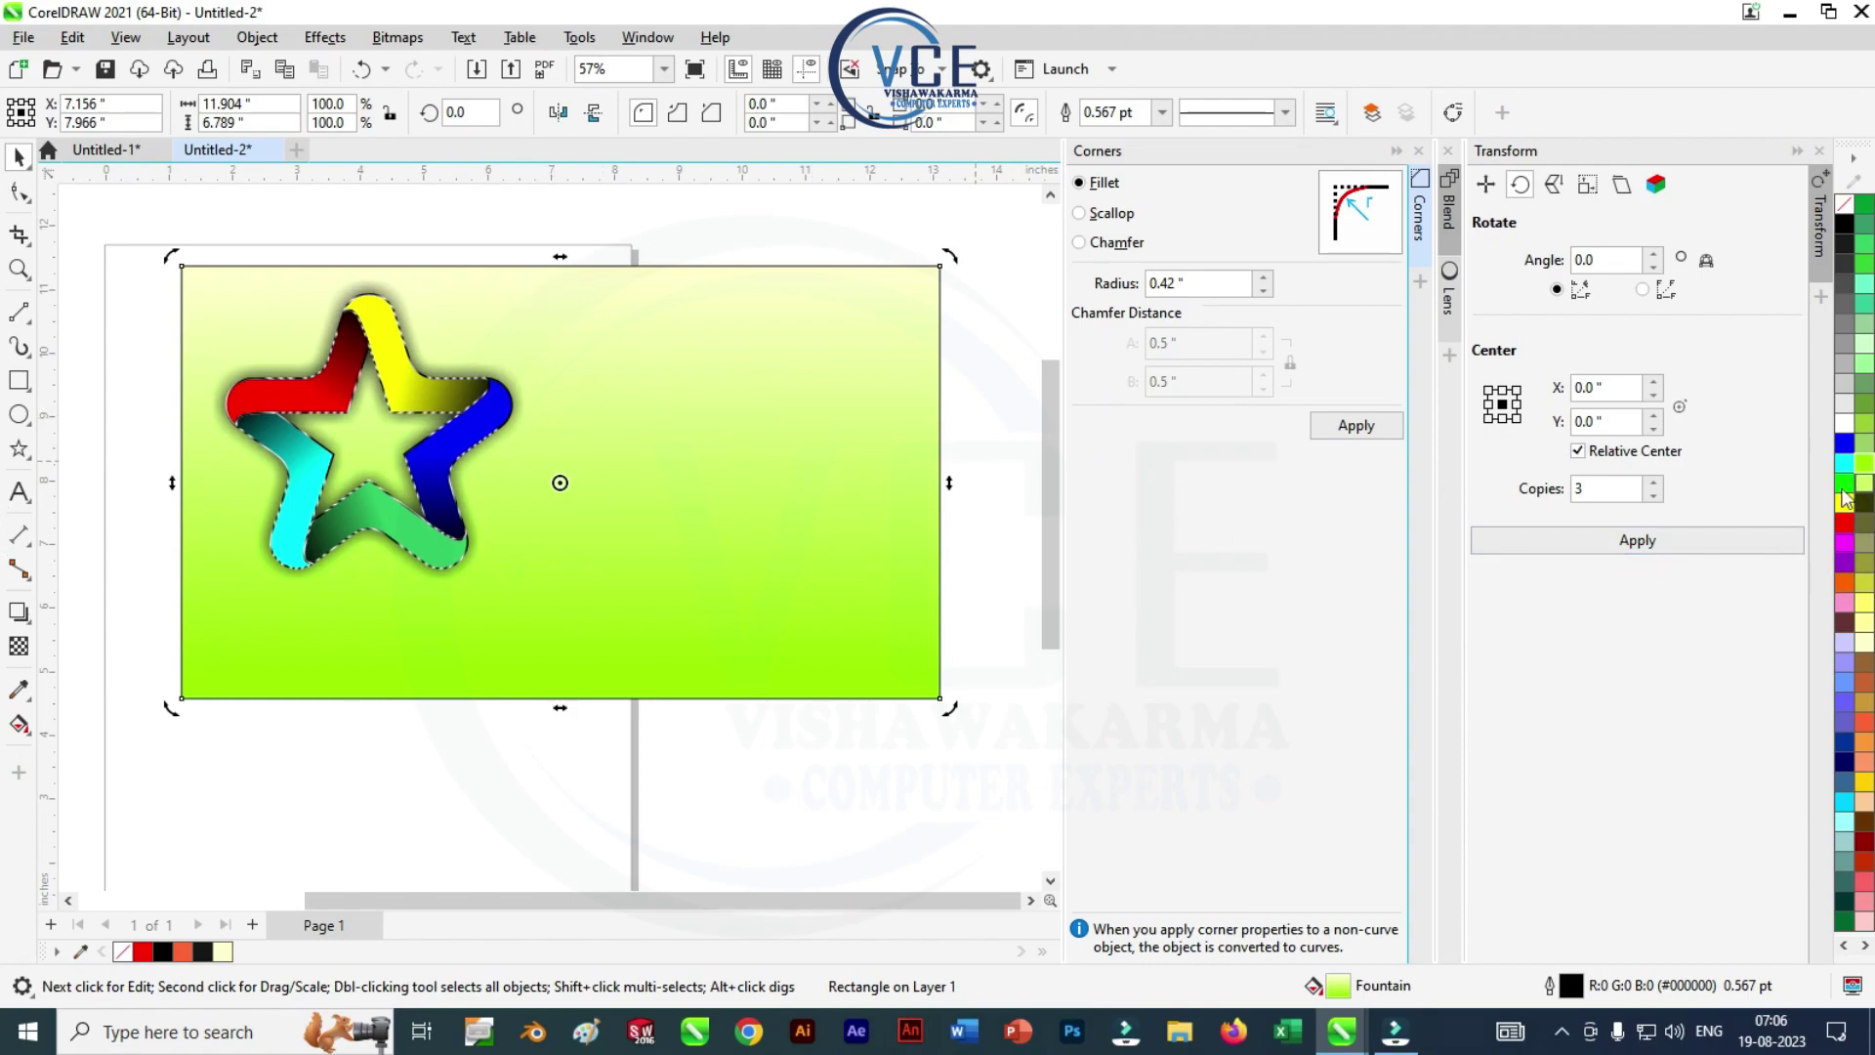
click(25, 730)
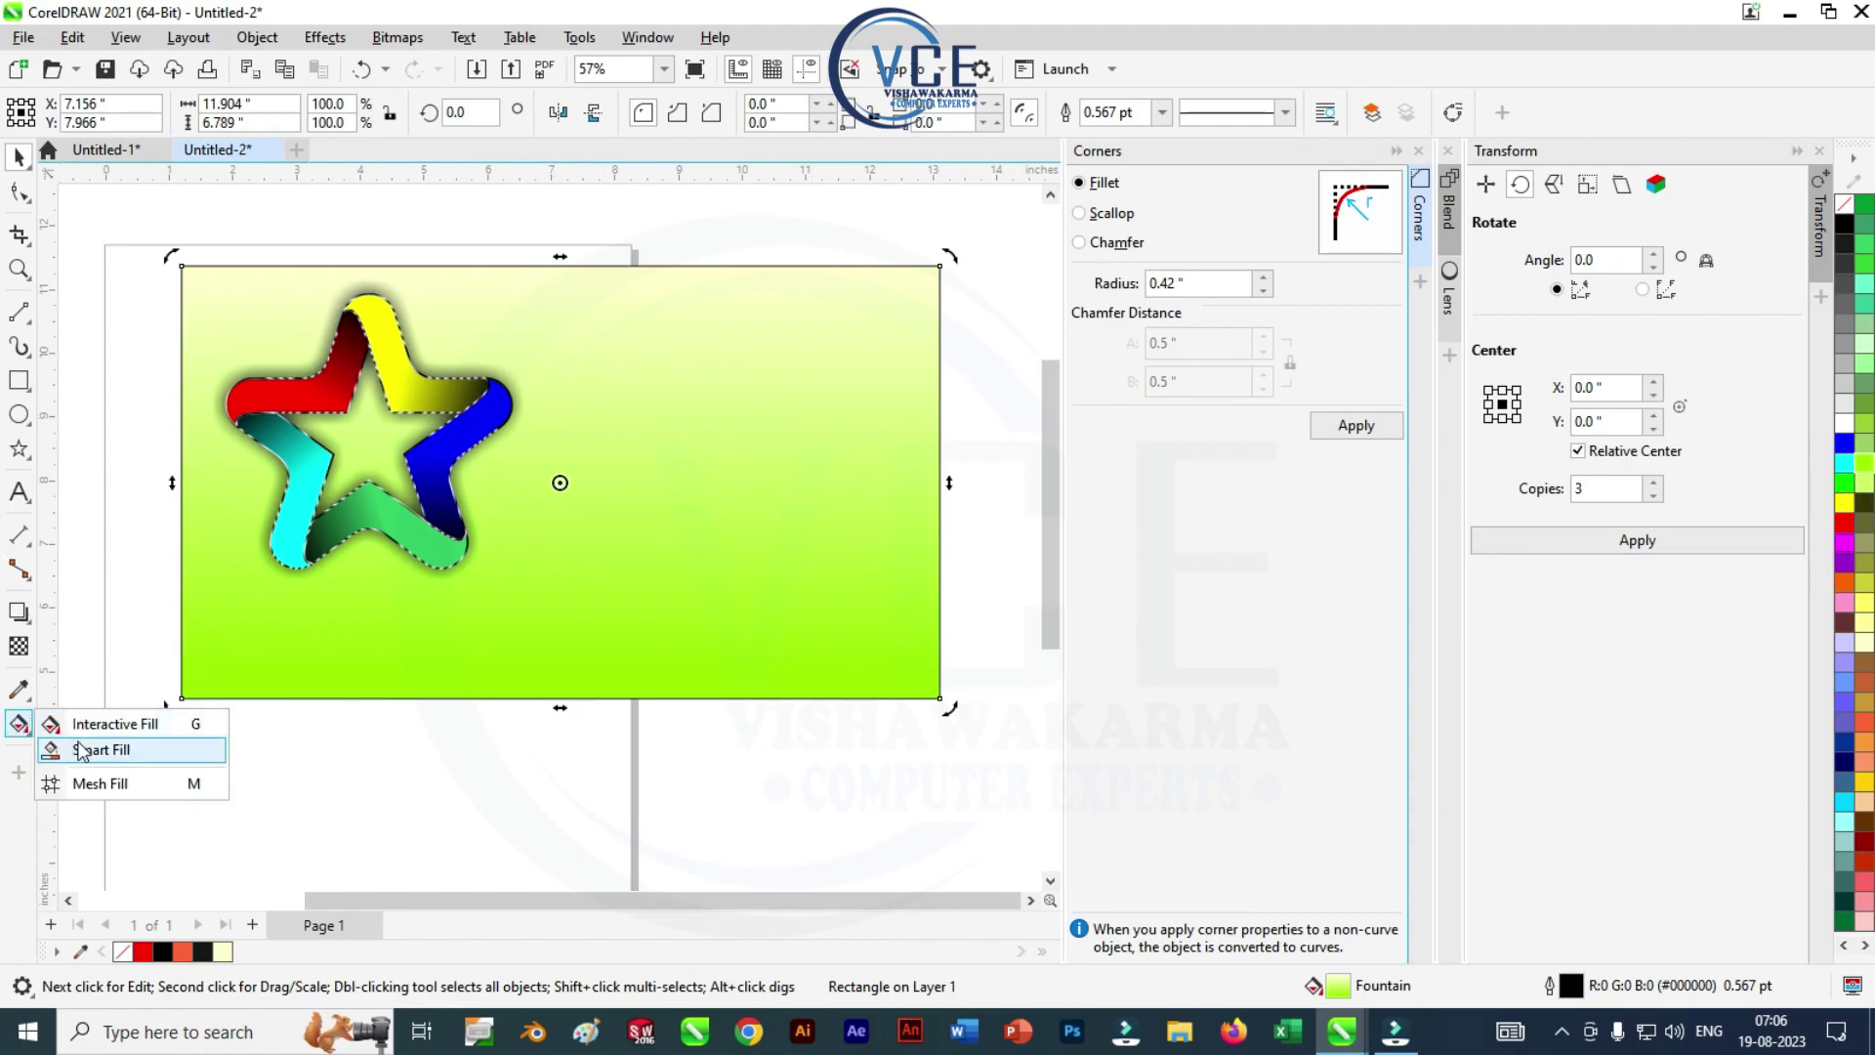
click(103, 727)
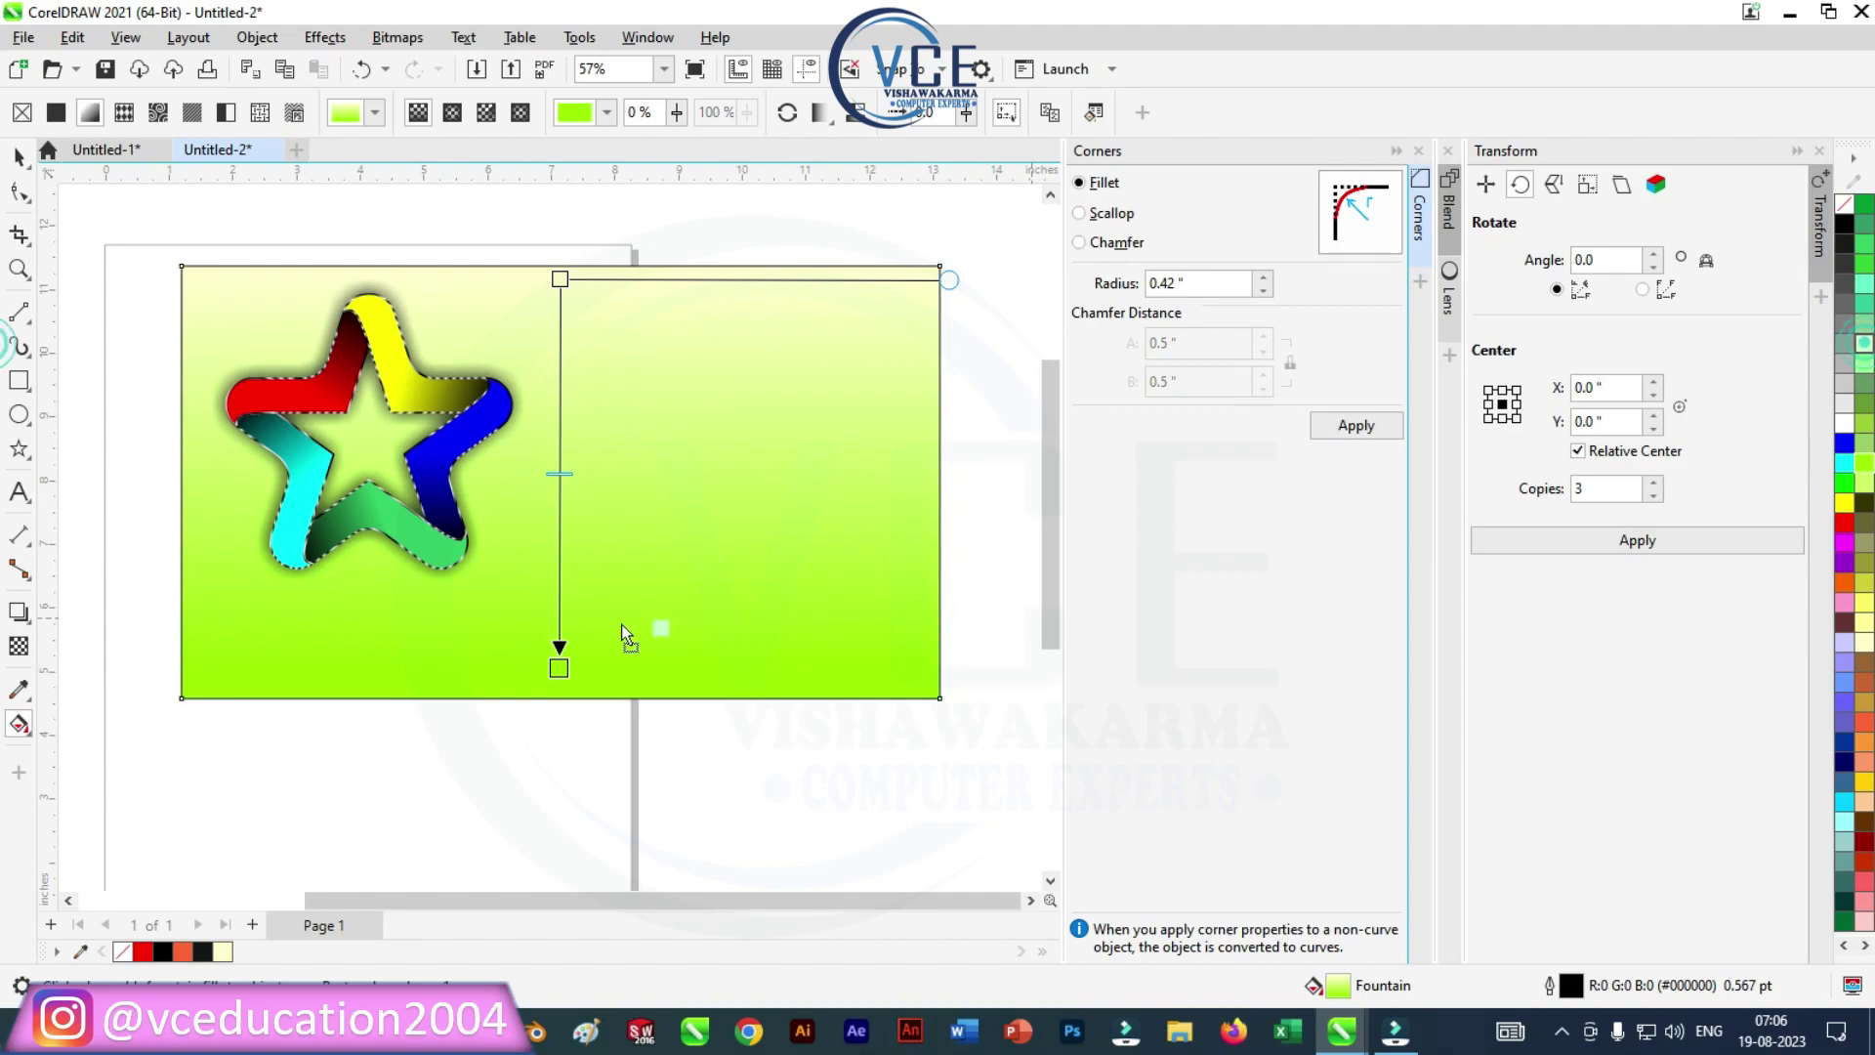
drag(621, 624, 561, 672)
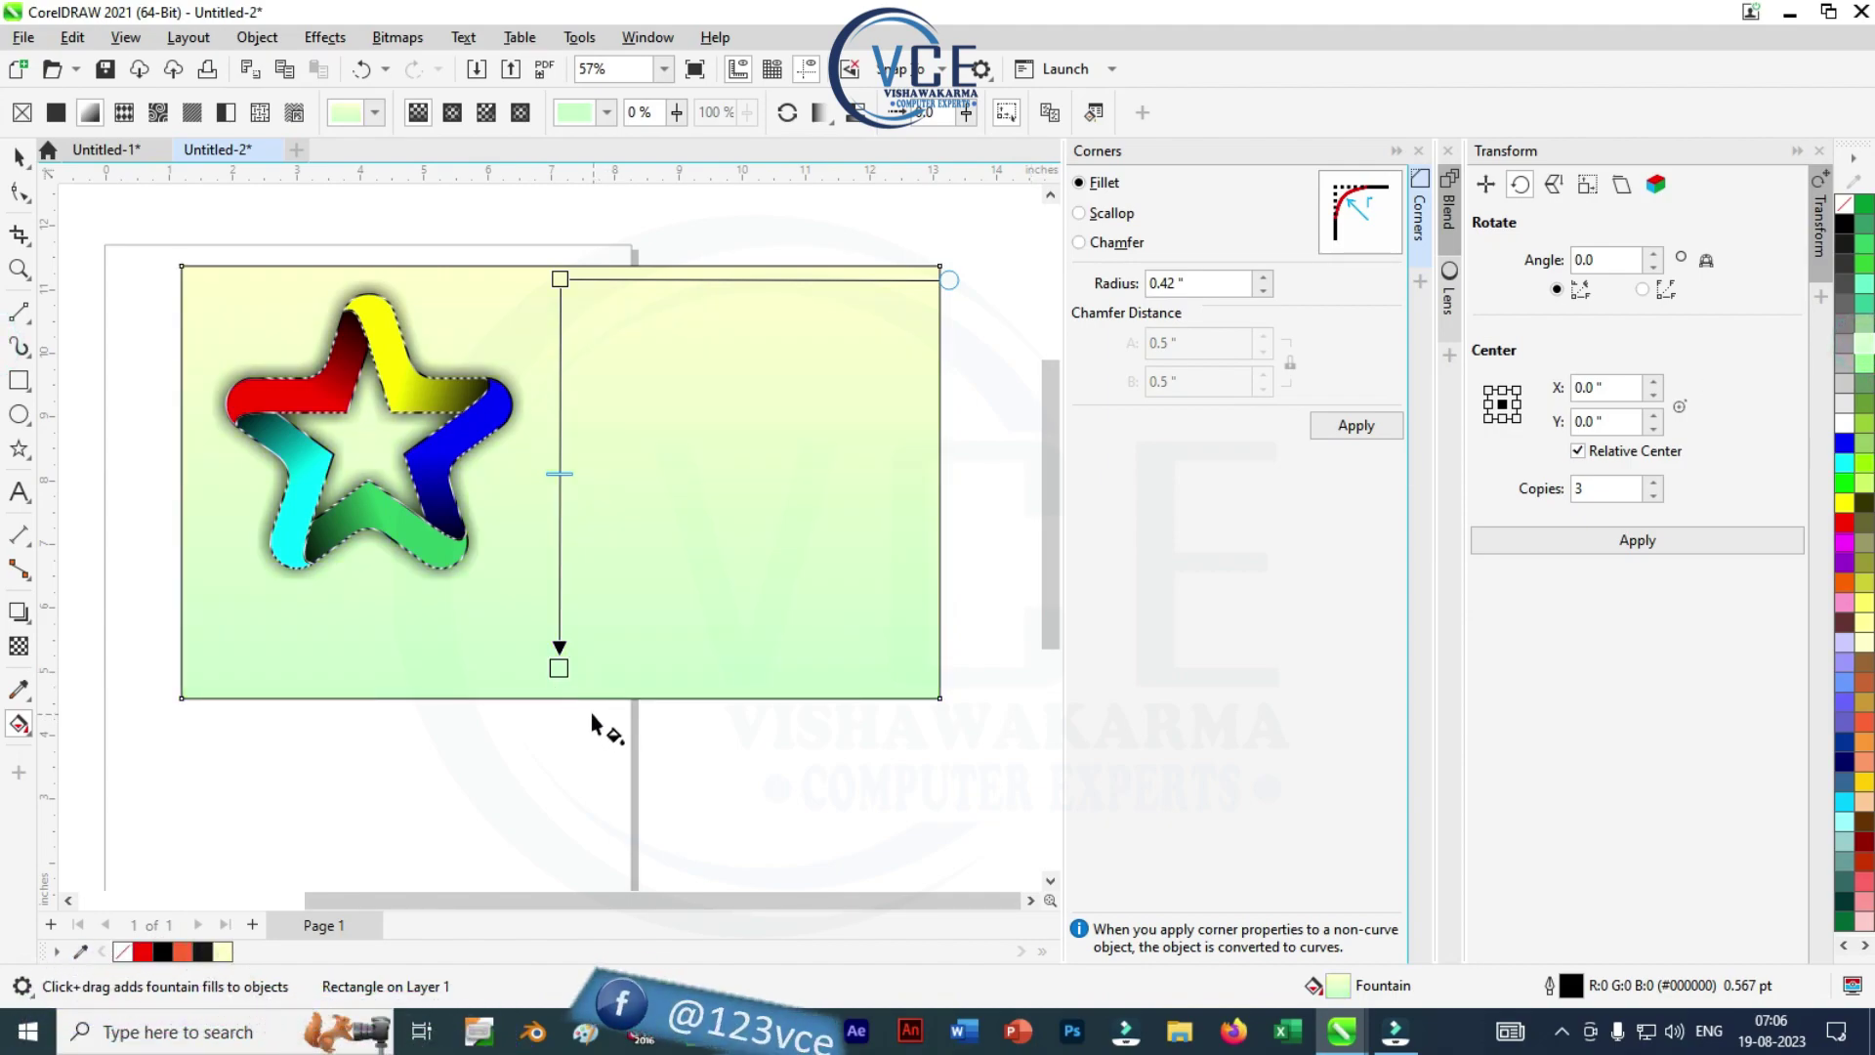
click(19, 158)
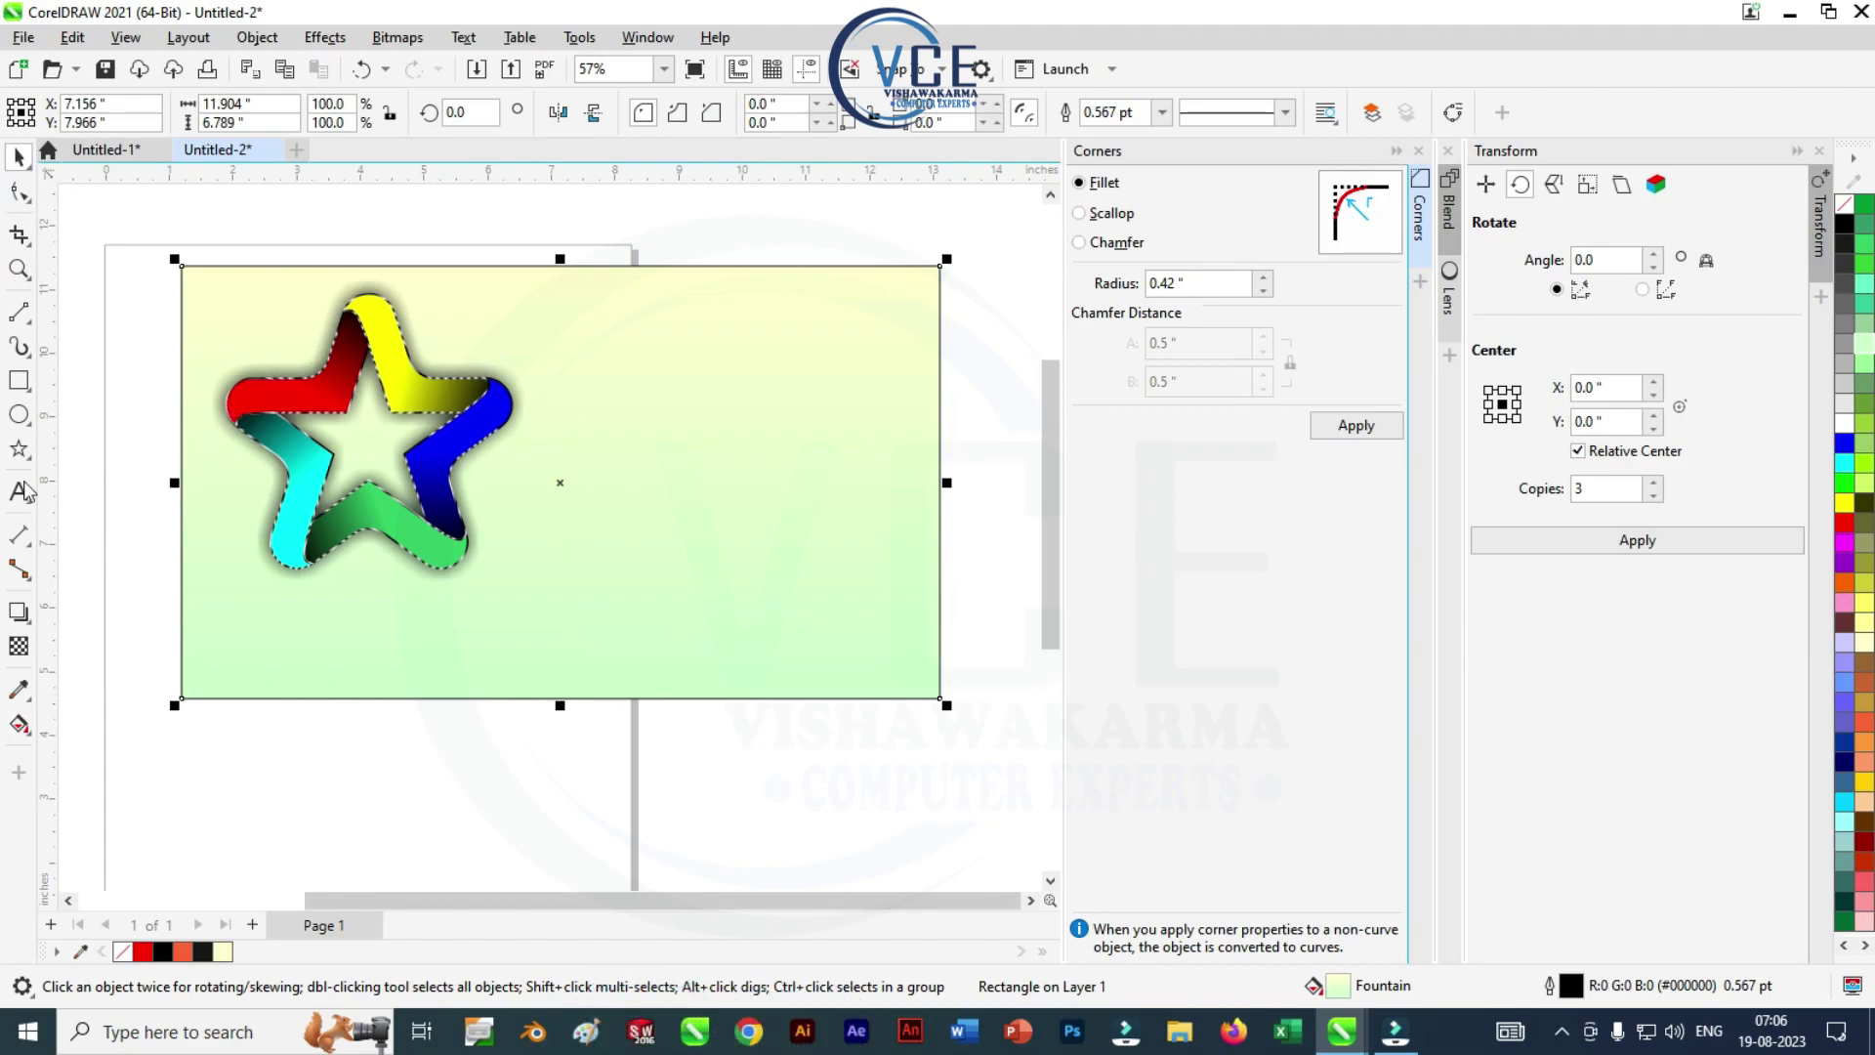
Draw a flat ellipse about 3.28 by 0.39 inches just below the star and fill it black
click(18, 418)
click(61, 415)
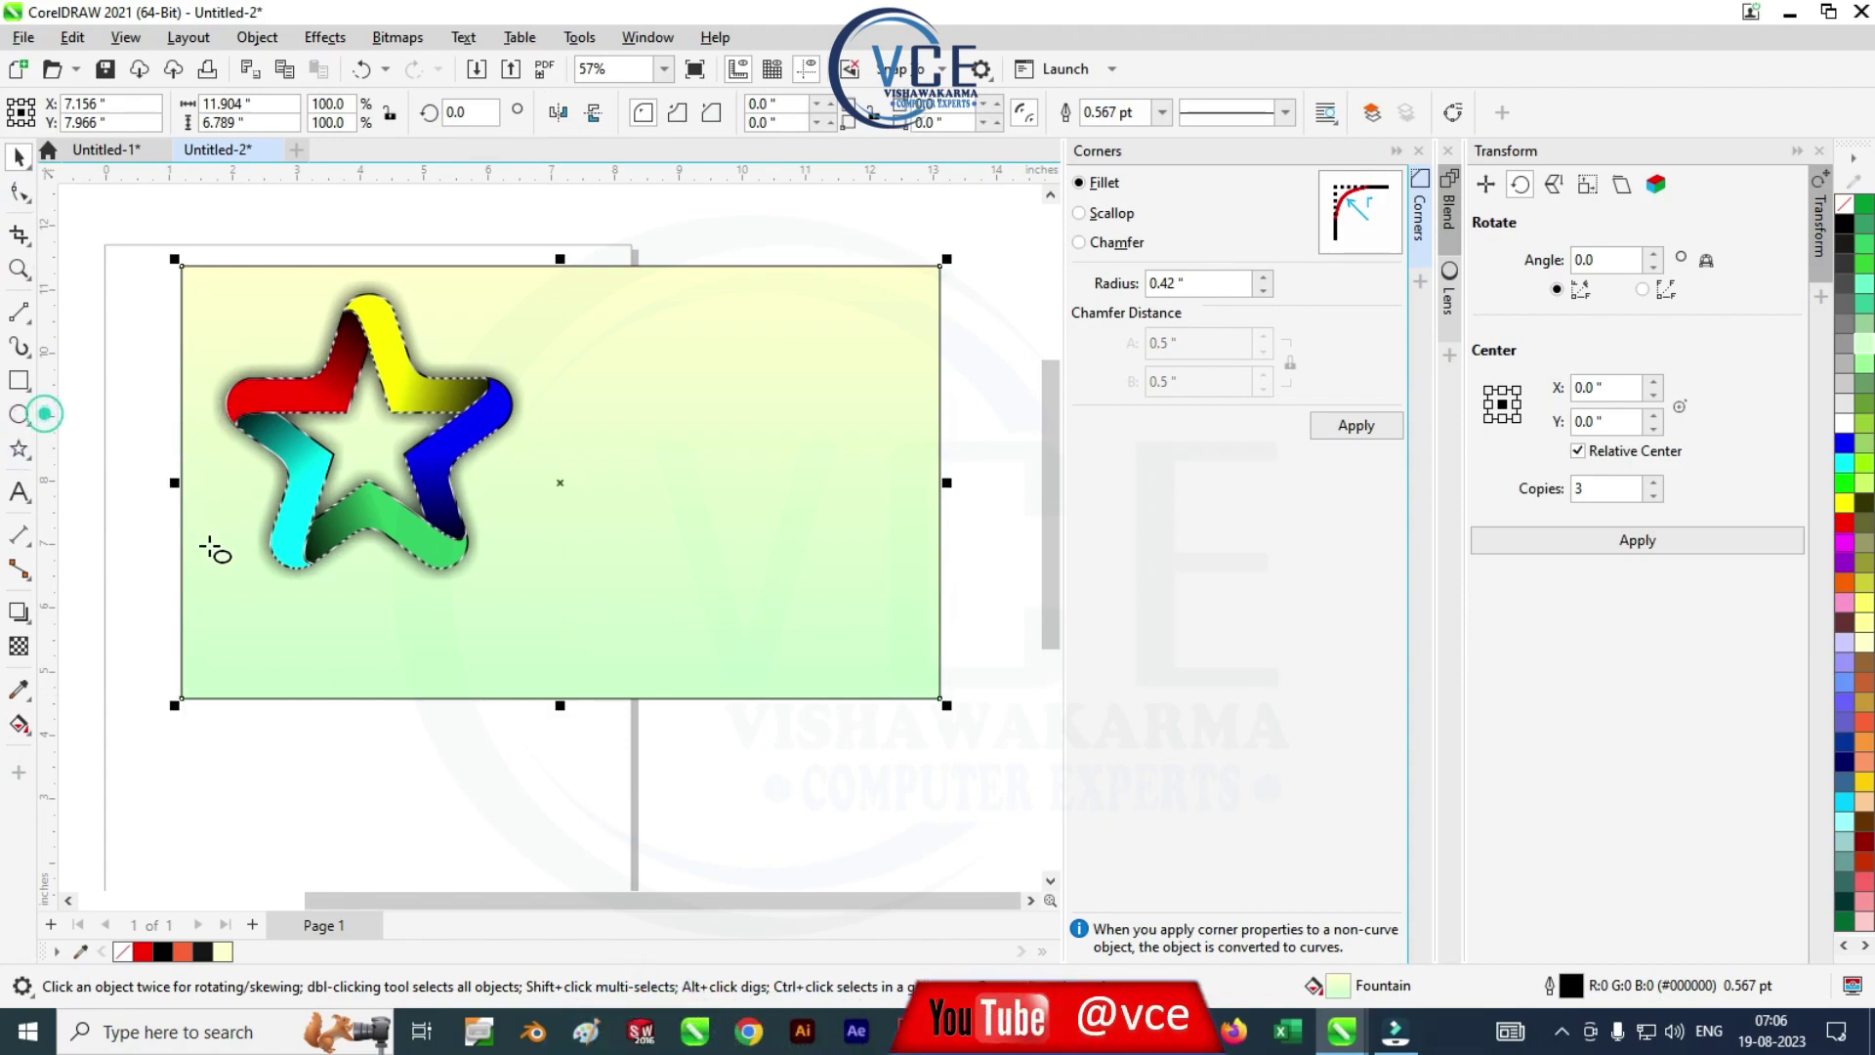
drag(262, 588, 482, 625)
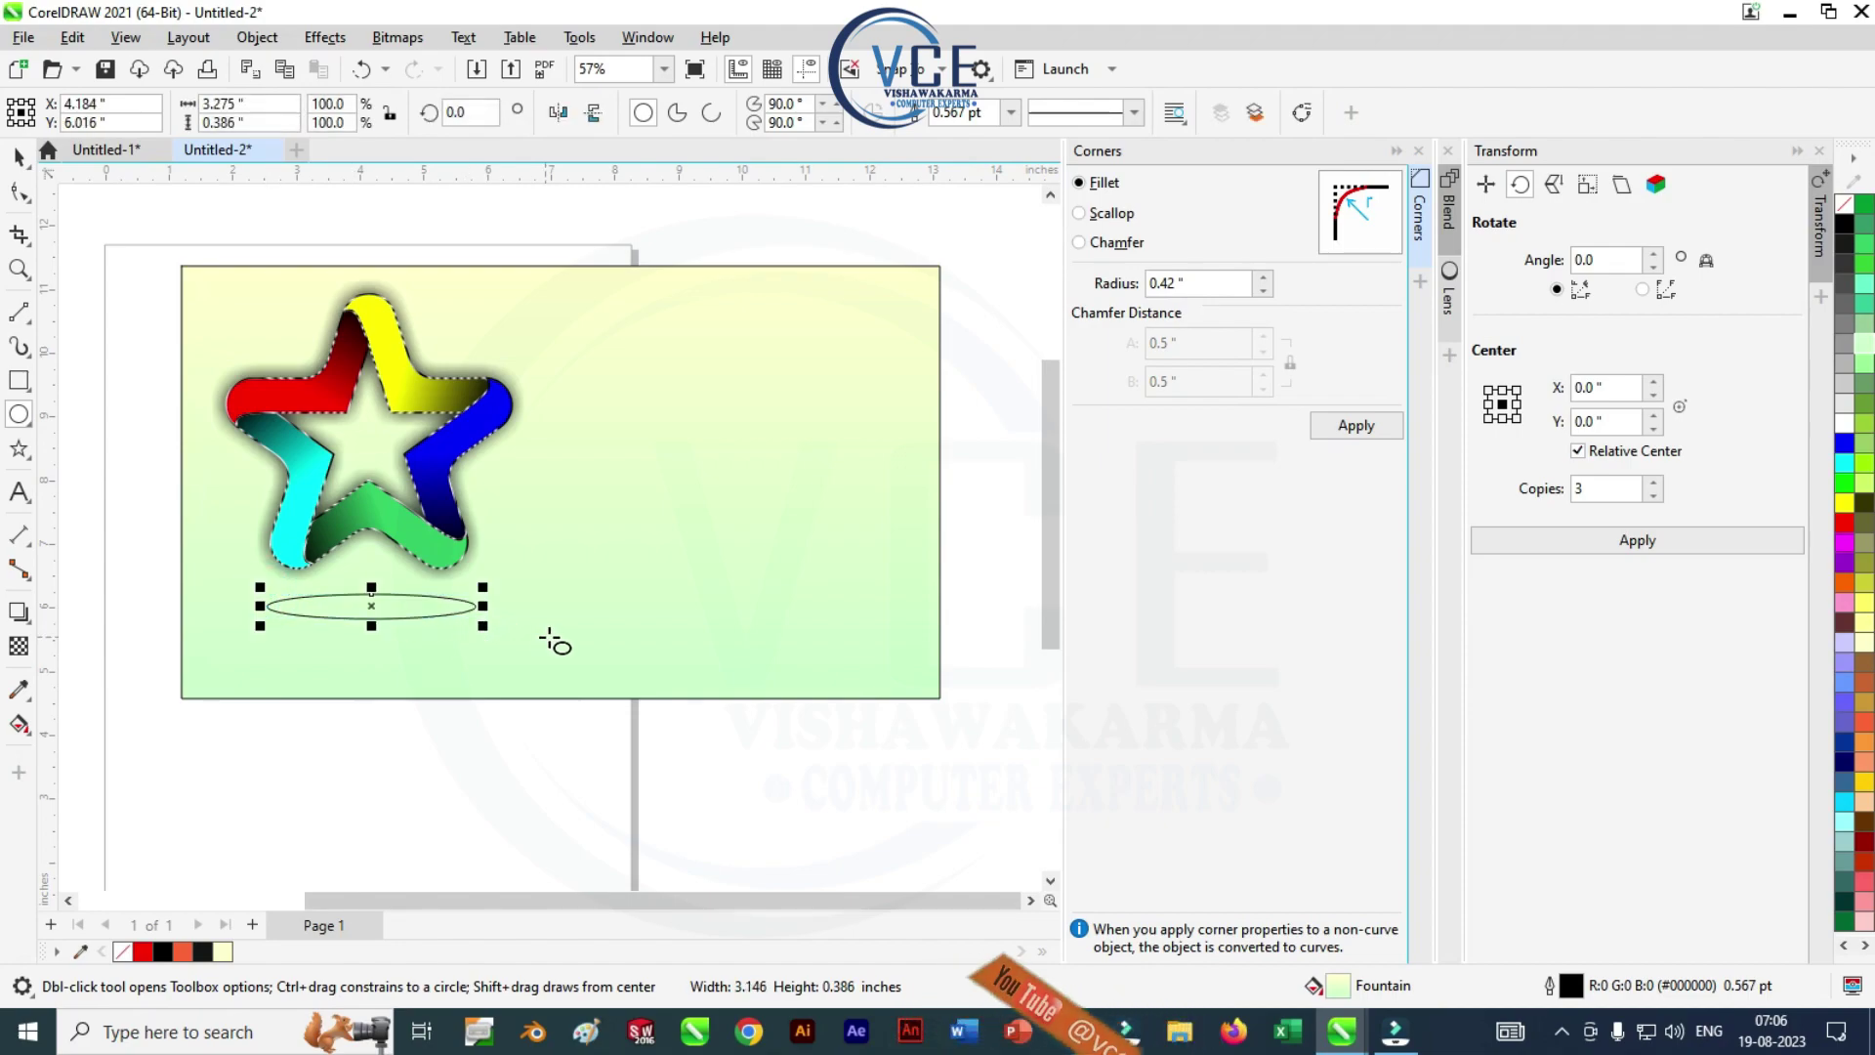
click(1844, 224)
Apply a Gaussian Blur with a radius of 67.7 pixels to the black ellipse
click(337, 38)
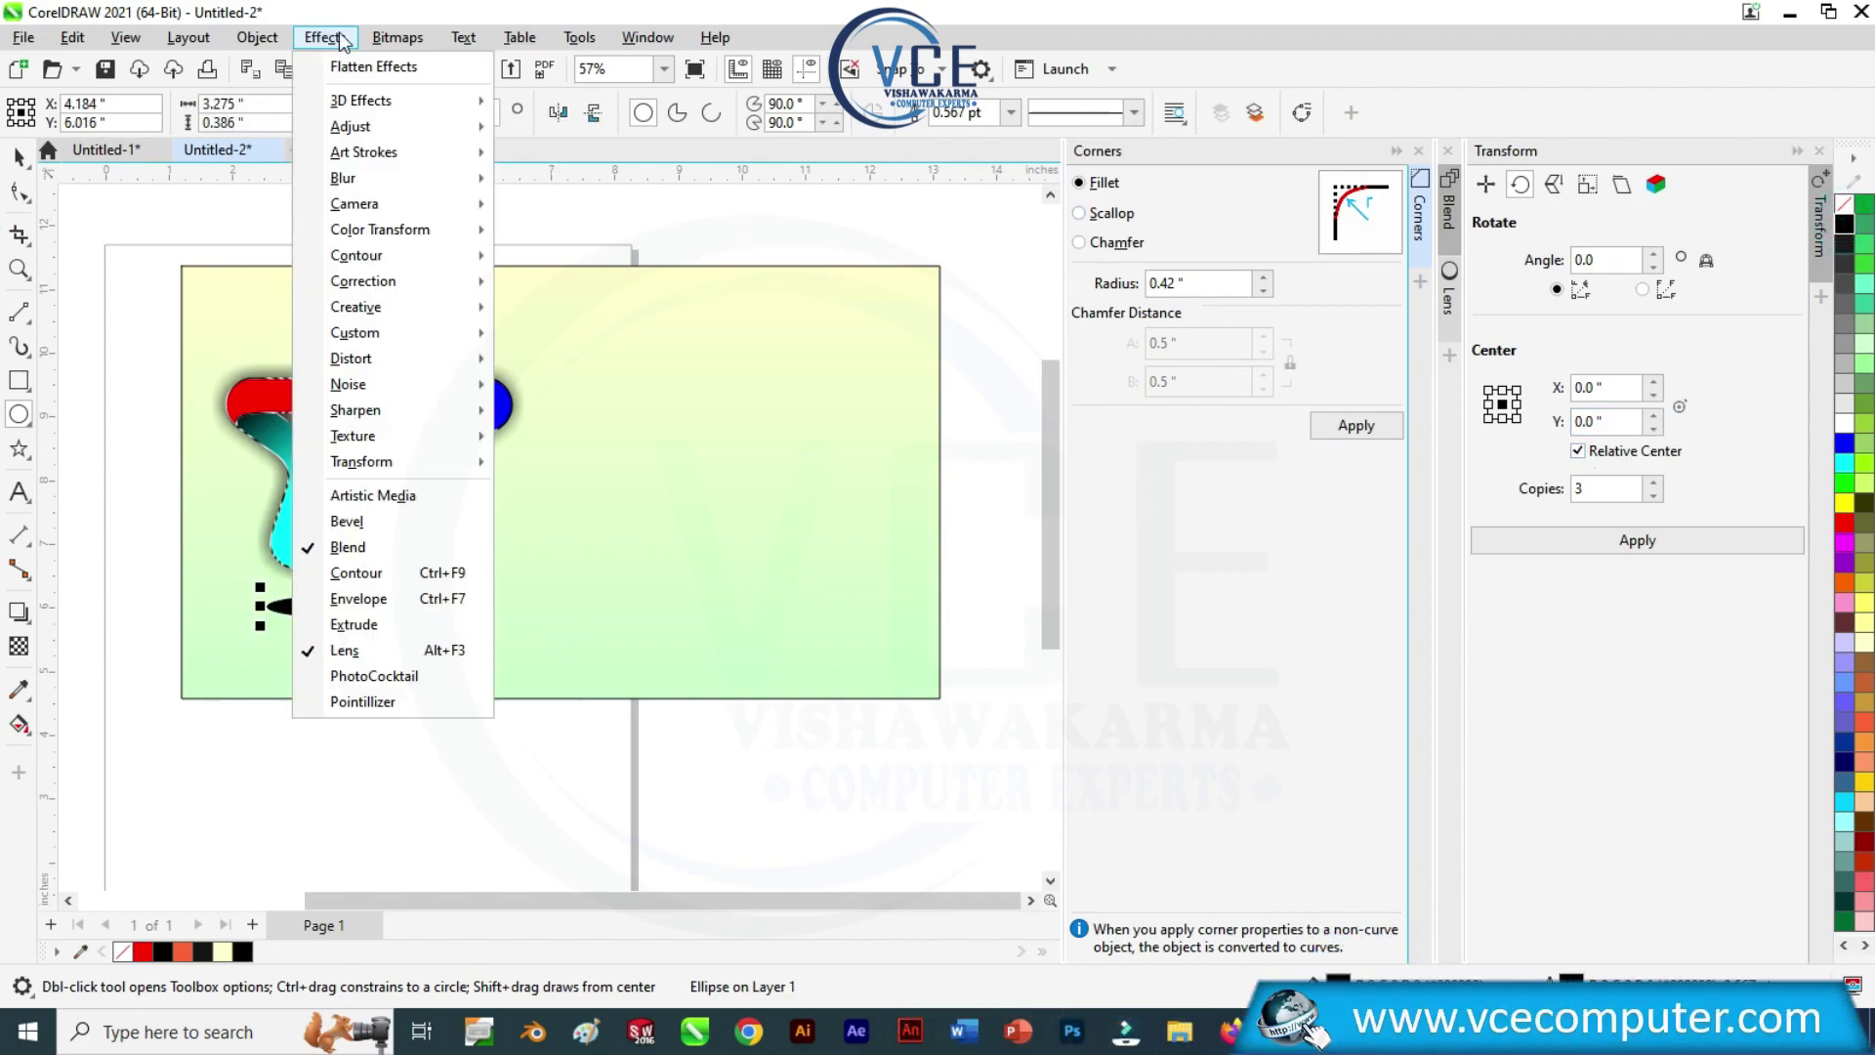
click(369, 178)
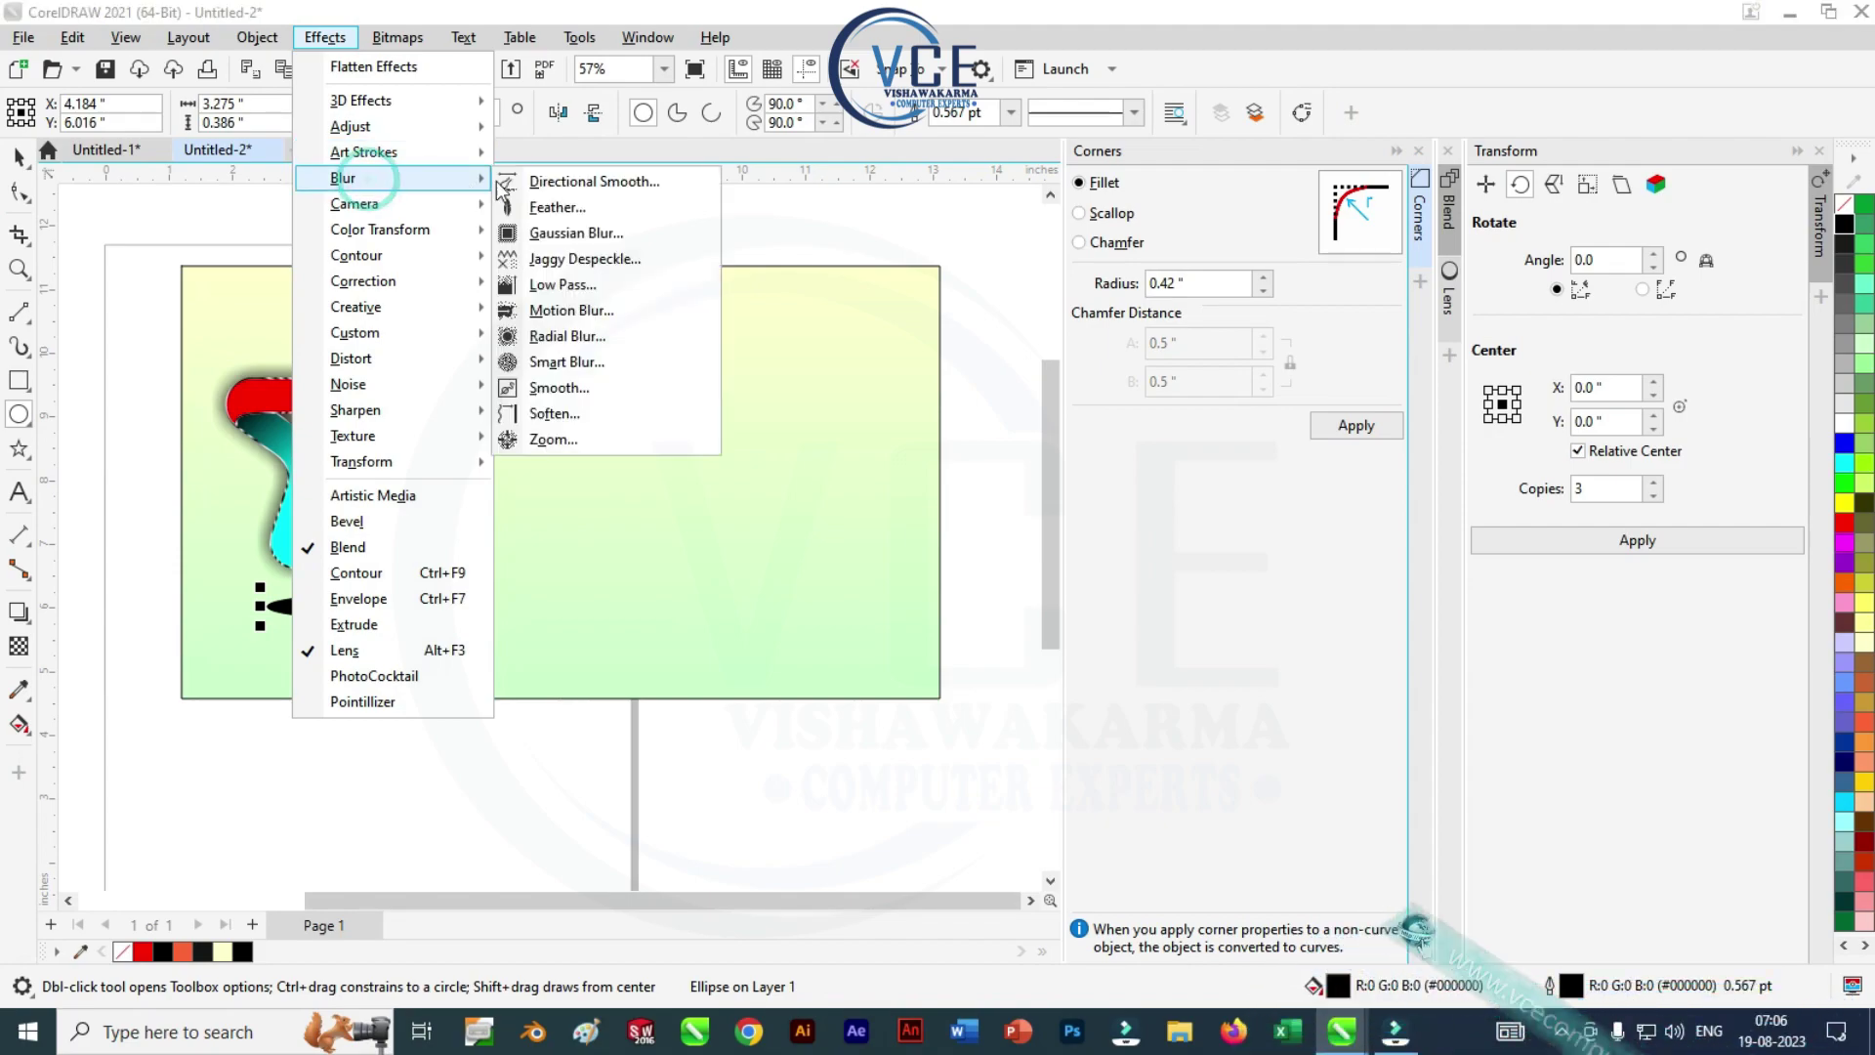
click(576, 233)
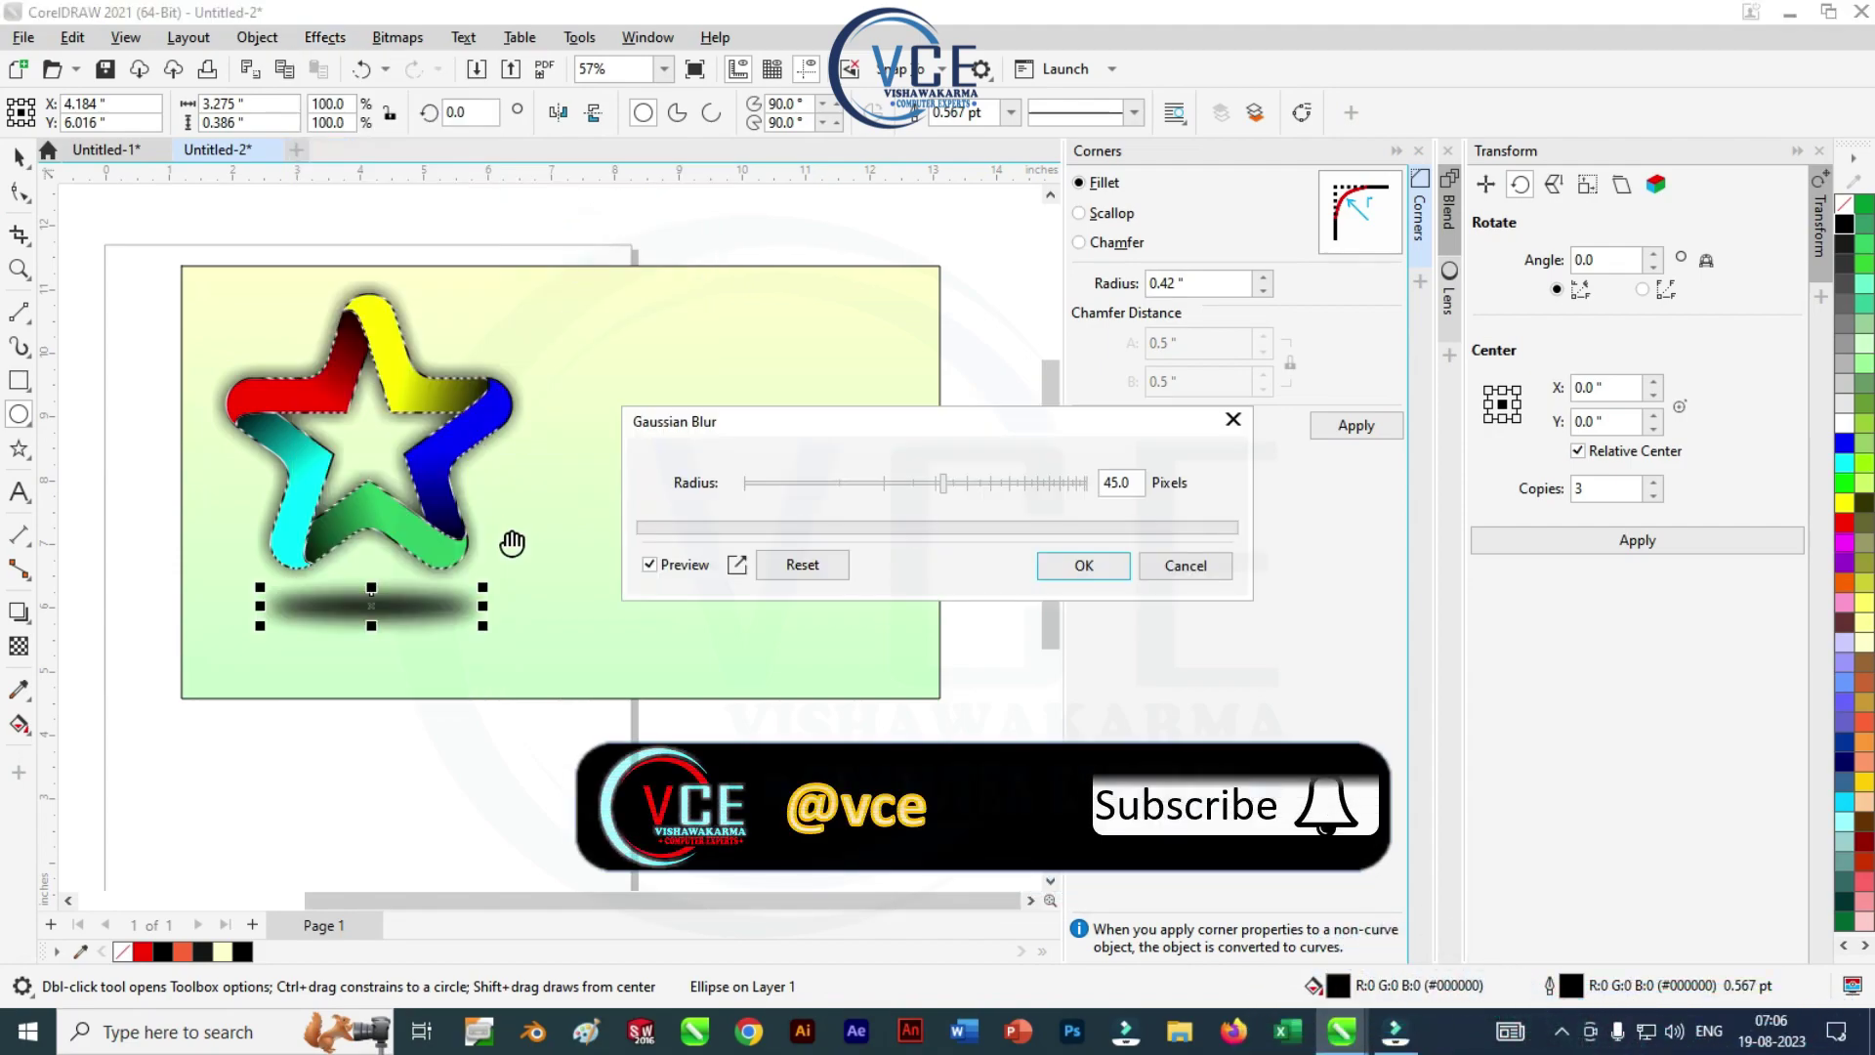
click(962, 483)
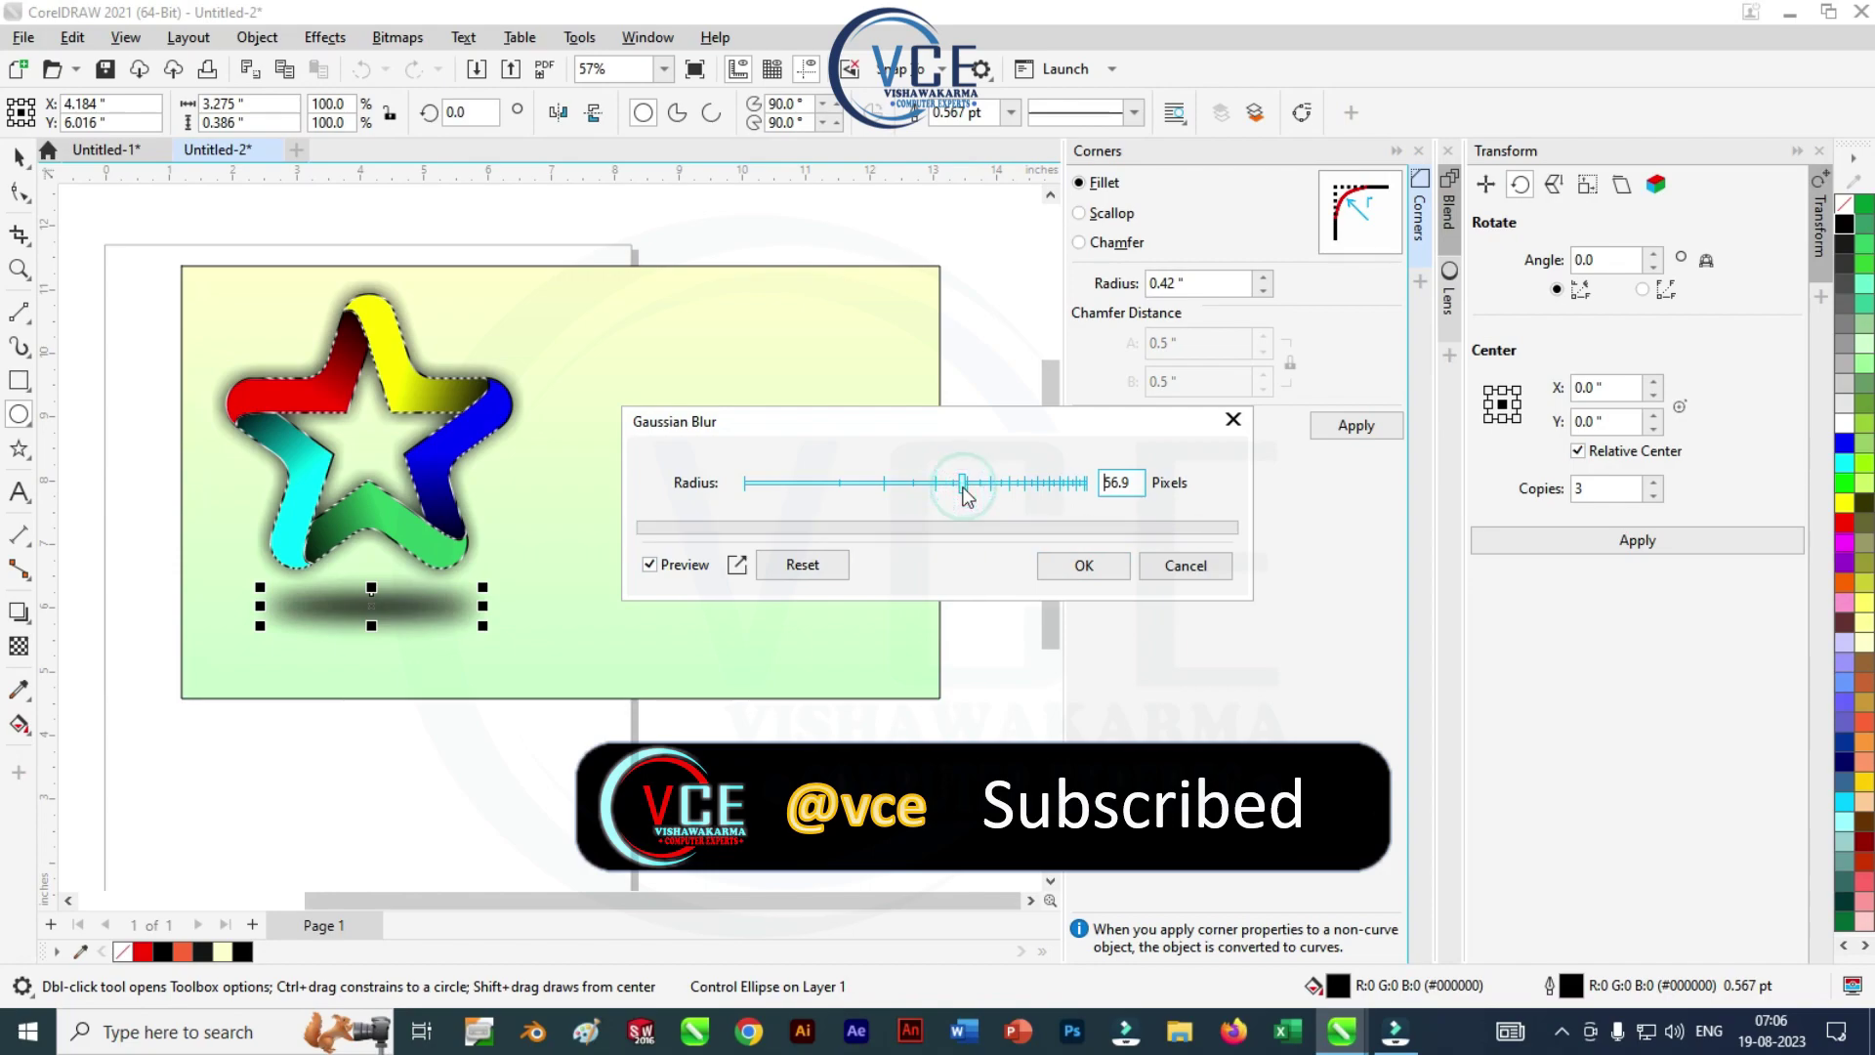
click(977, 483)
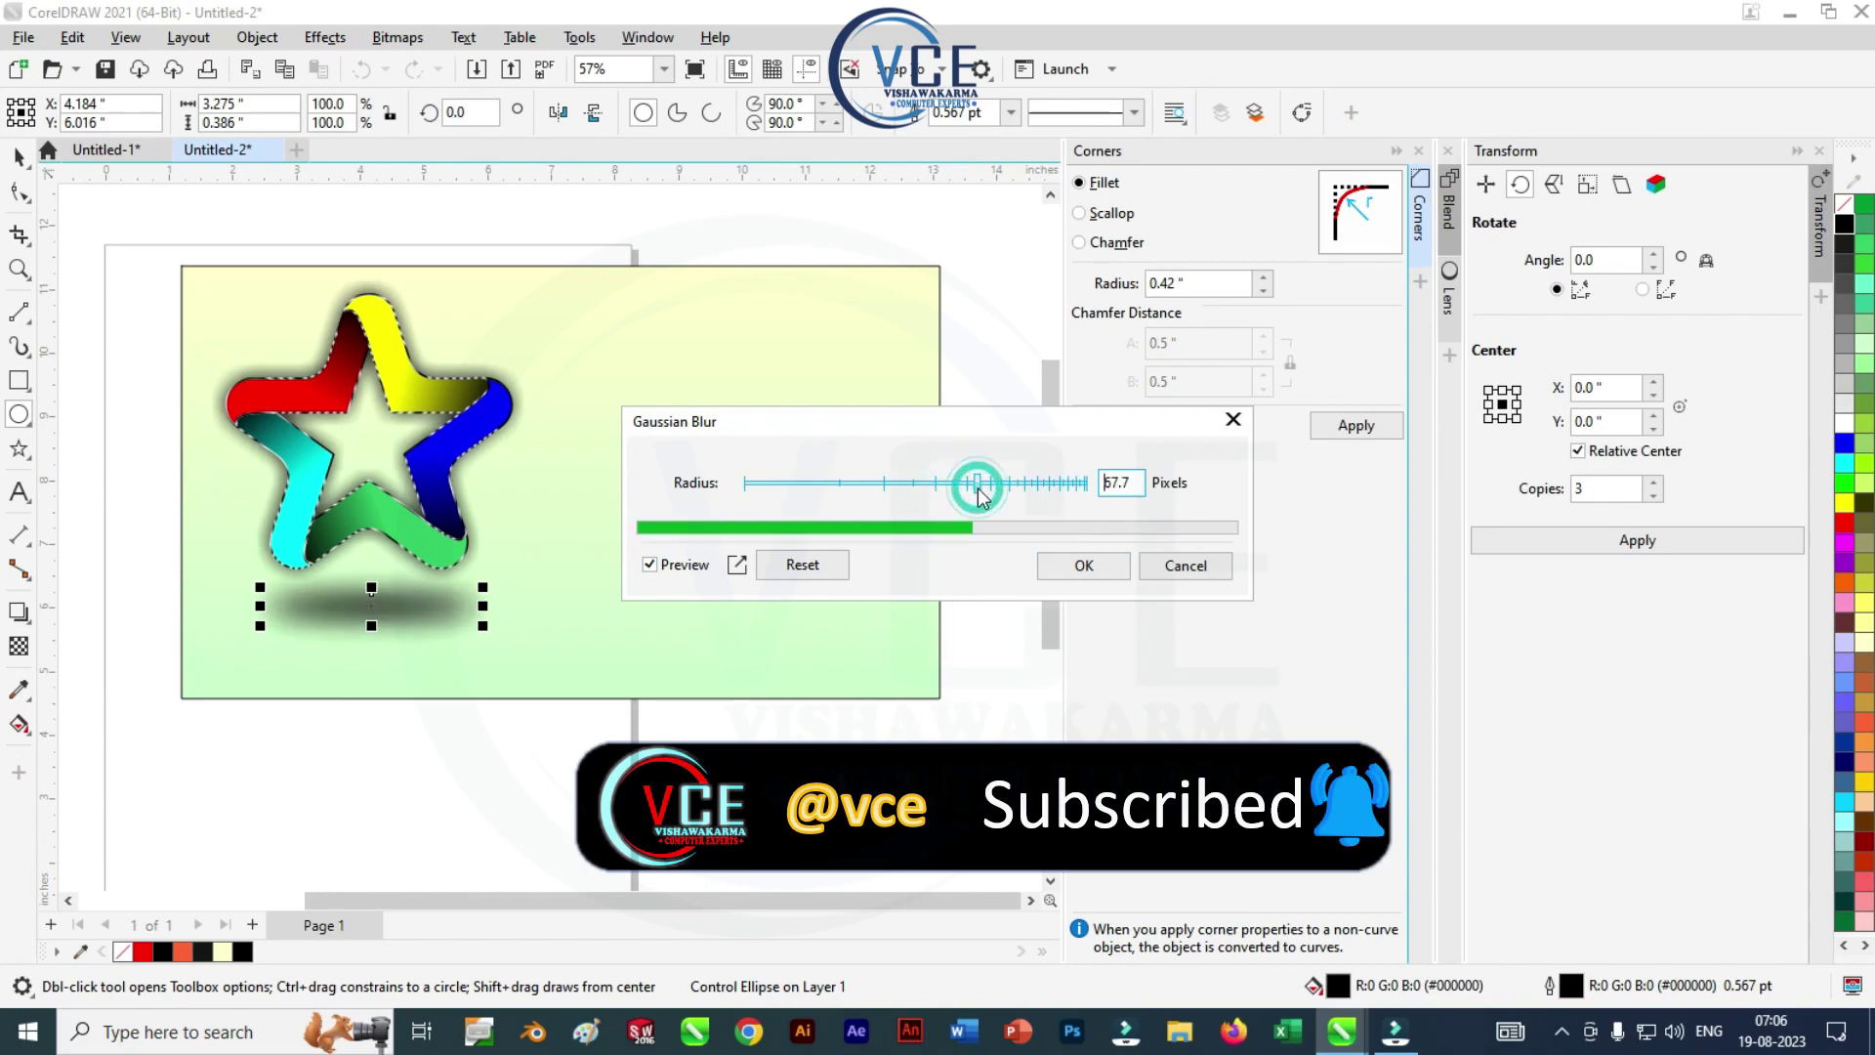
click(1079, 566)
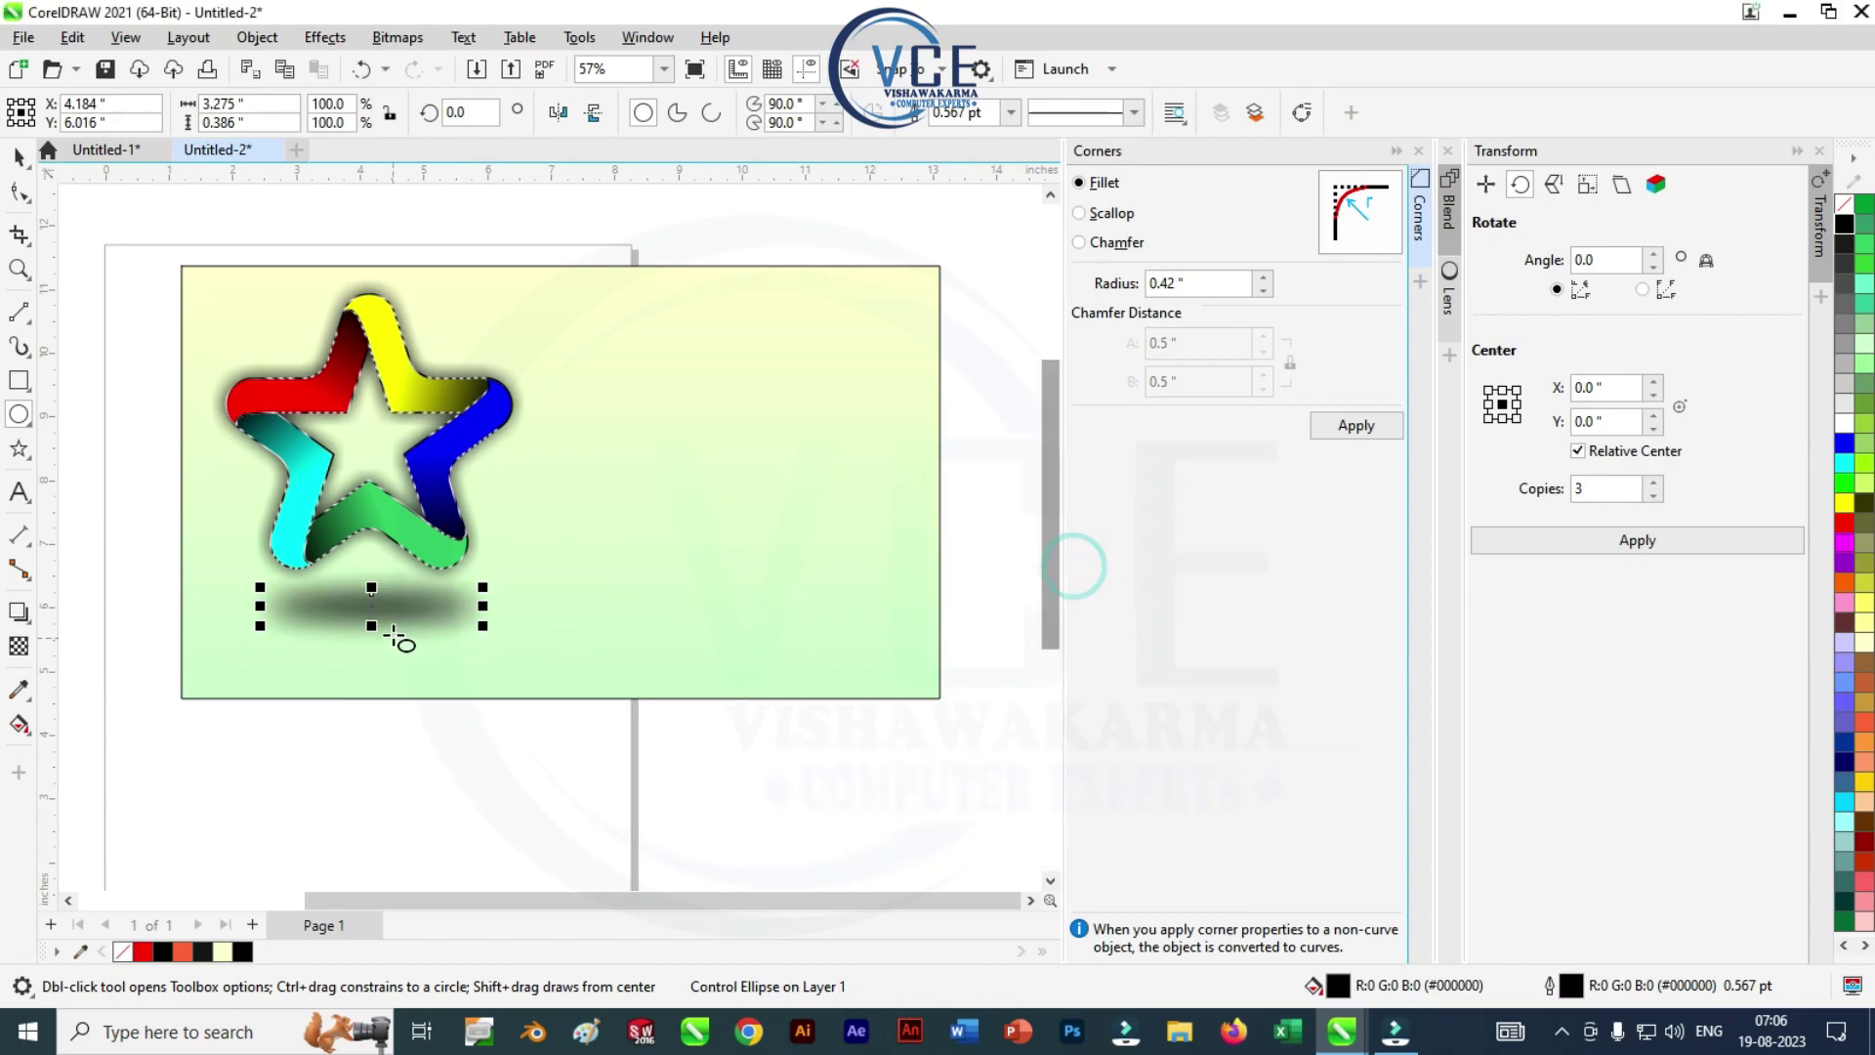
Resize the blurred ellipse under the star to about 3.5 inches wide and 0.29 inches high
drag(372, 630, 372, 612)
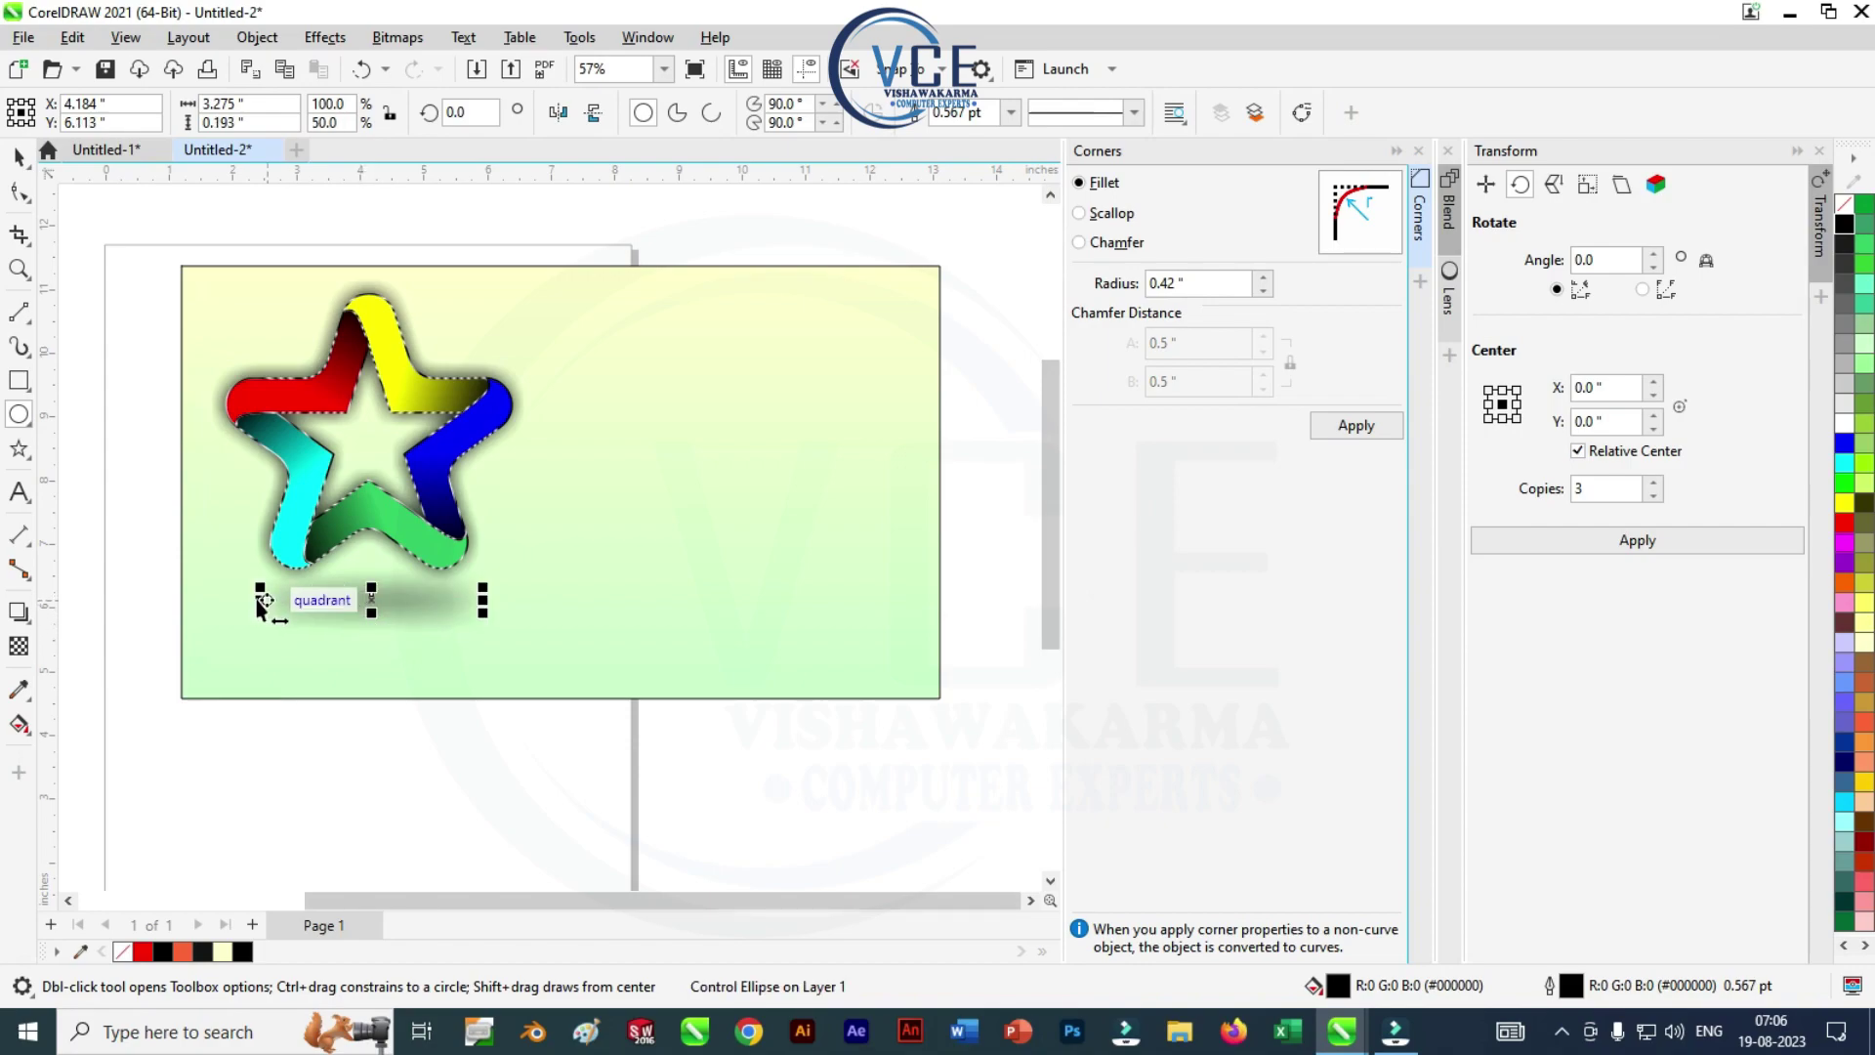
drag(260, 605, 245, 610)
scroll(430, 591, up, 2)
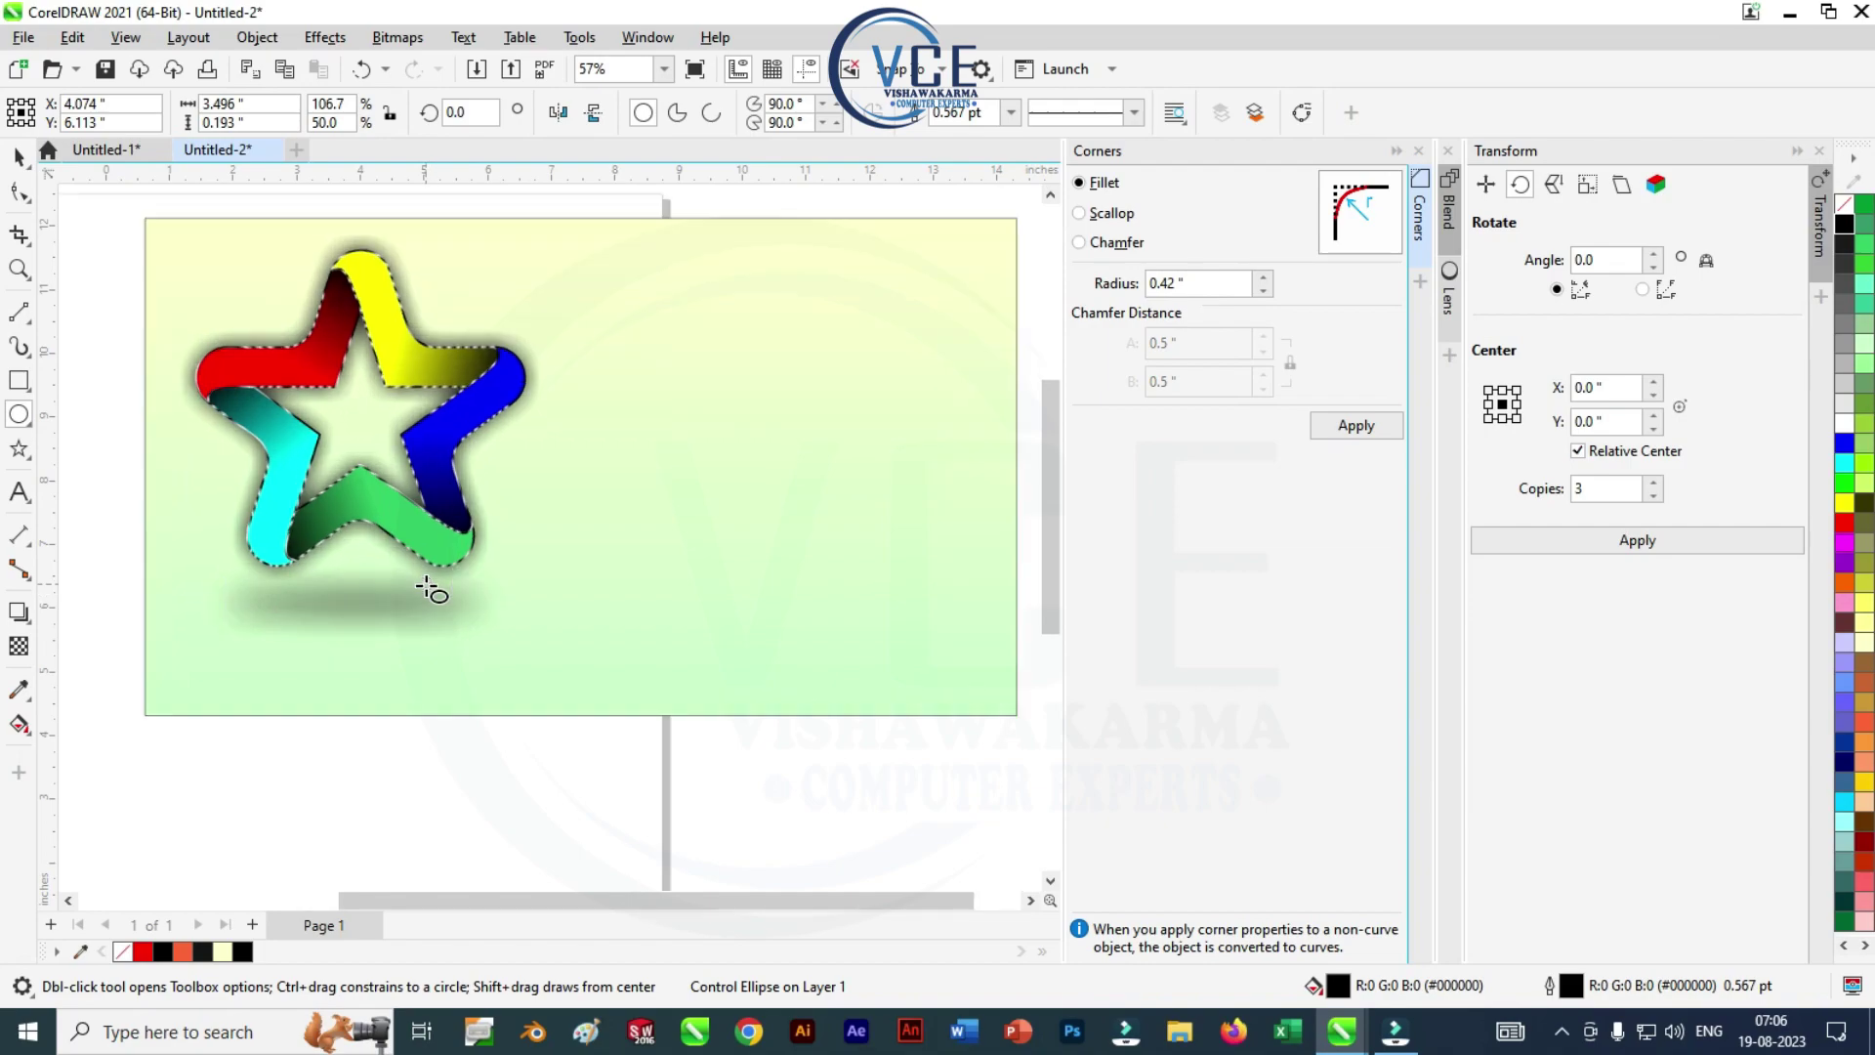
scroll(332, 630, up, 1)
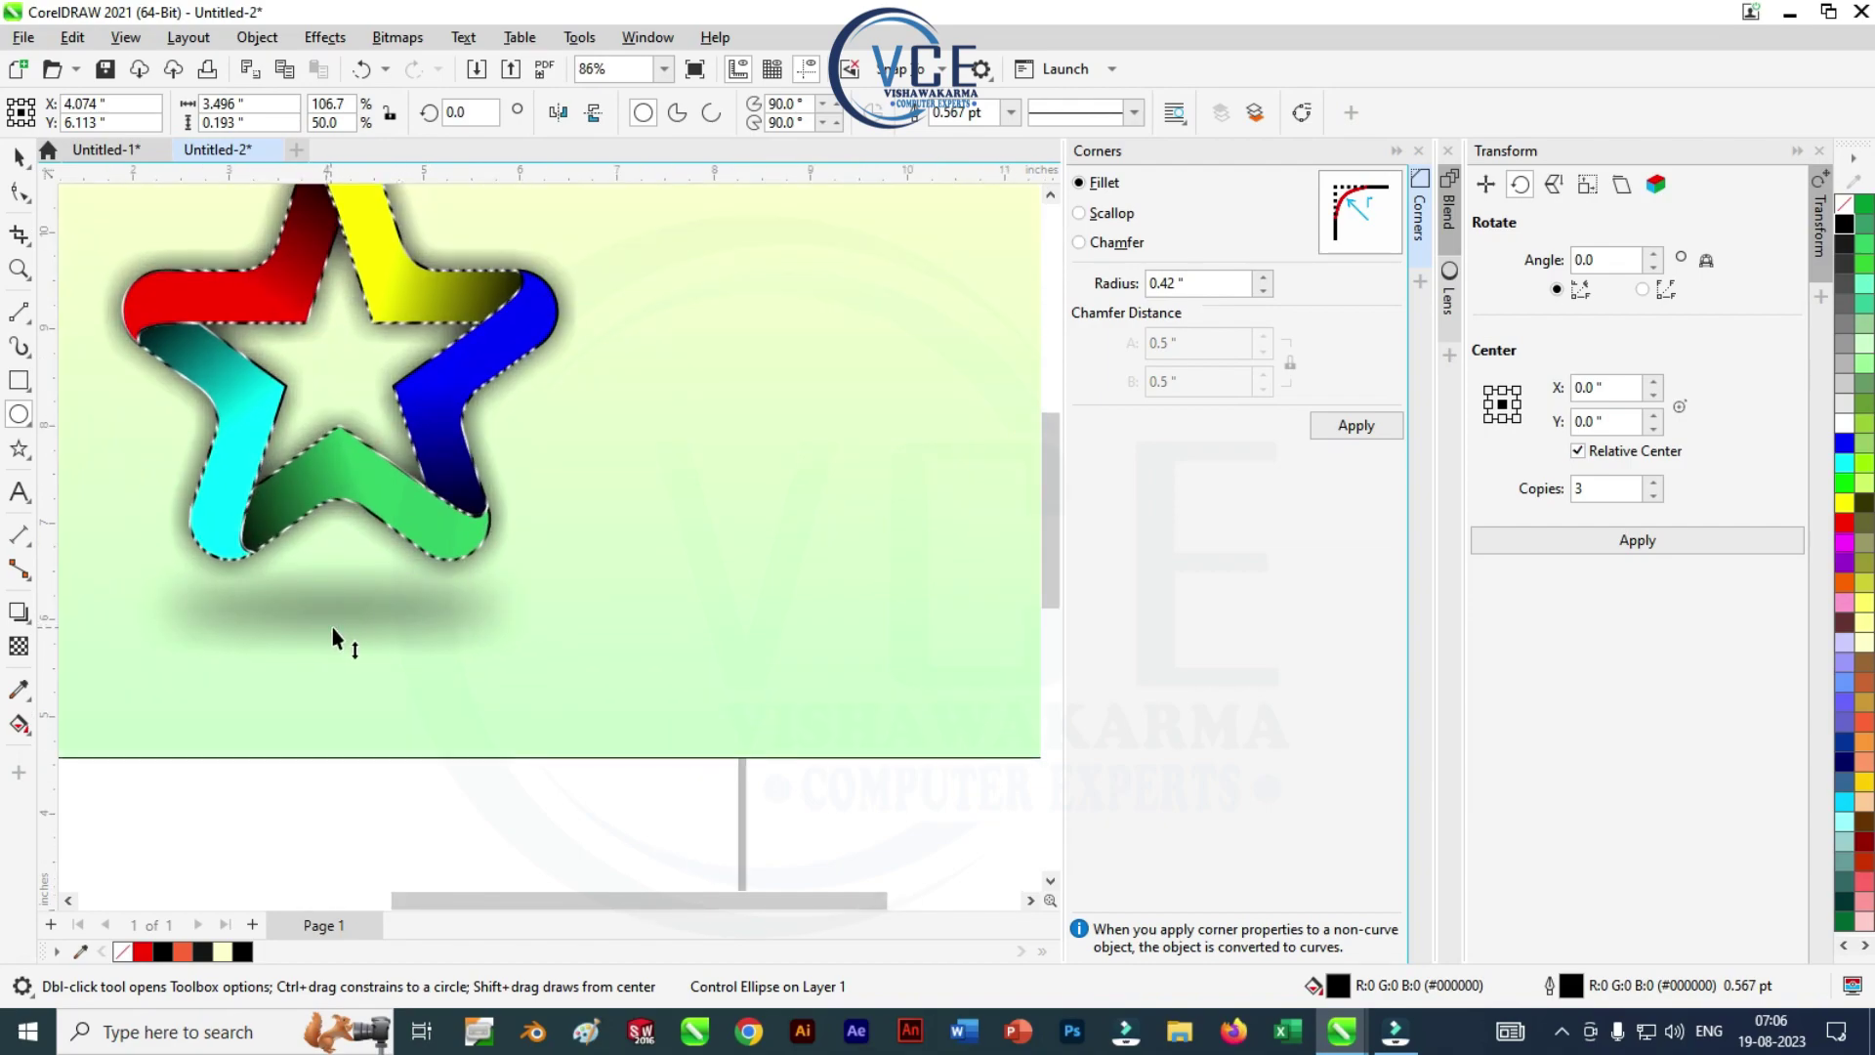
drag(332, 631, 332, 638)
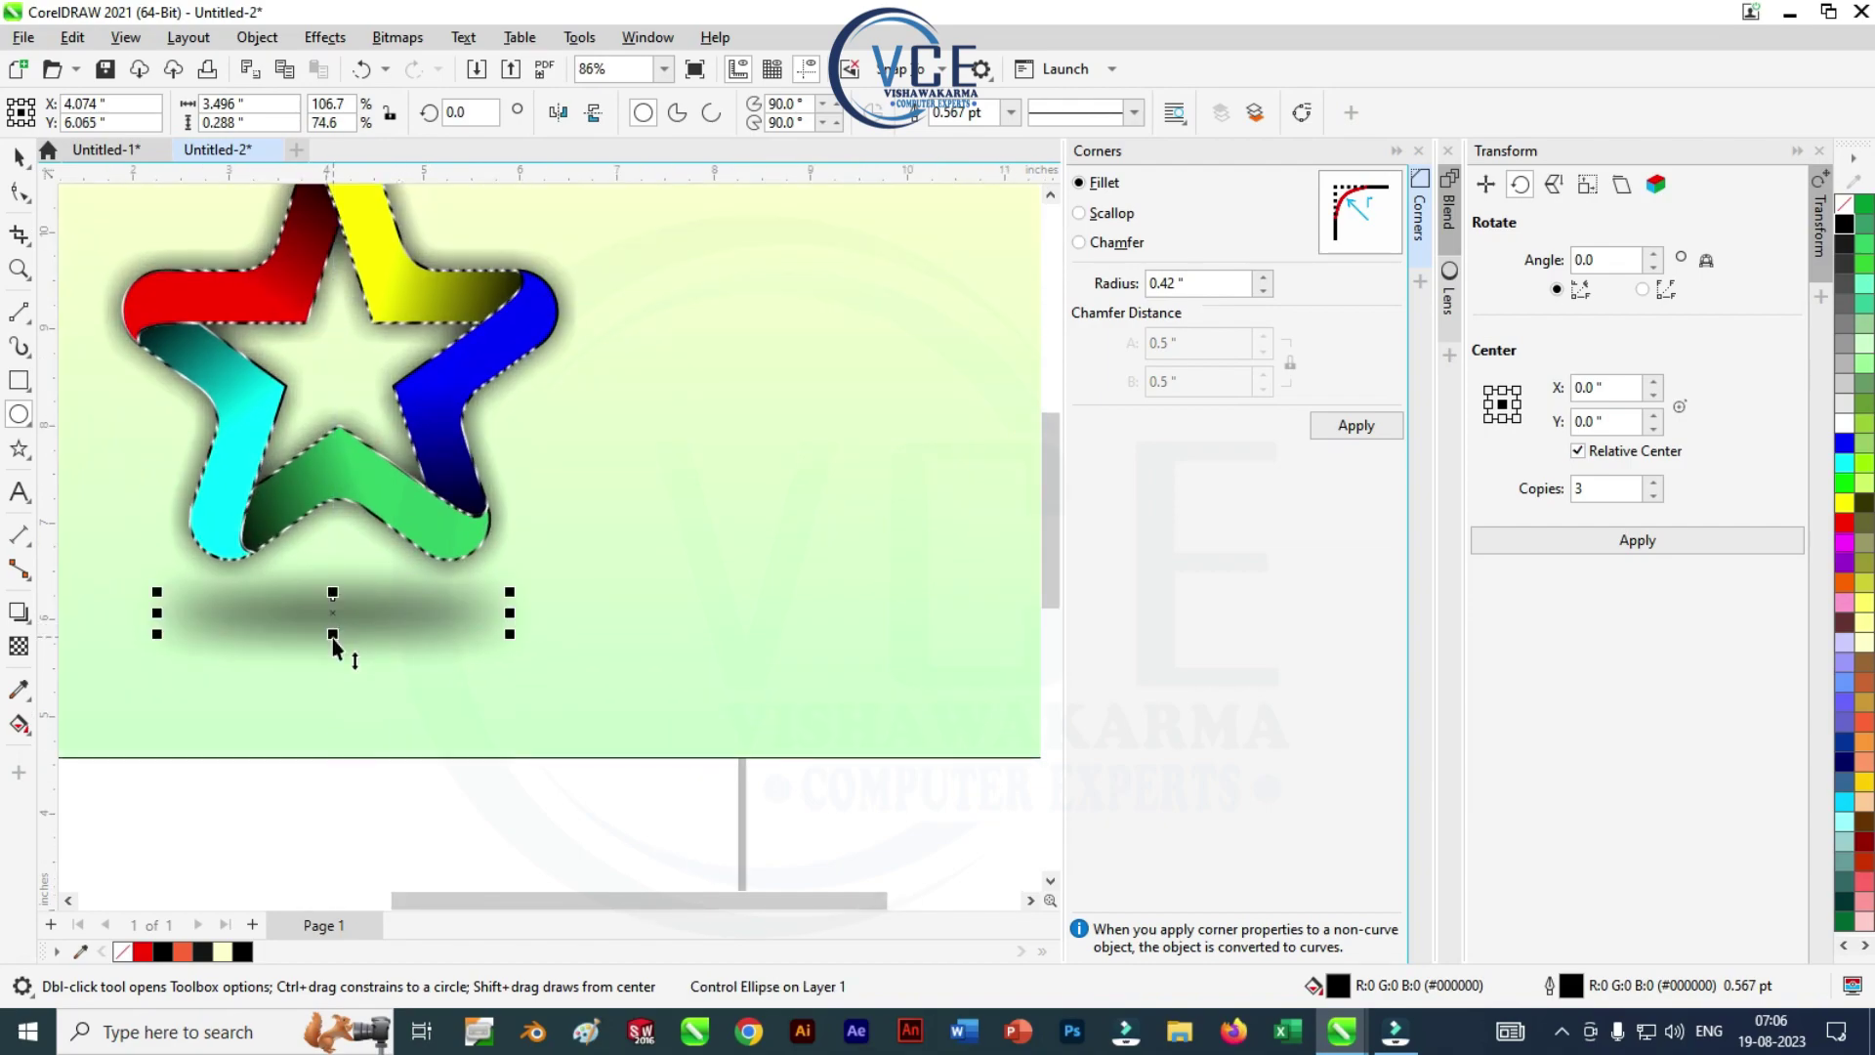
scroll(332, 638, down, 2)
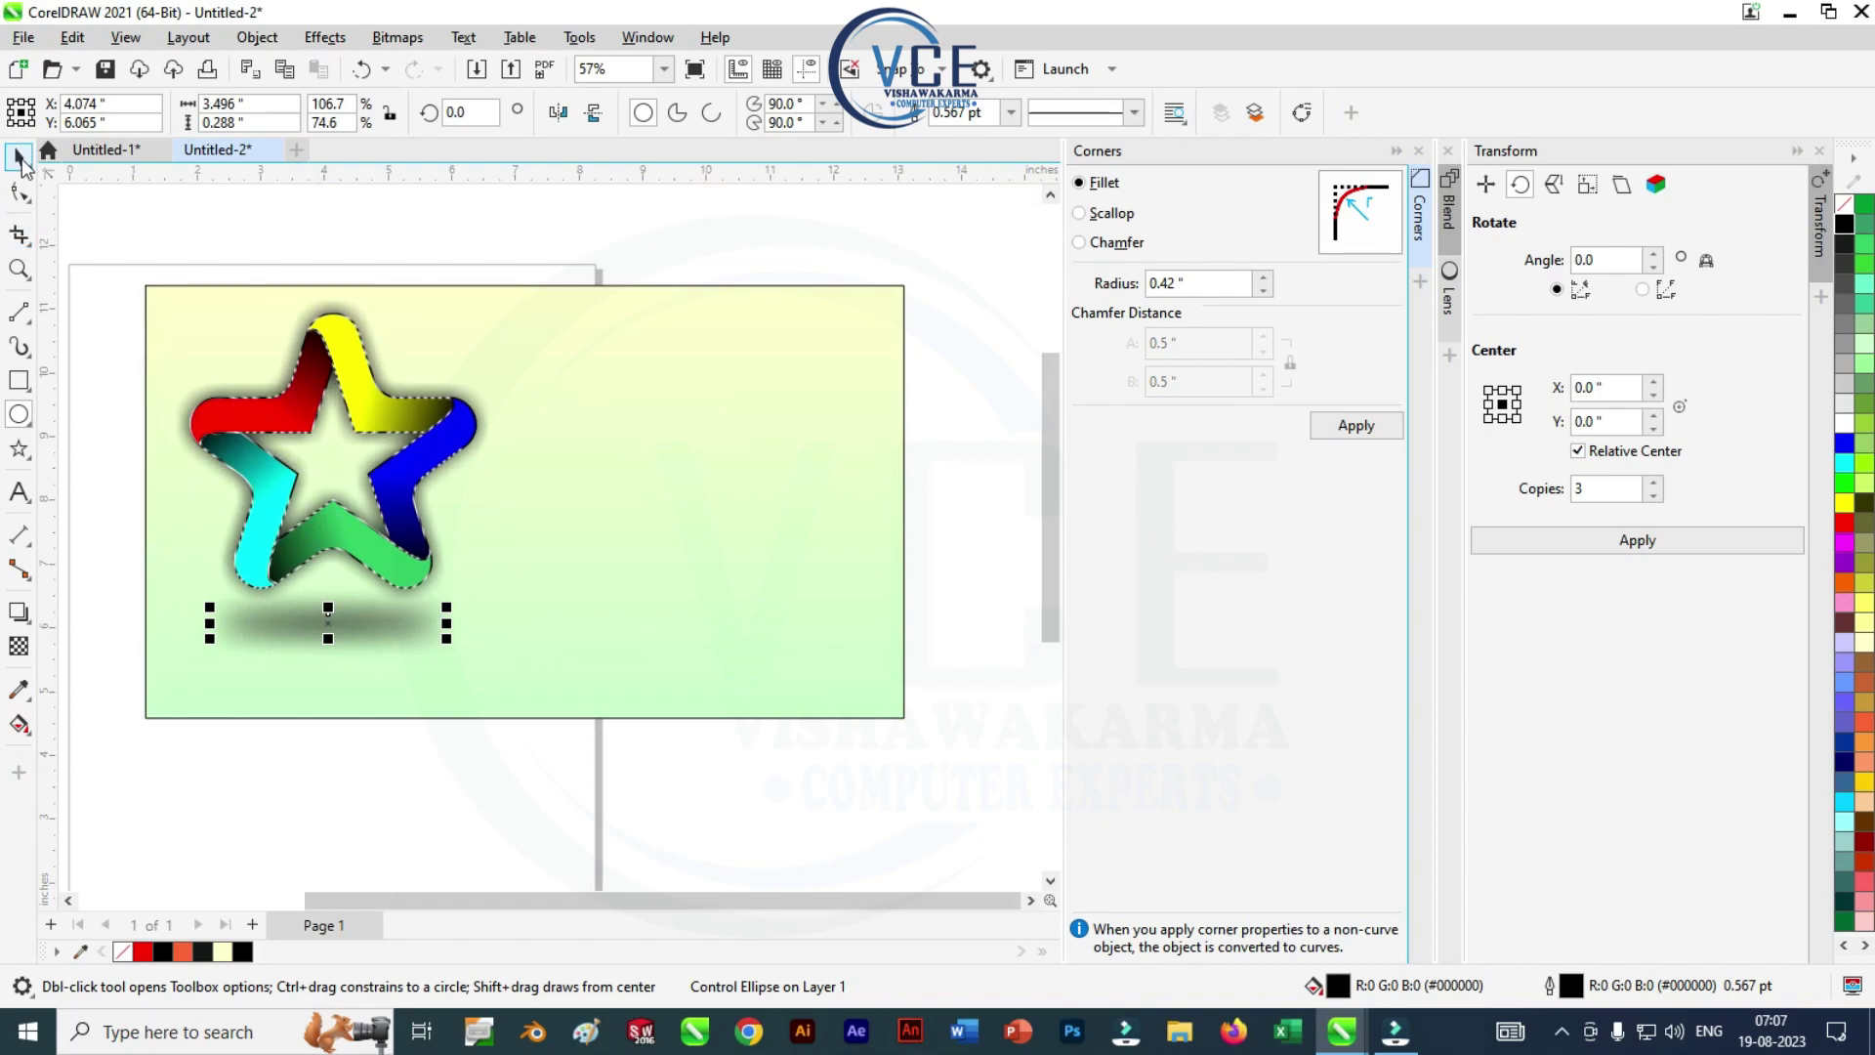
Place a copy of the five-coloured star beside the original, in the empty right half of the background rectangle
click(21, 158)
click(369, 390)
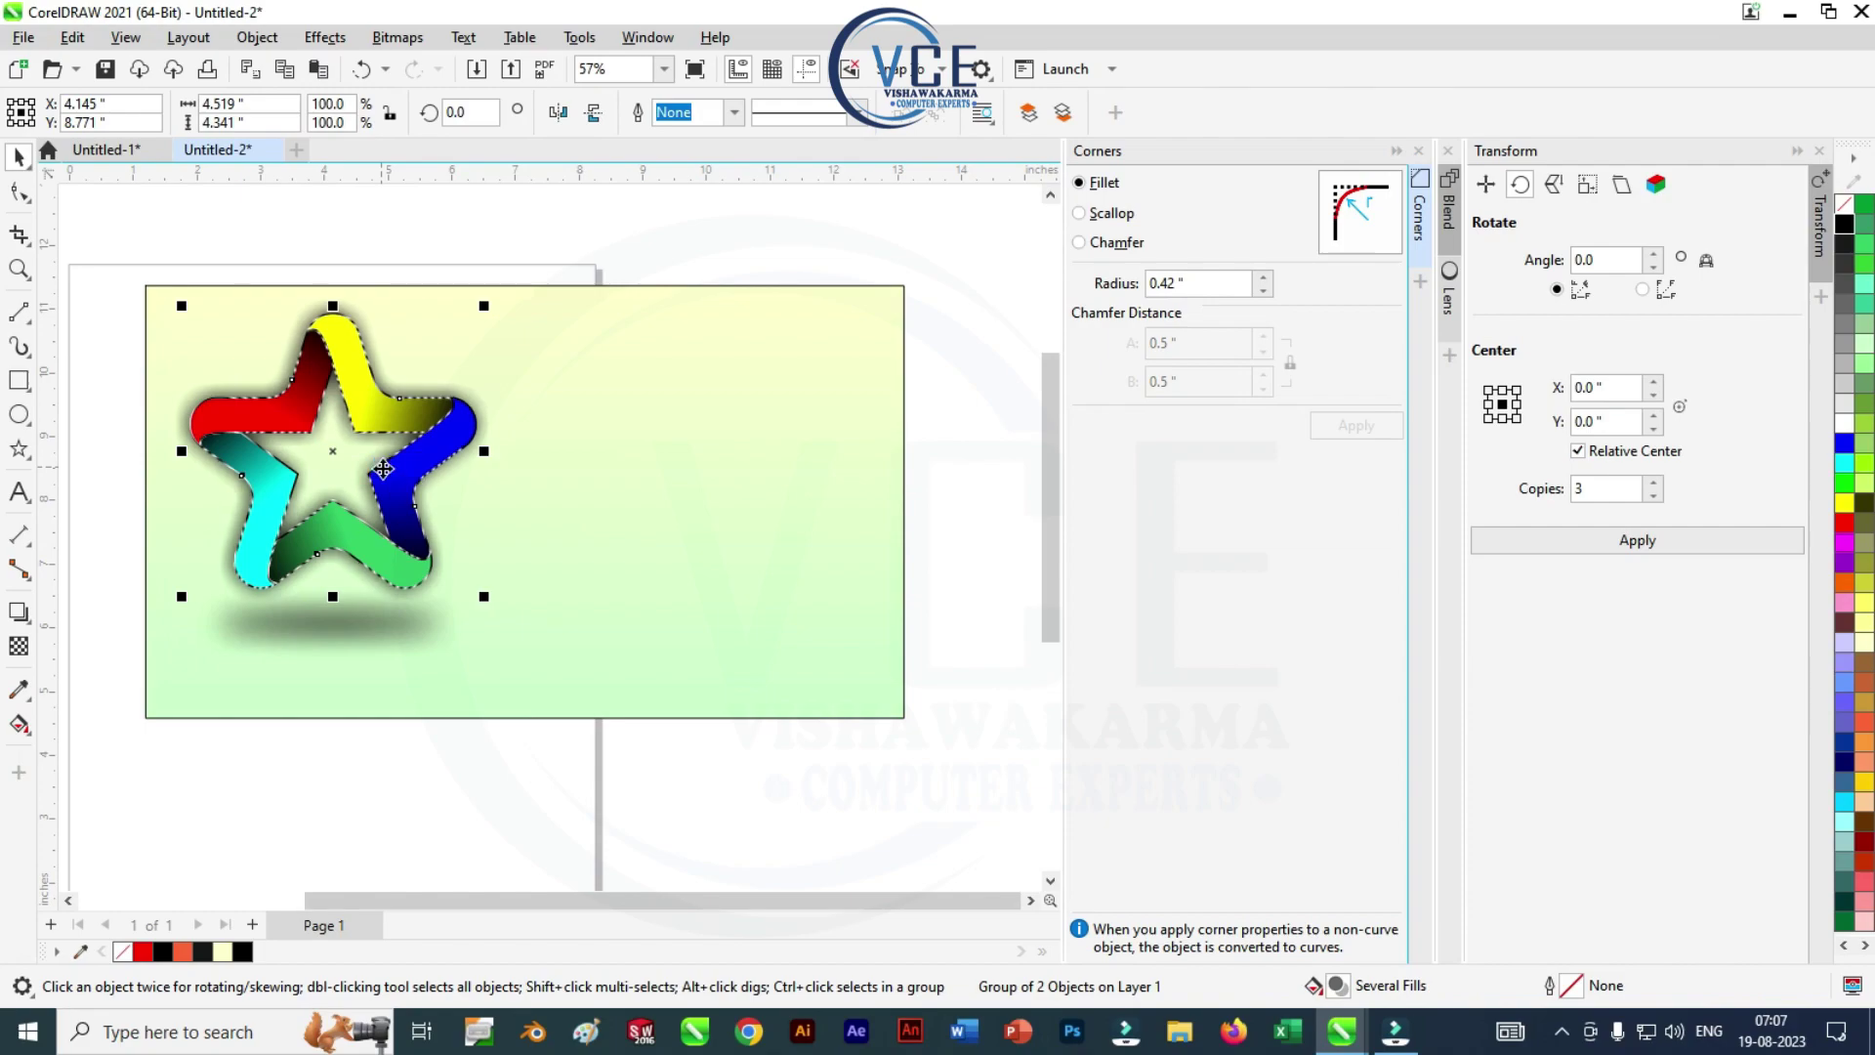
drag(359, 411, 706, 412)
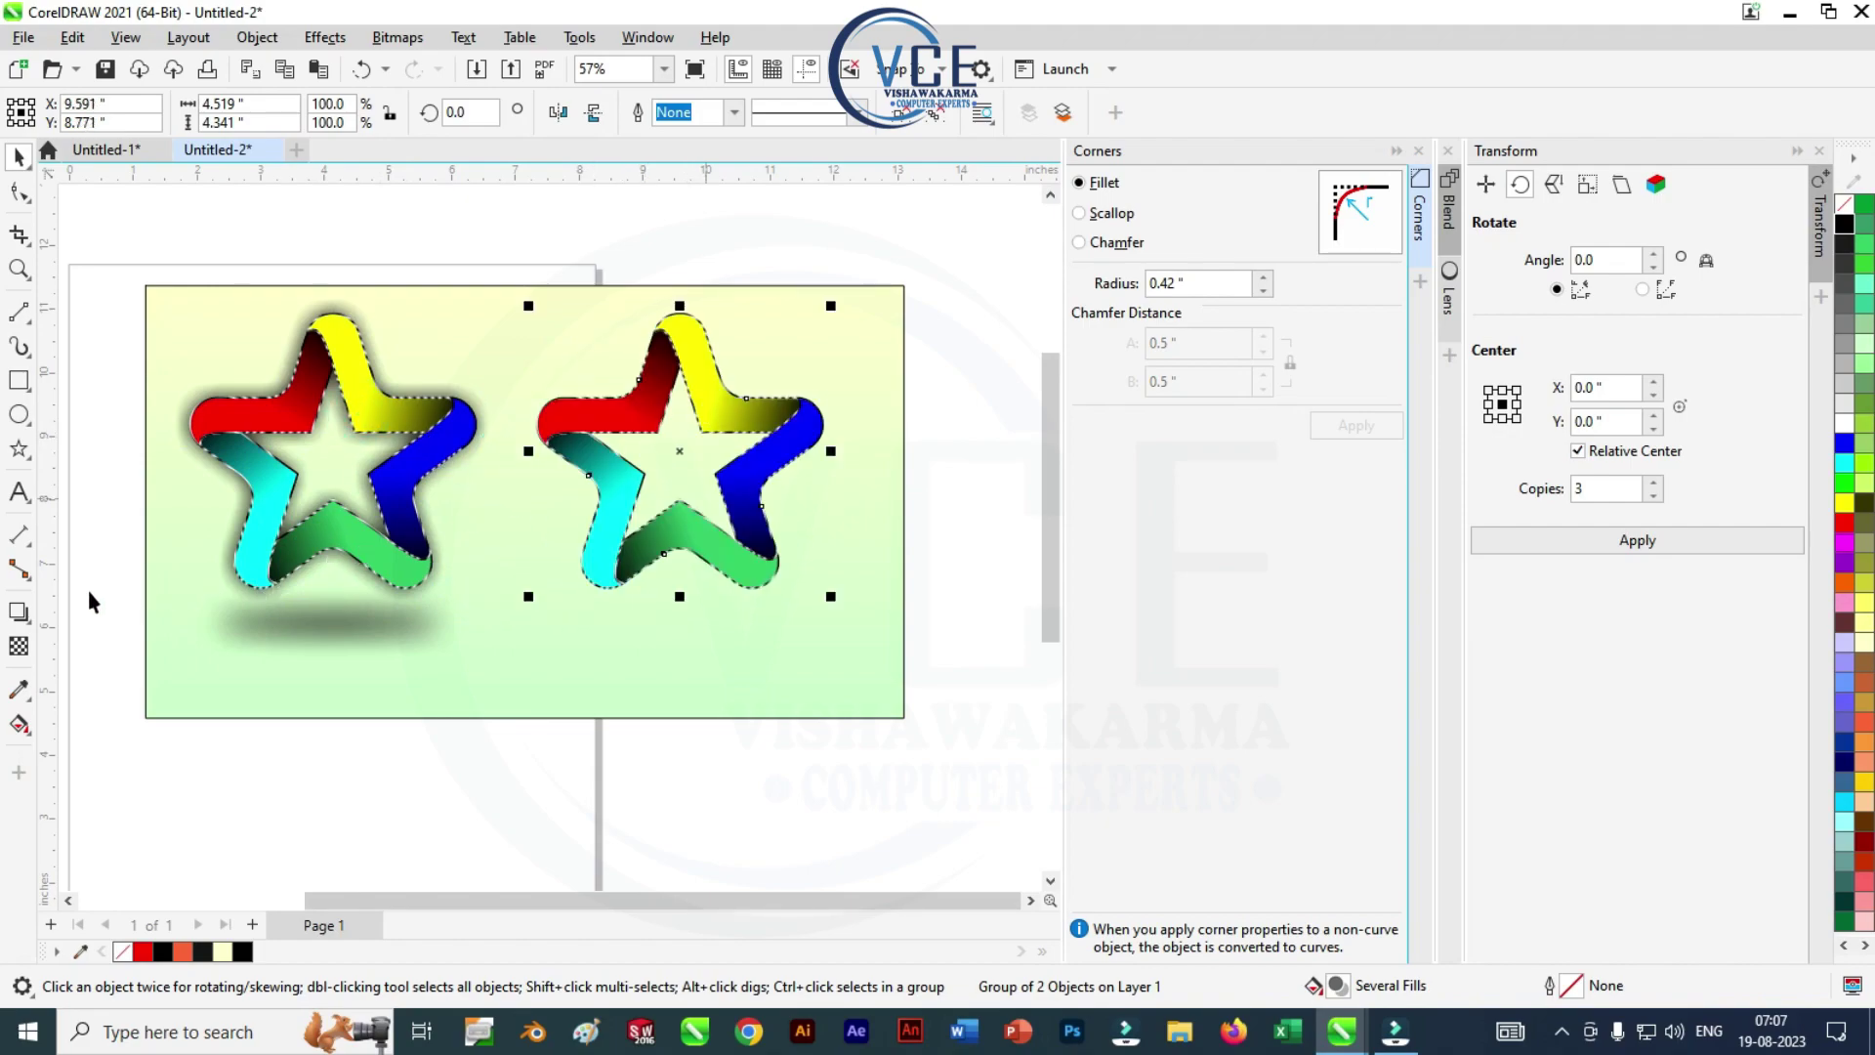
click(25, 618)
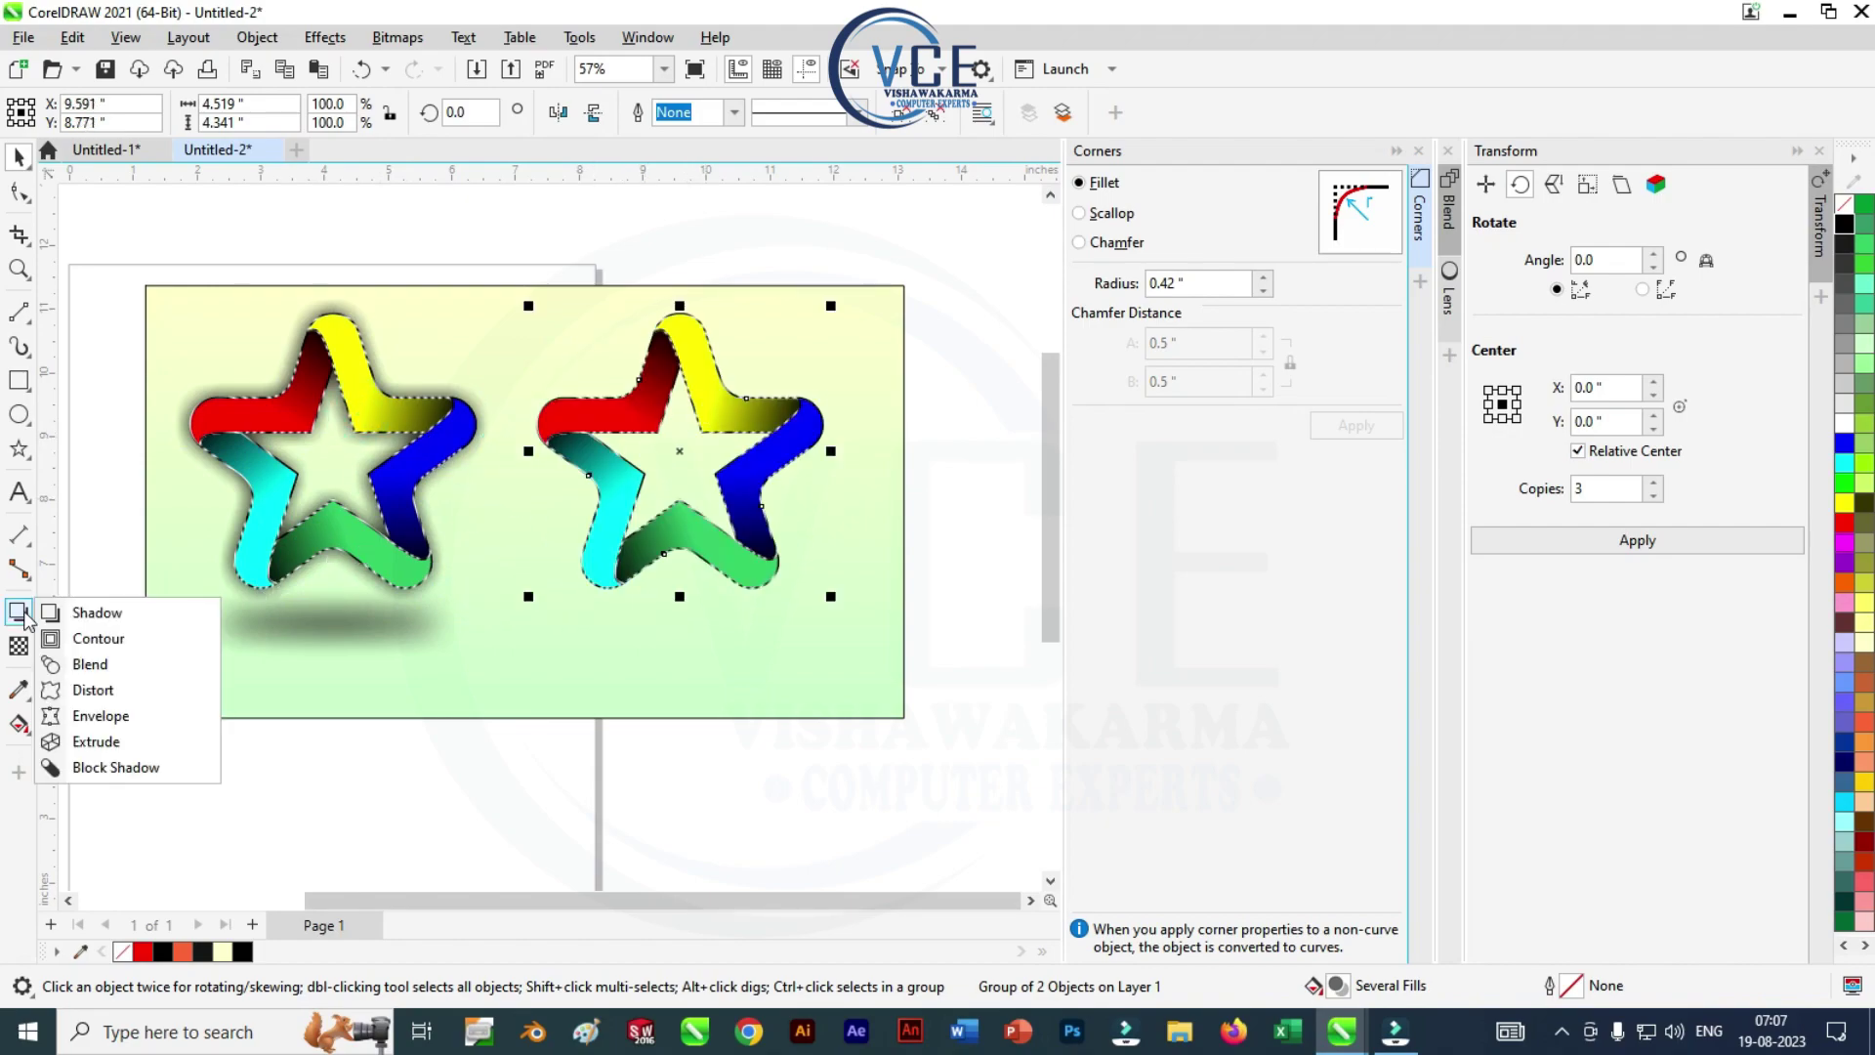
click(90, 613)
click(108, 116)
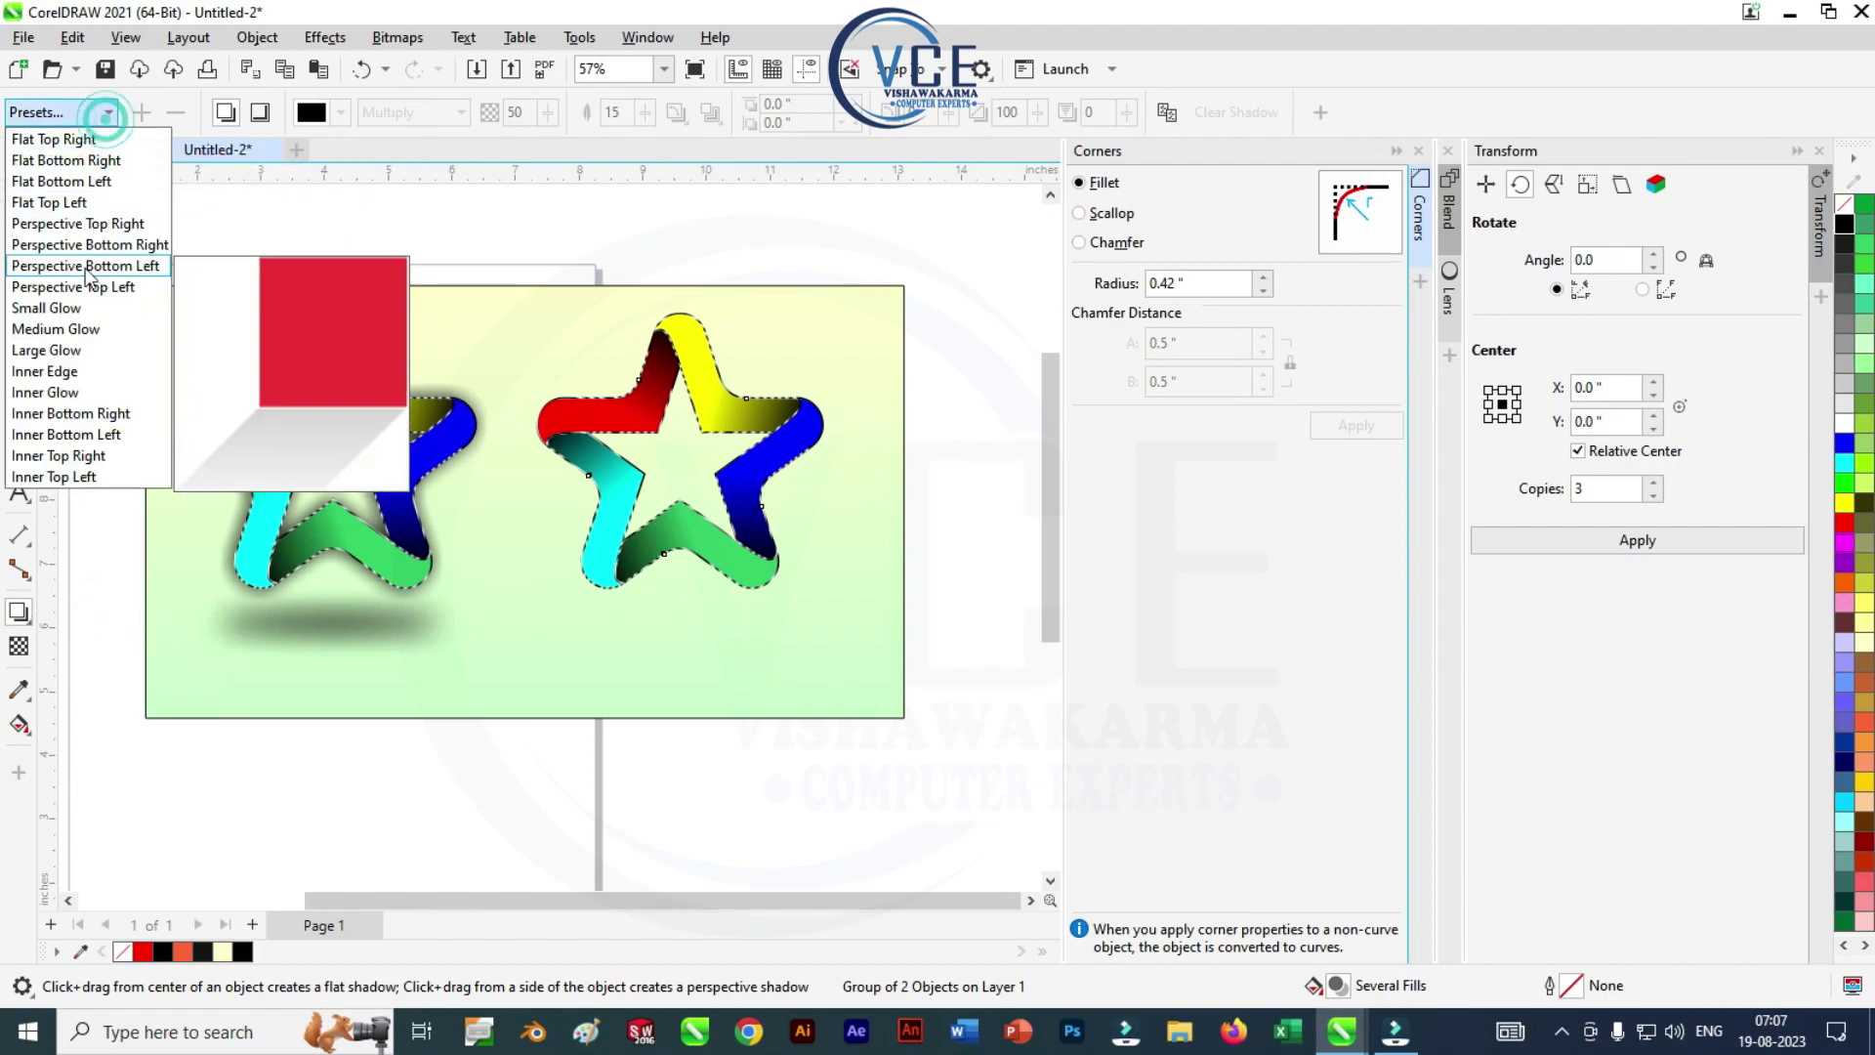
click(766, 823)
key(space)
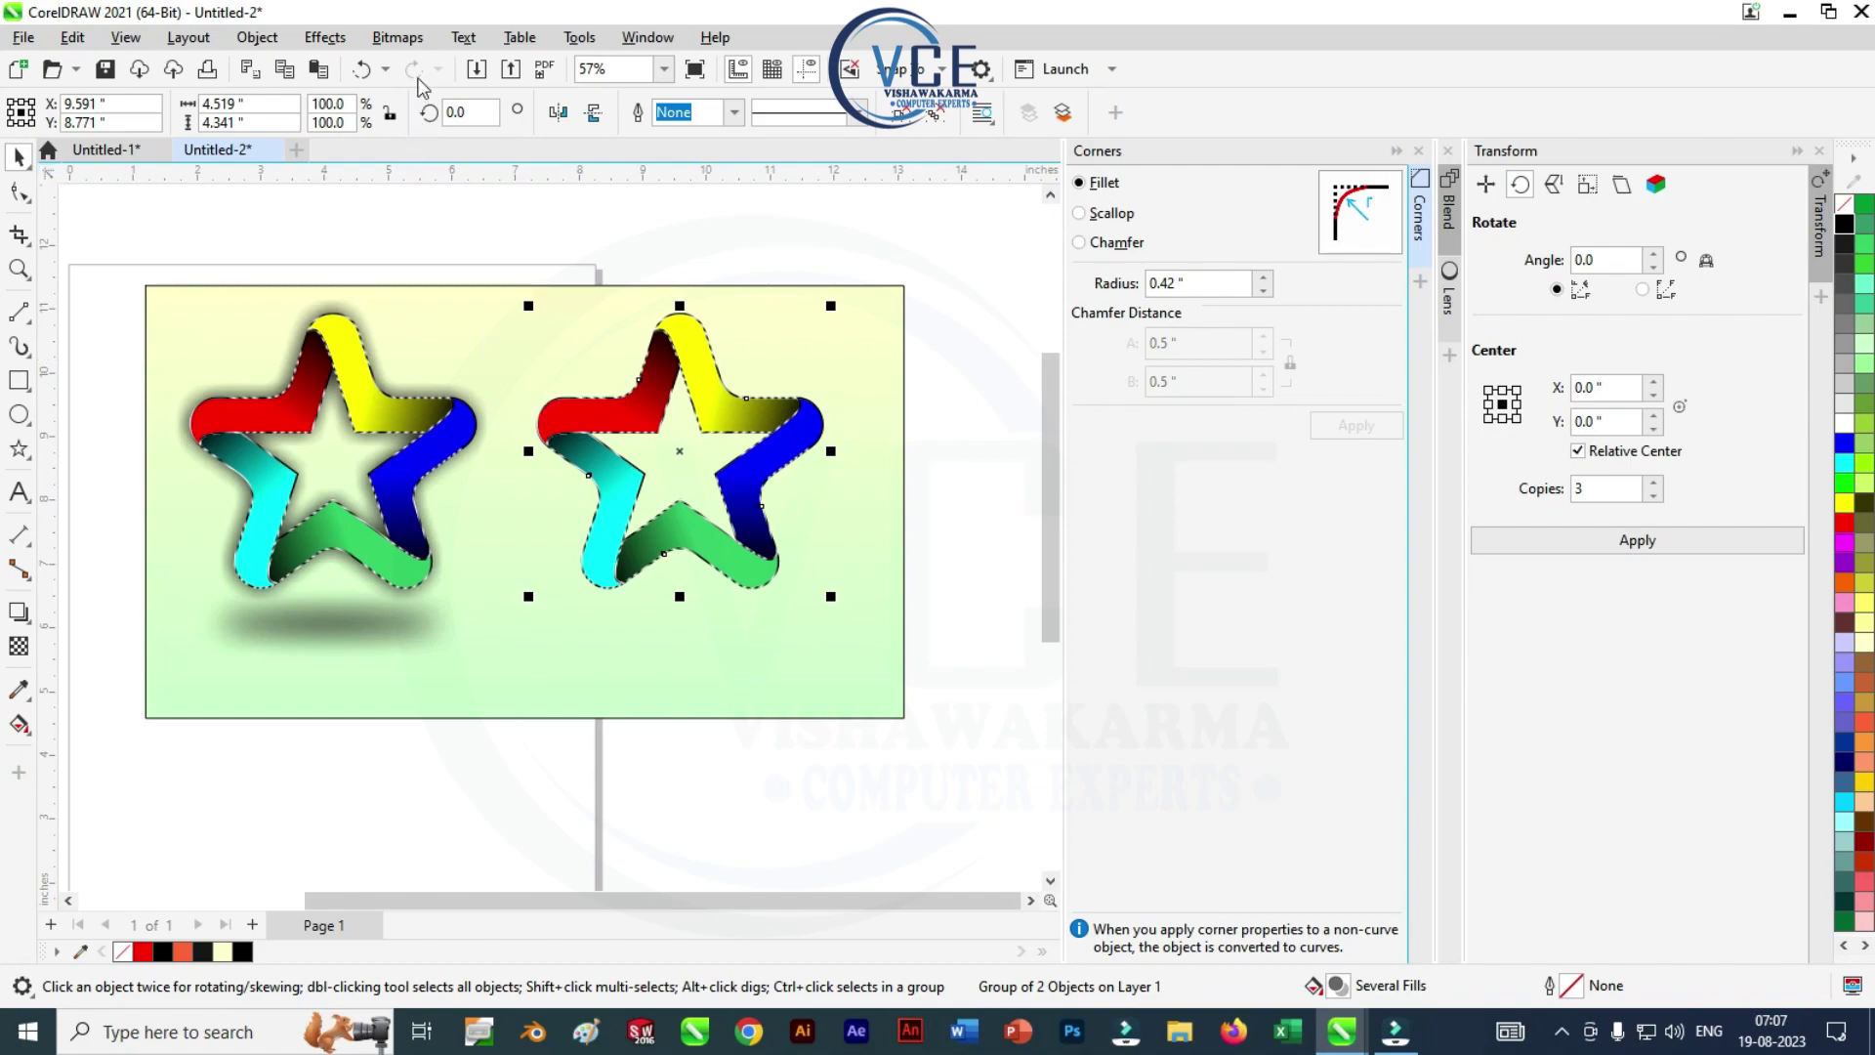
Recolour the copied star with Hue/Saturation/Lightness, using hue -83, saturation 100 and lightness 8 on the Master channel
click(325, 37)
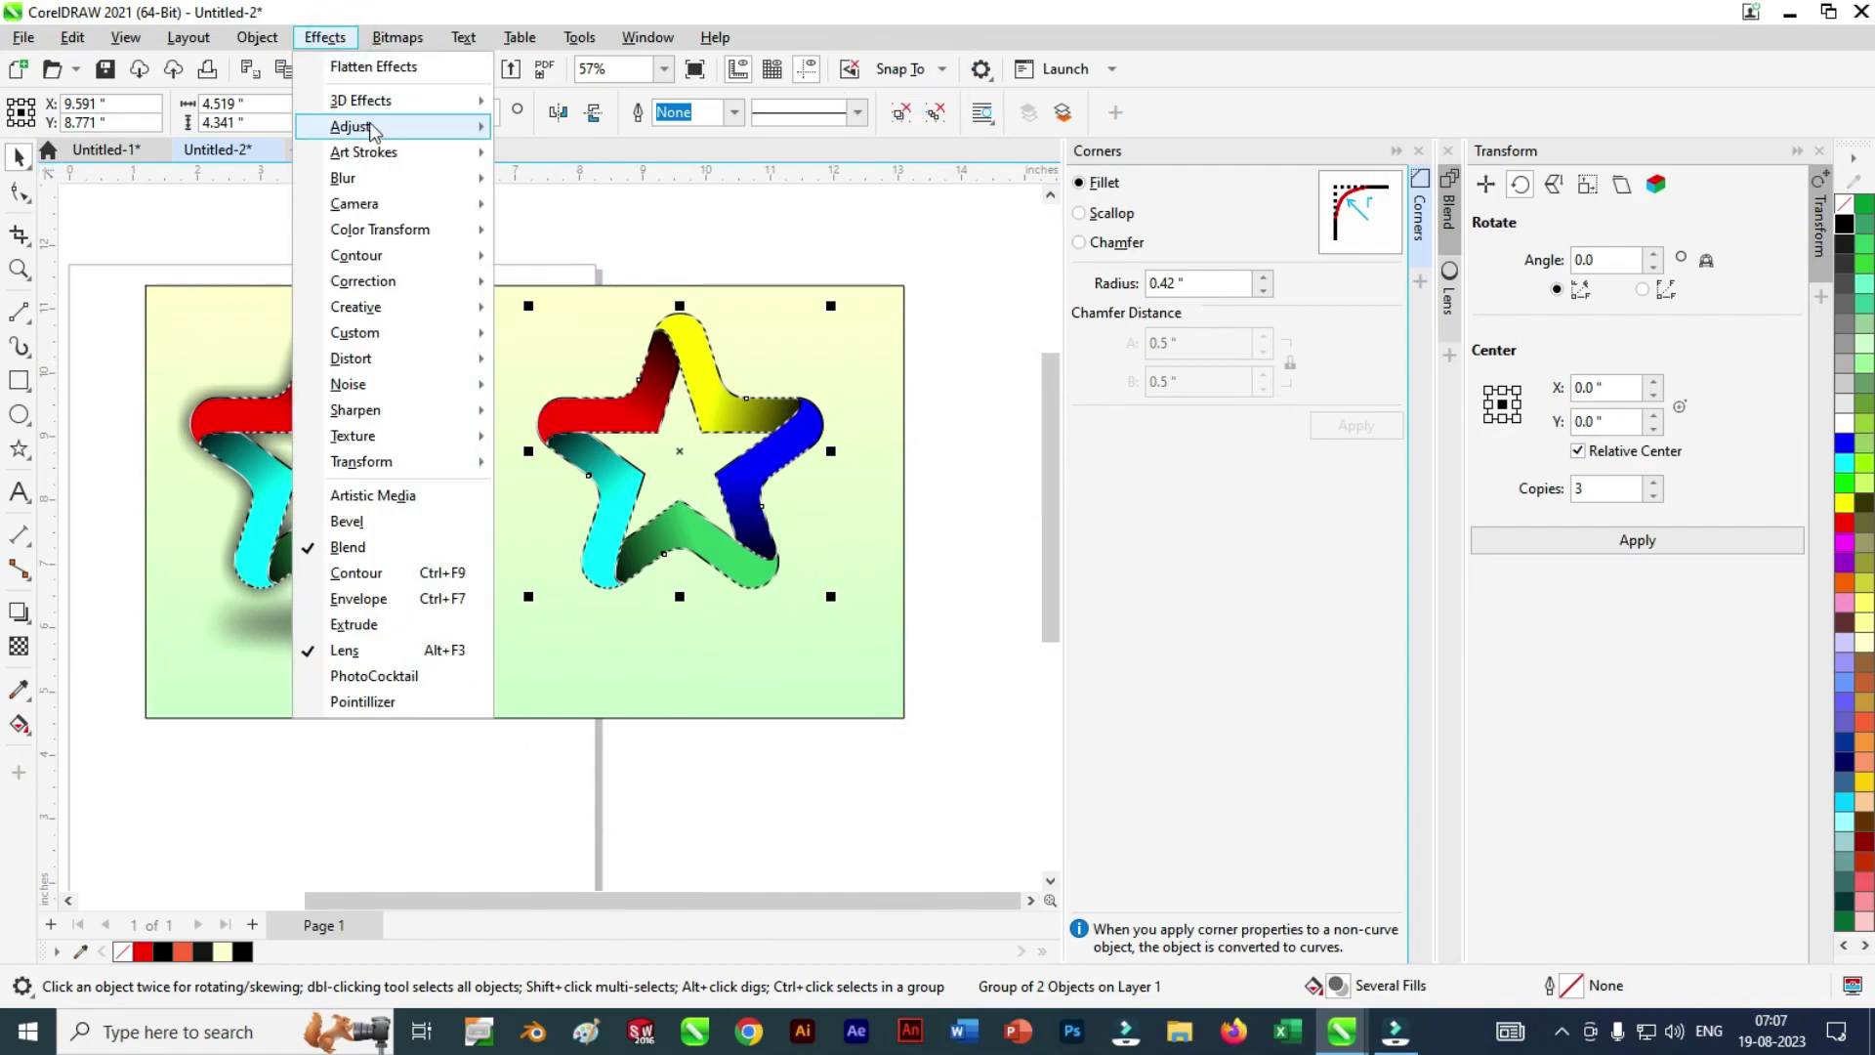
mouse_move(372, 128)
click(586, 395)
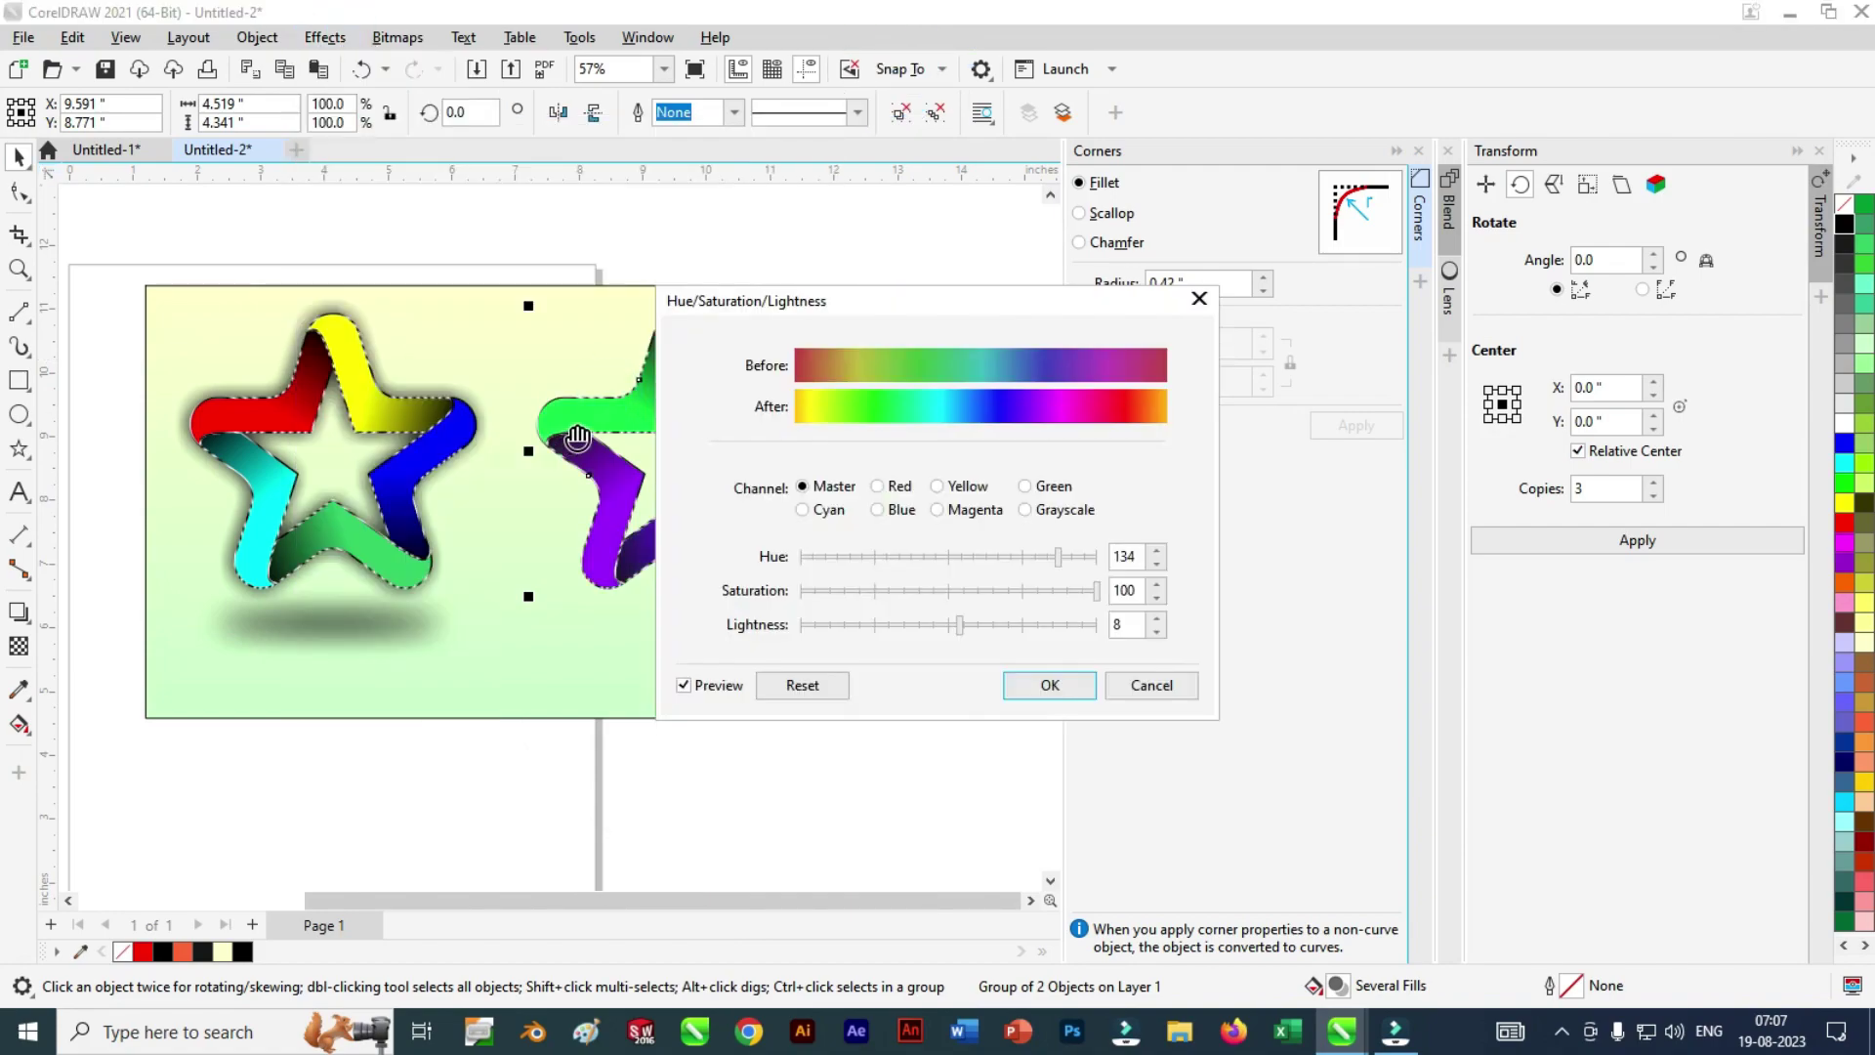
drag(982, 302, 1258, 216)
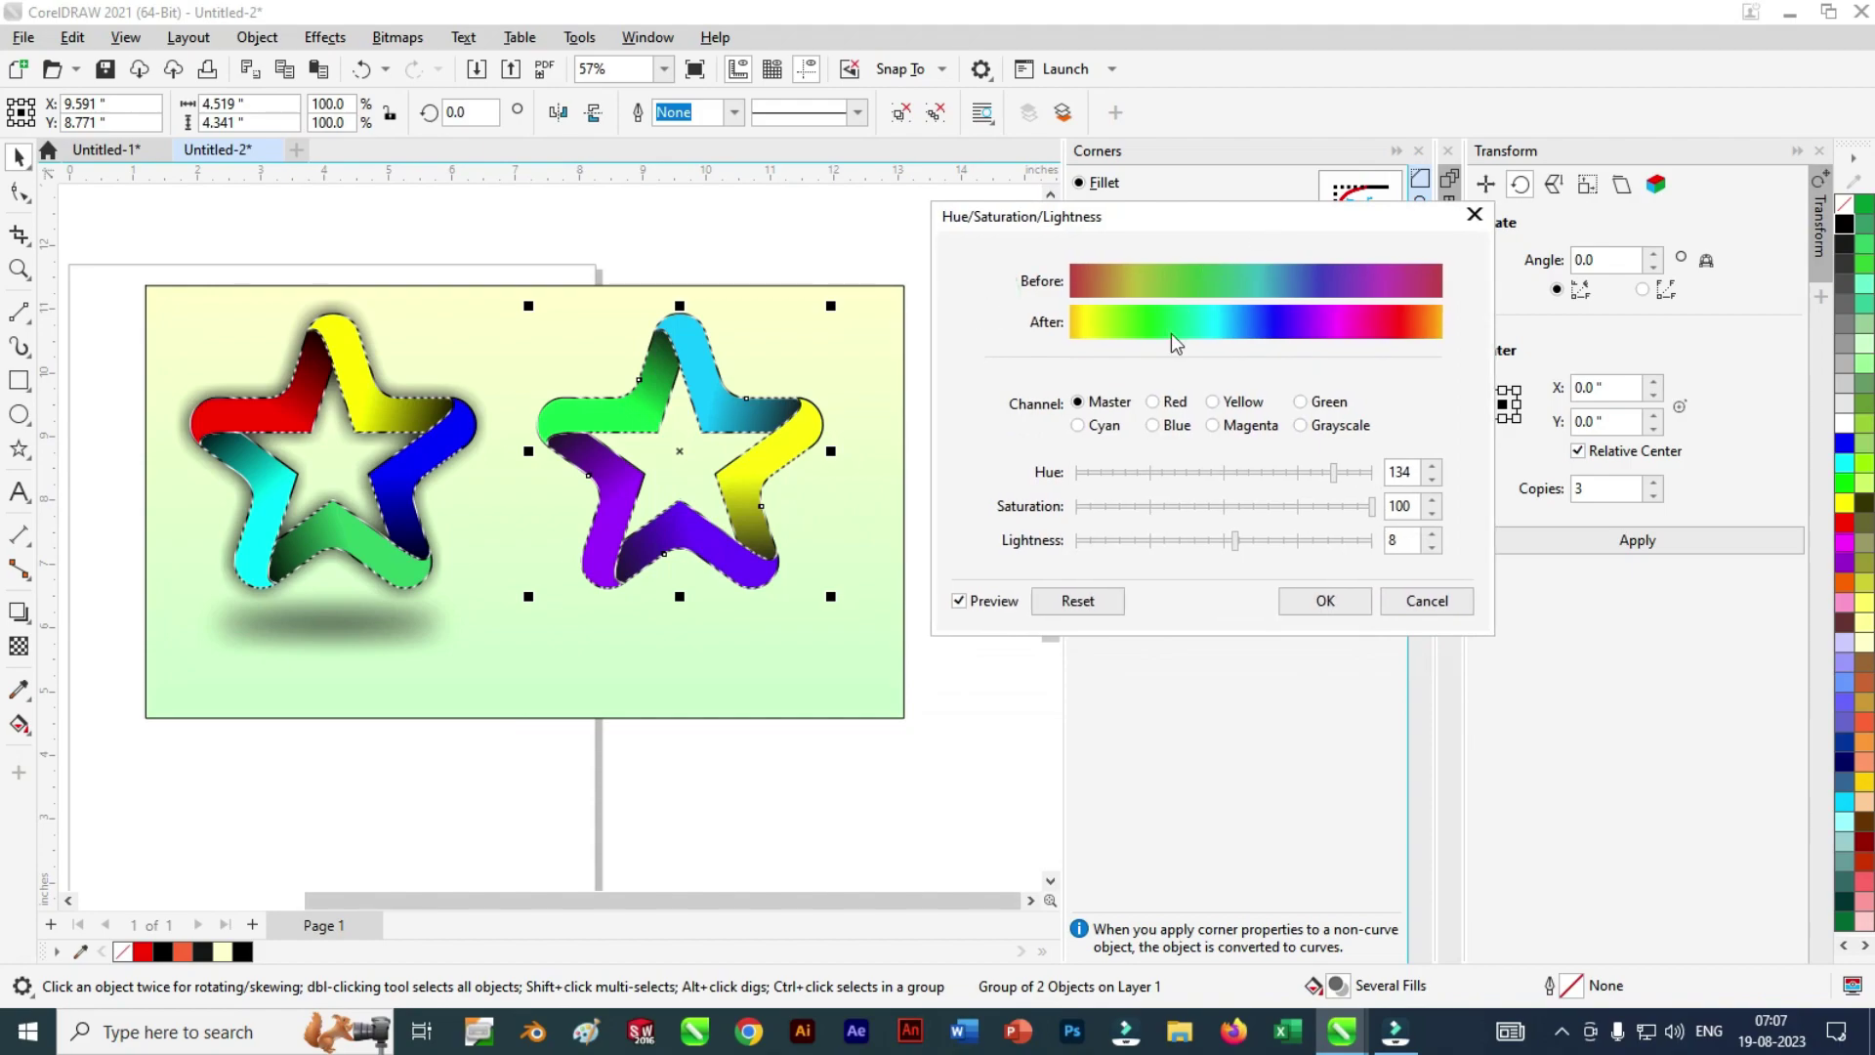
click(1294, 476)
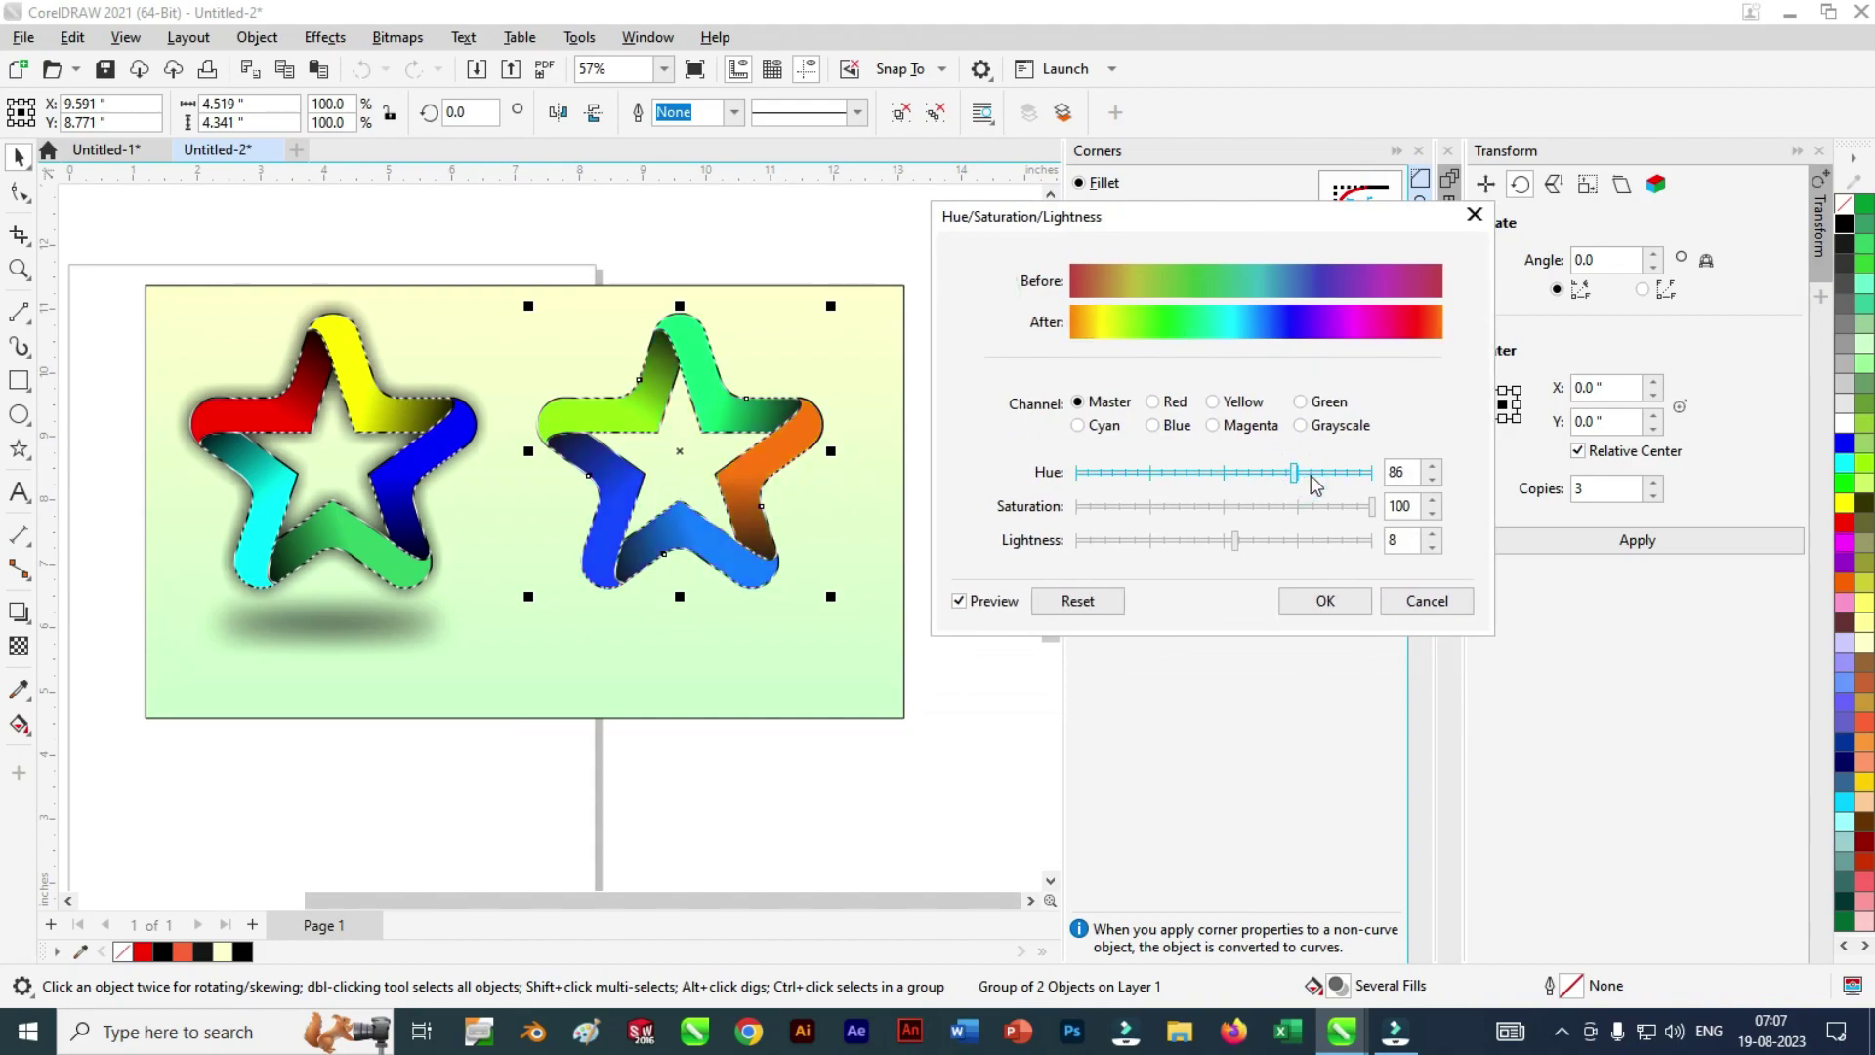
drag(1294, 476, 1160, 481)
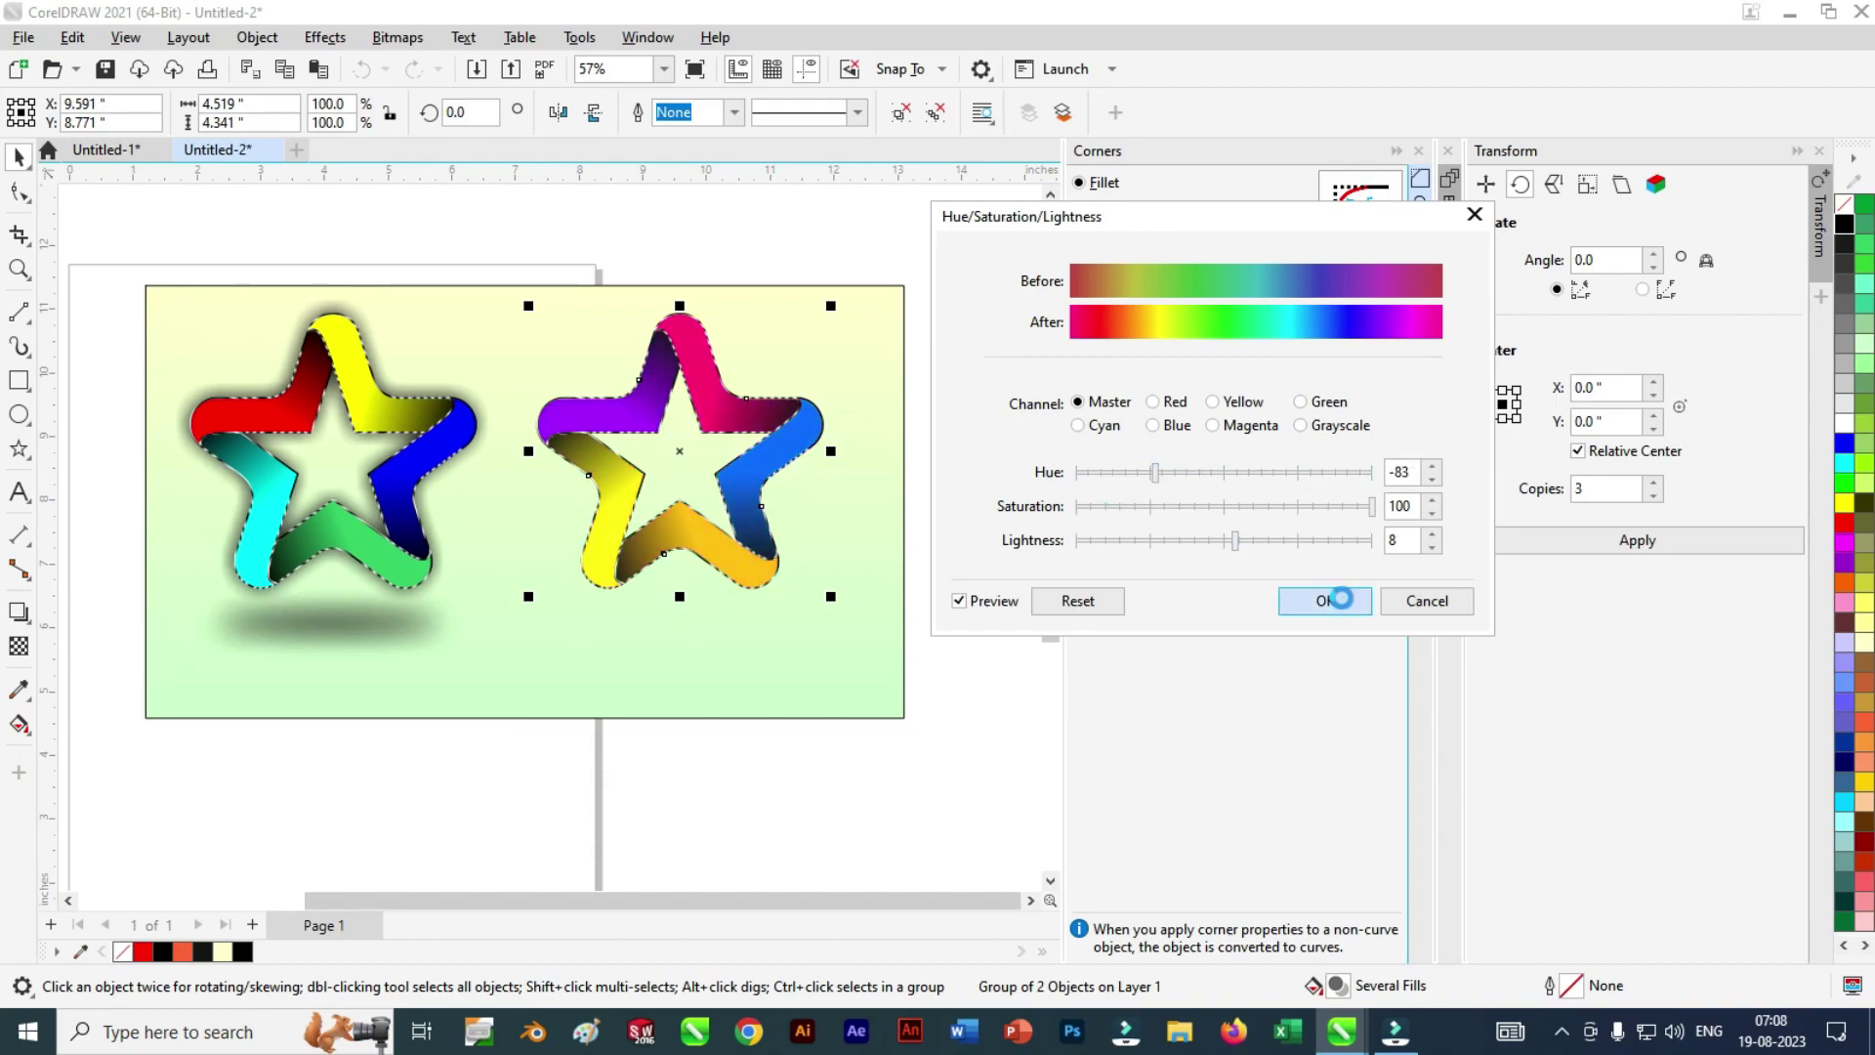
click(1322, 598)
Apply a Small Glow shadow to the recoloured star, with black as the shadow colour and a feathering of 10
click(24, 621)
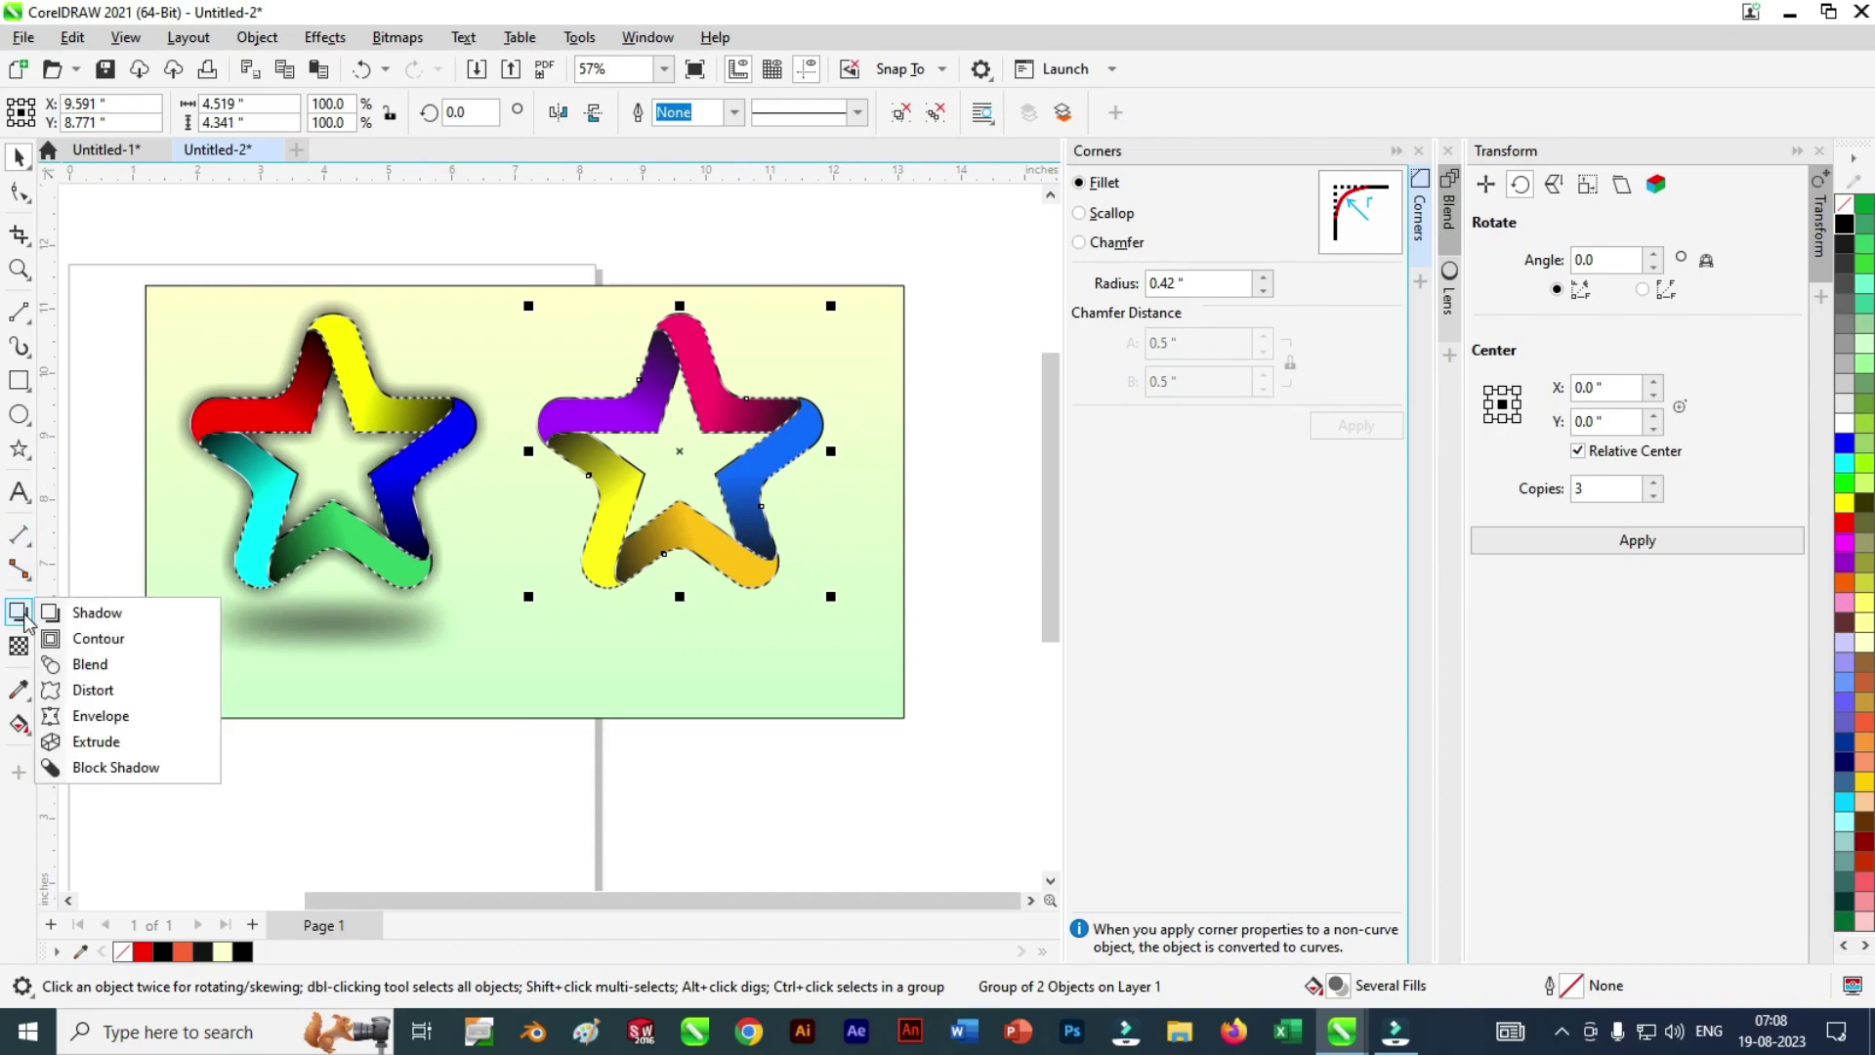
click(87, 607)
click(102, 112)
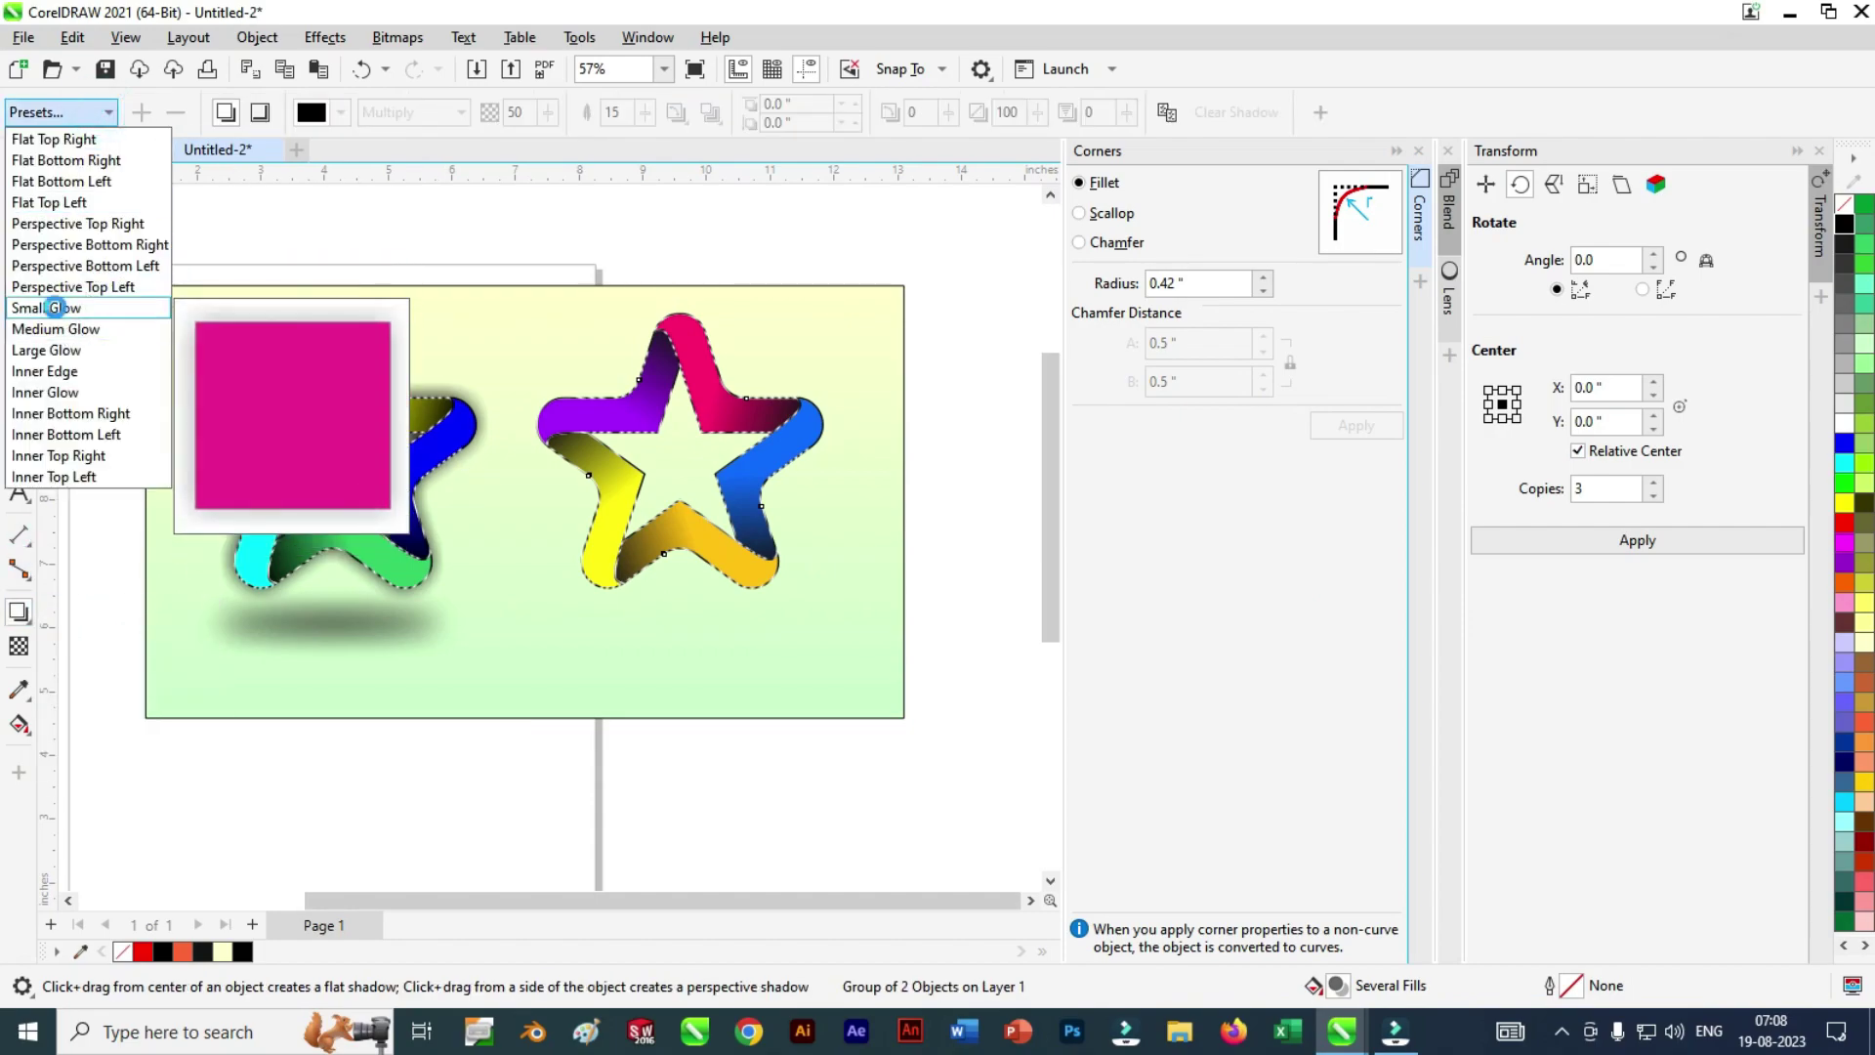
click(46, 307)
click(341, 112)
click(330, 230)
double_click(611, 112)
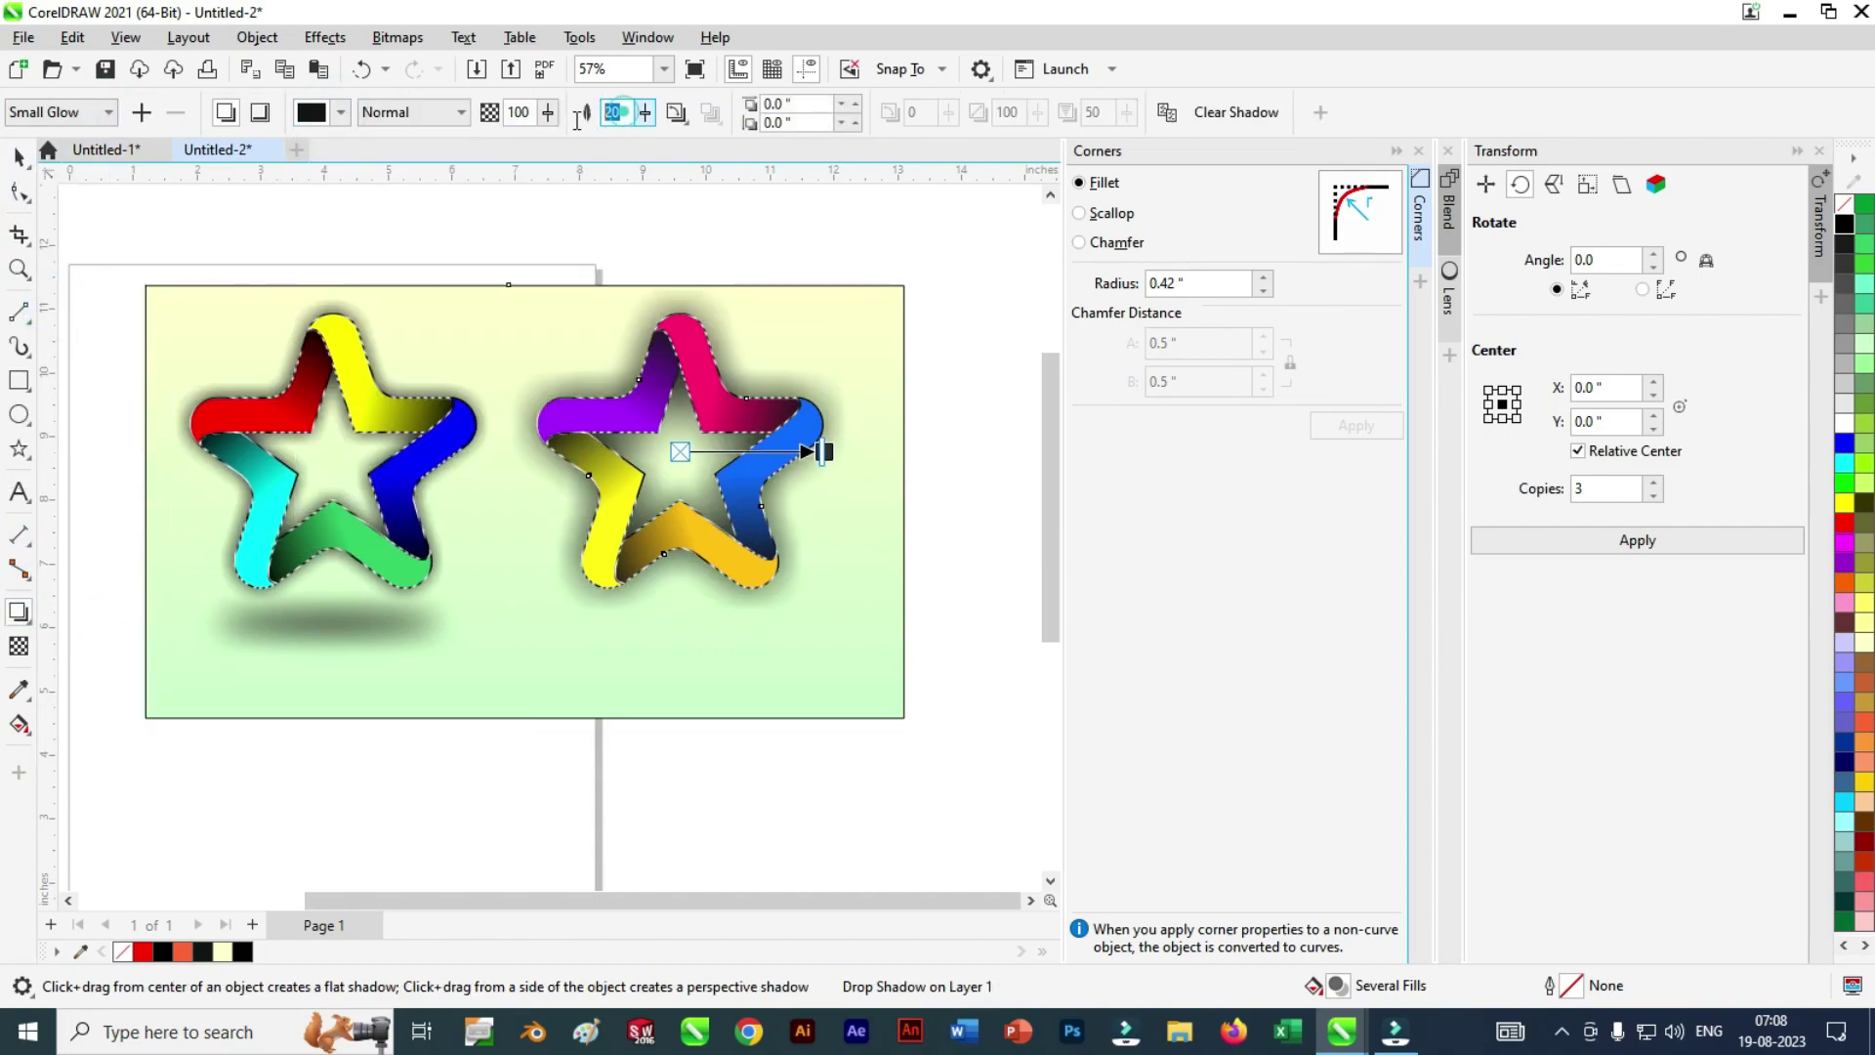
text(1)
key(Return)
key(space)
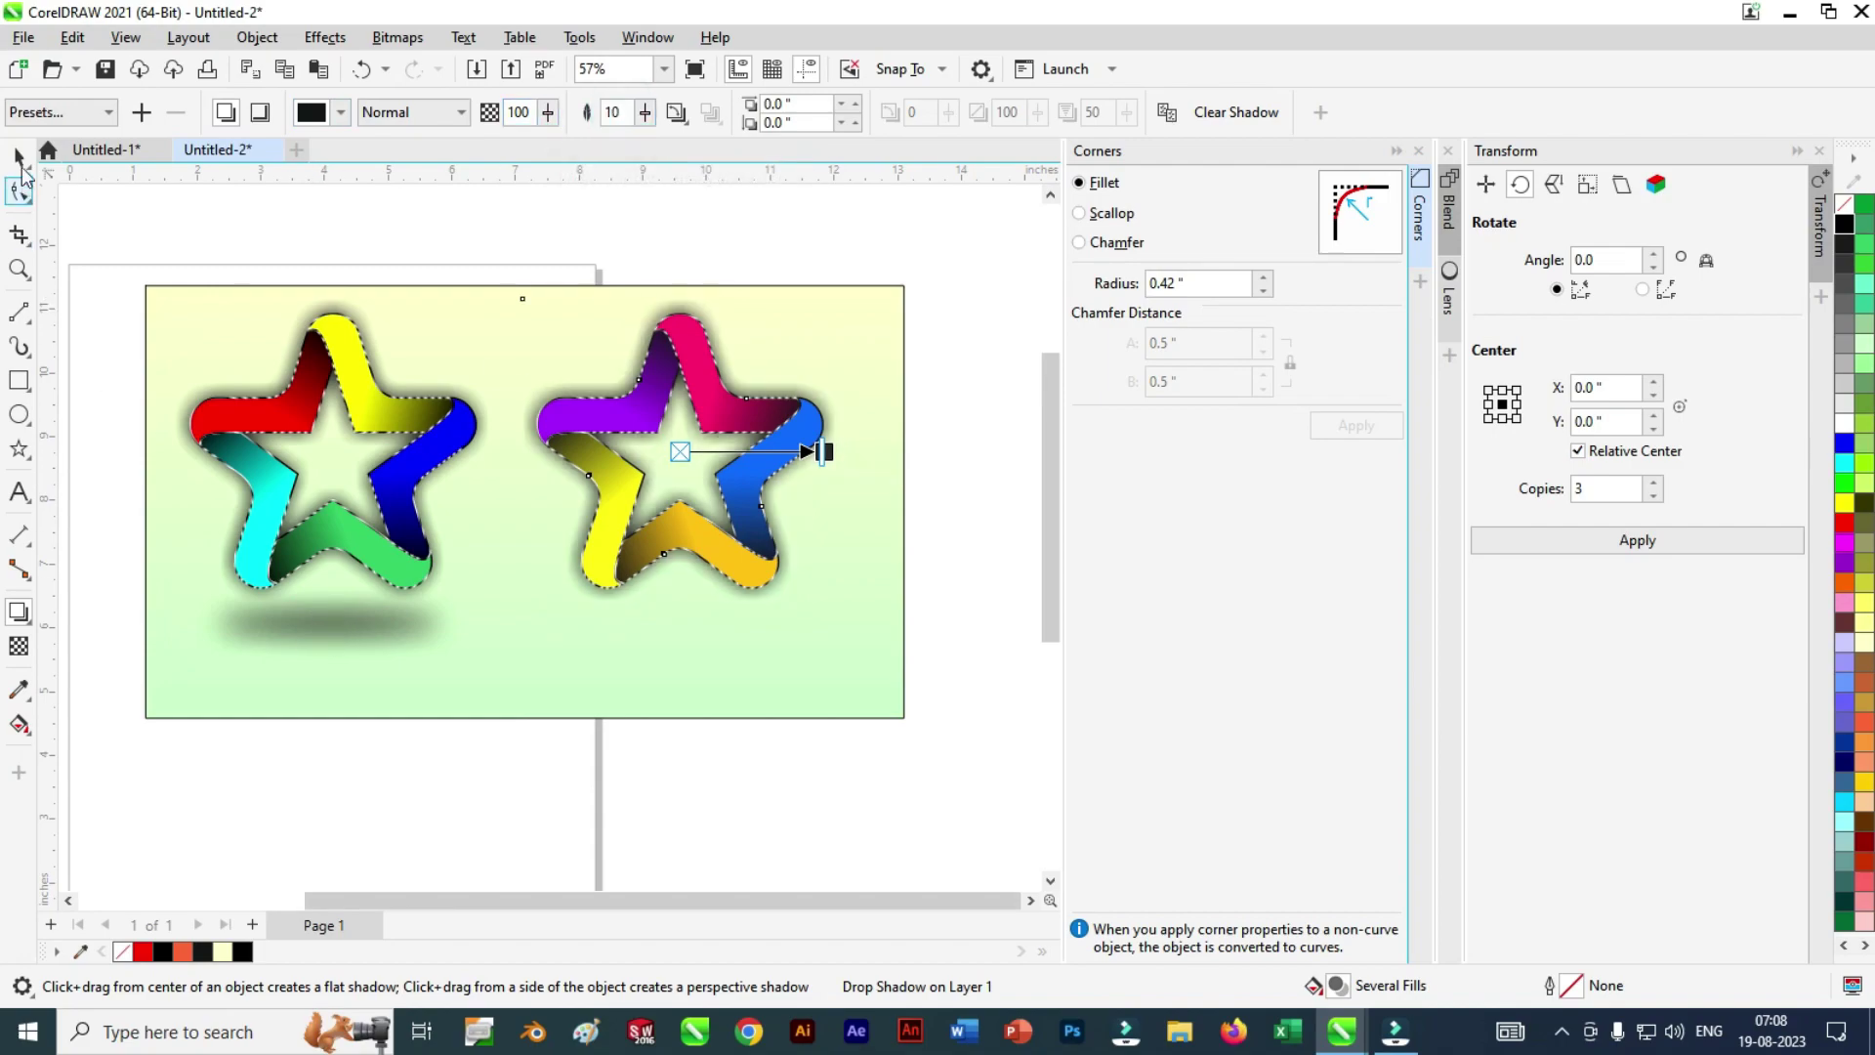
Place a copy of the blurred ground shadow directly below the recoloured star
click(335, 630)
drag(335, 632, 677, 623)
click(670, 803)
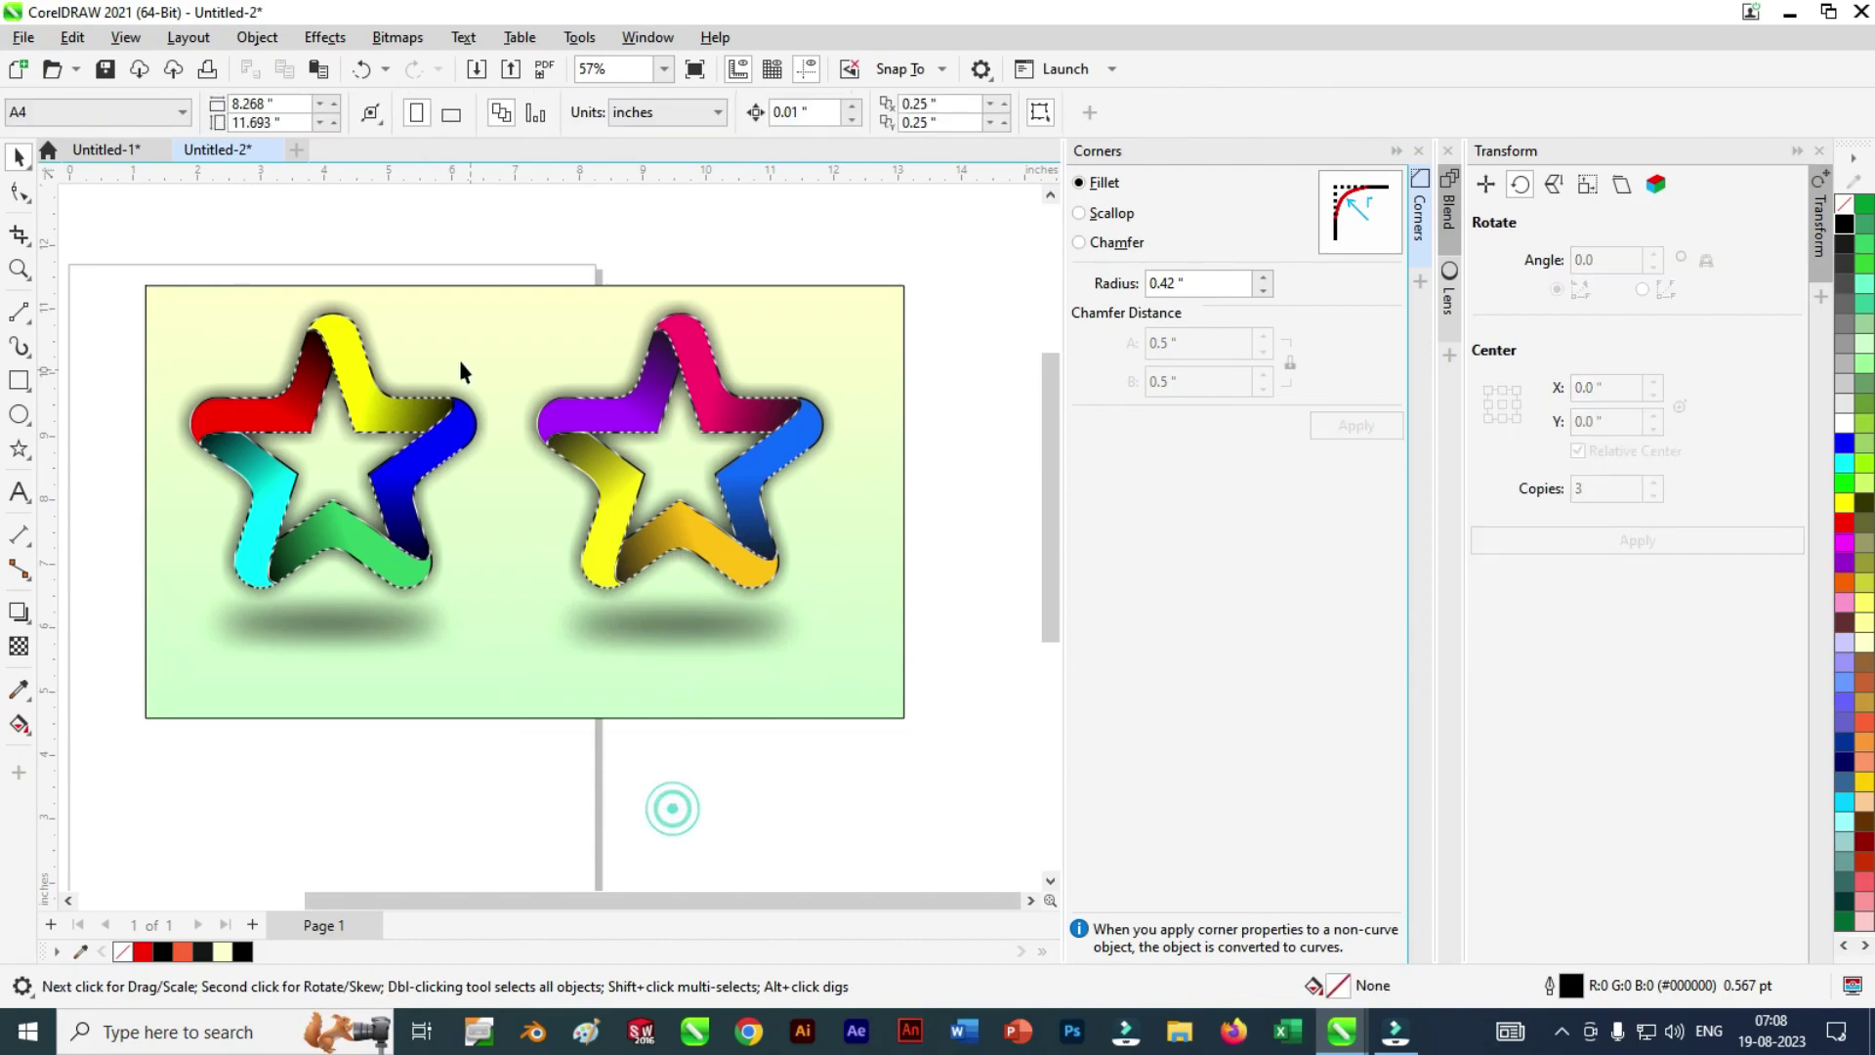
Apply the Inner Edge shadow preset to the background rectangle
scroll(432, 361, up, 1)
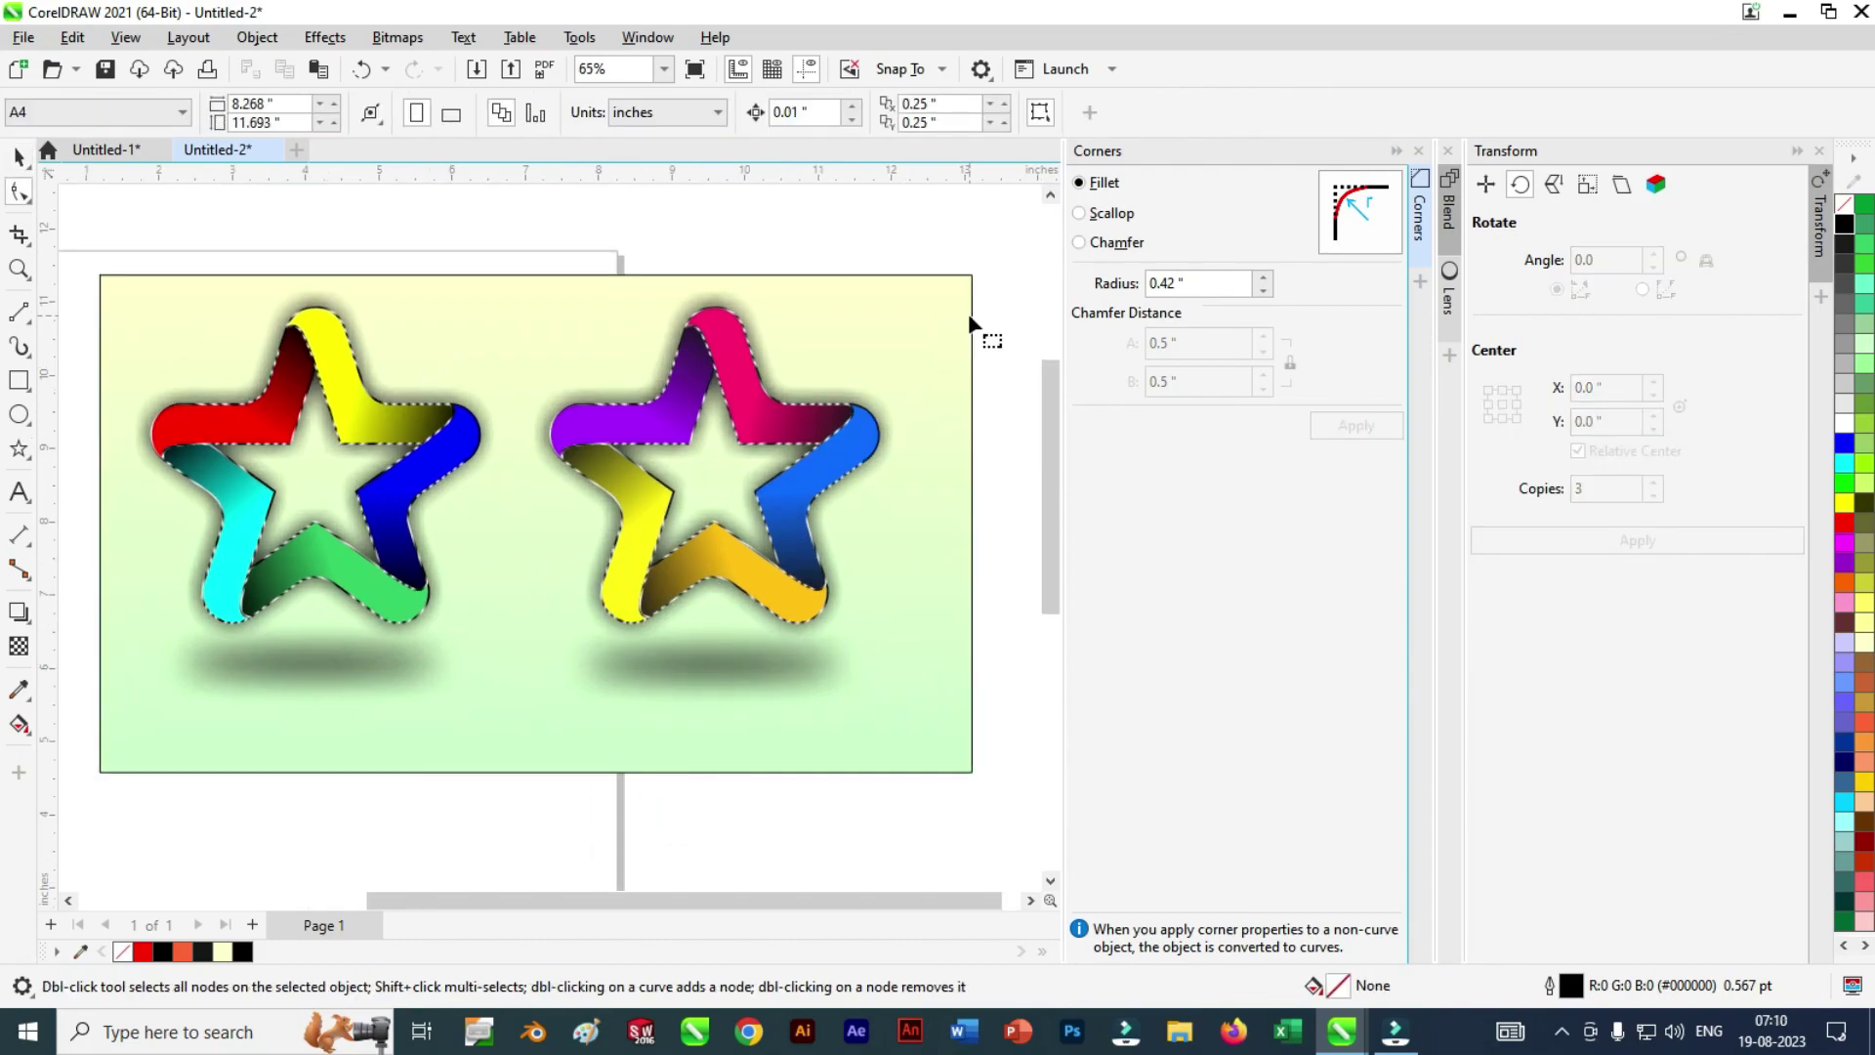
click(962, 308)
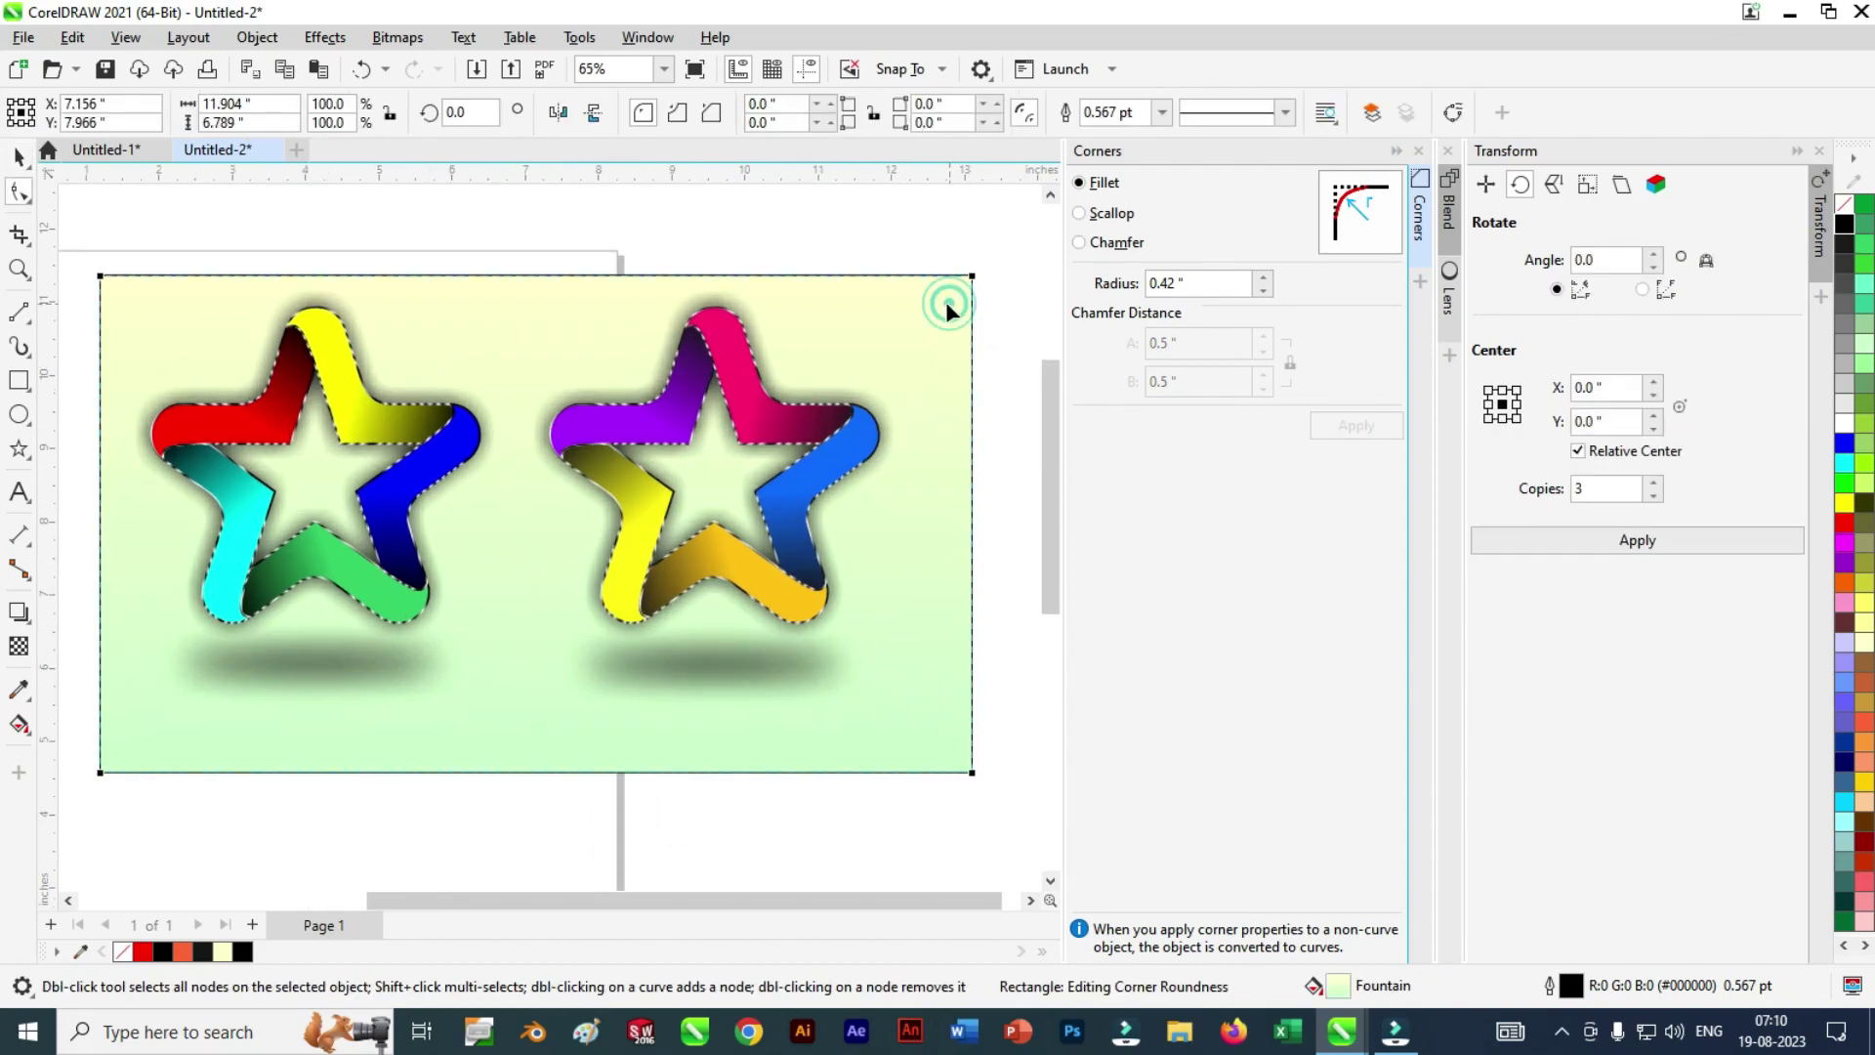
click(18, 613)
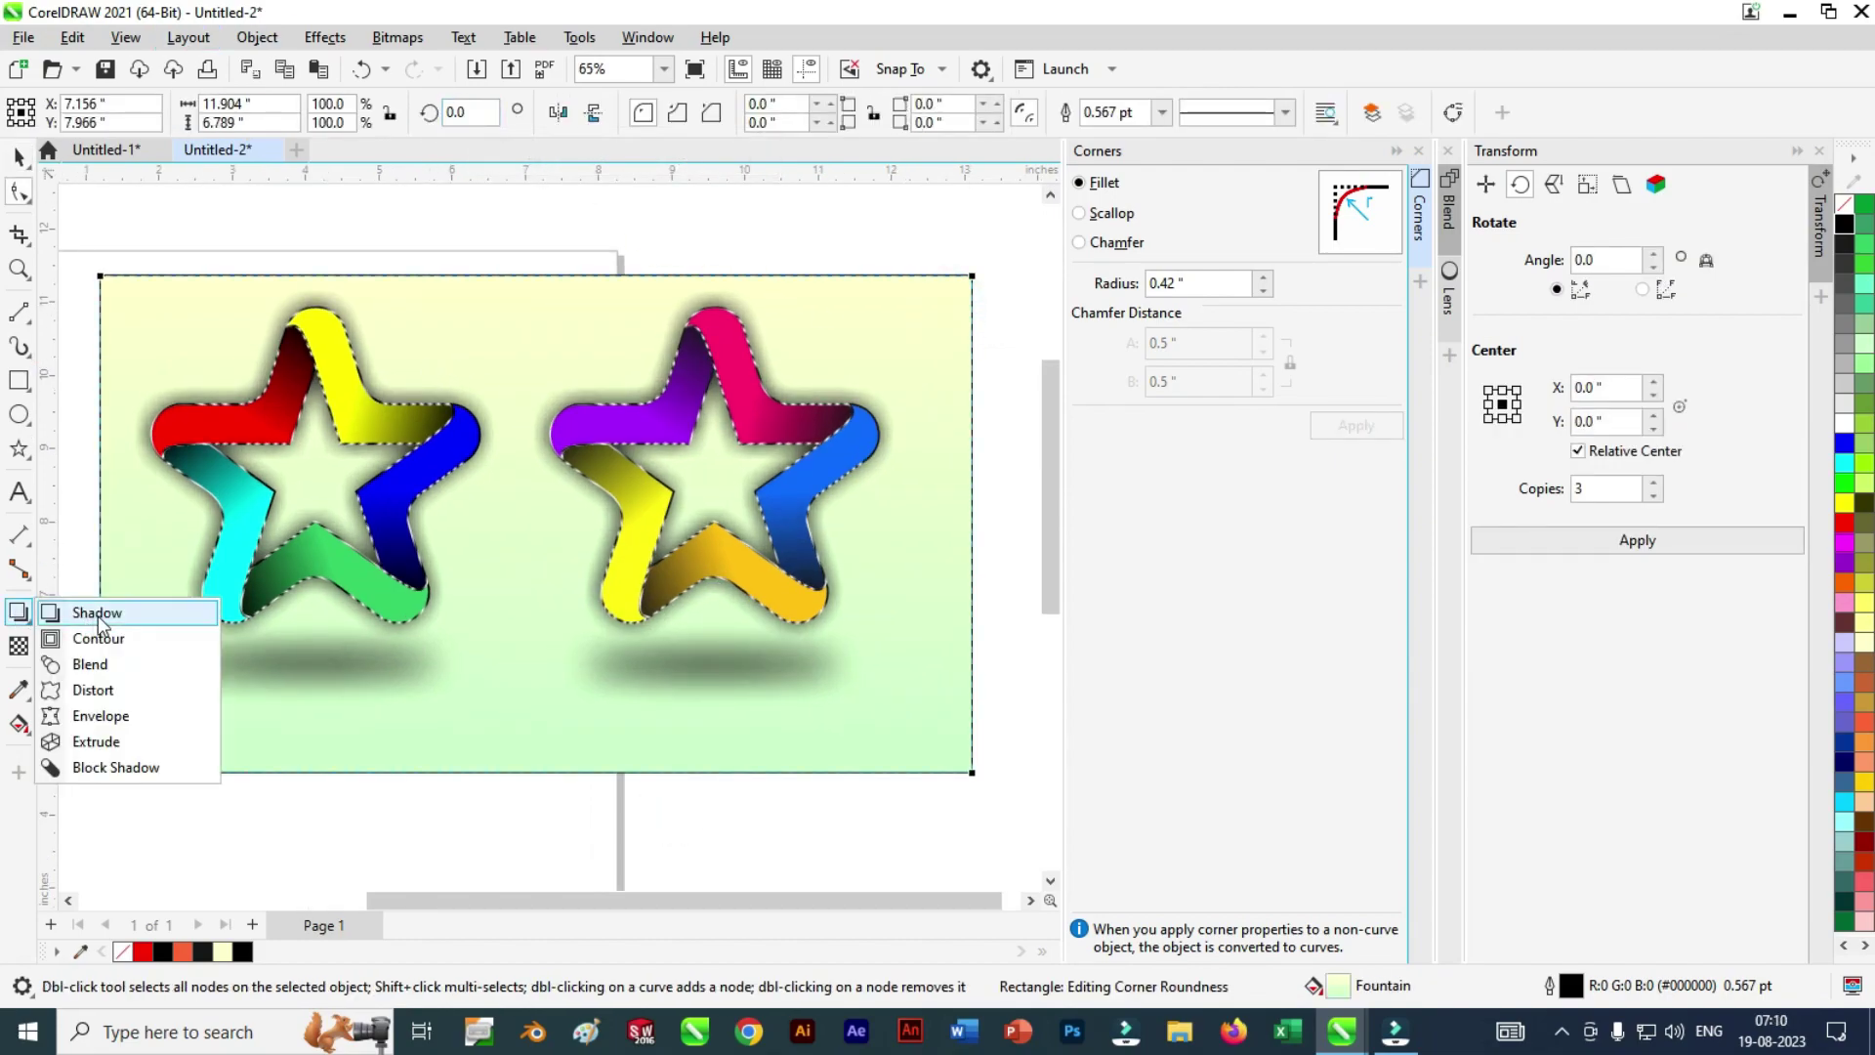
click(98, 615)
click(91, 114)
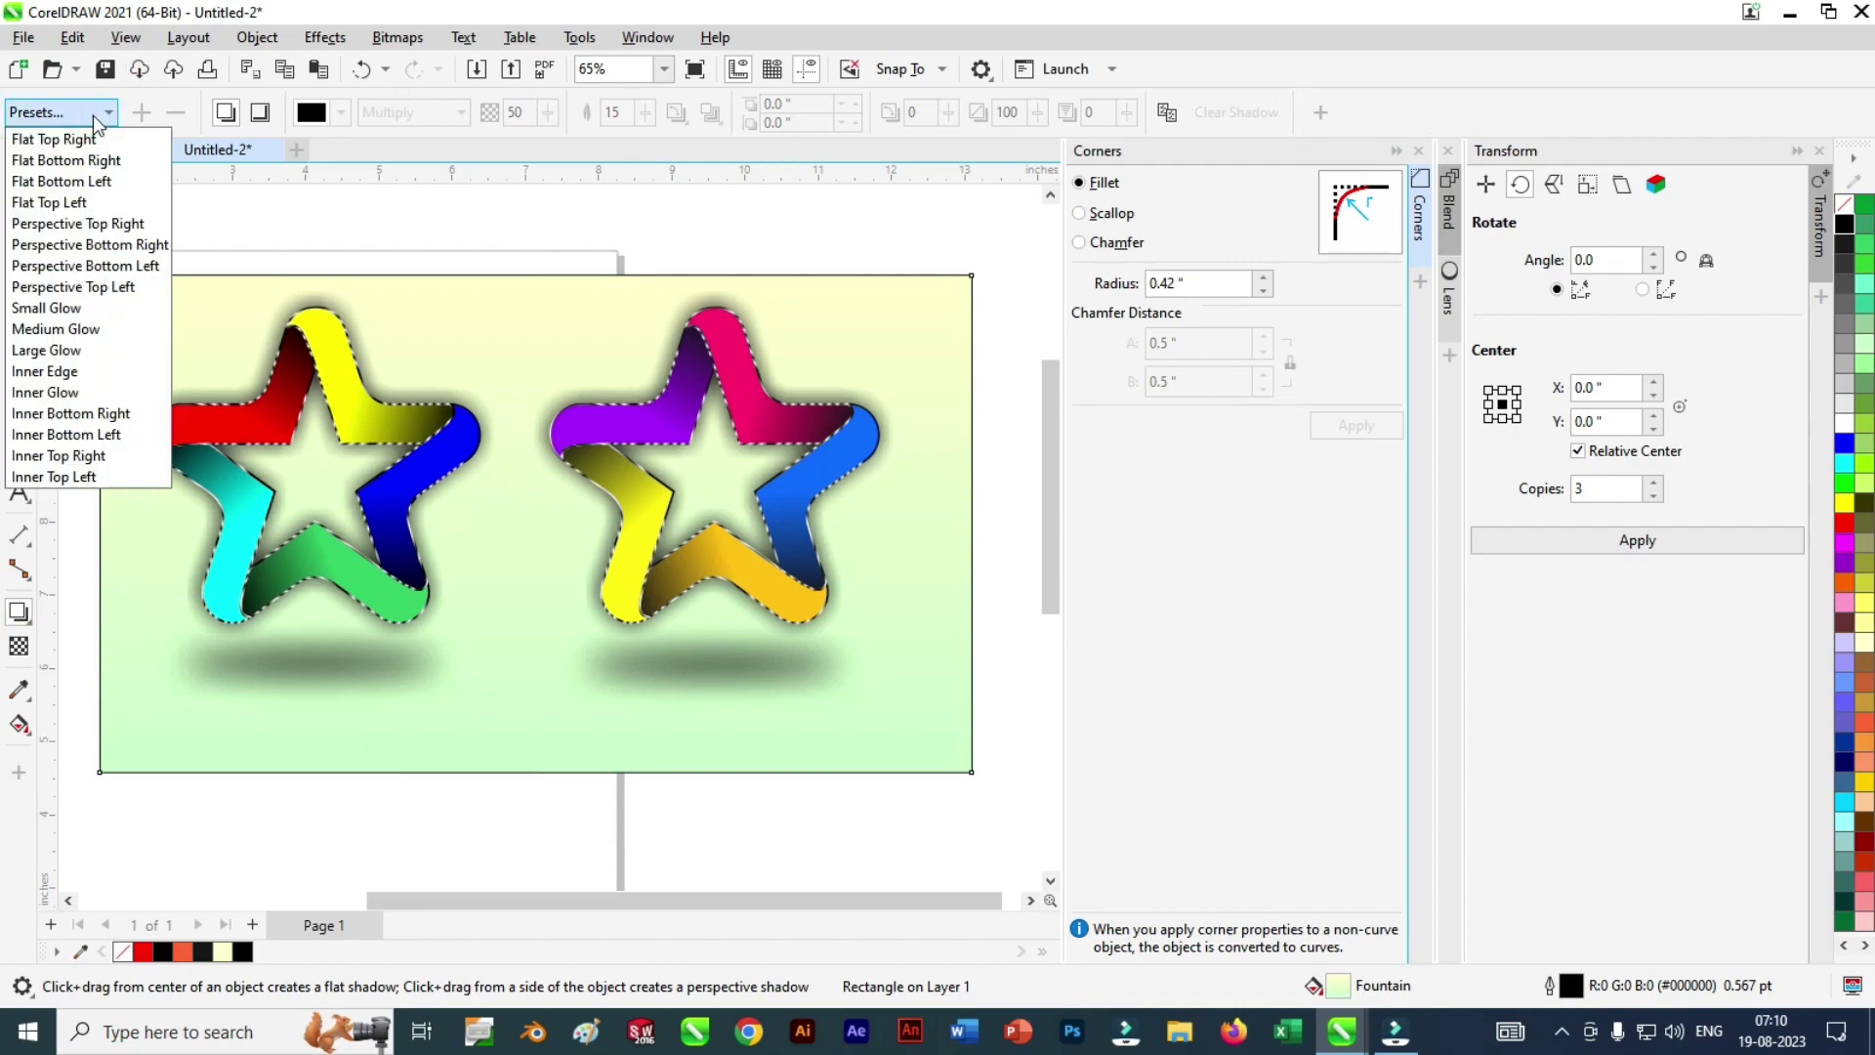
click(53, 371)
click(20, 156)
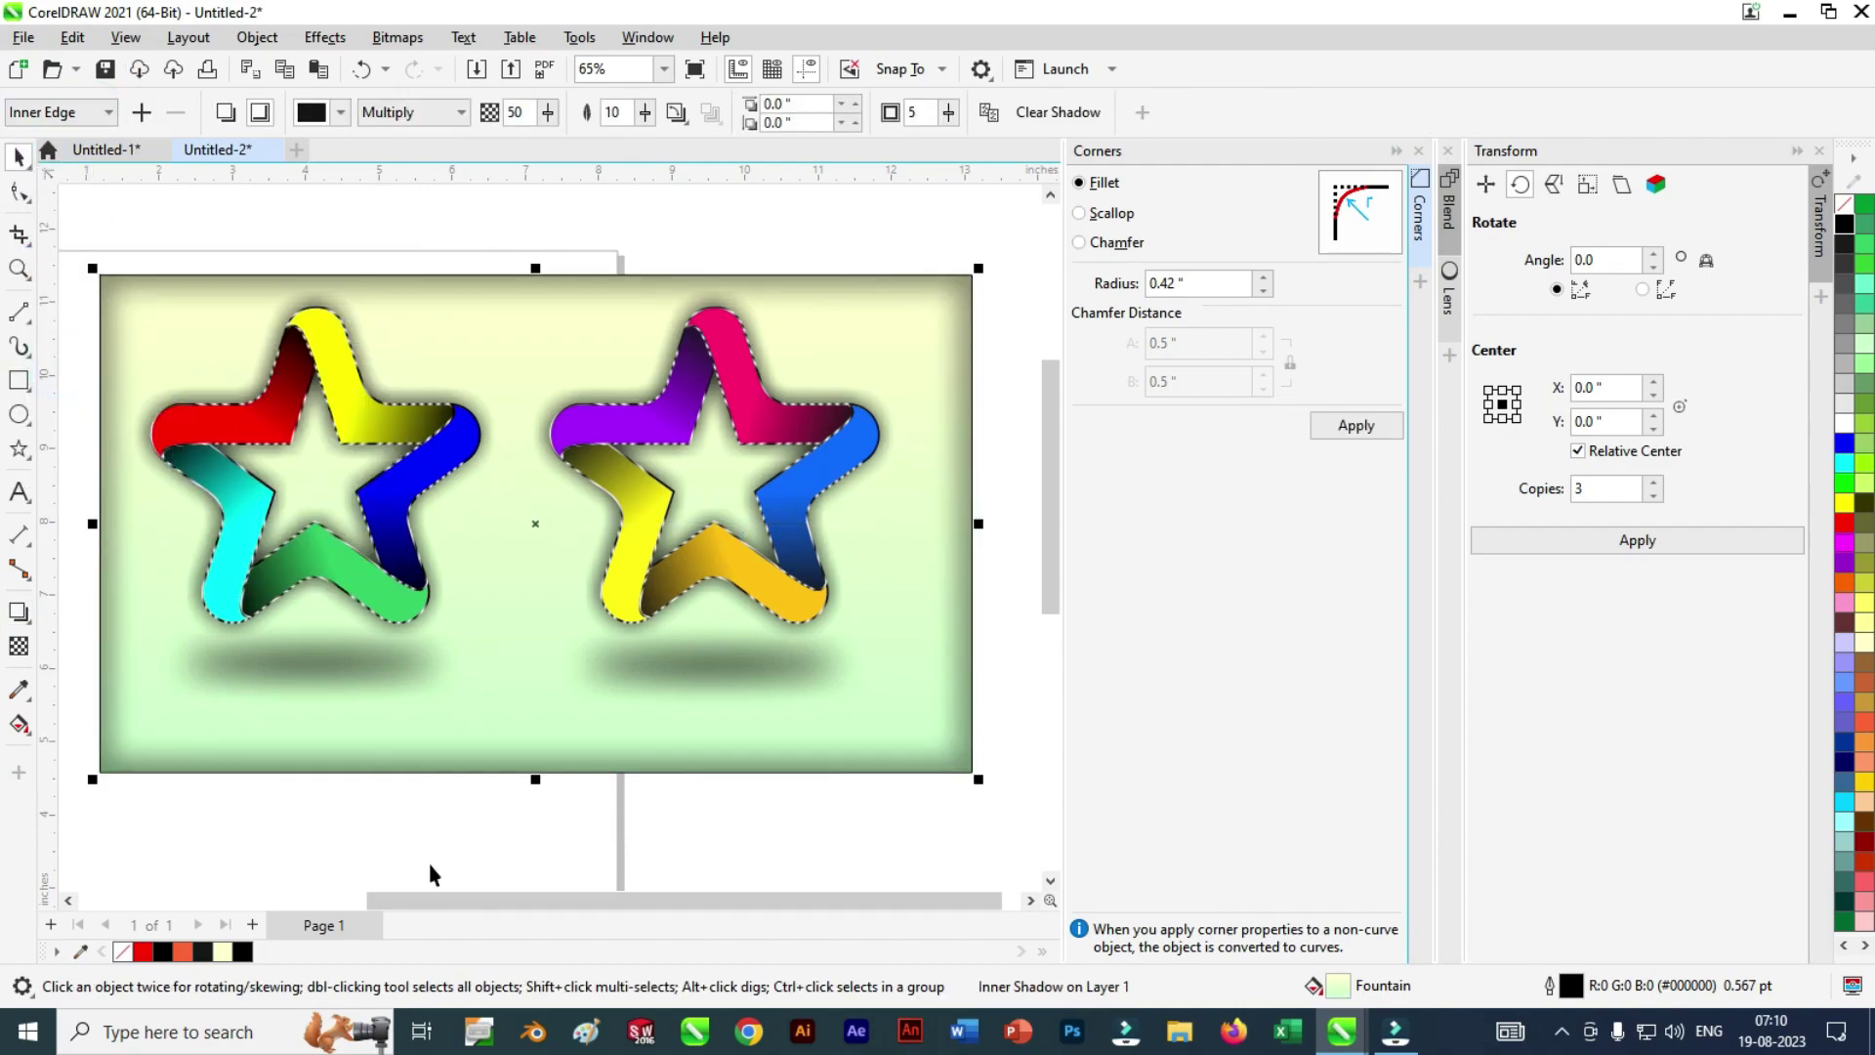
Select both stars together with their ground shadows and nudge them down about 0.15 inches within the background
click(448, 841)
key(ctrl+a)
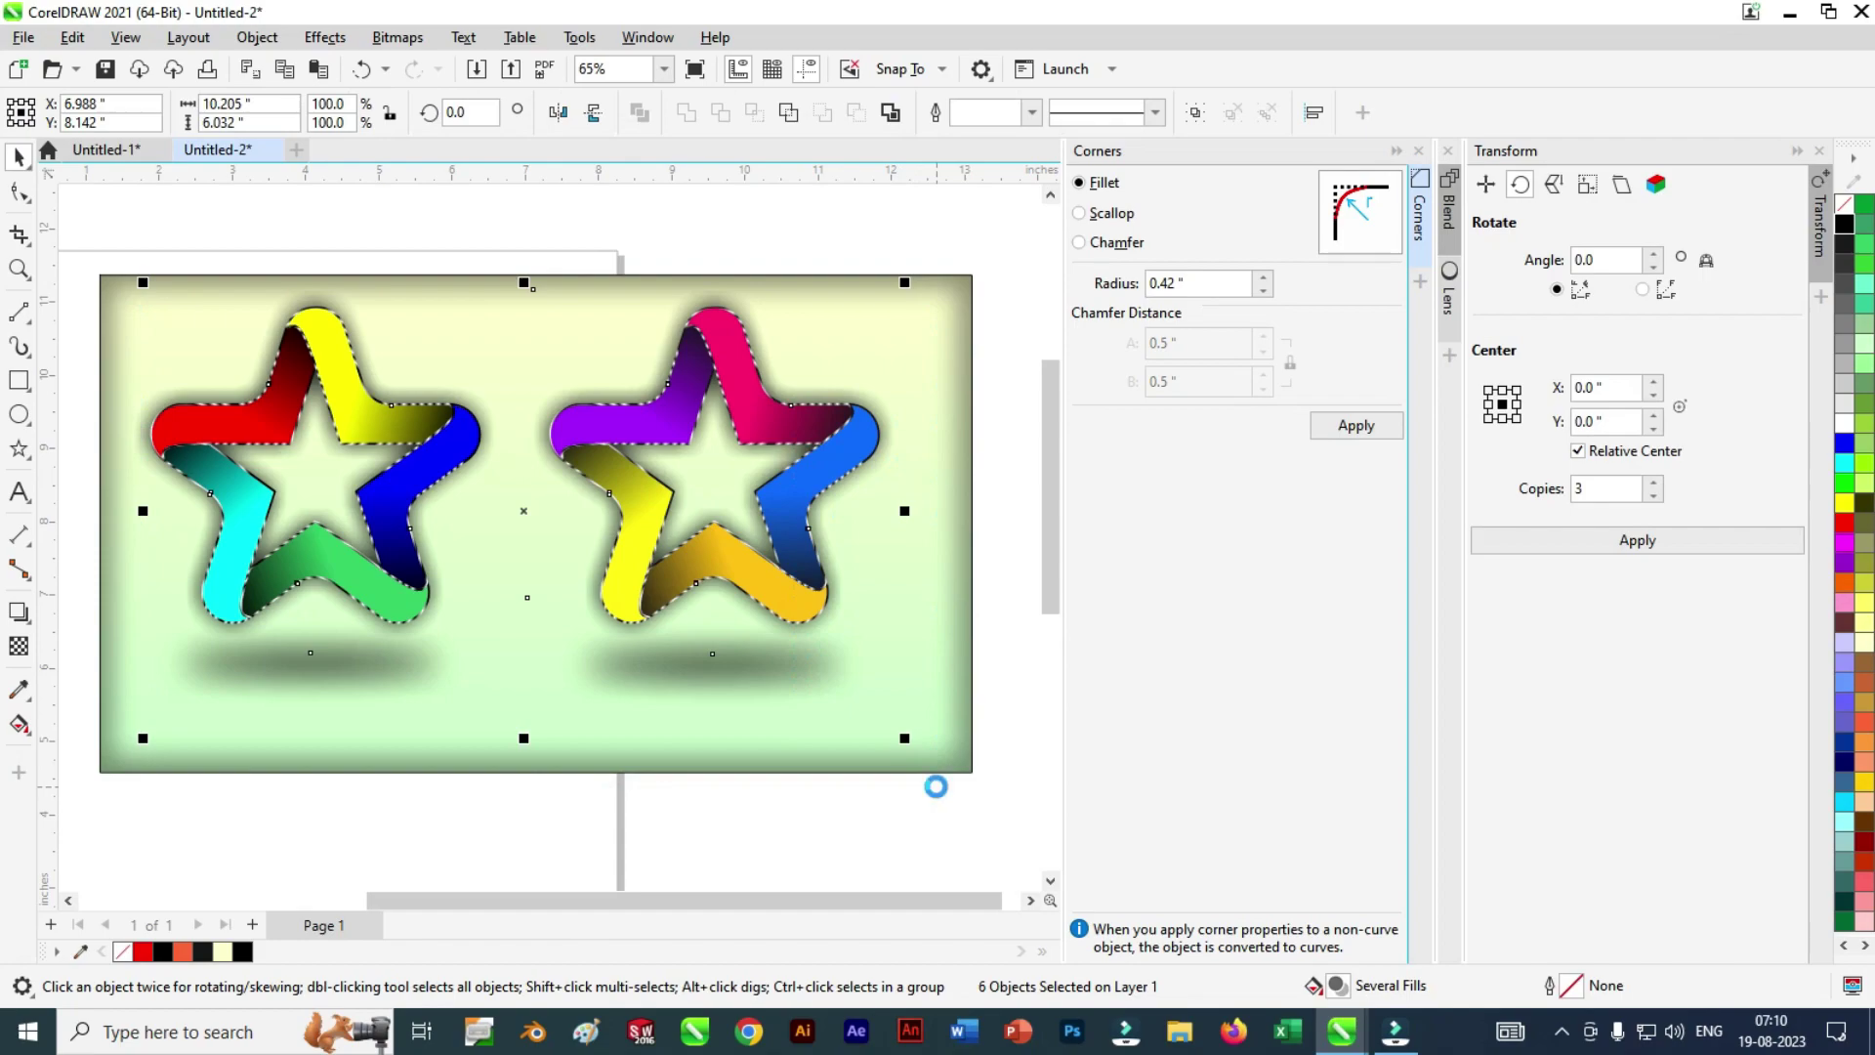
key(Right)
key(Down)
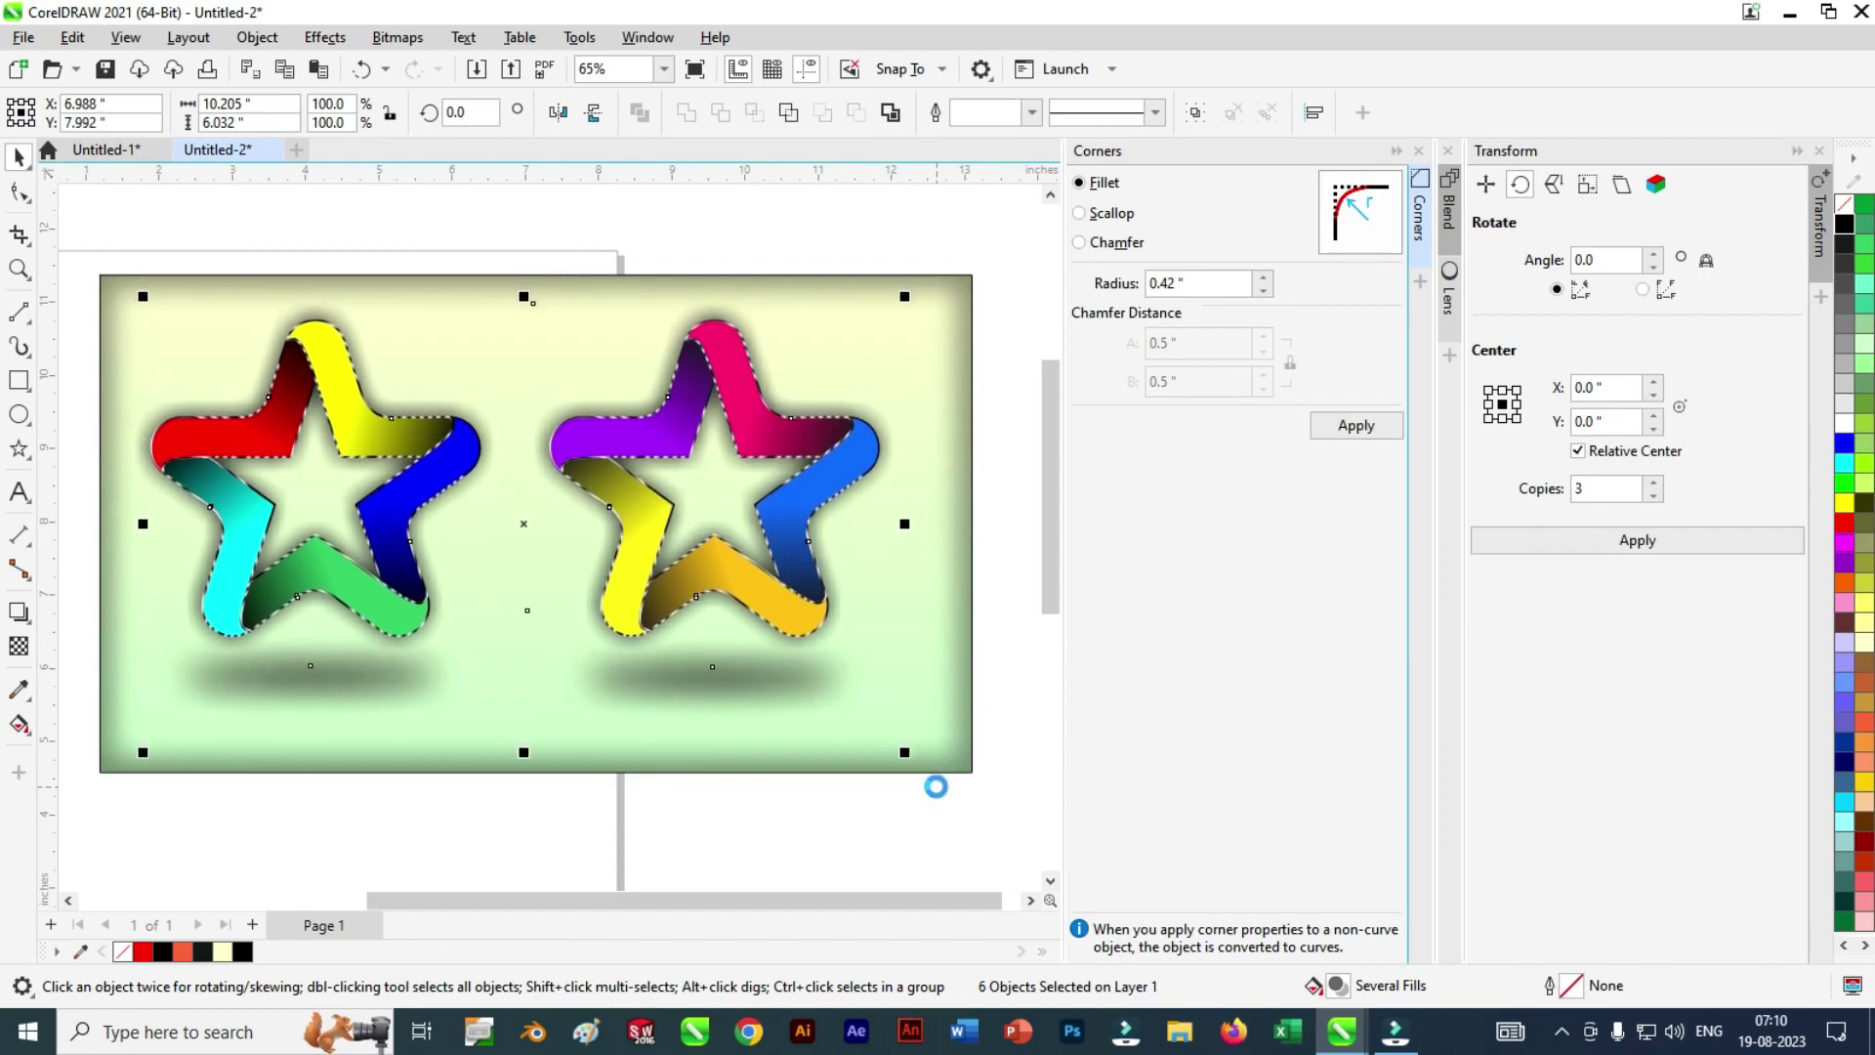